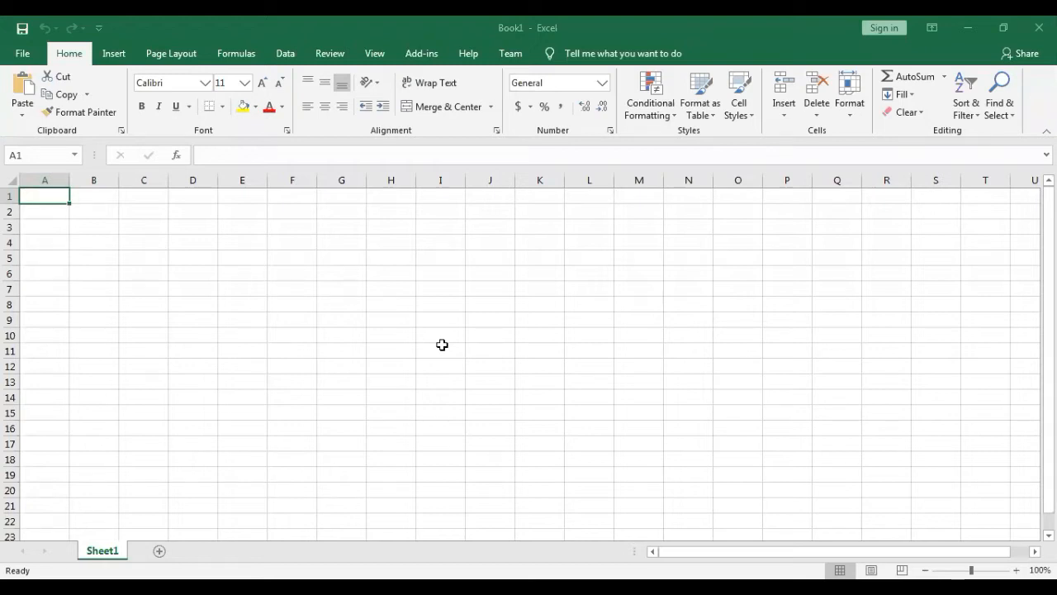
Step: Move the active cell around the blank worksheet one cell at a time, finishing on cell H4
click(597, 291)
key(Left)
key(Left)
key(Left)
key(Left)
key(Up)
key(Up)
key(Up)
key(Right)
key(Right)
key(Right)
key(Down)
key(Down)
key(Left)
key(Left)
key(Up)
key(Up)
key(Left)
key(Left)
key(Down)
key(Right)
key(Up)
key(Down)
key(Left)
key(Right)
key(Up)
key(Left)
key(Up)
key(Right)
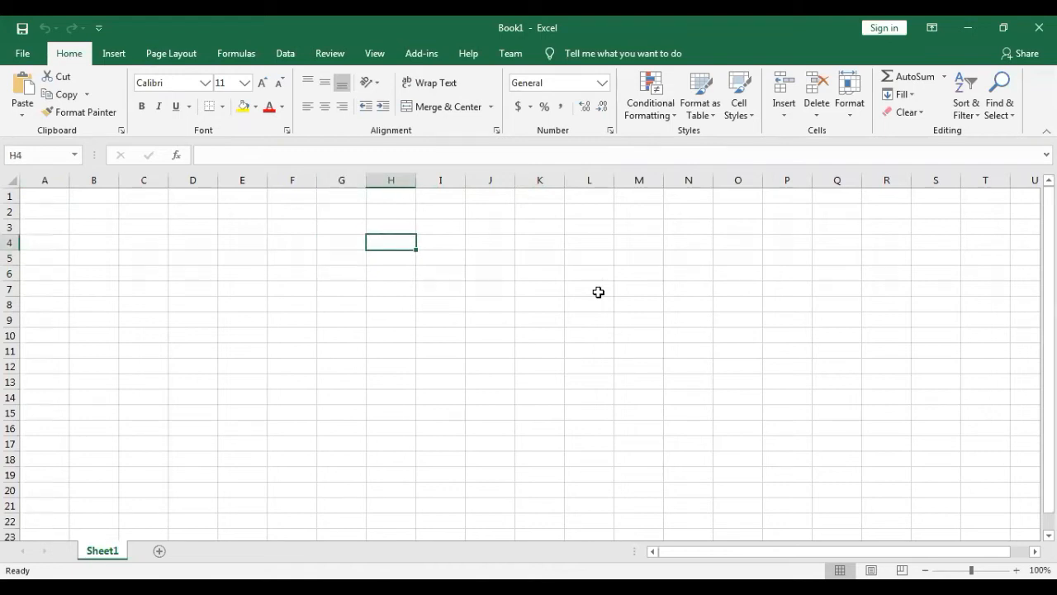
Step: Select cell H4 and cell M12, followed by the whole of row 12 and column M, and return to M12
click(401, 170)
click(389, 240)
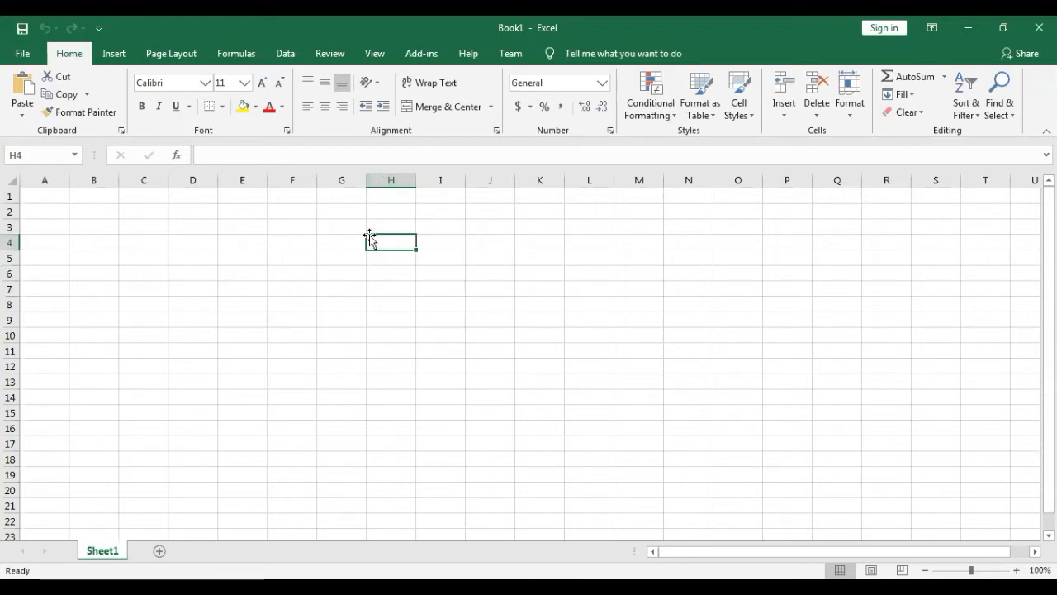
click(632, 369)
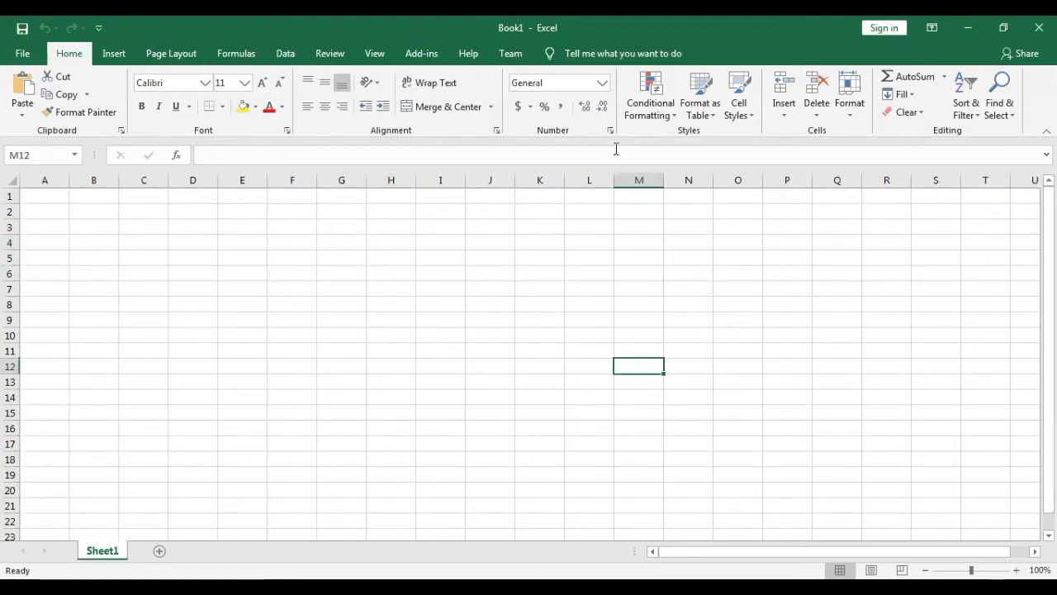
click(9, 365)
click(641, 179)
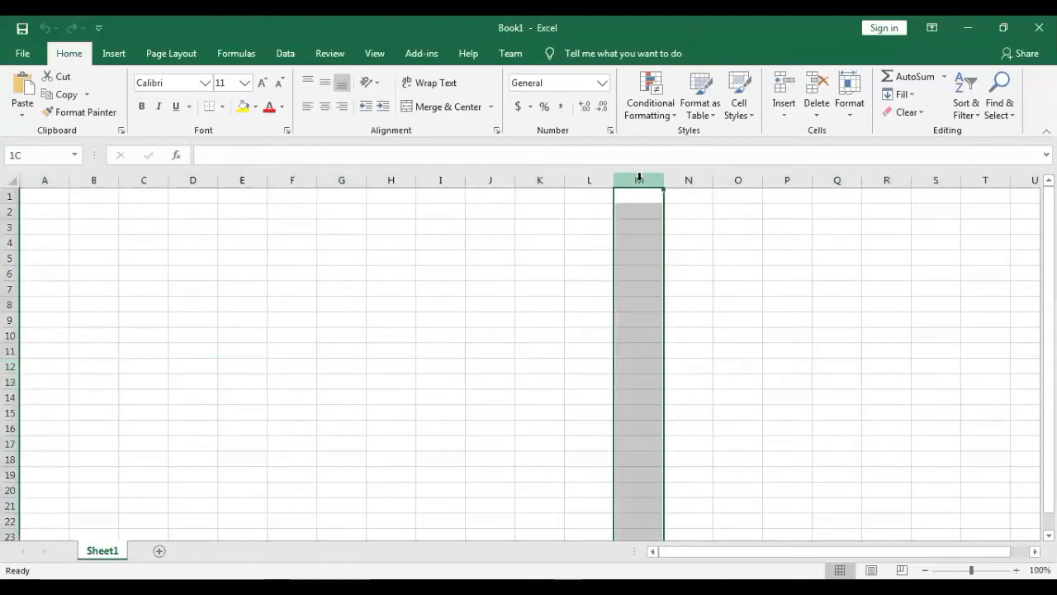
click(641, 374)
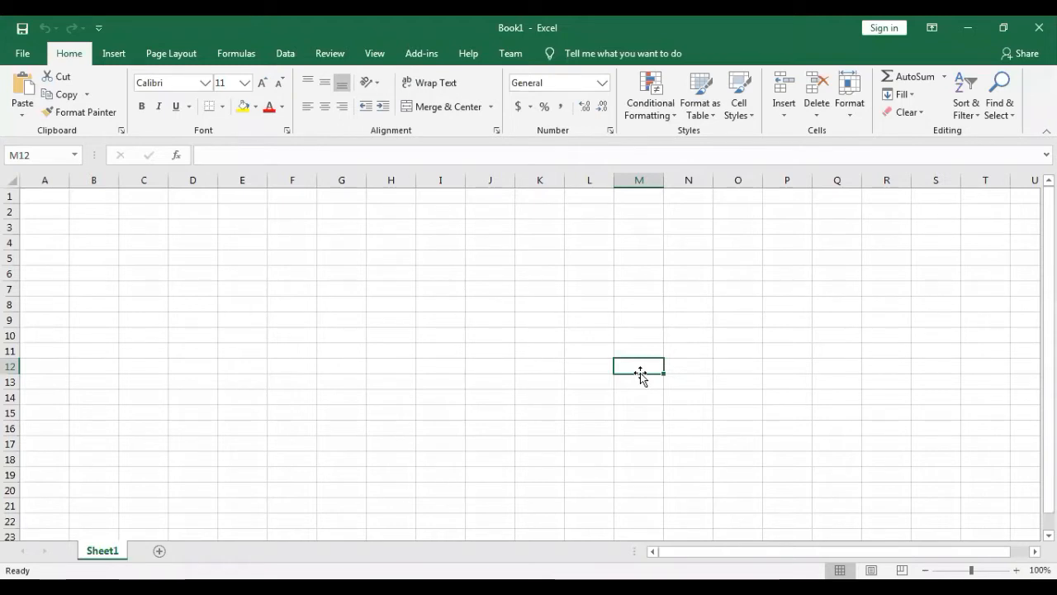
Step: Enter the text abc in cell A1 and select cell J11
click(45, 195)
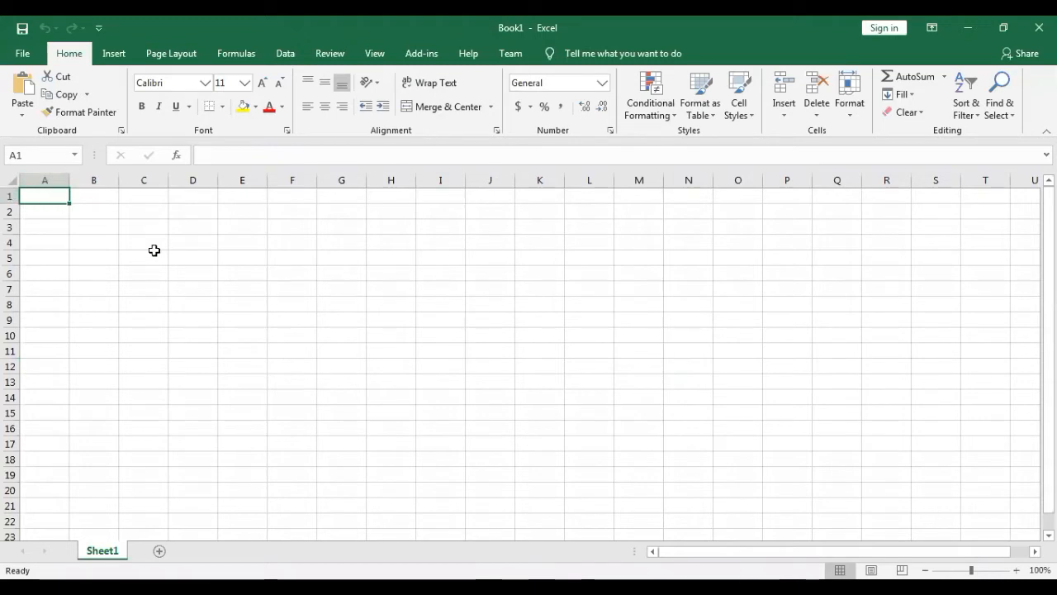
text(abc)
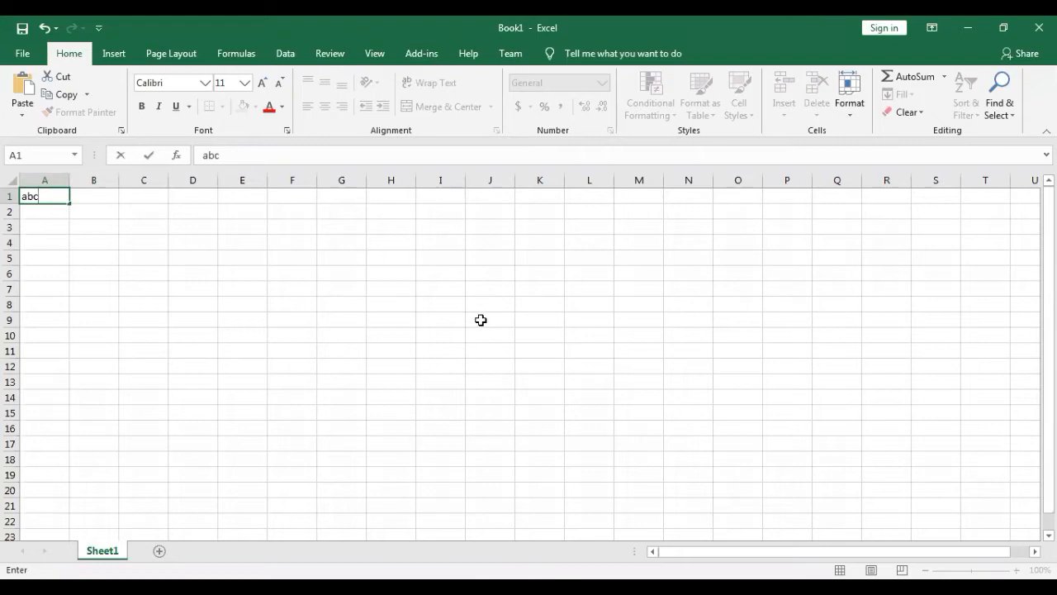
click(481, 349)
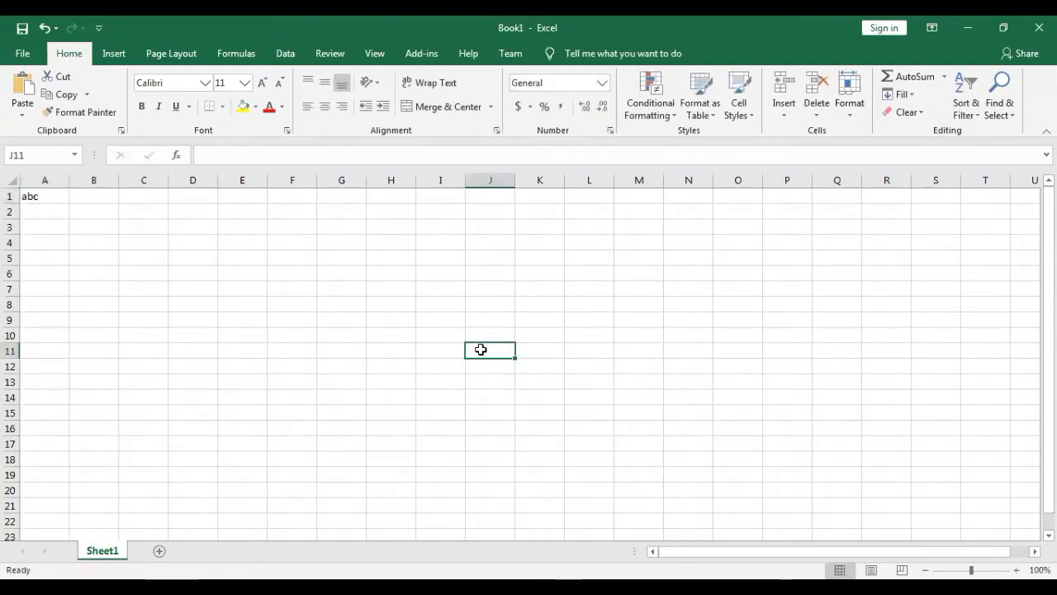
text(=)
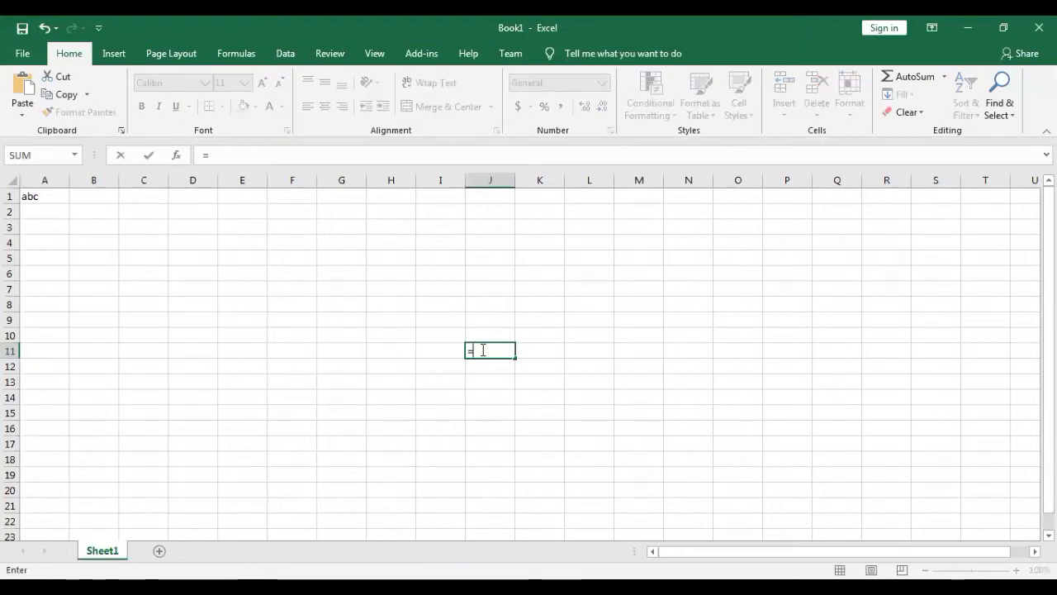
text(a1)
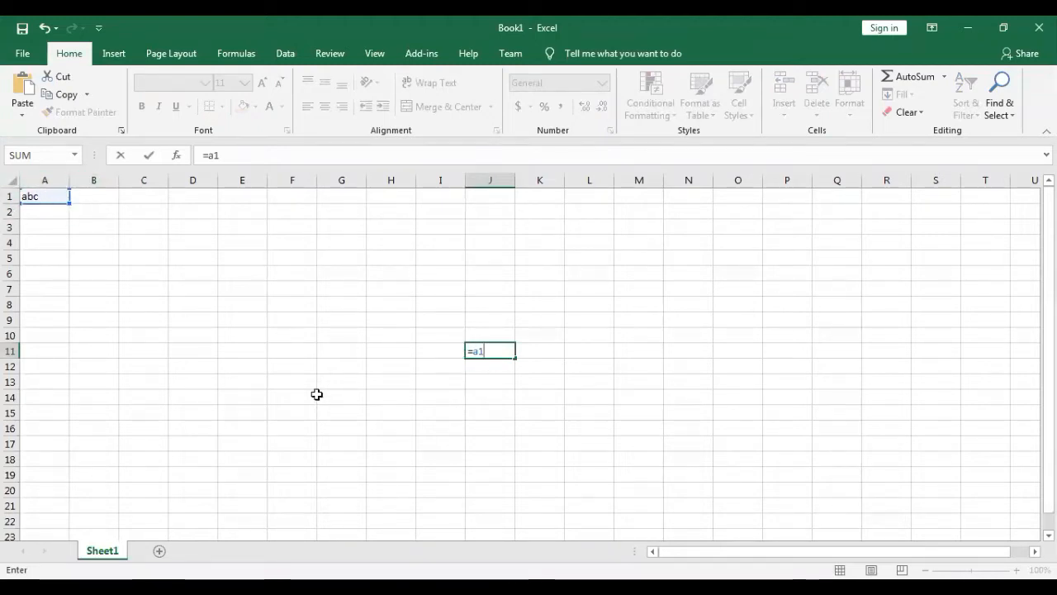
key(Escape)
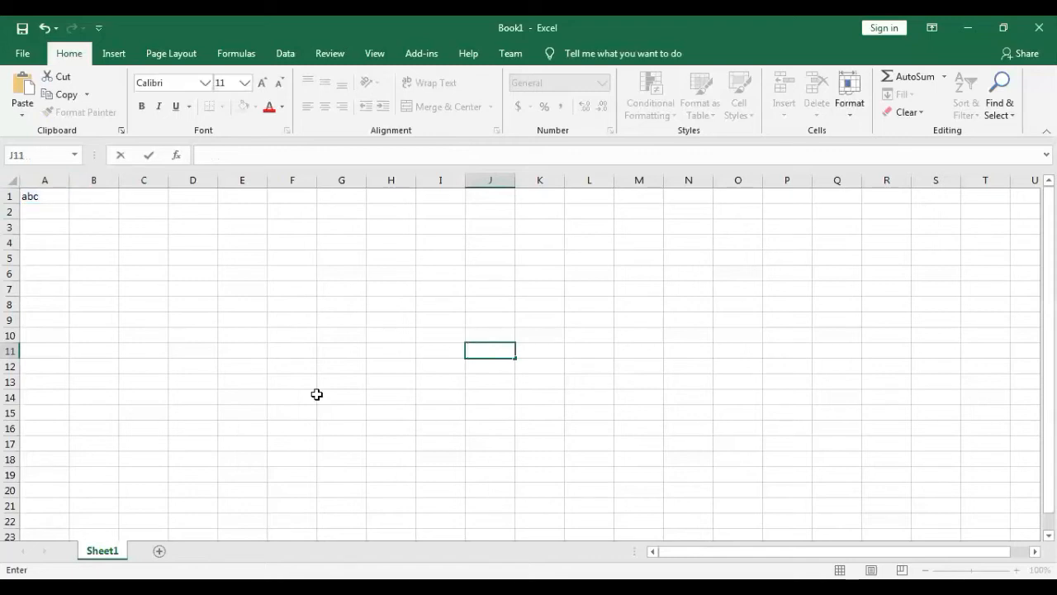
Step: Enter the formula =A1 in cell J11 by picking cell A1 as the reference
text(=)
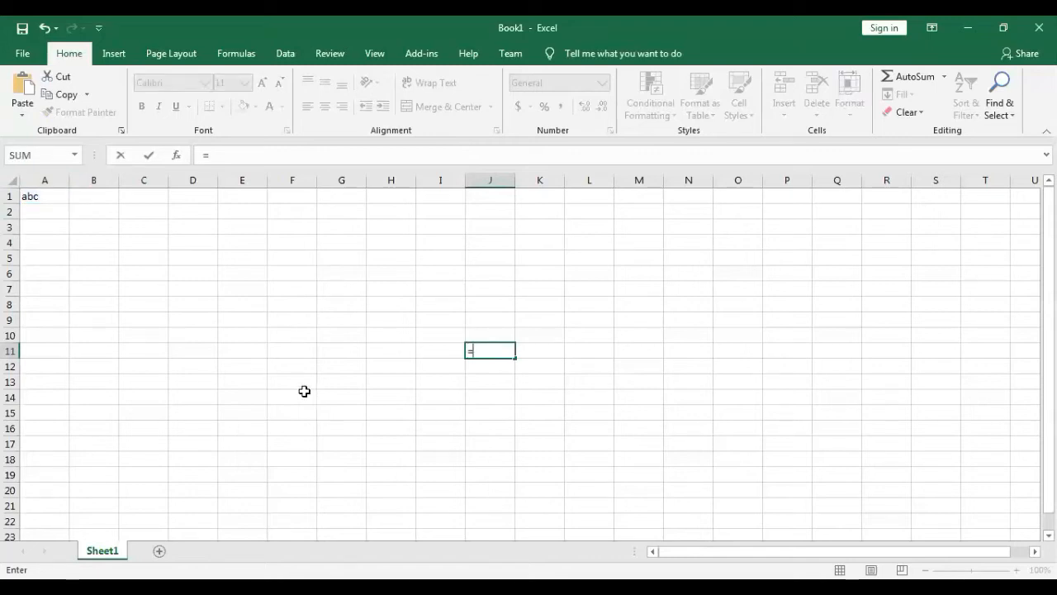
click(30, 195)
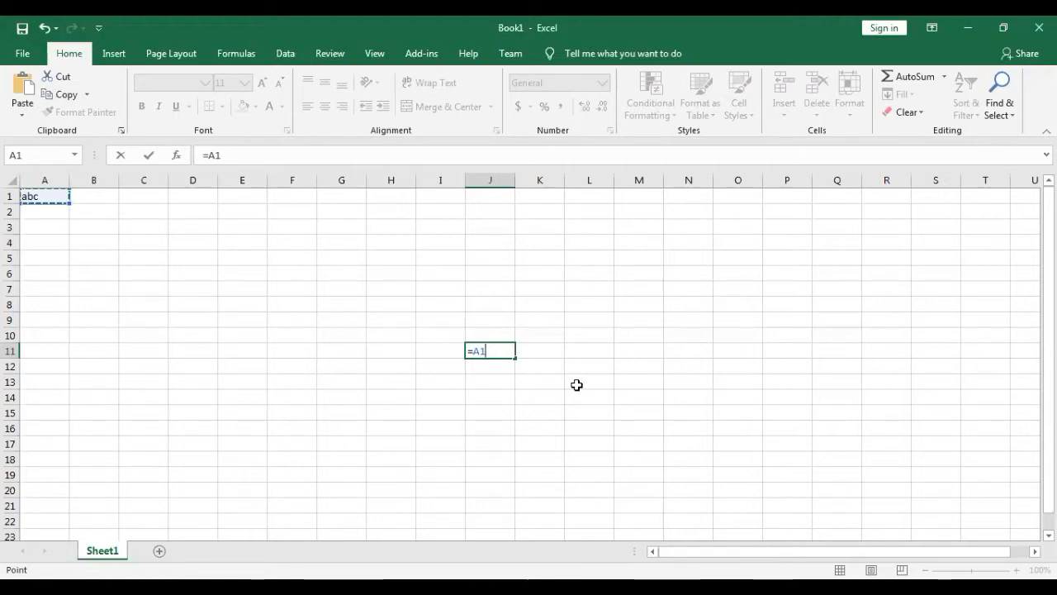
key(Return)
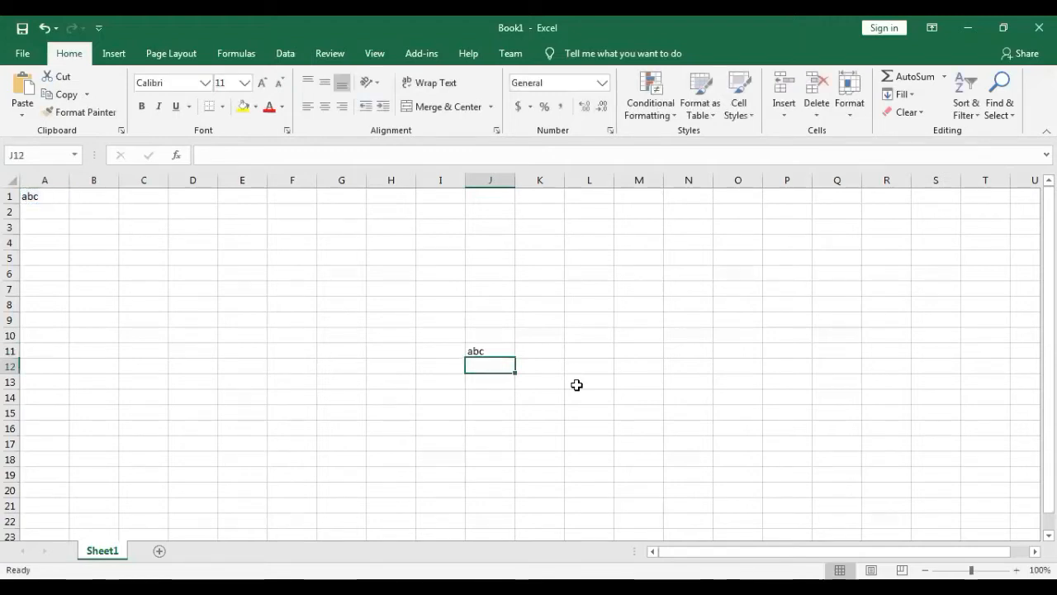
Step: Open the formula in cell J11 to examine which cell it refers to, and close it again
key(Up)
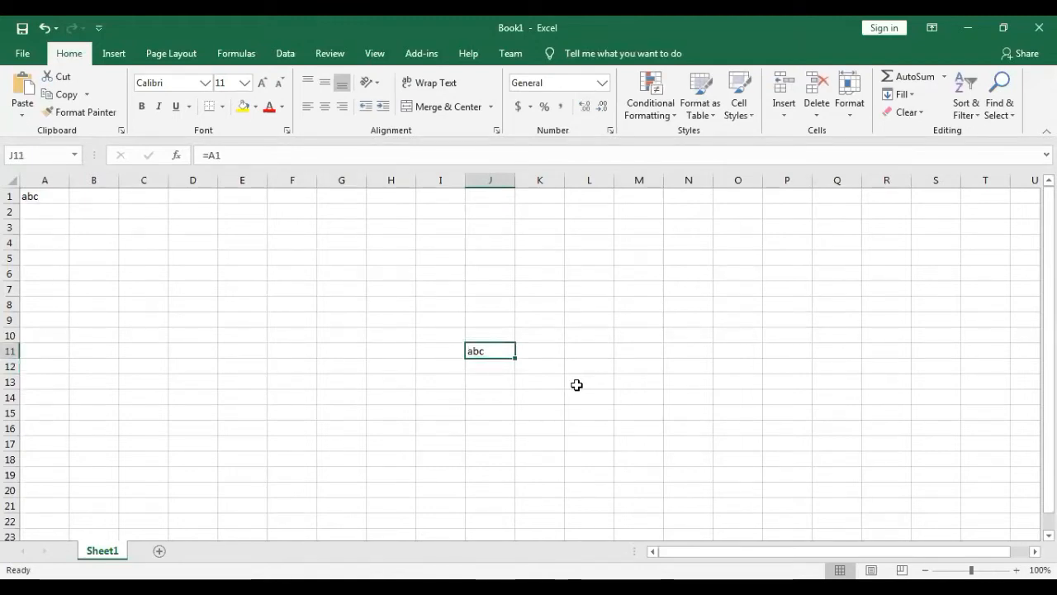
key(F2)
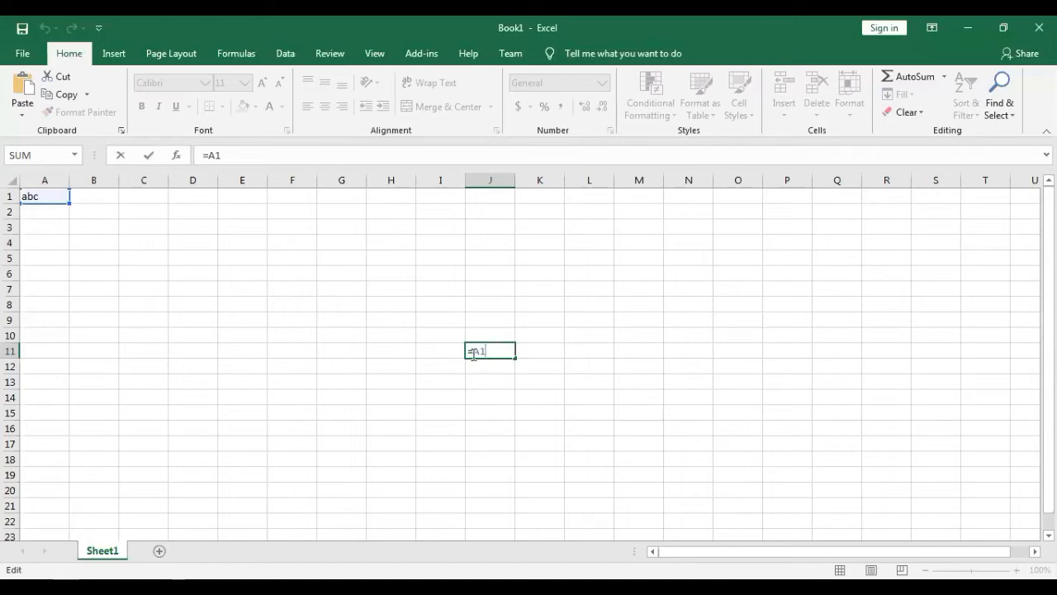
key(Return)
key(Up)
Step: Replace the content of cell A1 with 123 to test the linked cell J11
key(ctrl+Left)
key(ctrl+Up)
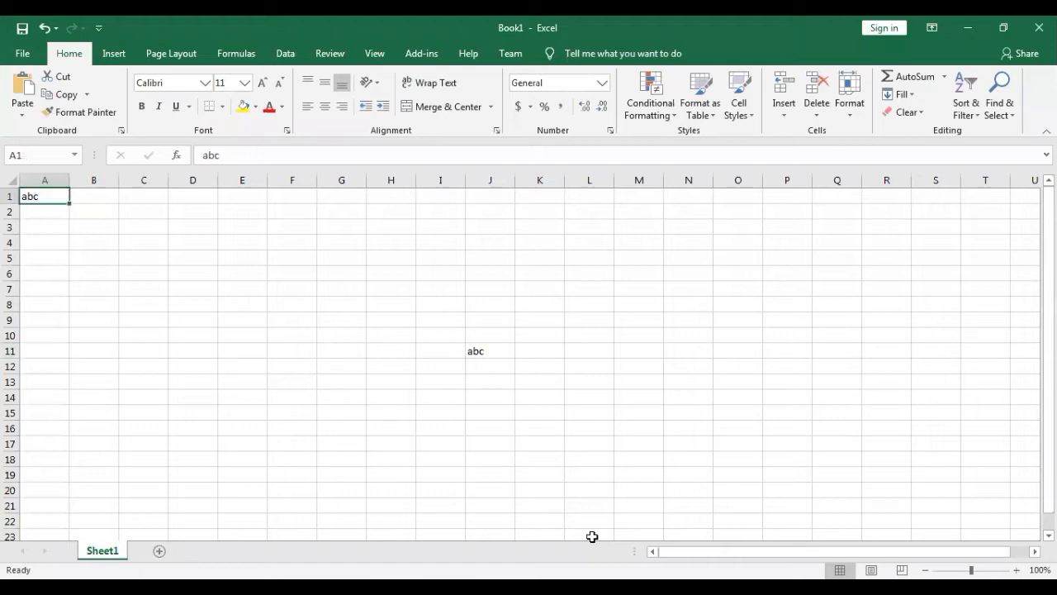
text(12)
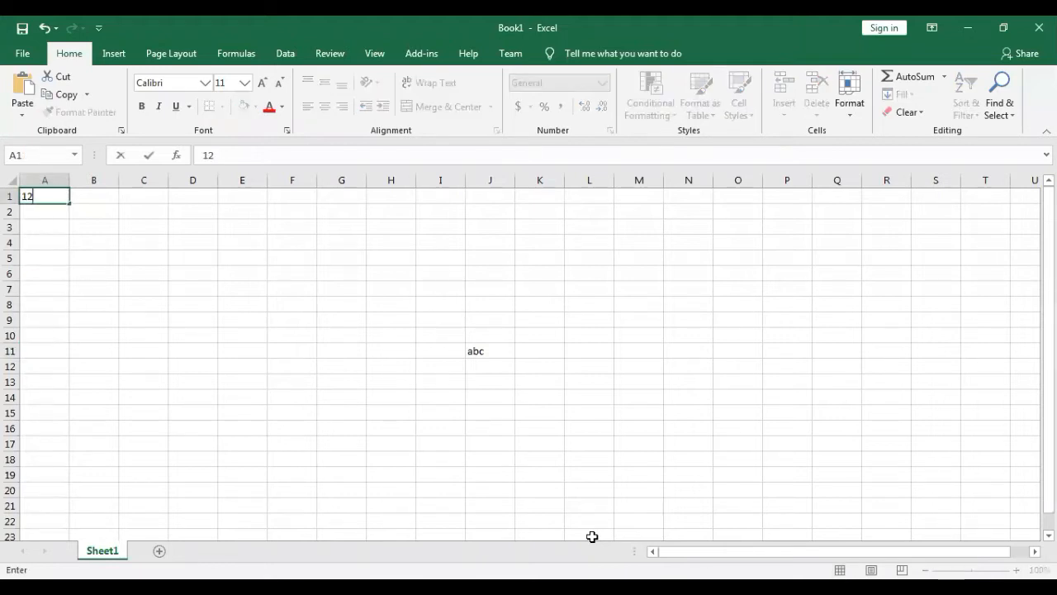
text(3)
key(Return)
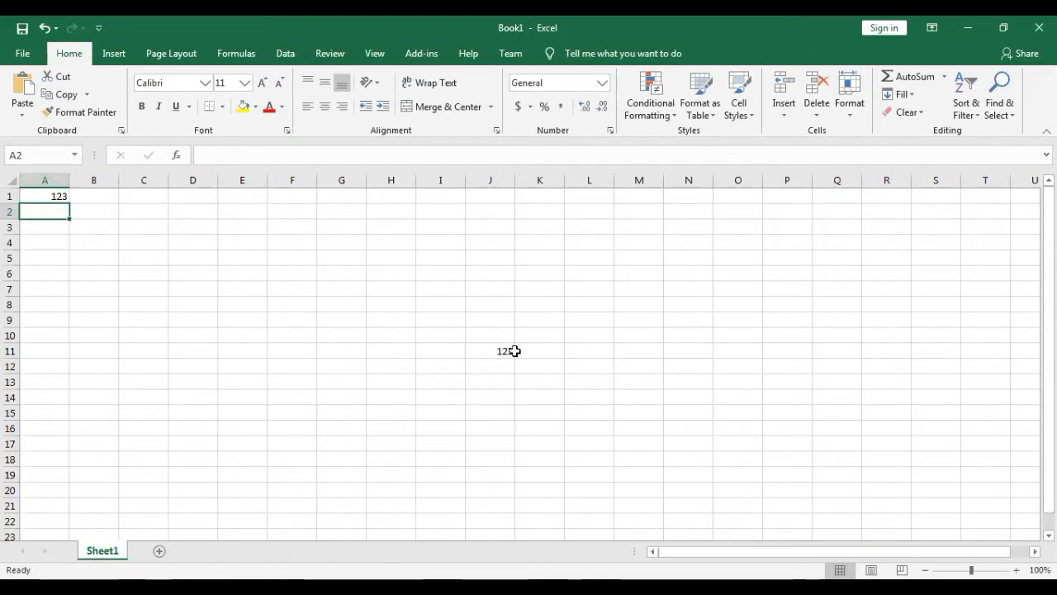
Step: Replace the content of cell A1 with xyz
click(54, 195)
text(xyz)
key(Return)
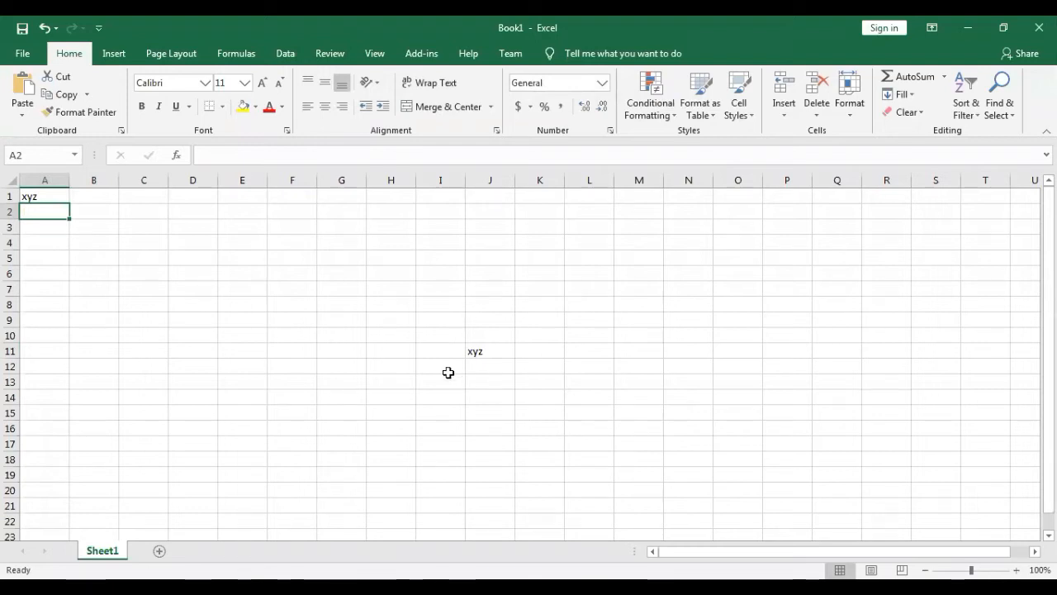
Step: Move the active cell back and forth and up and down near the sheet's first rows, finishing on cell A1
key(Right)
key(Right)
key(Right)
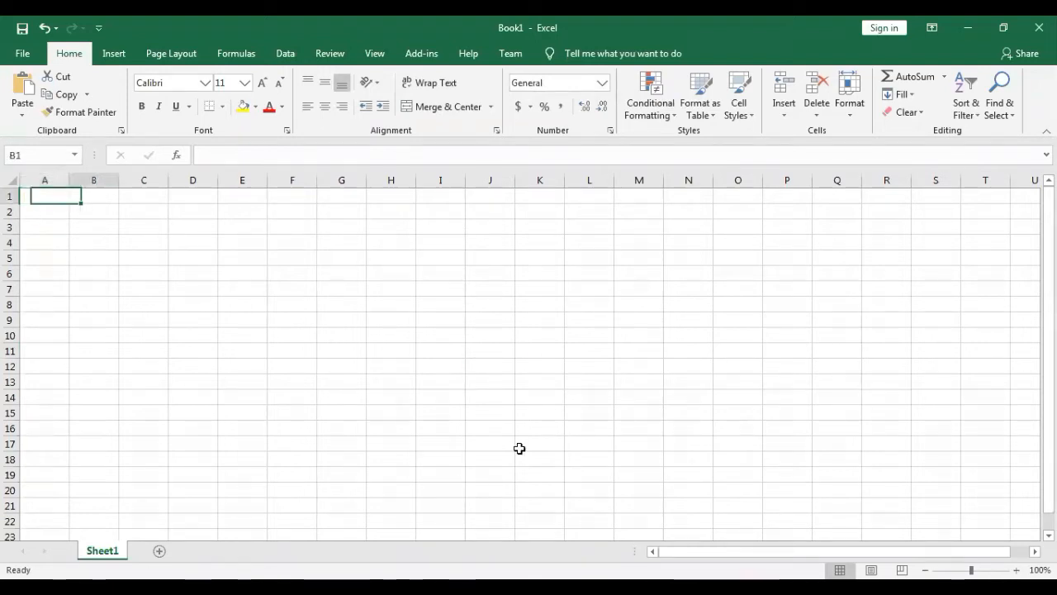
key(Left)
key(Left)
key(Left)
key(Right)
key(Right)
key(Right)
key(Left)
key(Left)
key(Left)
key(Right)
key(Right)
key(Right)
key(Right)
key(Left)
key(Left)
key(Left)
key(Left)
key(Down)
key(Down)
key(Down)
key(Down)
key(Up)
key(Up)
key(Right)
key(Right)
key(Left)
key(Up)
key(Down)
key(Right)
key(Left)
key(Up)
key(Up)
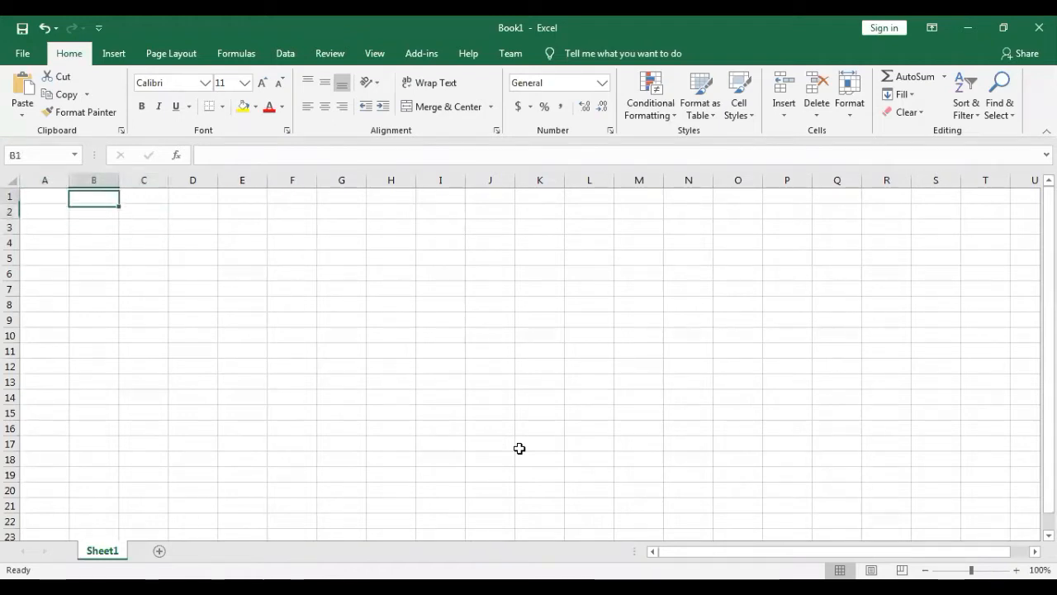
key(Left)
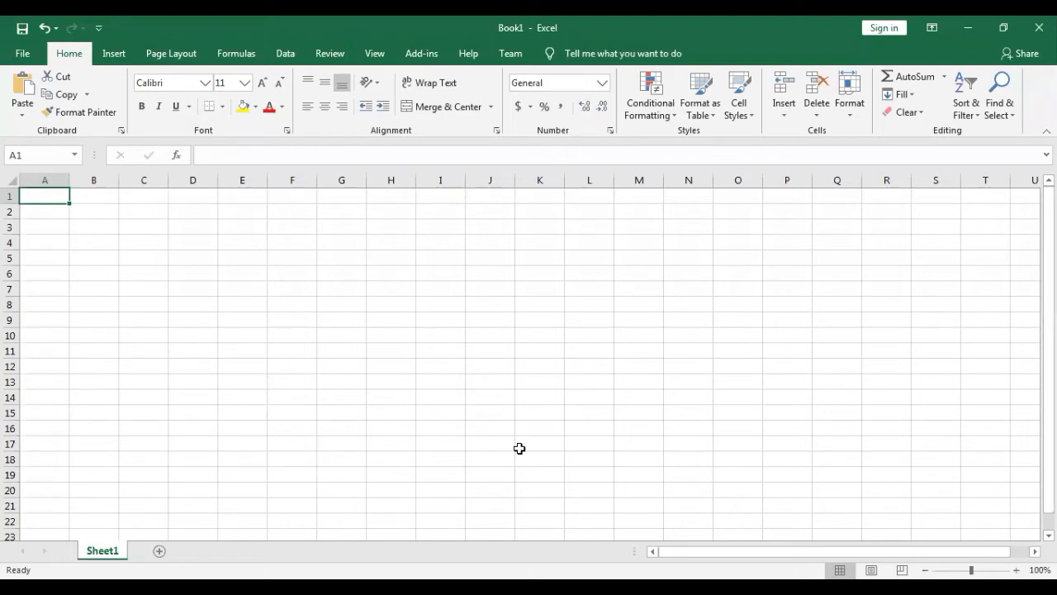
Step: Enter 1 in cell A1 and 2 in cell A2
text(1)
key(Return)
text(2)
key(Return)
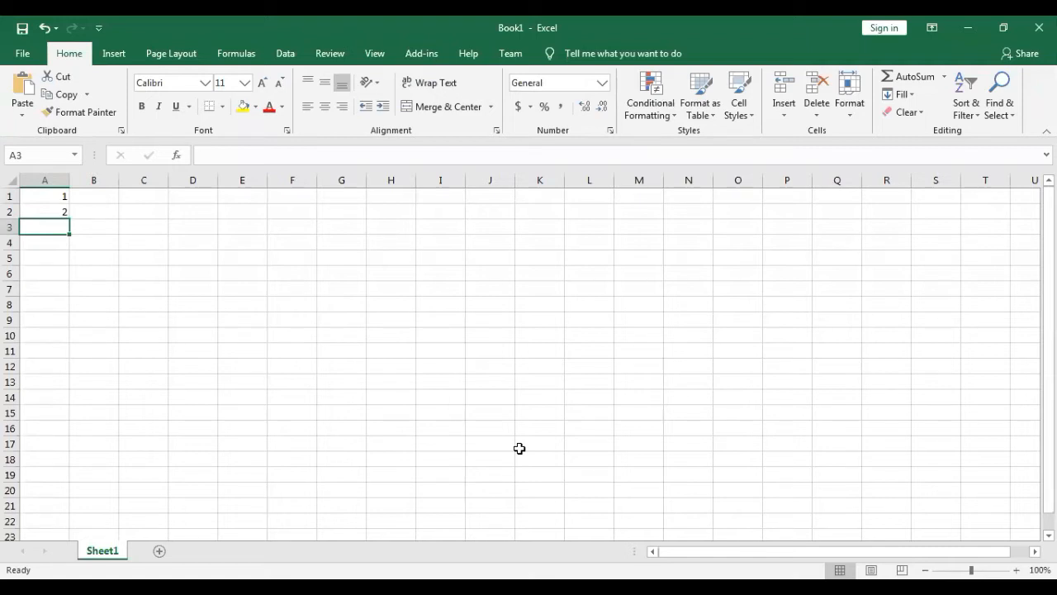
Step: Select the range A1:A2 several times, deselecting it after each attempt
key(Up)
key(Up)
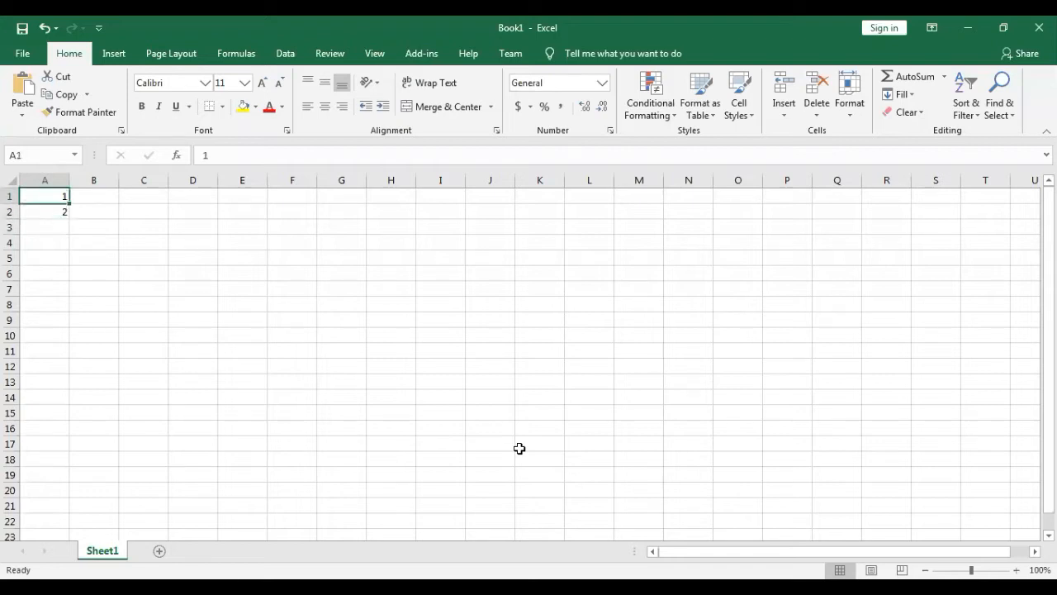
key(shift+Down)
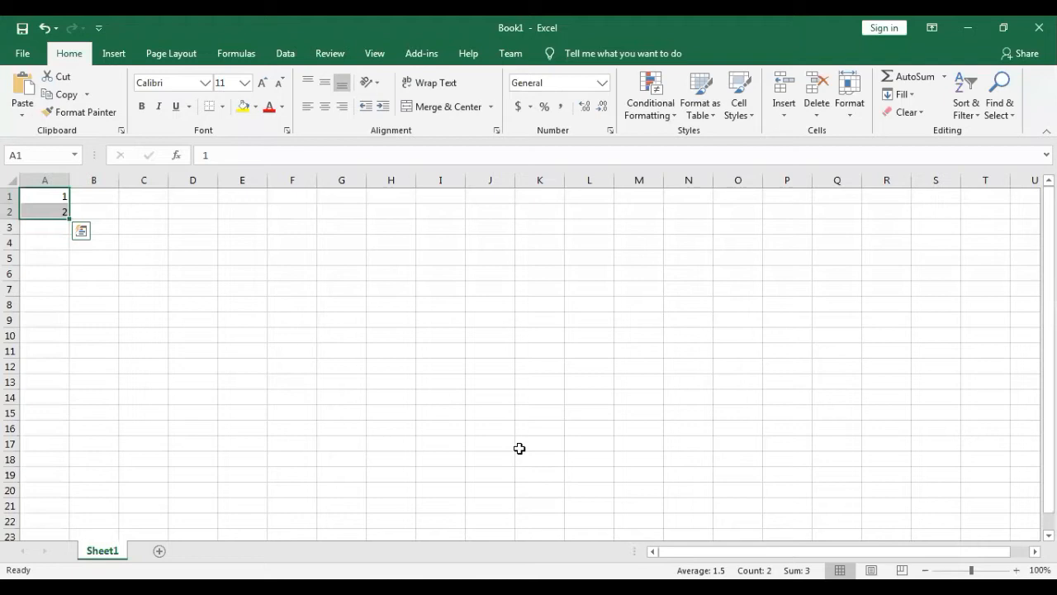
click(519, 447)
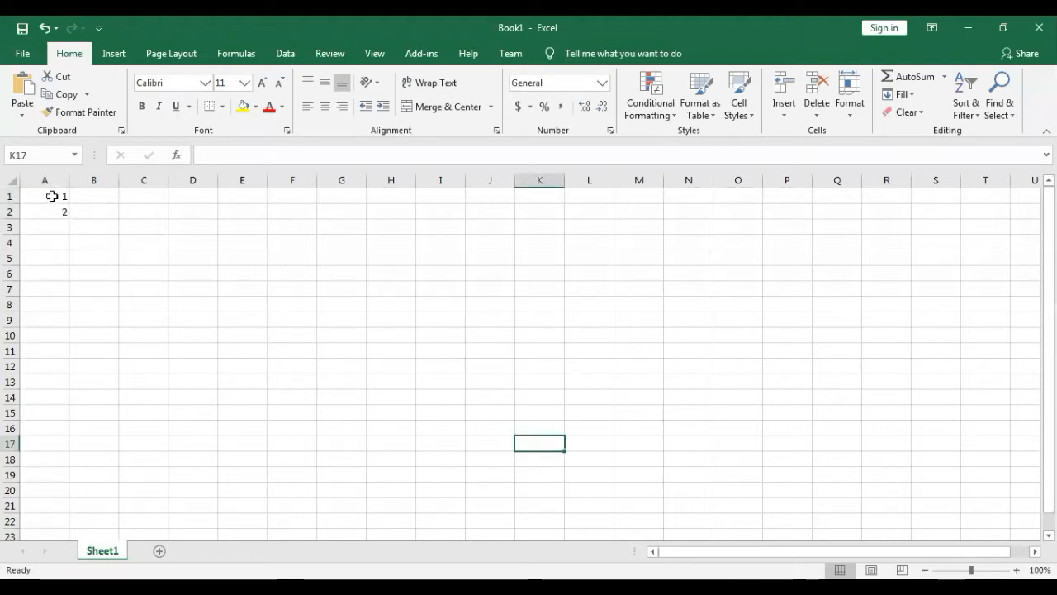
drag(52, 195, 52, 210)
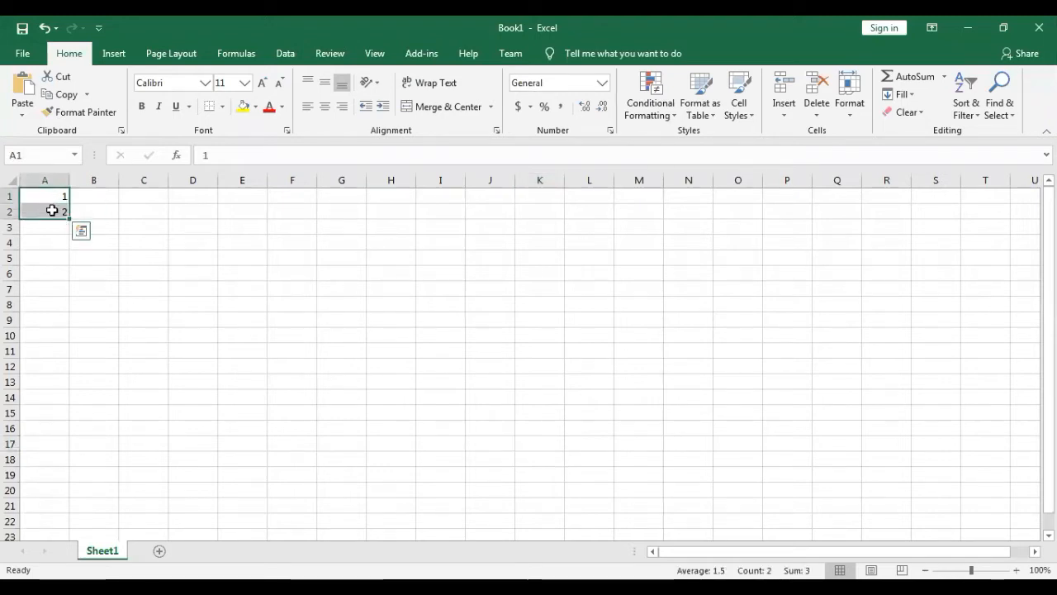
click(285, 323)
click(60, 197)
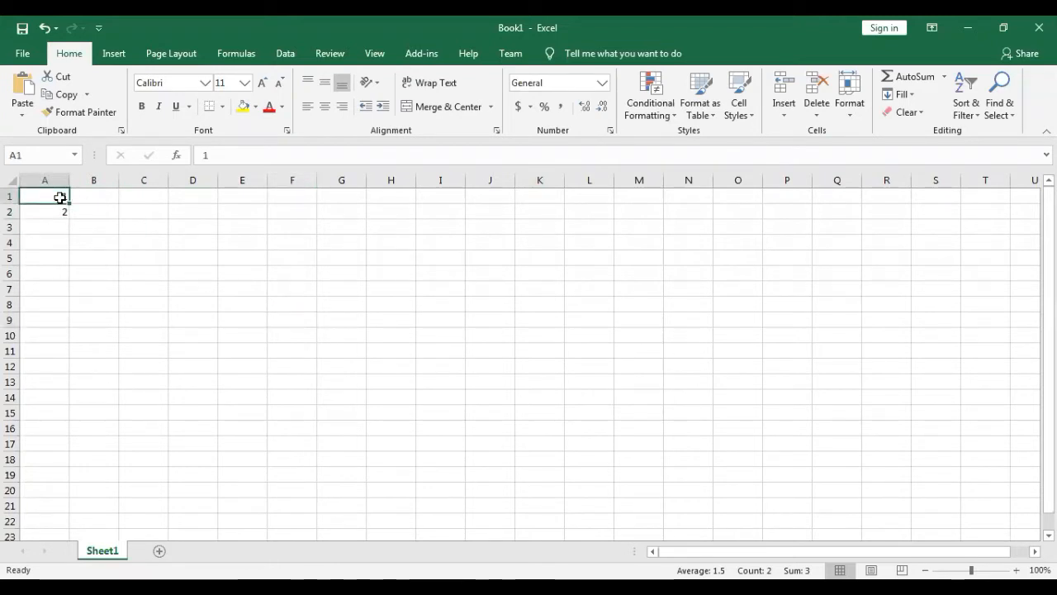
key(shift+Down)
key(Right)
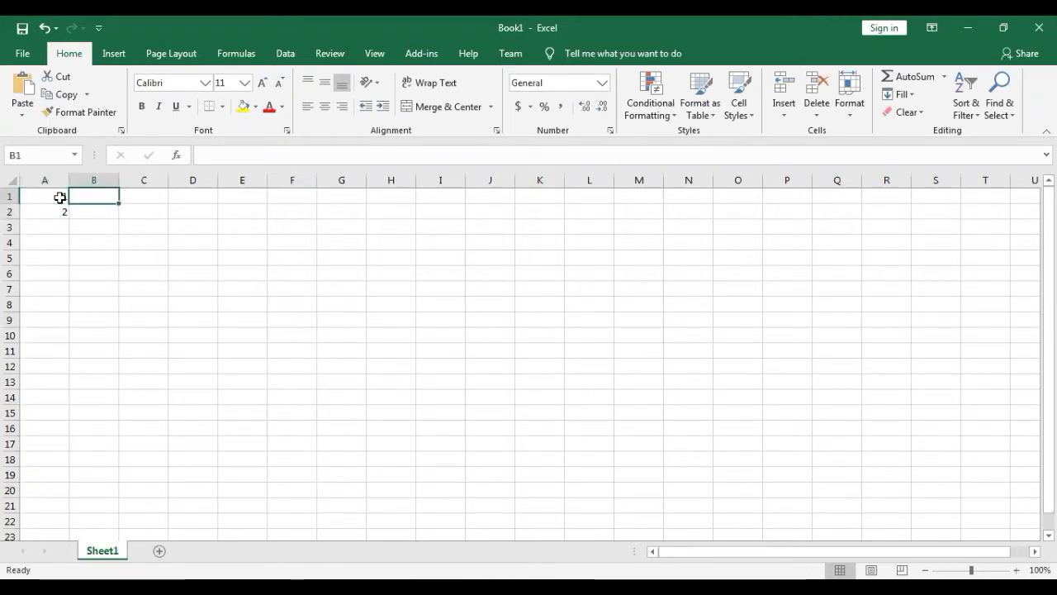
Step: Fill the number series from A1:A2 down to cell A16 and undo the fill
click(203, 273)
drag(48, 198, 47, 210)
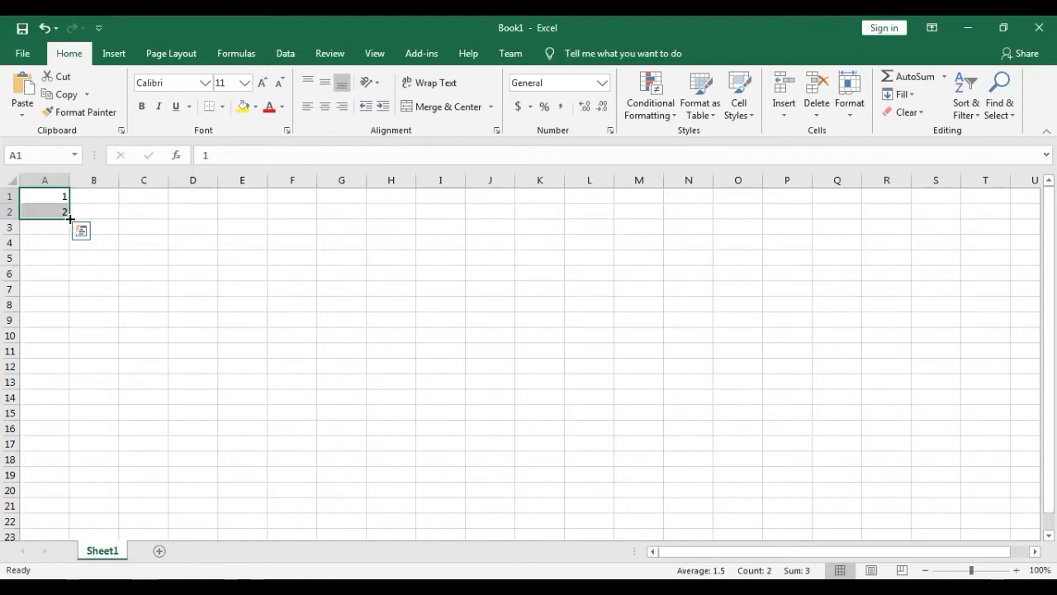
drag(70, 218, 69, 430)
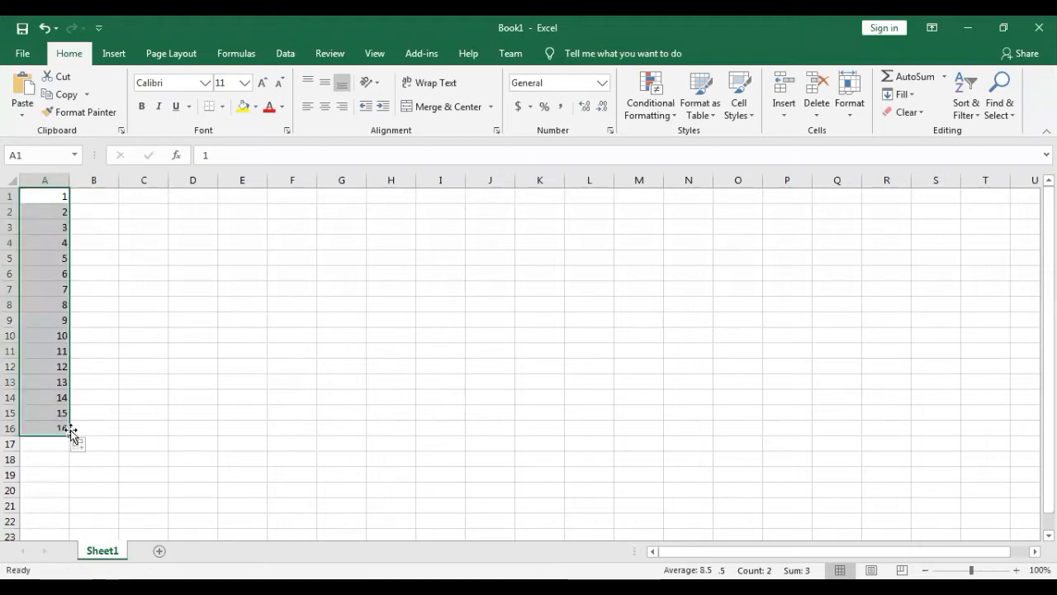
click(301, 361)
key(ctrl+z)
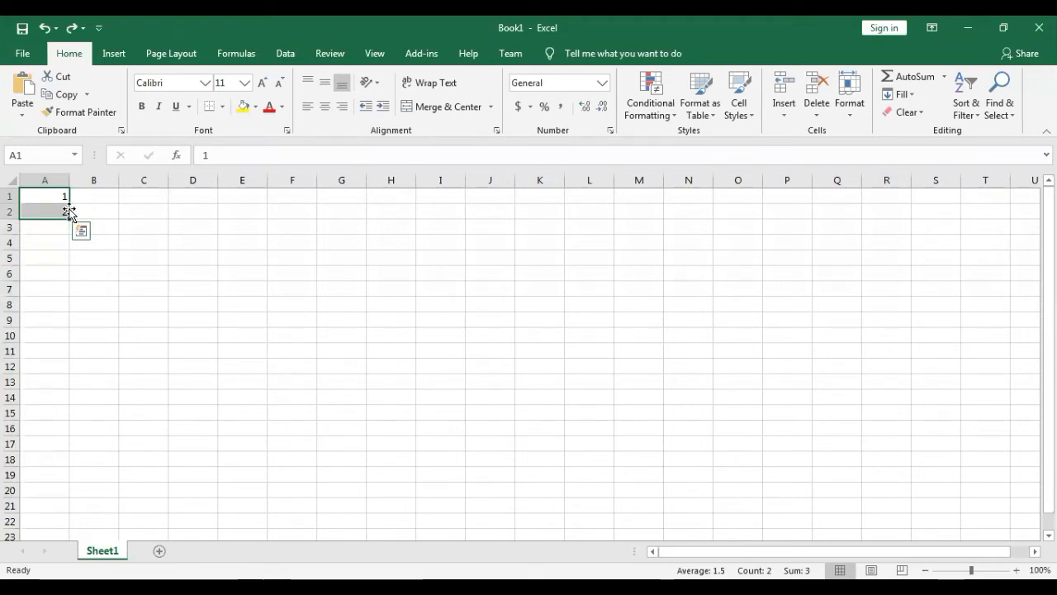
Step: Move the range A1:A2 to A7:A8 and undo the move
drag(70, 212, 55, 298)
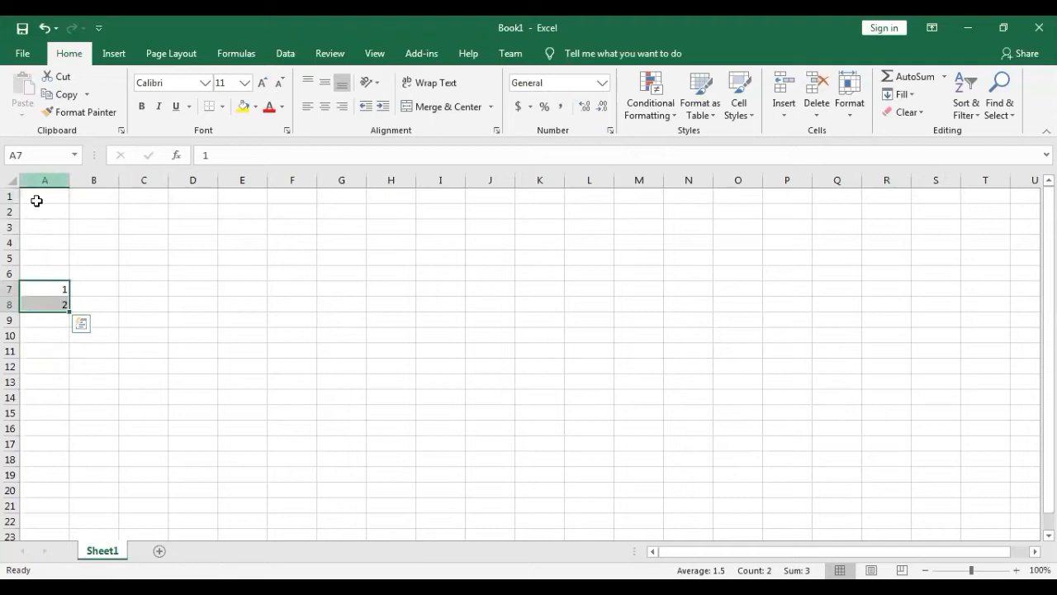
key(ctrl+z)
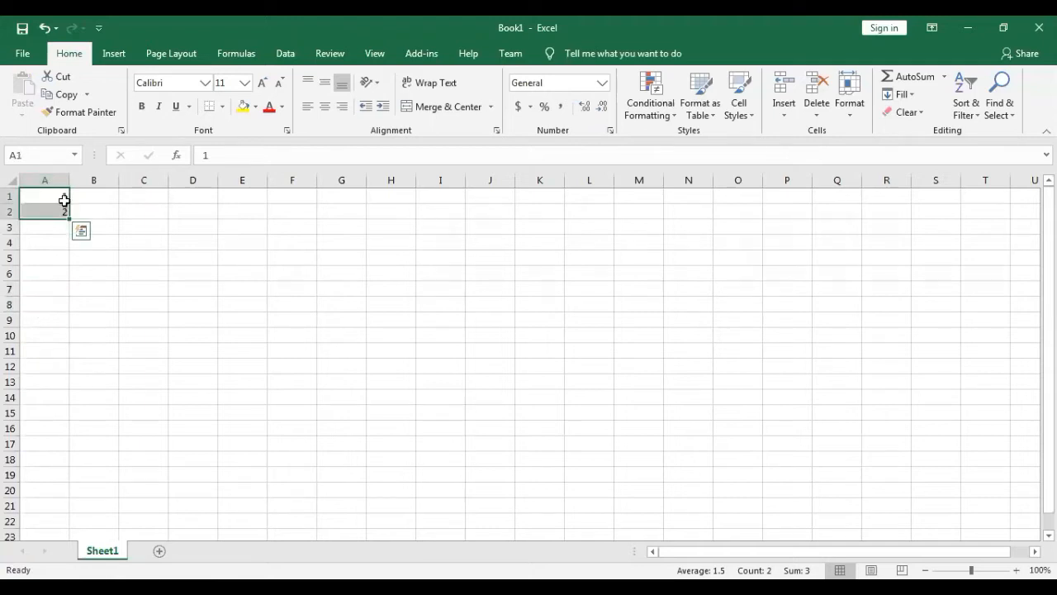
Step: Fill the 1 from cell A1 down to cell A12 and undo the fill
key(ctrl+z)
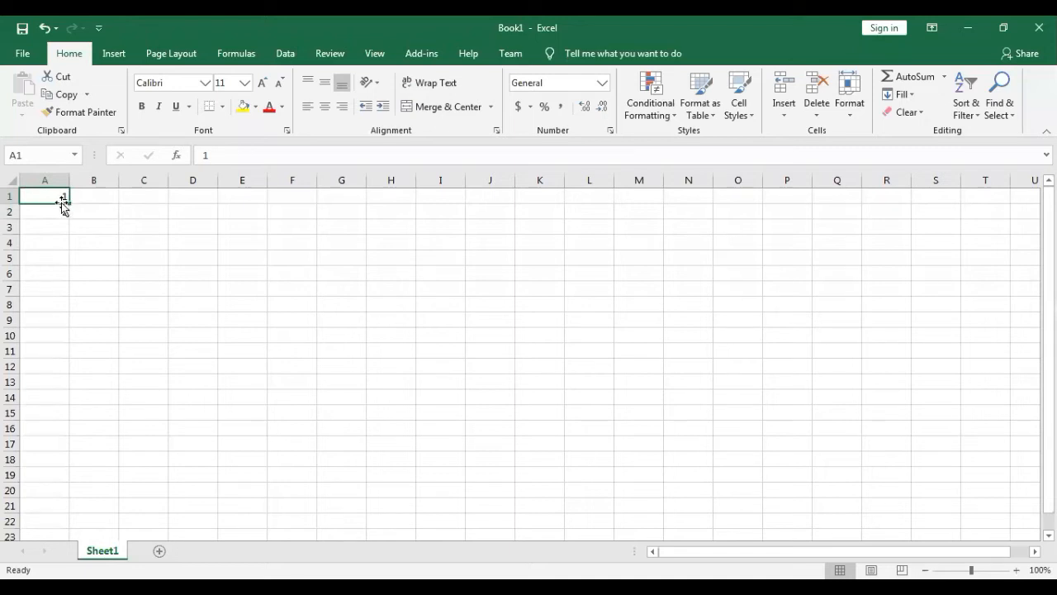
drag(70, 202, 93, 381)
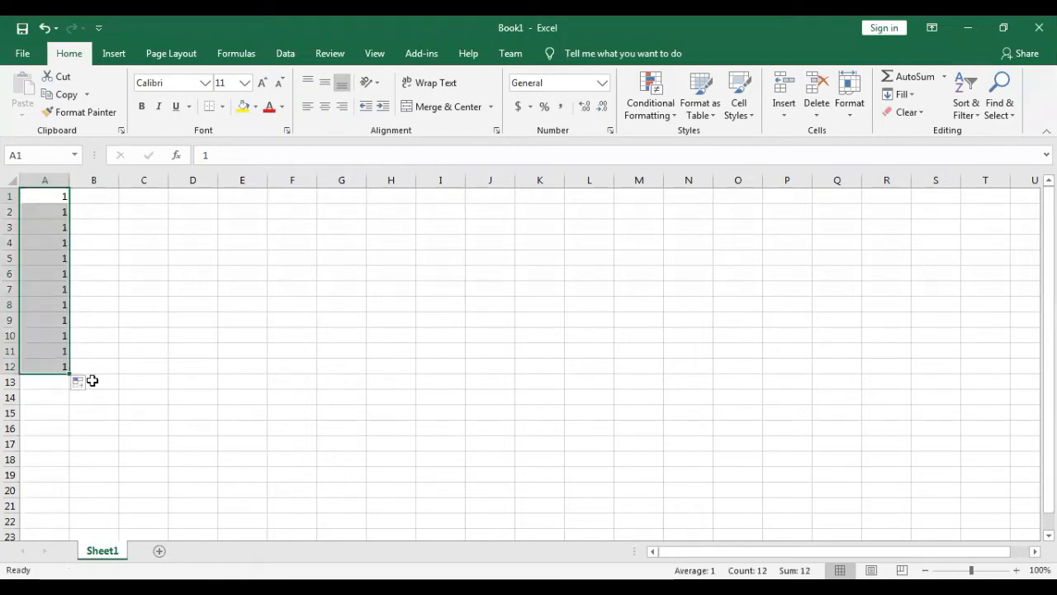
key(ctrl+z)
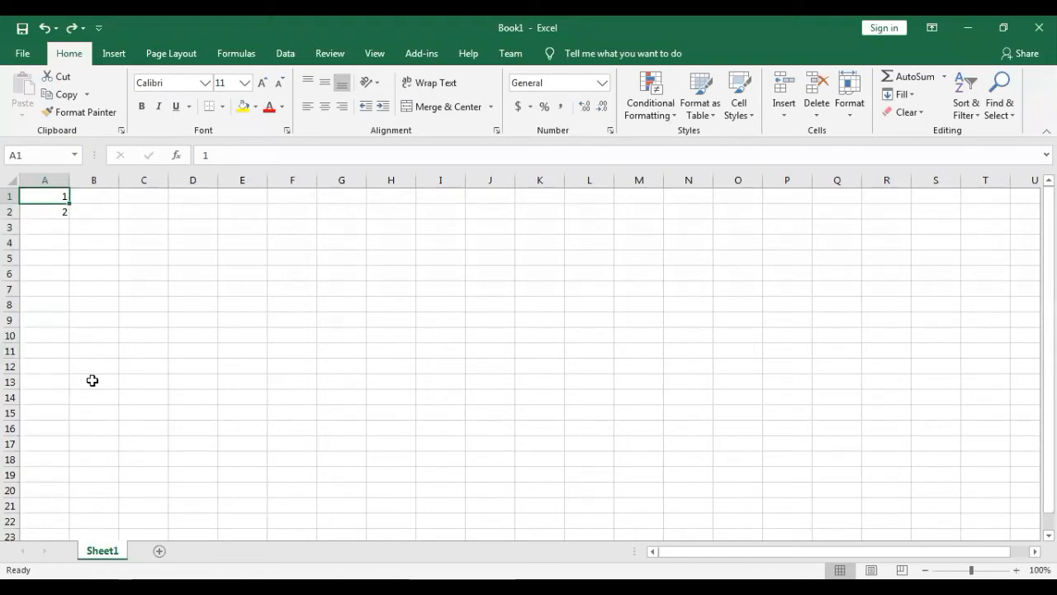
Step: Set cell A2 to 10 and fill the series from A1:A2 down to cell A16
key(Down)
key(Up)
key(Down)
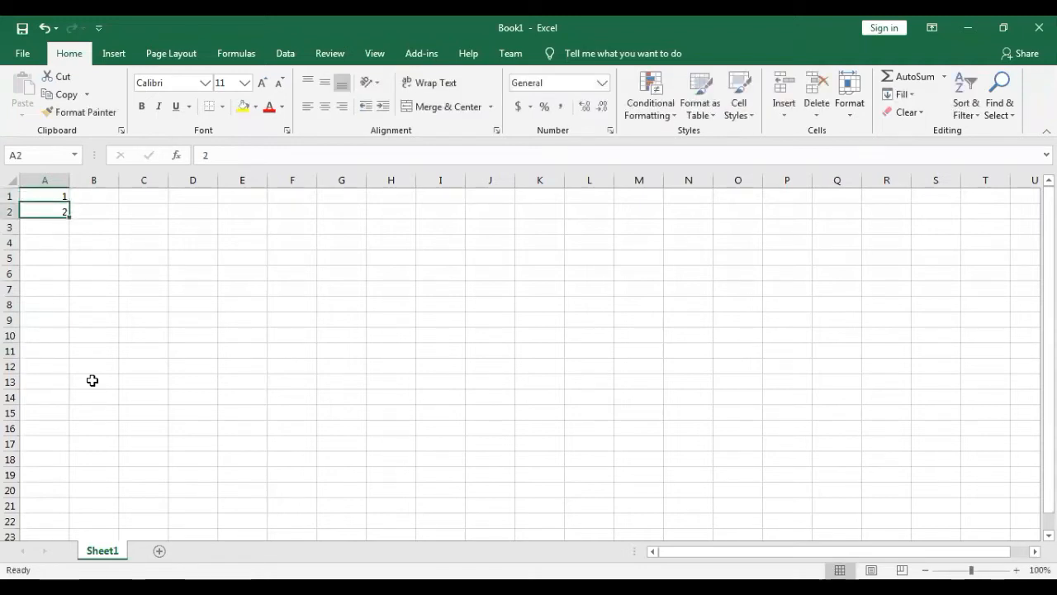
text(10)
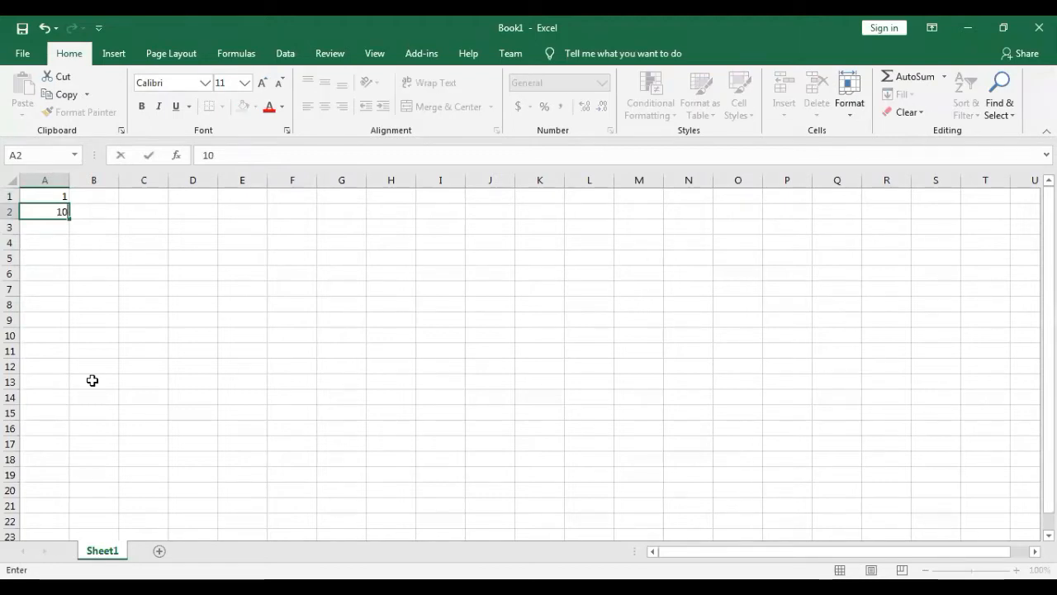
key(Return)
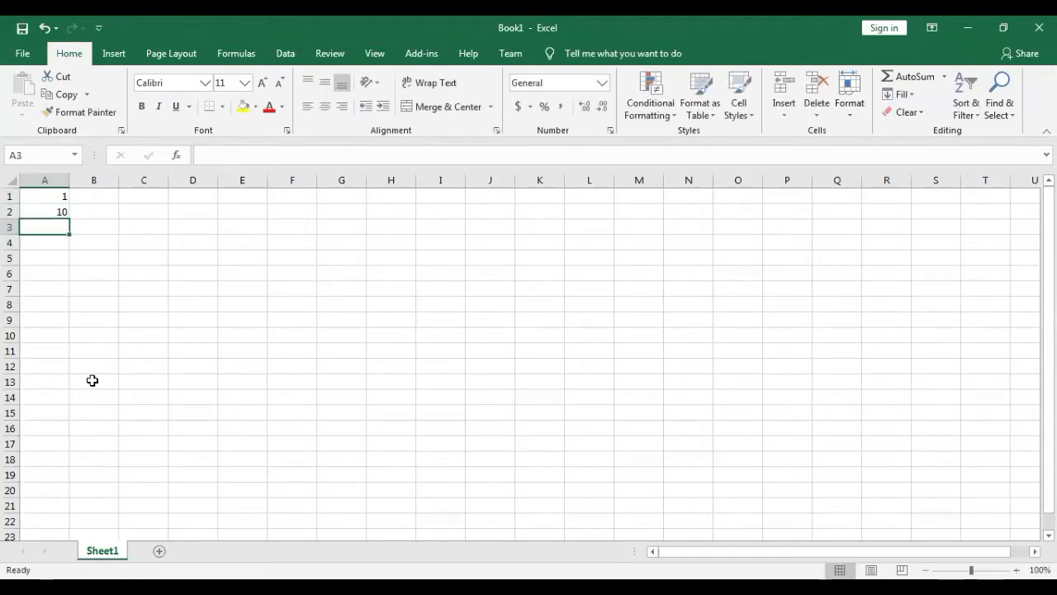
click(41, 199)
drag(41, 199, 70, 428)
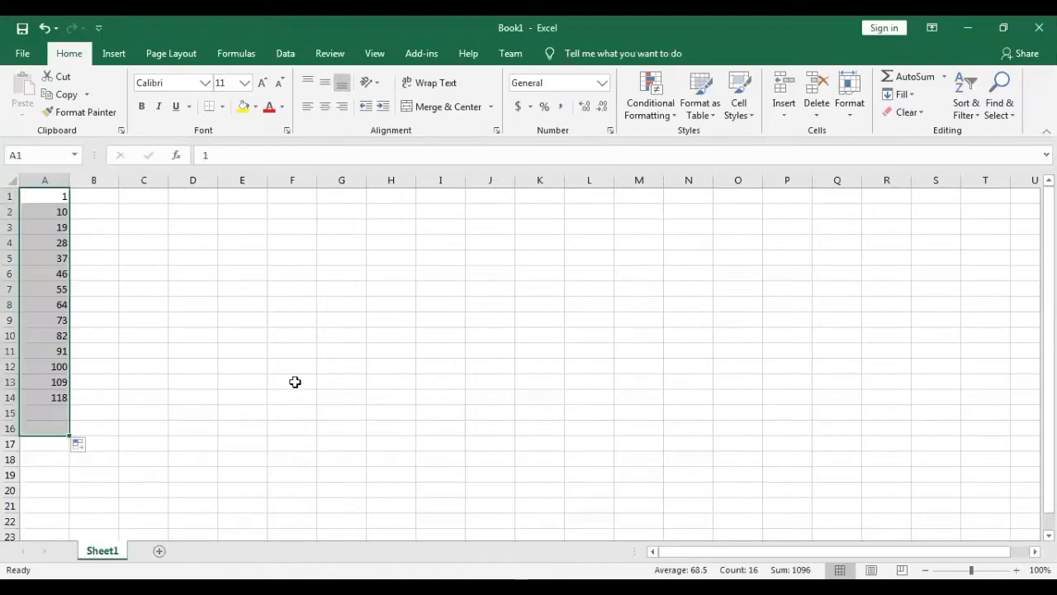
Step: Step through the filled series in column A to examine its values
key(Up)
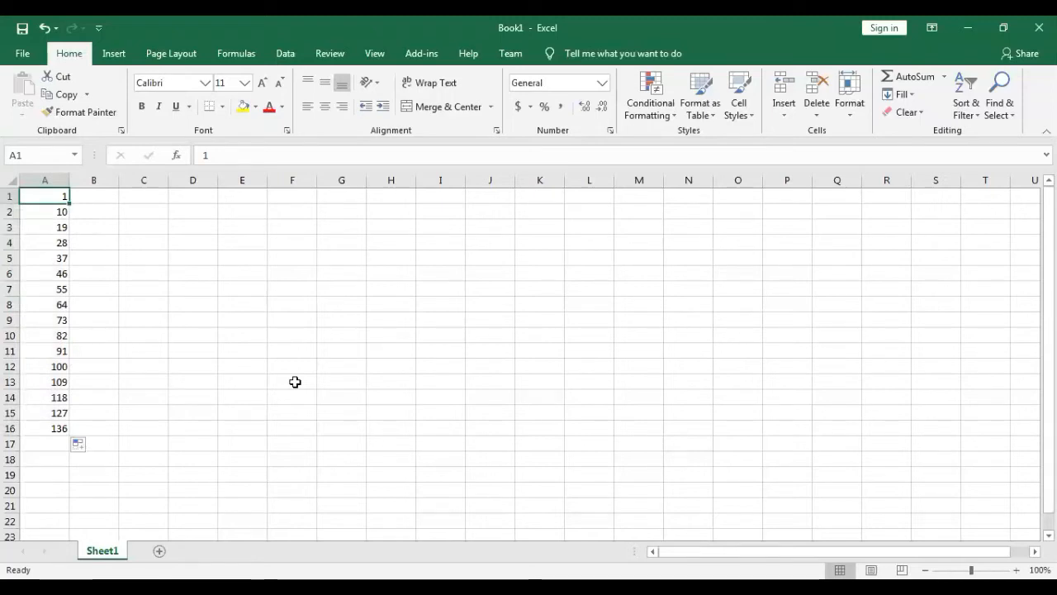
key(Down)
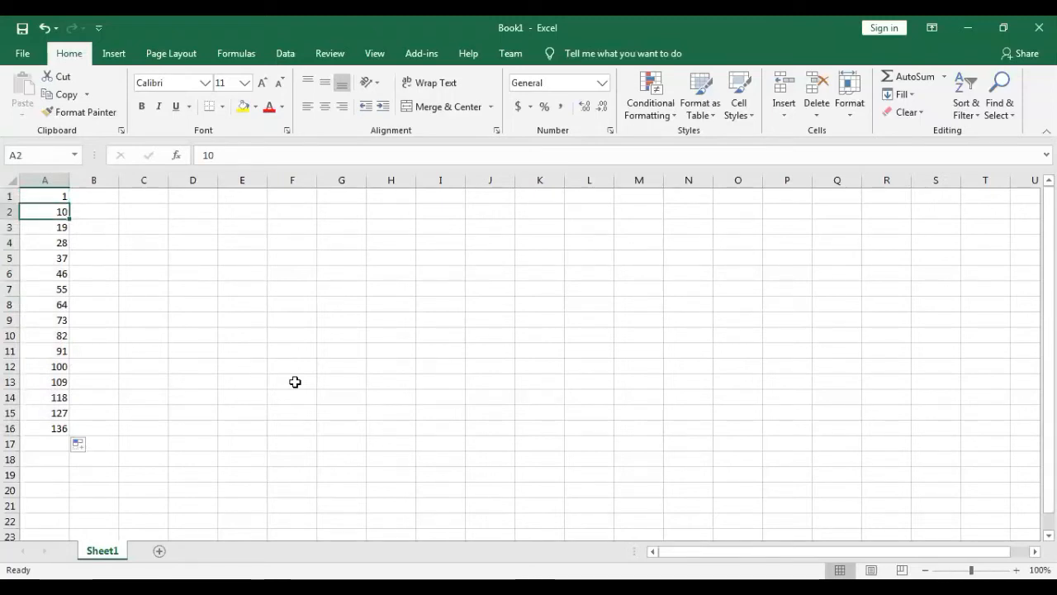
key(Up)
key(Down)
key(shift+Up)
key(Up)
key(Down)
key(Down)
key(Down)
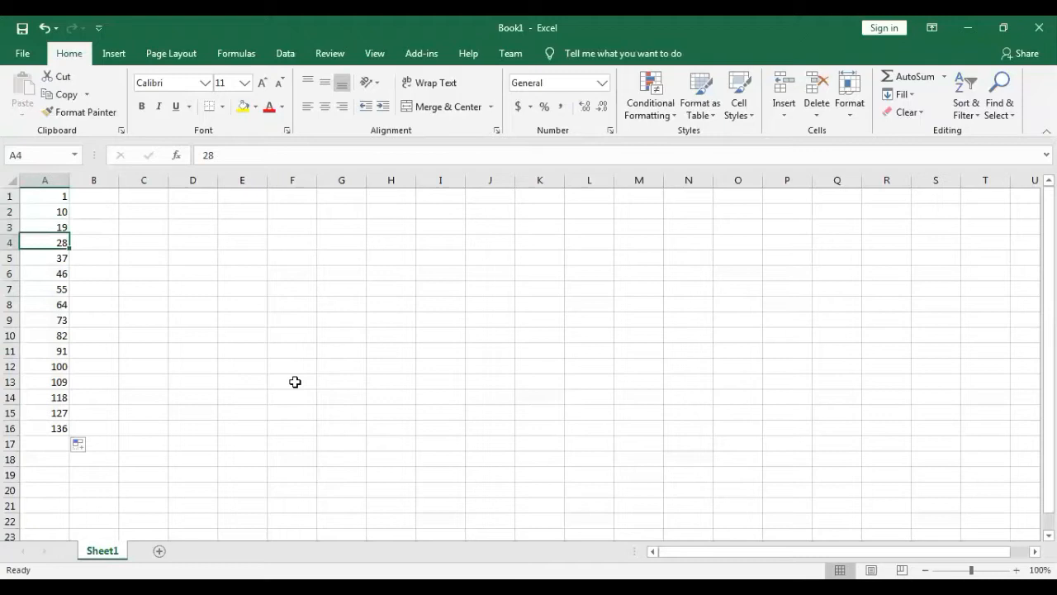
key(Down)
key(Down)
key(Down)
key(Down)
key(Down)
key(Down)
key(Down)
Step: Replace the values in cells A1 and A2 with 10 and 20
key(Up)
key(Up)
key(Up)
key(Up)
key(Up)
key(Up)
key(Up)
key(Up)
key(Up)
key(Up)
text(10)
key(Return)
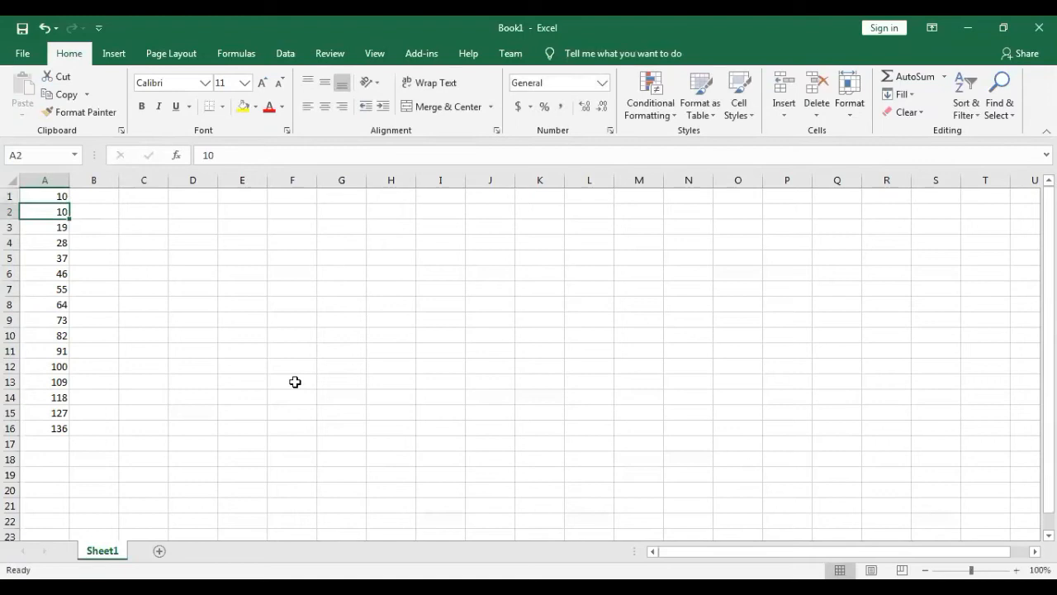
text(20)
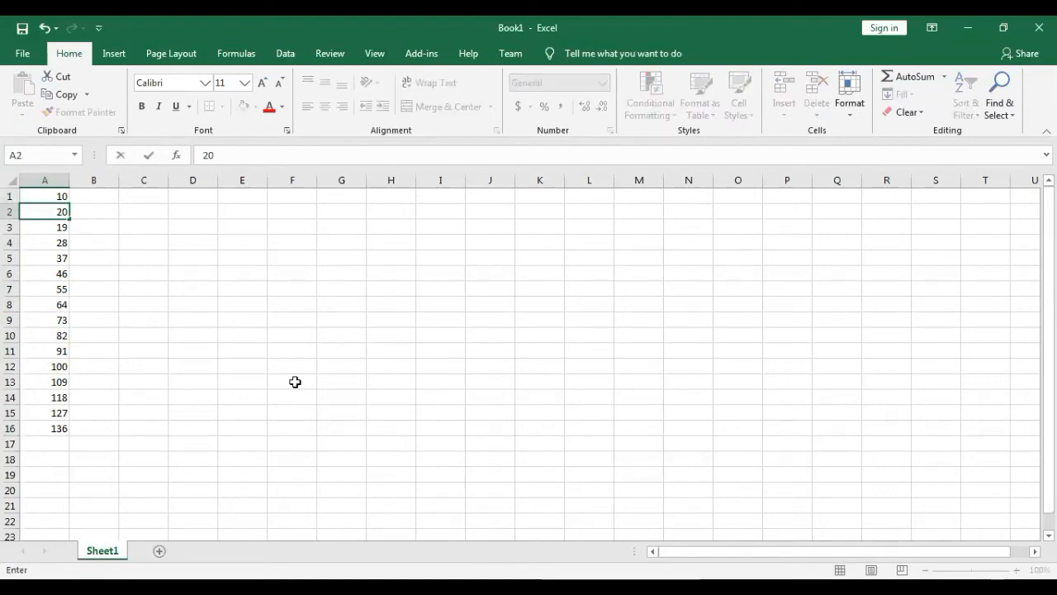
Step: Fill the series from A1:A2 down to cell A18
key(Up)
key(shift+Down)
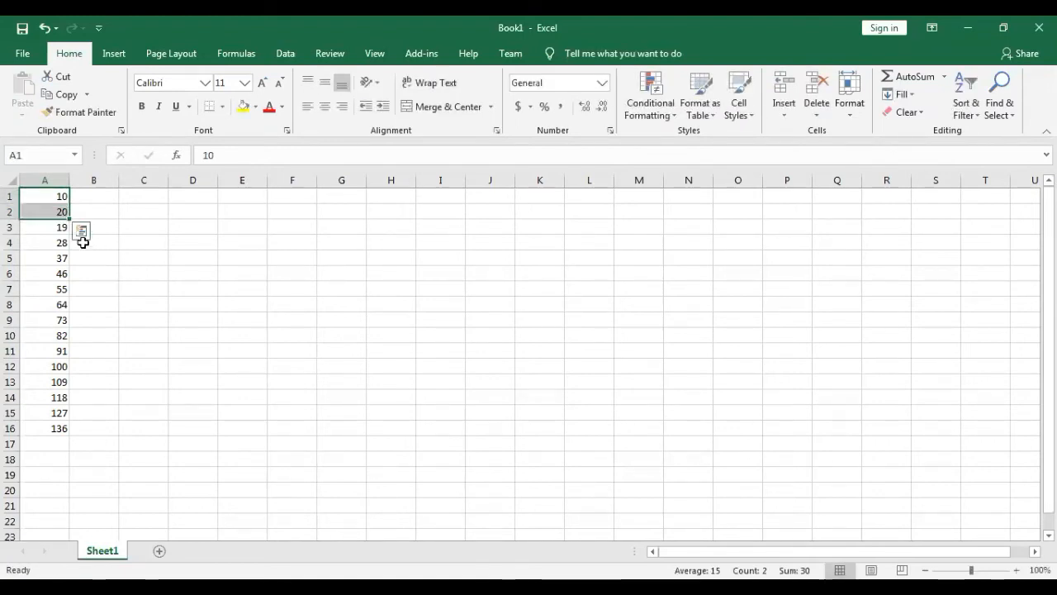
drag(70, 220, 71, 467)
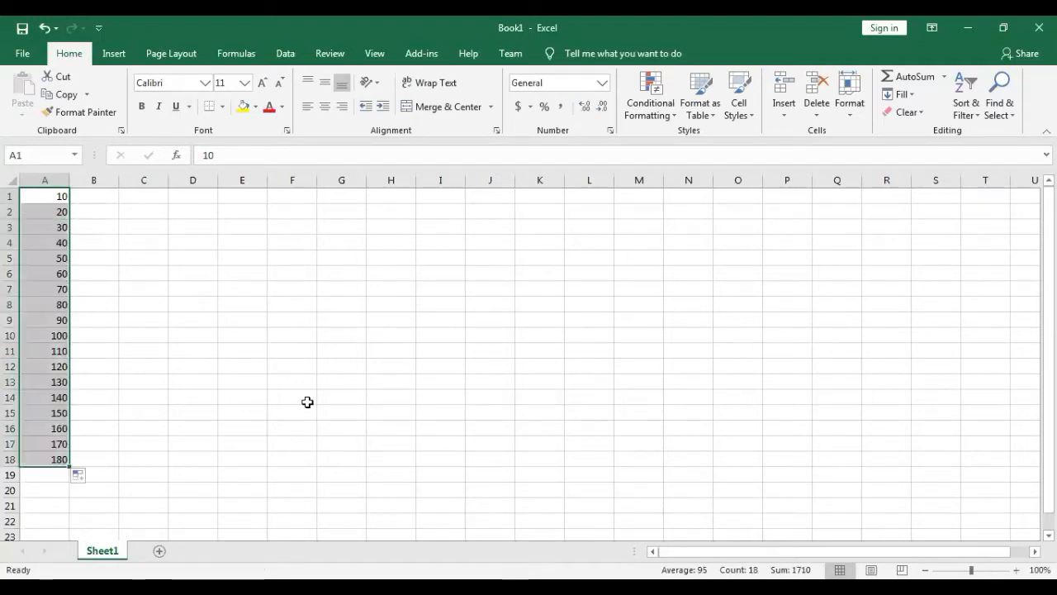
Step: Examine the first values of the refilled number series in column A and return to cell A1
key(ctrl+Home)
key(Down)
key(Down)
key(Down)
key(Down)
key(Down)
key(Down)
key(Up)
key(Up)
key(Up)
key(Up)
key(Up)
key(Up)
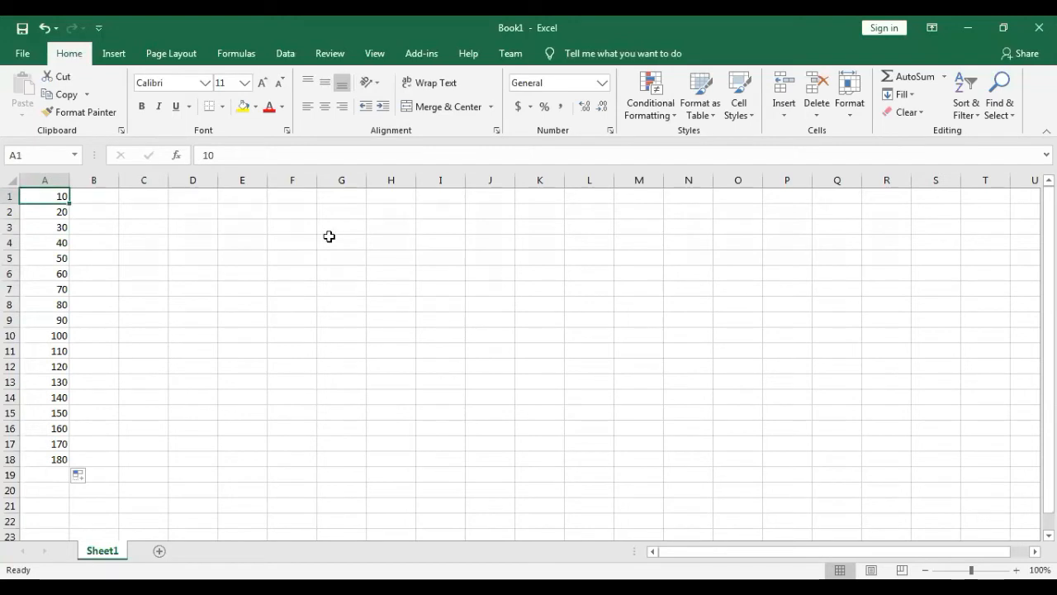
Step: Enter jan in cell A1 and feb in cell A2
text(jan)
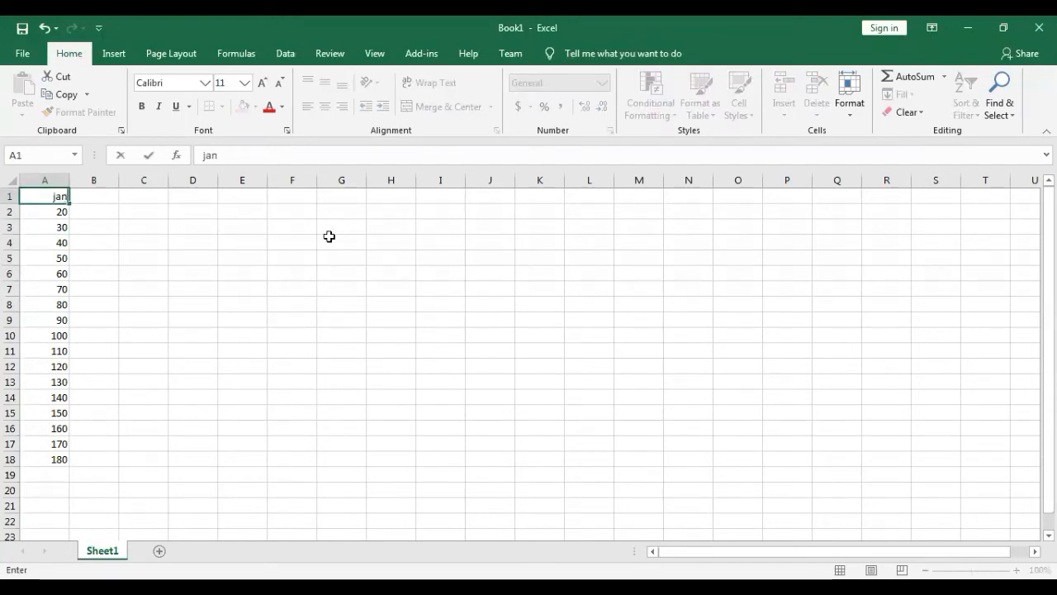
key(Return)
text(fe)
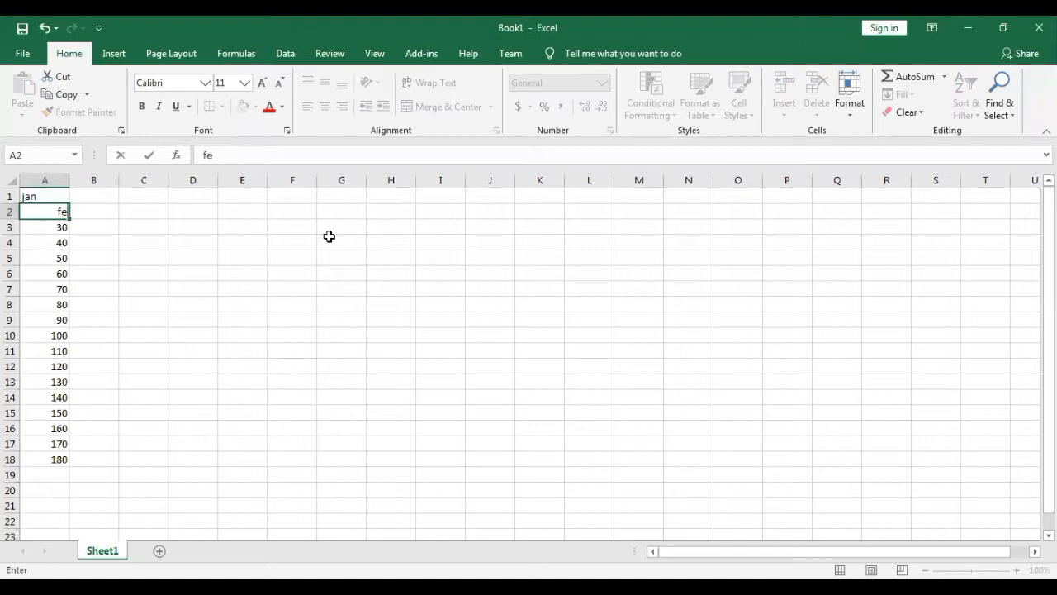
text(b)
key(Return)
Step: Fill the month series from A1:A2 down to cell A21
key(Up)
key(Up)
key(shift+Down)
drag(68, 218, 43, 504)
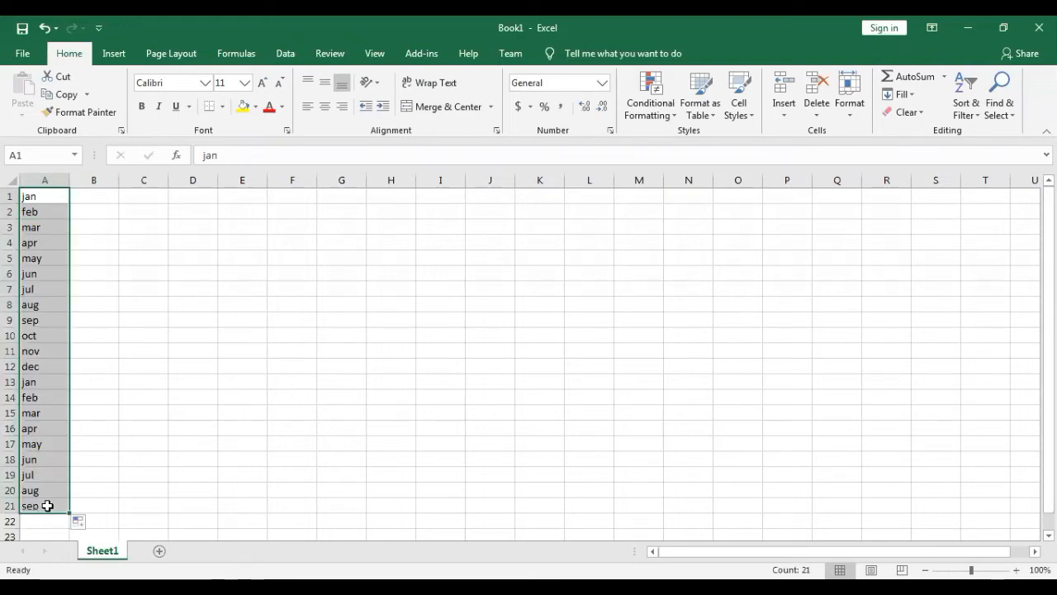
Step: Deselect the month list, move back into column A and return to cell A1
click(312, 395)
key(Left)
key(Left)
key(Left)
key(Left)
key(Left)
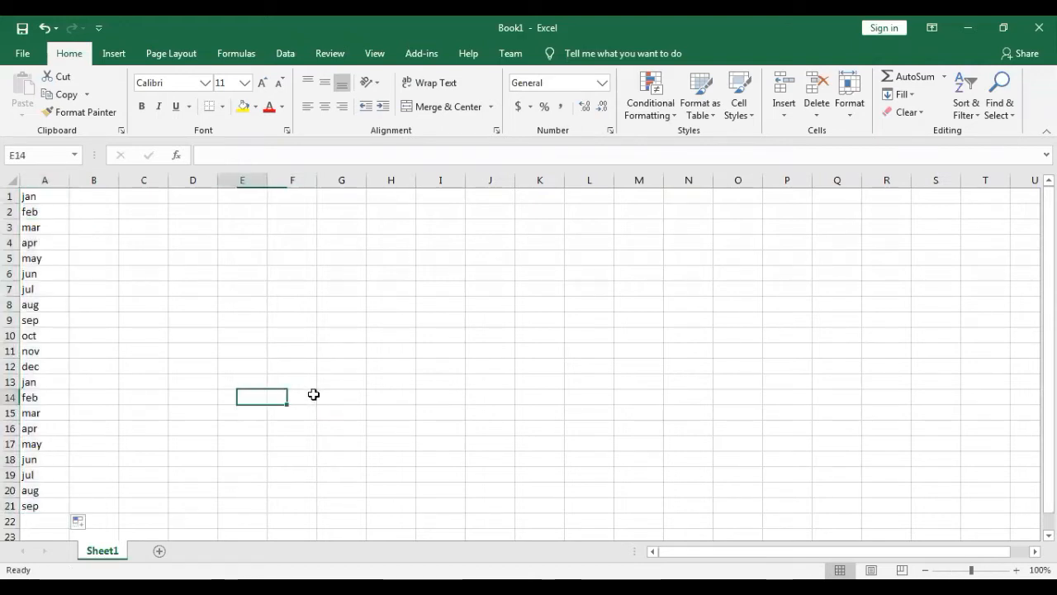
key(Up)
key(Up)
key(Up)
key(Up)
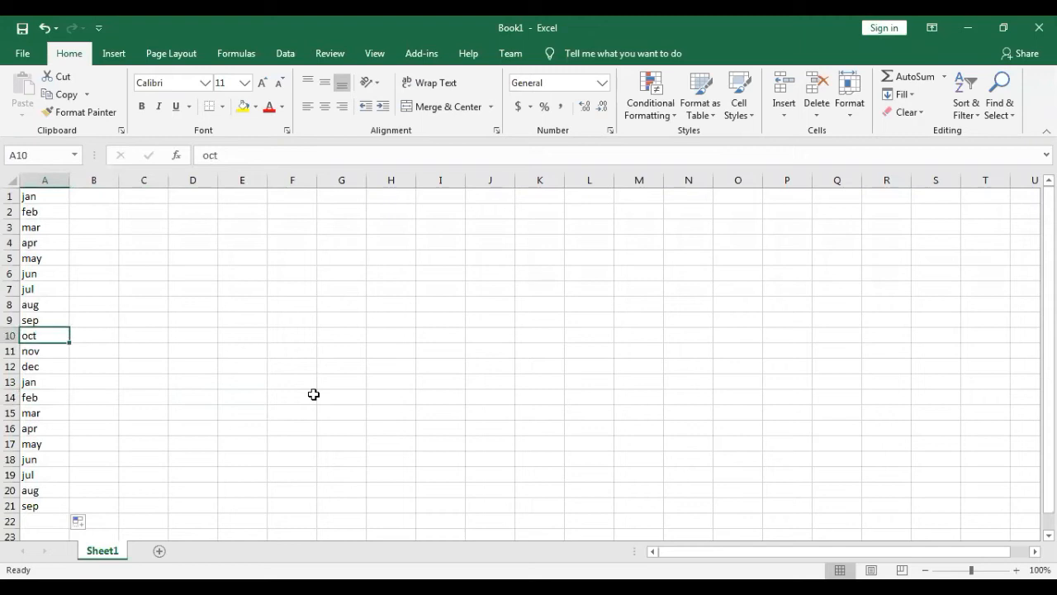
key(ctrl+Up)
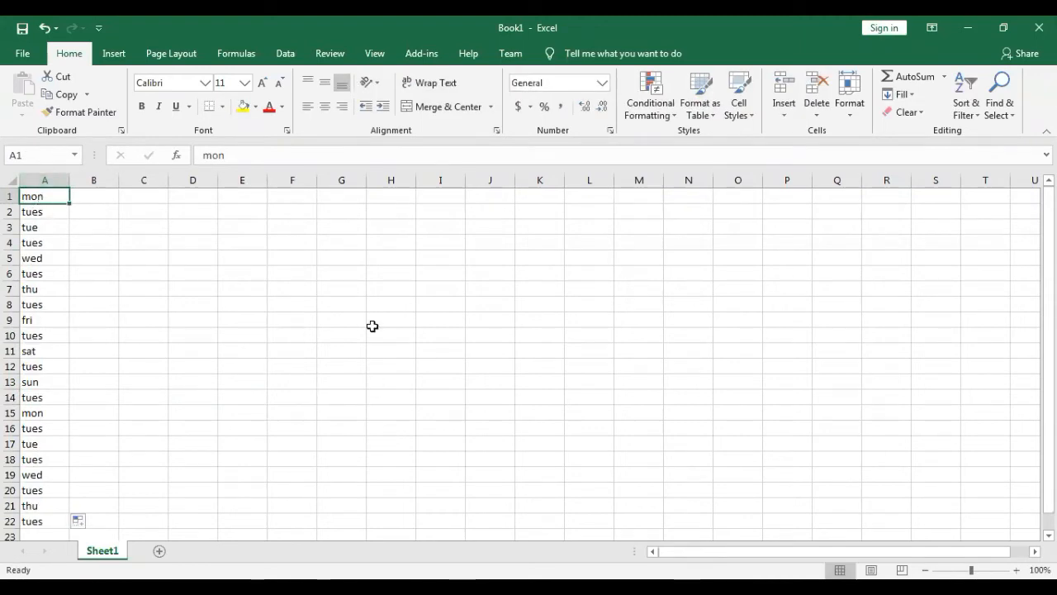
Step: Correct cell A2 to tue and fill the weekday series from A1:A2 down to cell A22
key(Down)
key(F2)
key(BackSpace)
key(Return)
key(ctrl+Up)
key(shift+Down)
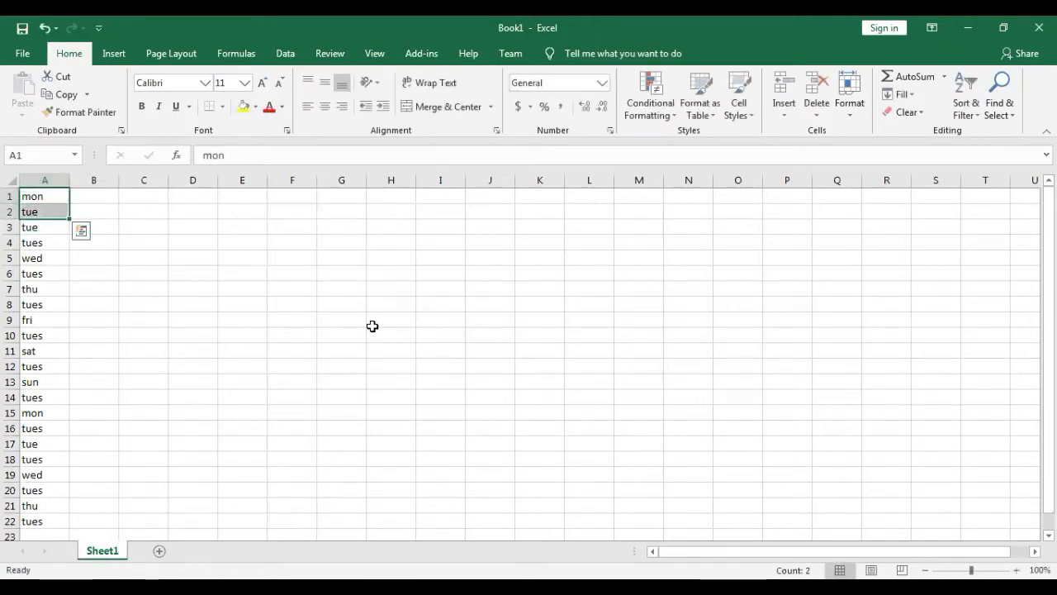
drag(70, 217, 70, 527)
click(211, 406)
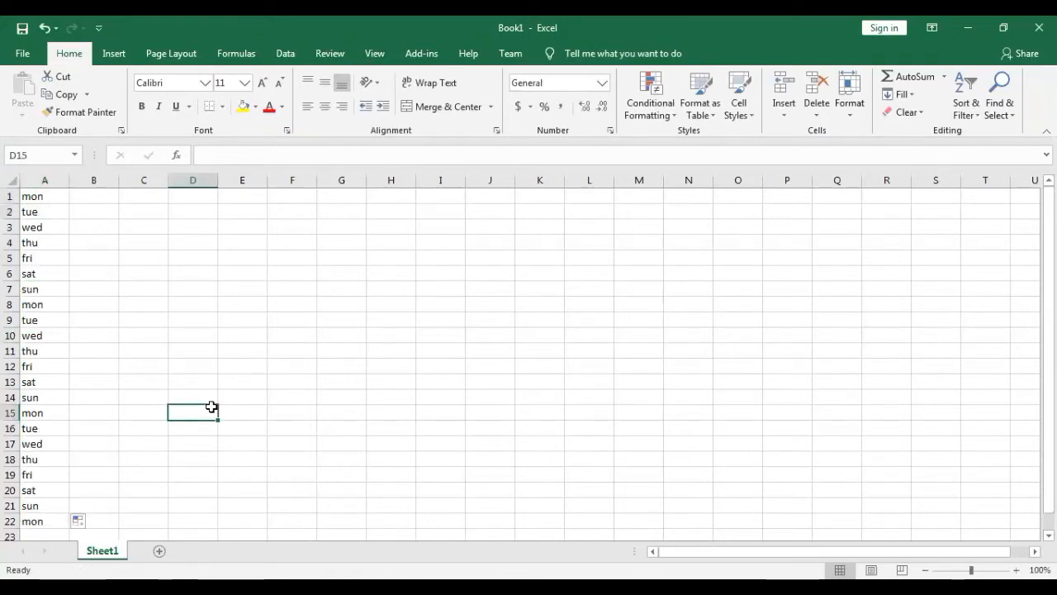
Step: Step through the weekday series in column A to examine where it repeats, and return to cell A1
key(Left)
key(Left)
key(Left)
key(Up)
key(Up)
key(Up)
key(Up)
key(Up)
key(Up)
key(Up)
key(Up)
key(Up)
key(Up)
key(Up)
key(Up)
key(Up)
key(Up)
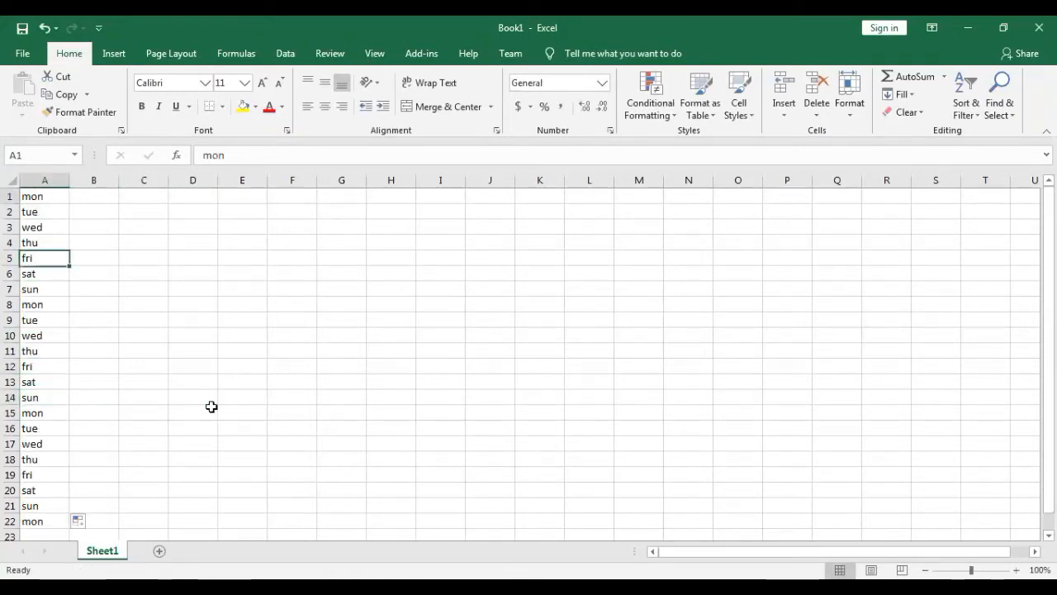
key(Down)
key(Down)
key(Down)
key(Down)
key(Down)
key(Down)
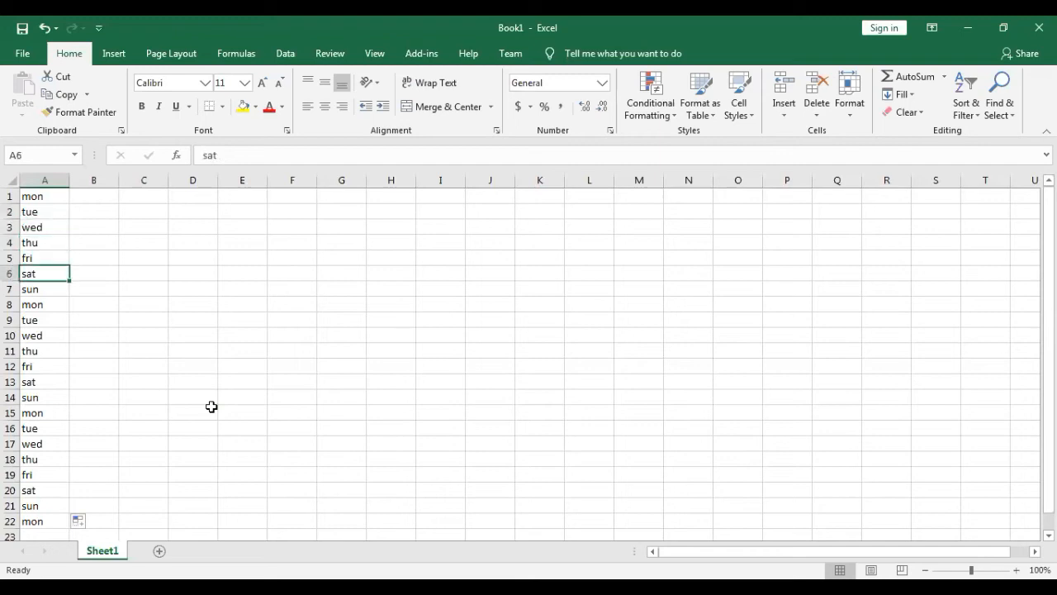
key(Down)
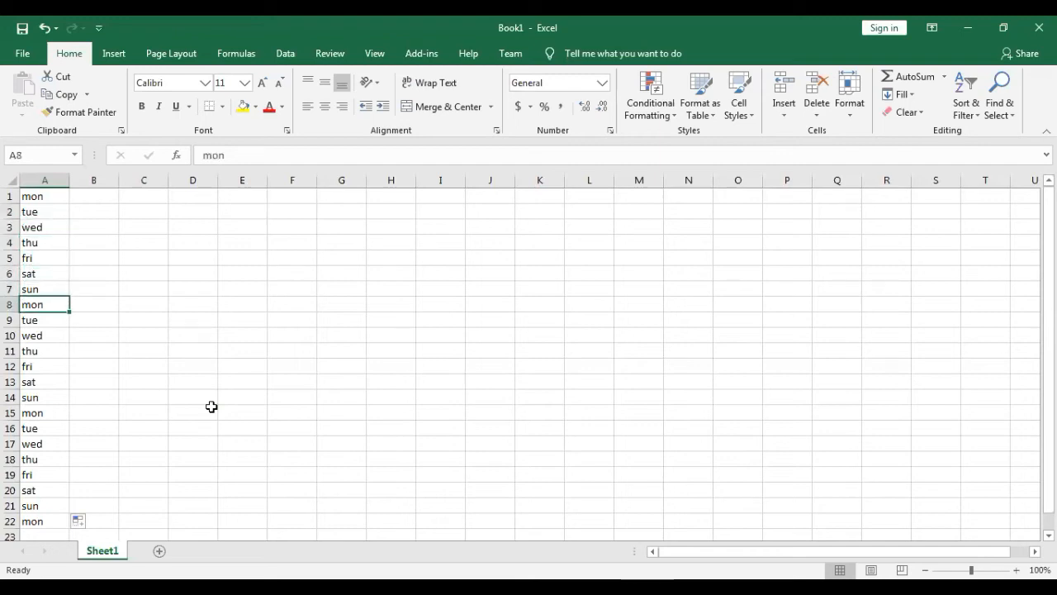
key(Up)
key(Up)
key(Up)
key(Up)
key(Up)
key(Up)
key(Up)
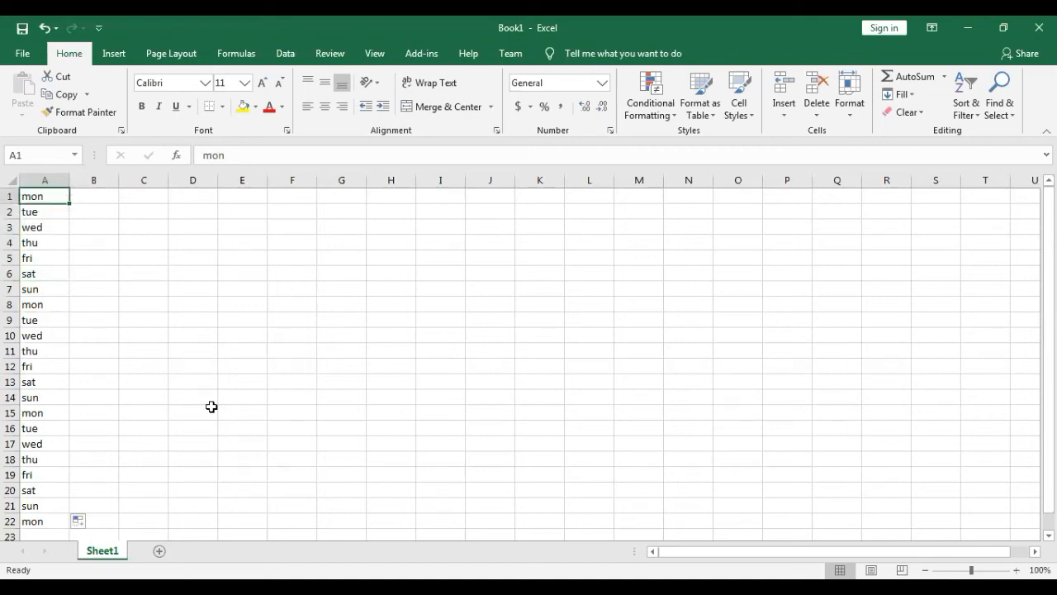
Step: Enter a, b and c in cells A1, A2 and A3
text(a)
key(Return)
text(b)
key(Return)
text(c)
key(Return)
Step: Fill the letters from A1:A2 down to cell A22
key(Up)
key(Up)
key(Up)
key(shift+Down)
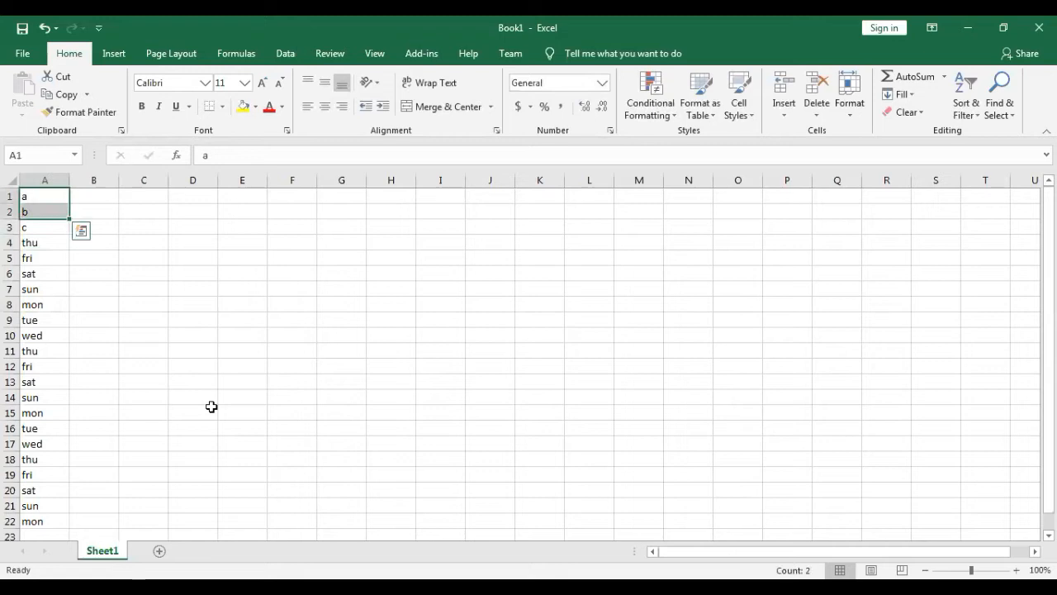
drag(70, 220, 67, 523)
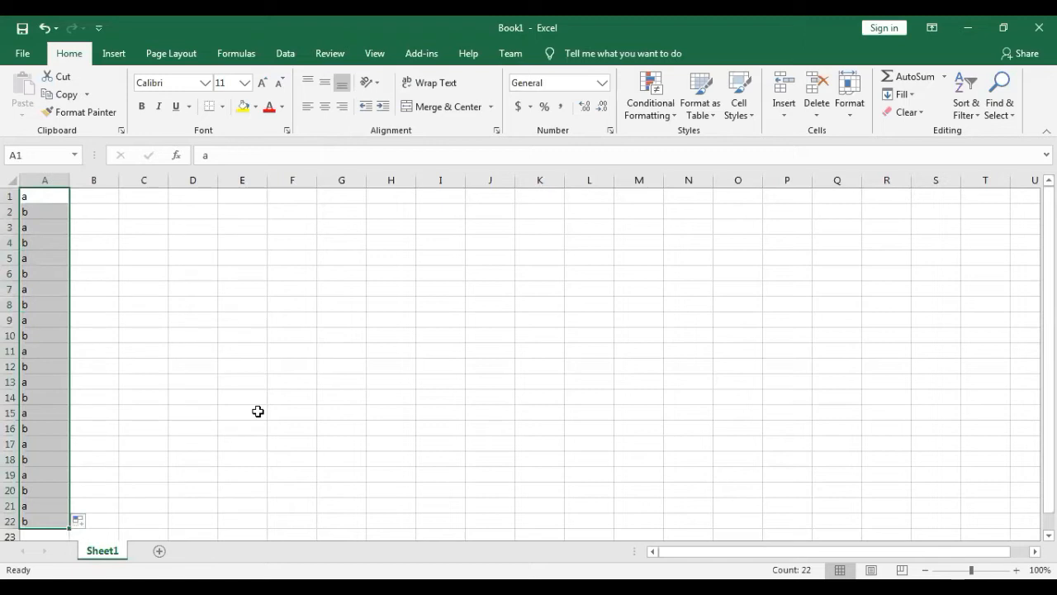
Step: Step through the filled letters in column A to examine the pattern, and return to cell A1
key(Down)
key(Down)
key(Down)
key(Down)
key(Down)
key(Down)
key(Down)
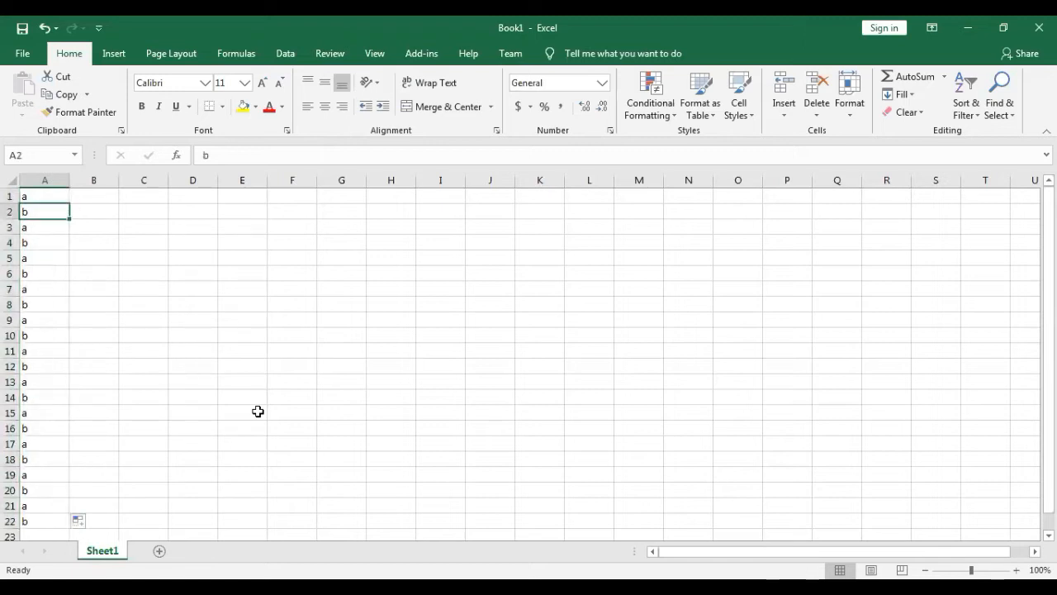
key(Down)
key(Down)
key(Down)
key(Down)
key(Down)
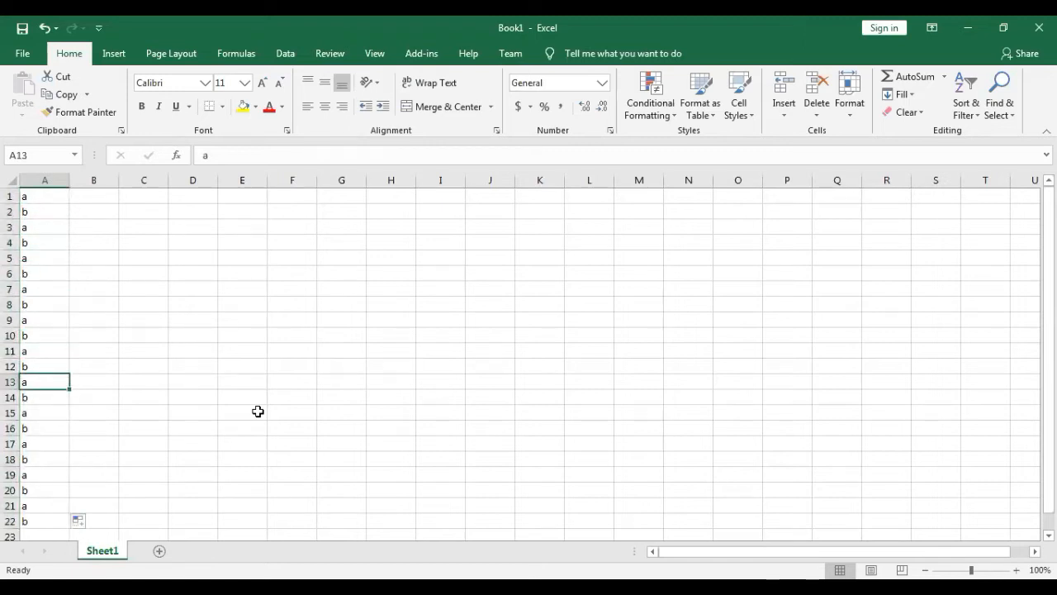
key(Up)
key(Up)
key(Up)
key(Up)
key(Up)
key(Up)
key(Up)
key(Up)
key(Up)
key(Up)
key(Up)
key(Up)
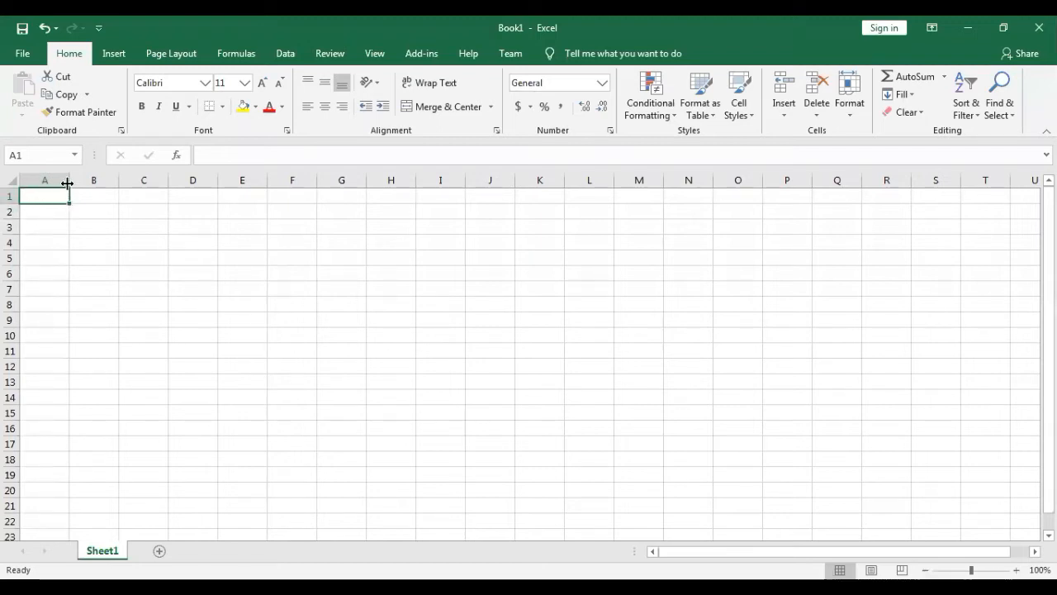
Step: Widen column A to about four standard columns and heighten row 1 to about two and a half standard rows
drag(67, 182, 36, 174)
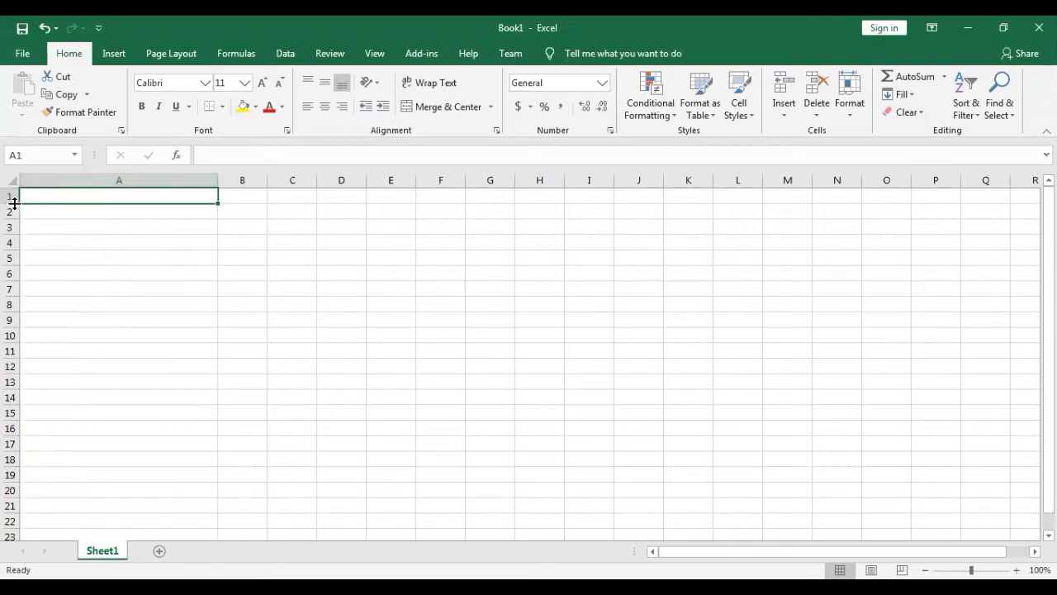
drag(14, 203, 17, 370)
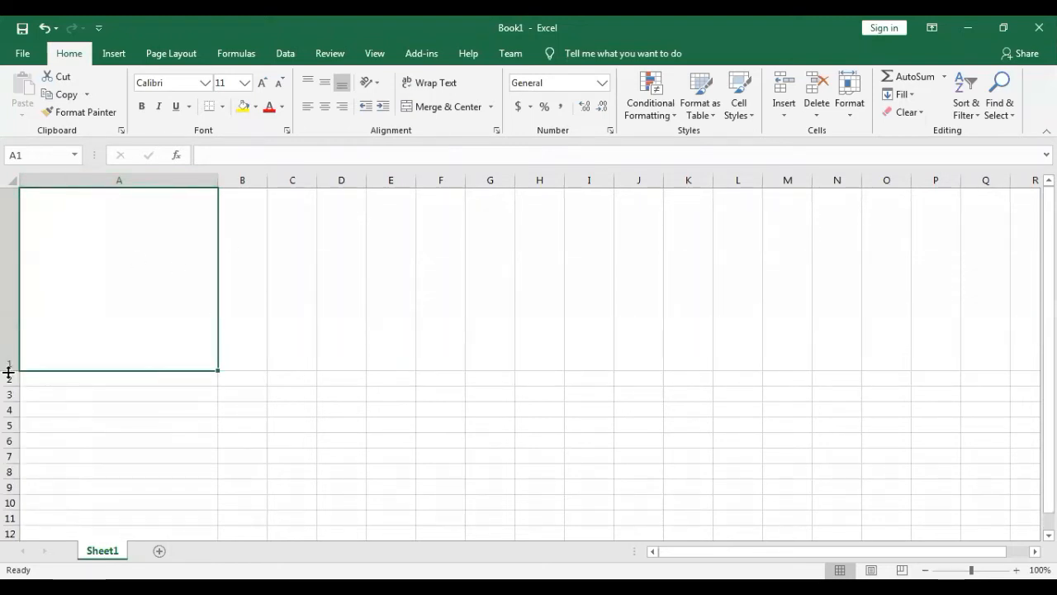
drag(9, 372, 9, 227)
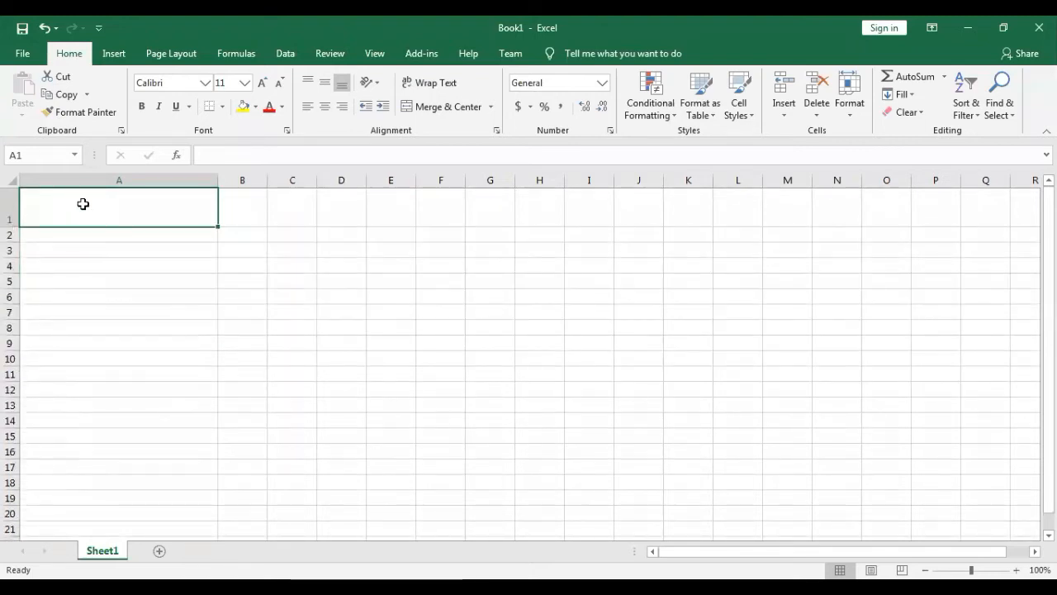
Step: Enter the text "This is IT Class" in cell A1
text(This is)
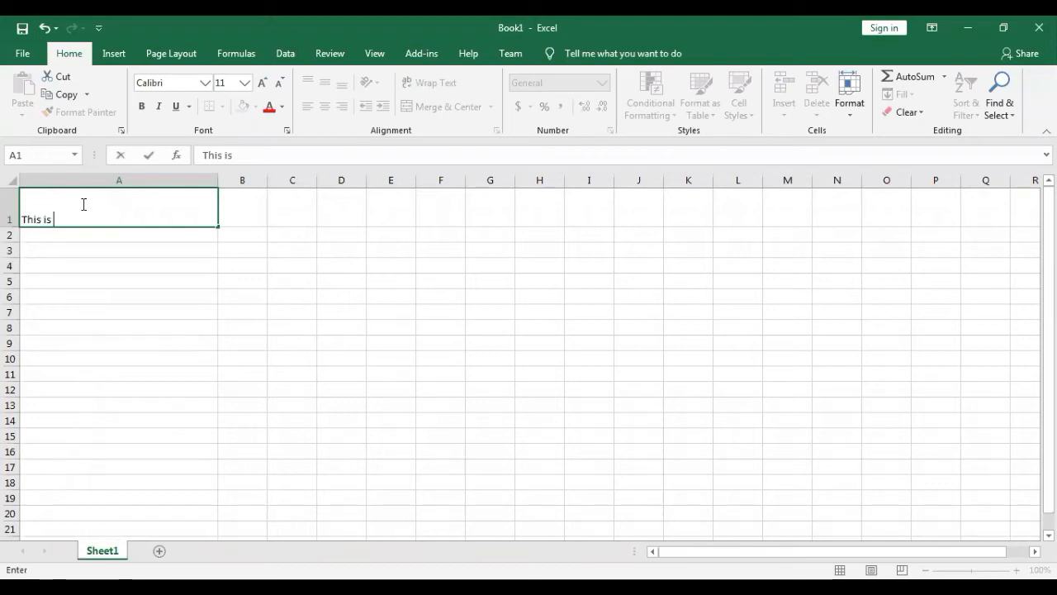
text( IT Clas)
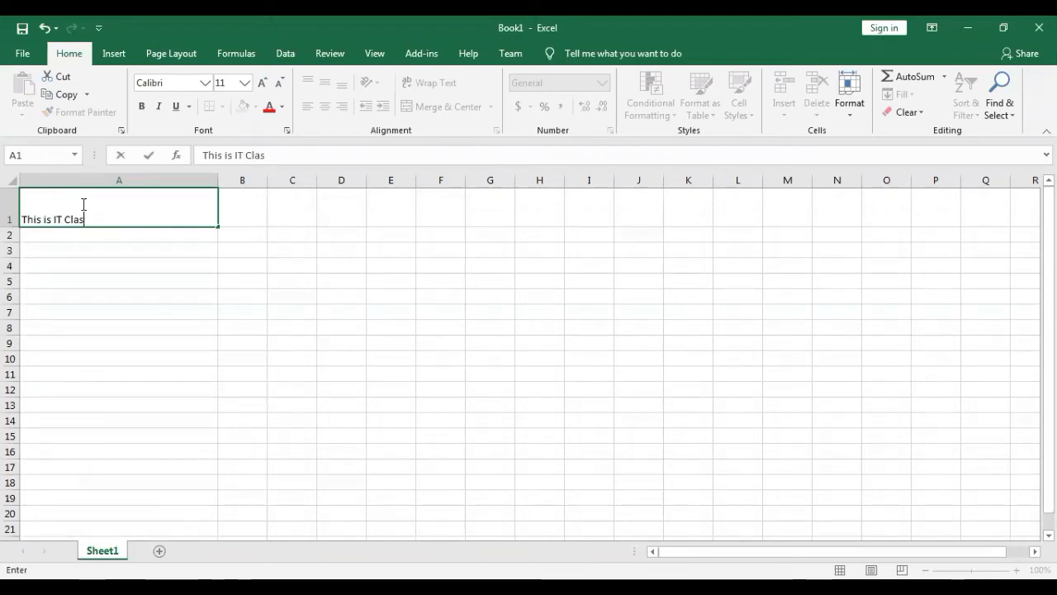
key(Return)
double_click(83, 204)
text(a)
key(BackSpace)
text(s)
key(Return)
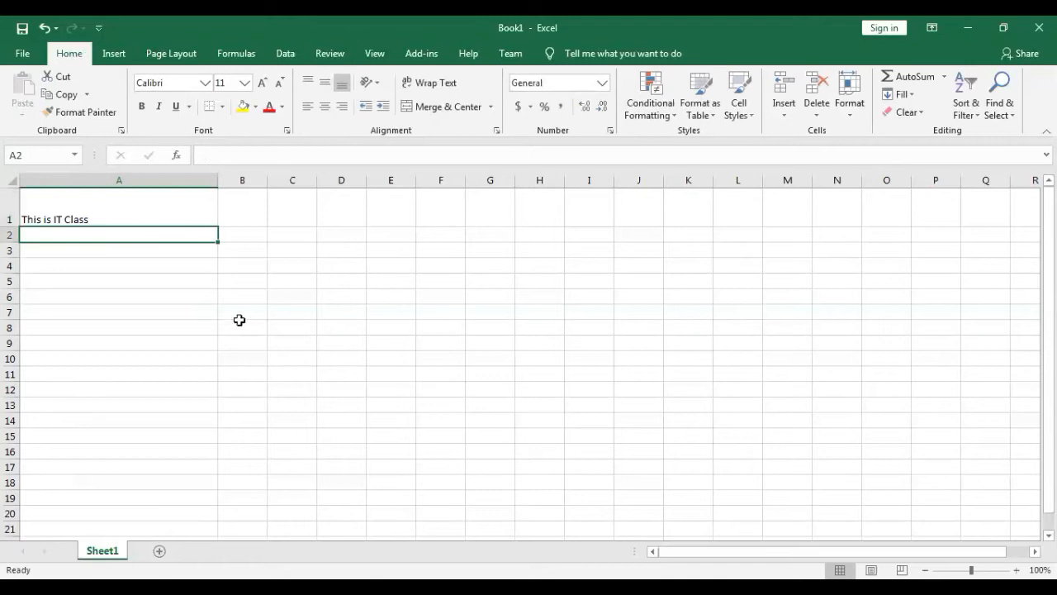
Step: Enter the headings "Roll. No." in cell B1 and "Student Name" in cell C1
click(249, 204)
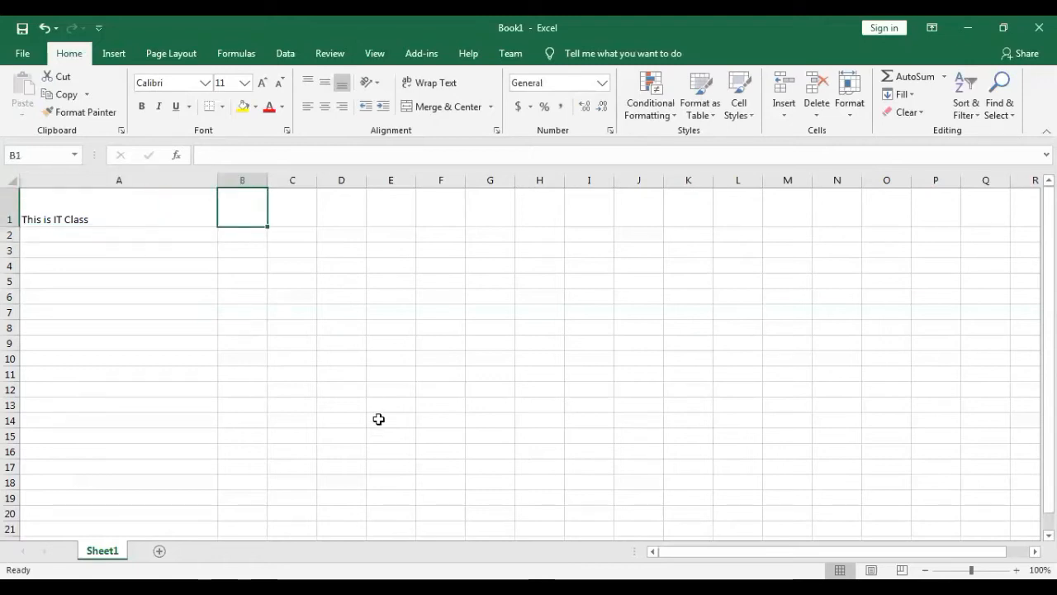
text(Roll. N)
text(.)
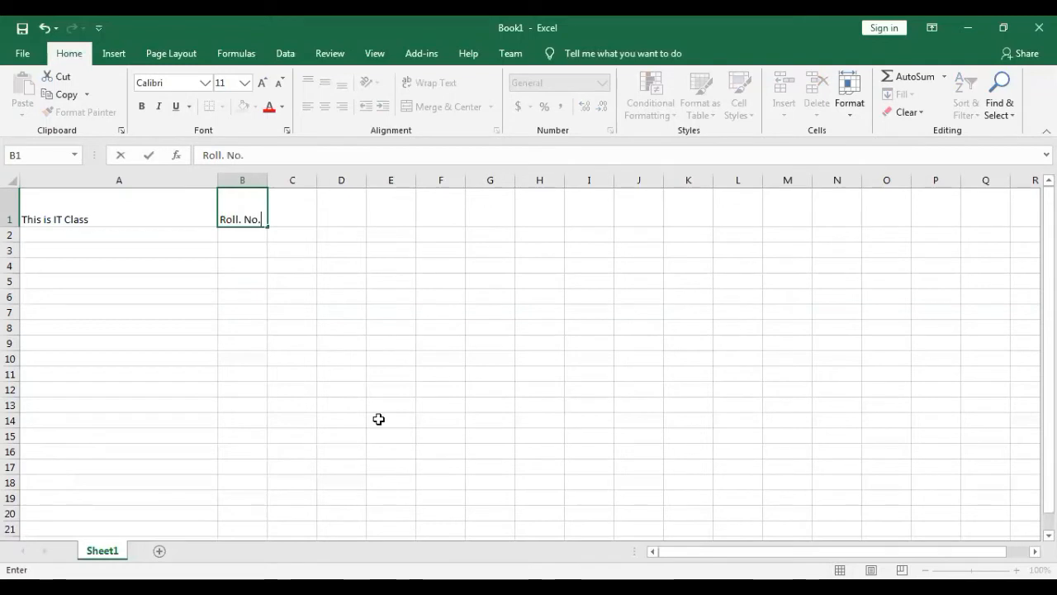
key(Tab)
text(St)
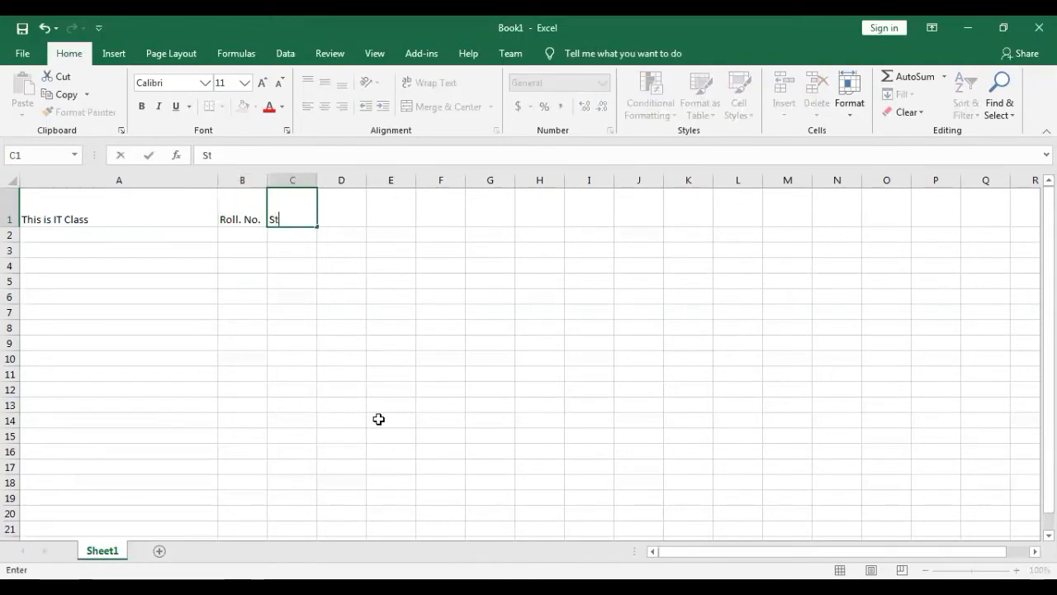
text(udent Nam)
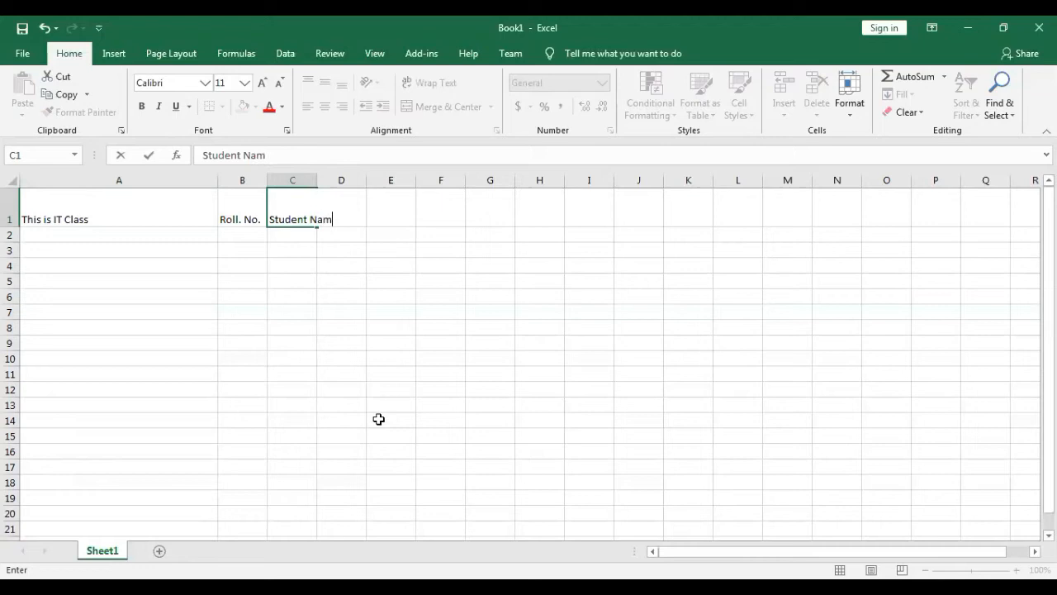
text(e)
click(379, 419)
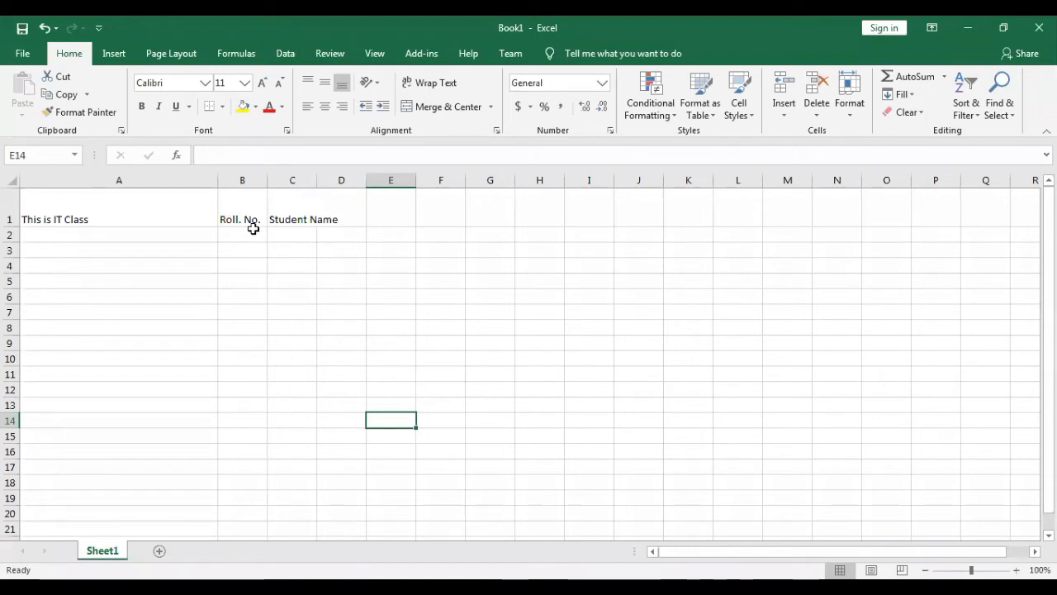
Step: Enter "sefgmg;sd" in cell D1 and check the contents of cells C1 and D1
click(355, 219)
text(sefgmg;sd)
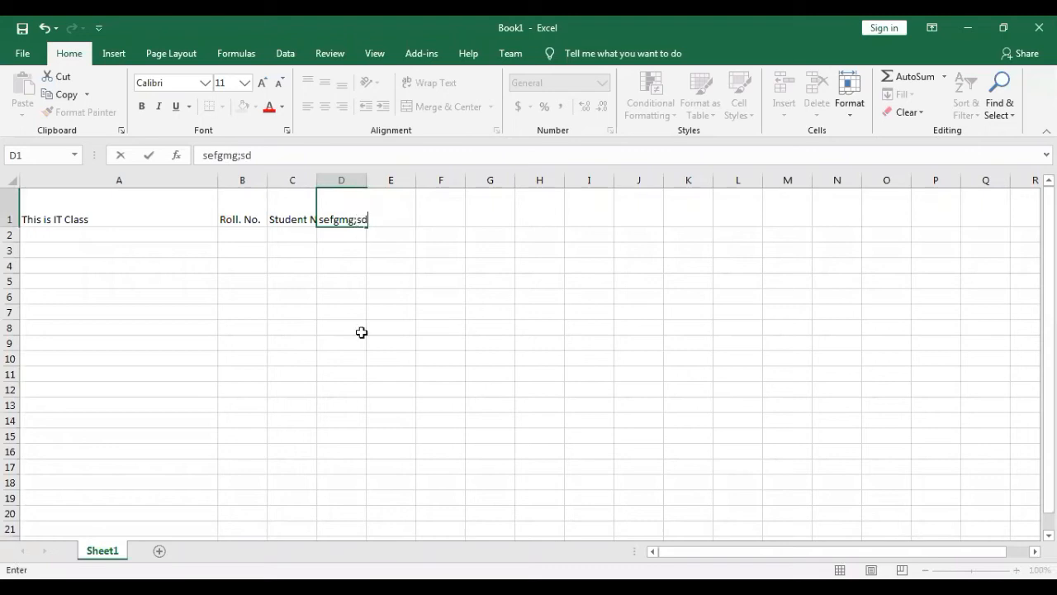
click(361, 341)
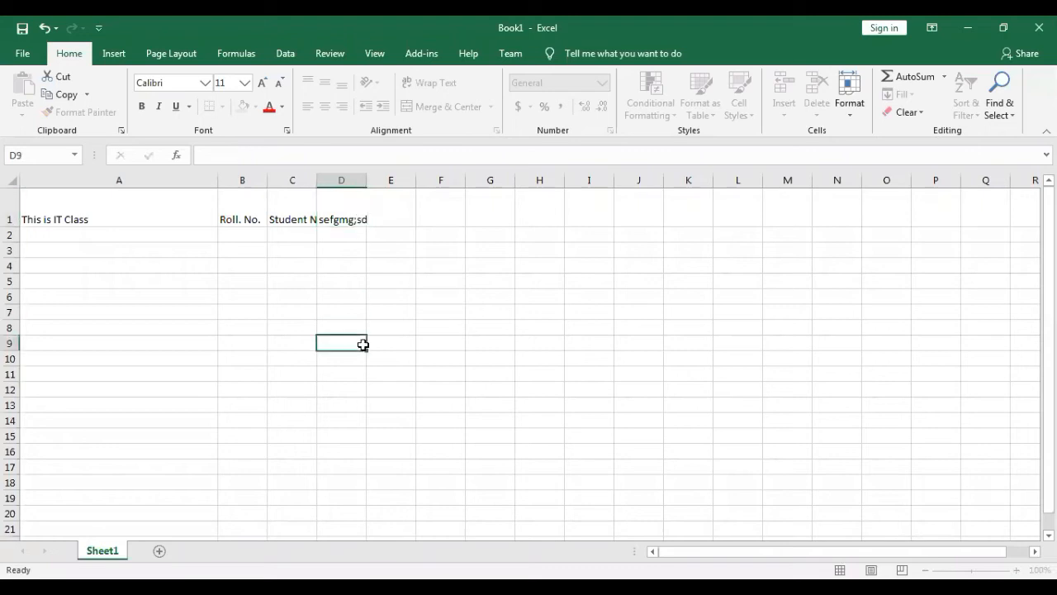
click(299, 214)
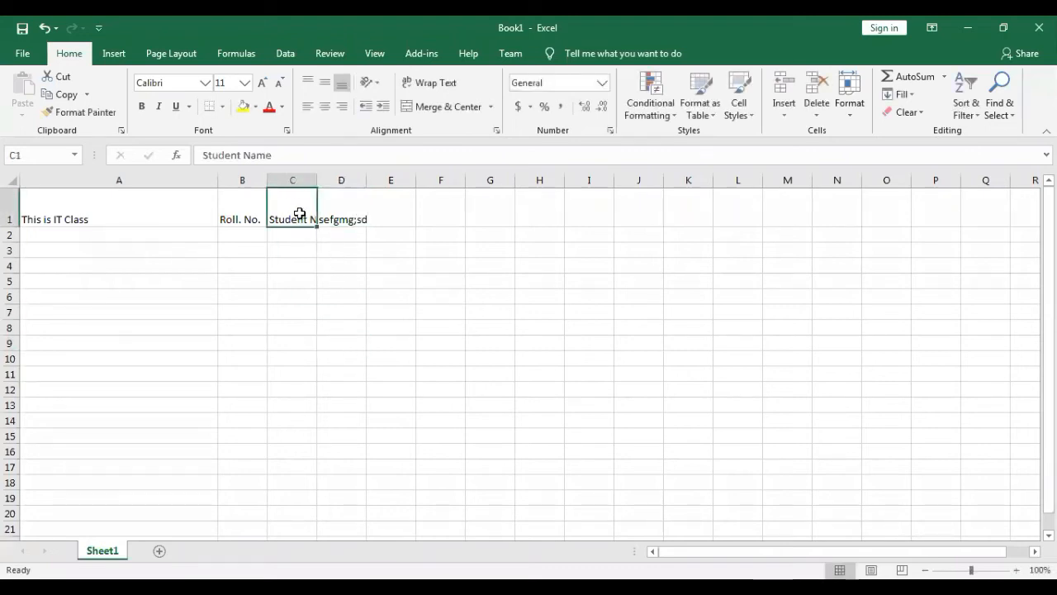
key(Right)
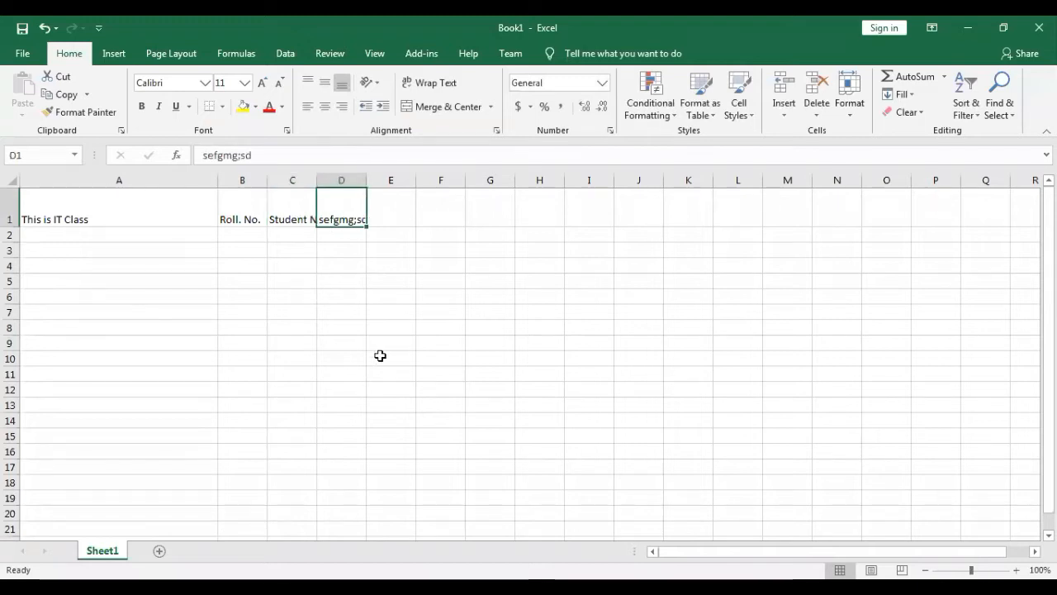
click(382, 361)
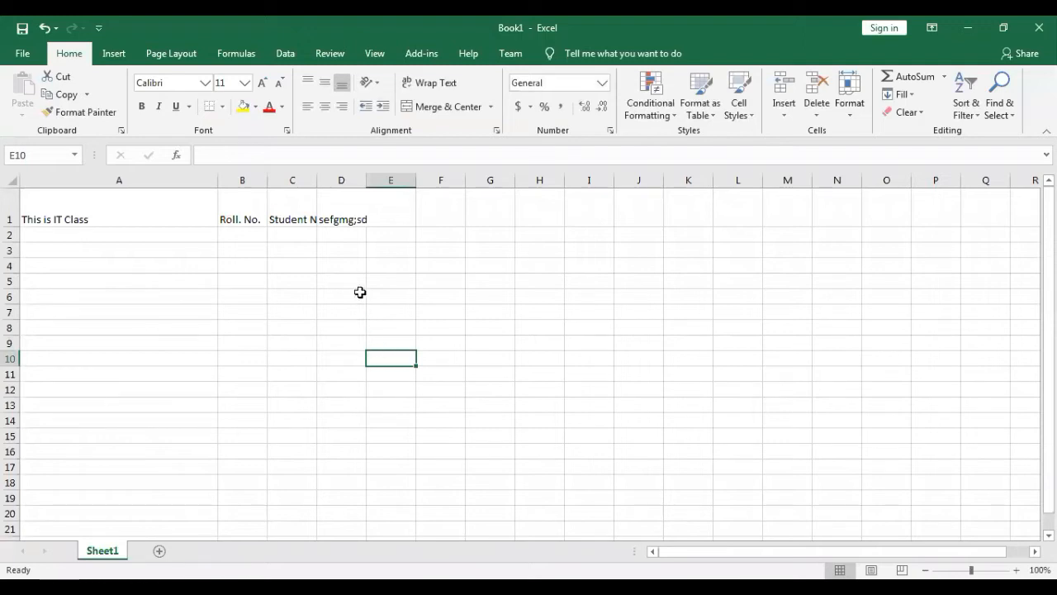
Step: AutoFit columns C and A, row 1 and column D individually to their contents
double_click(316, 182)
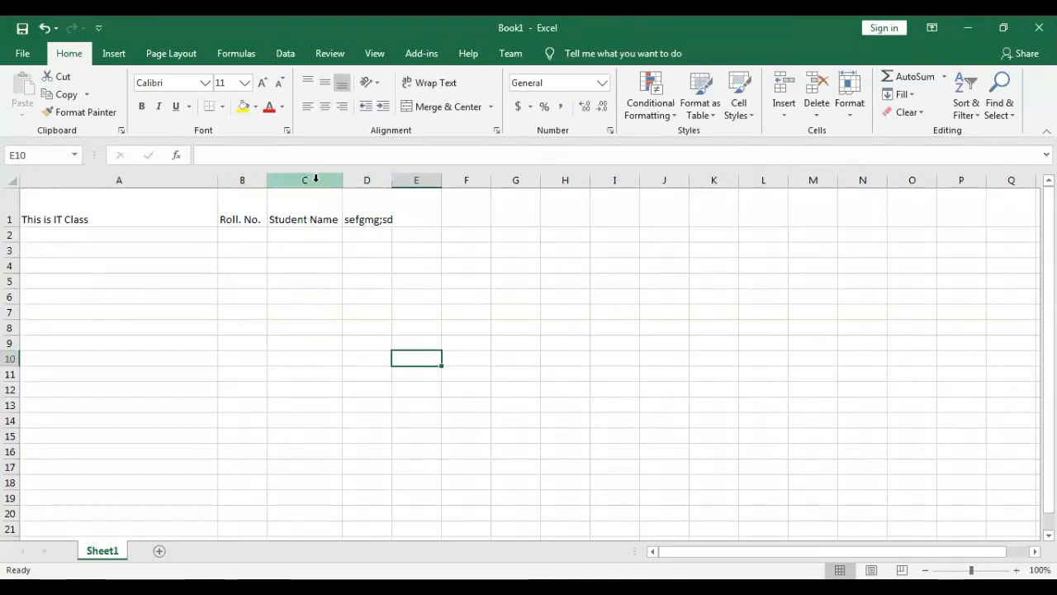
double_click(216, 180)
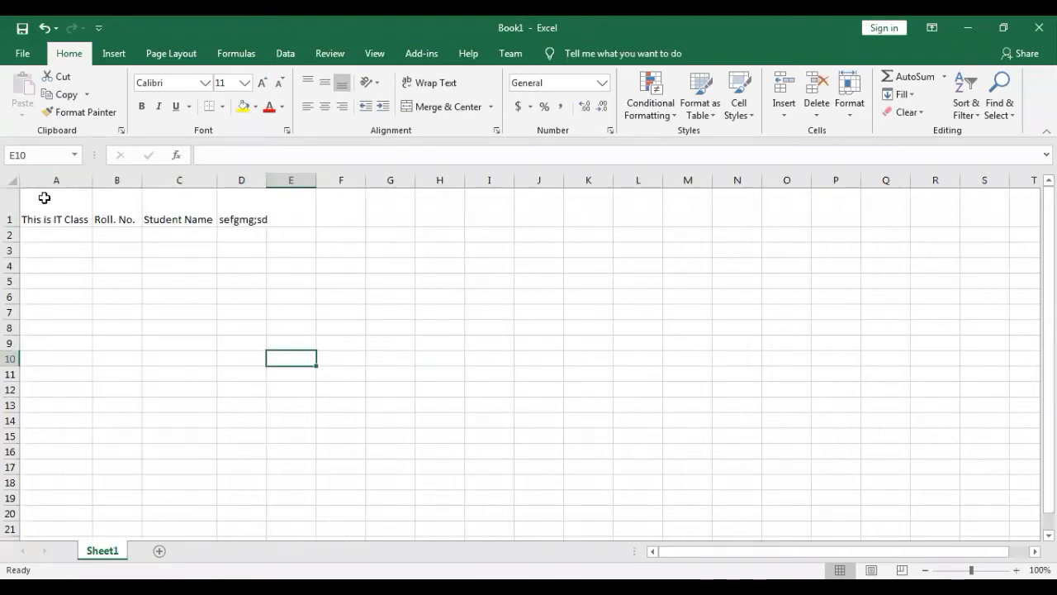
double_click(14, 228)
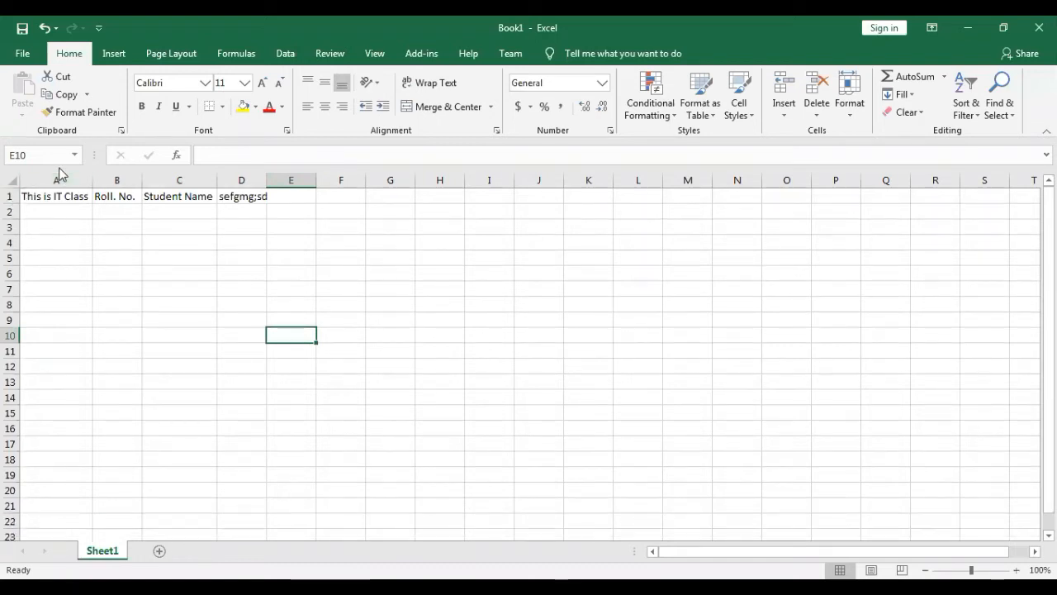
double_click(266, 179)
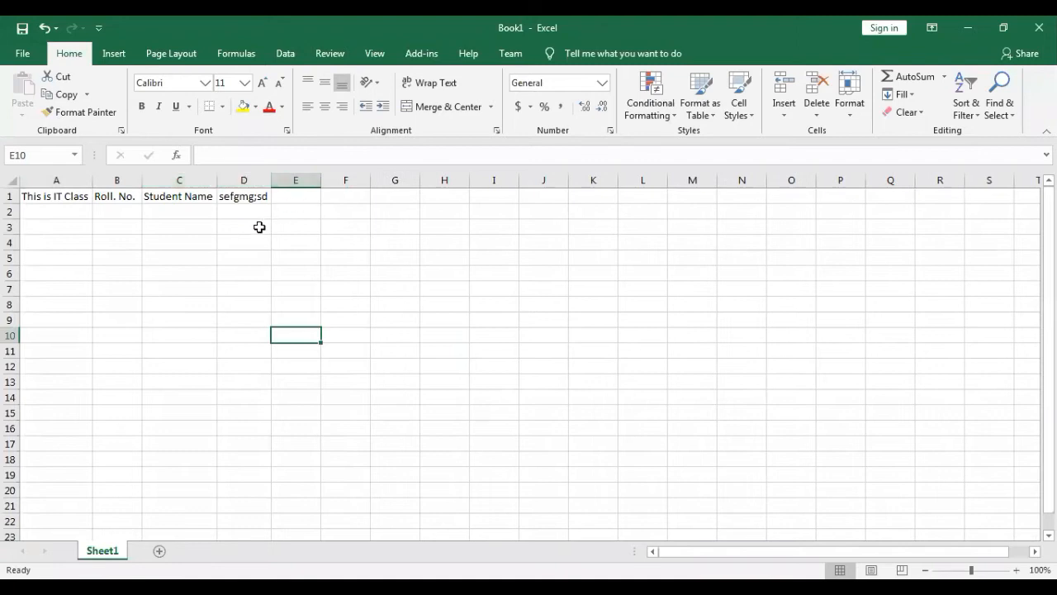
click(247, 270)
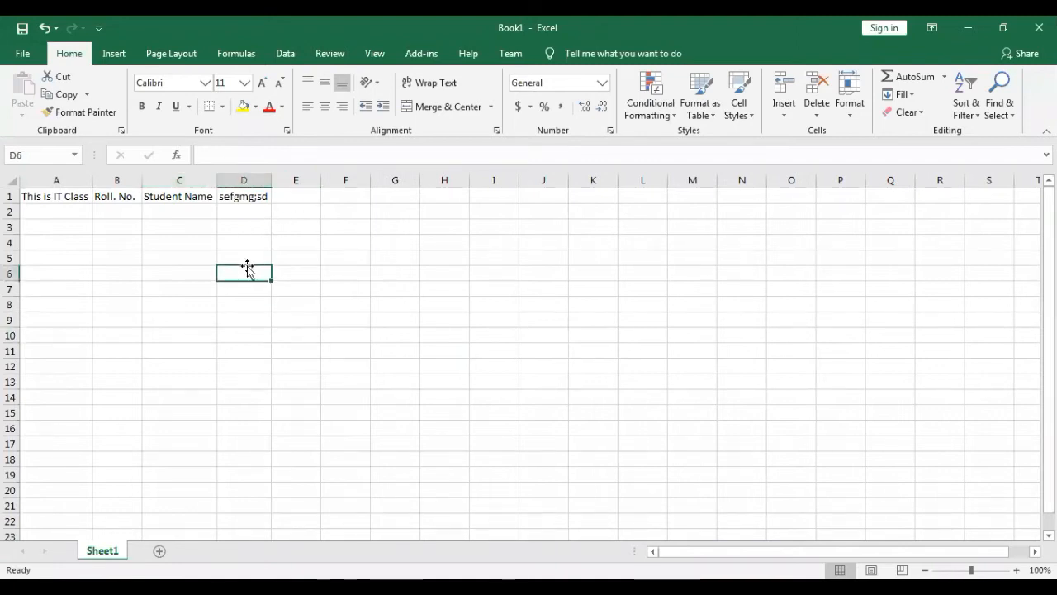
Step: Undo the individual AutoFit changes to columns A, C and D and row 1
key(ctrl+z)
key(ctrl+z)
key(ctrl+z)
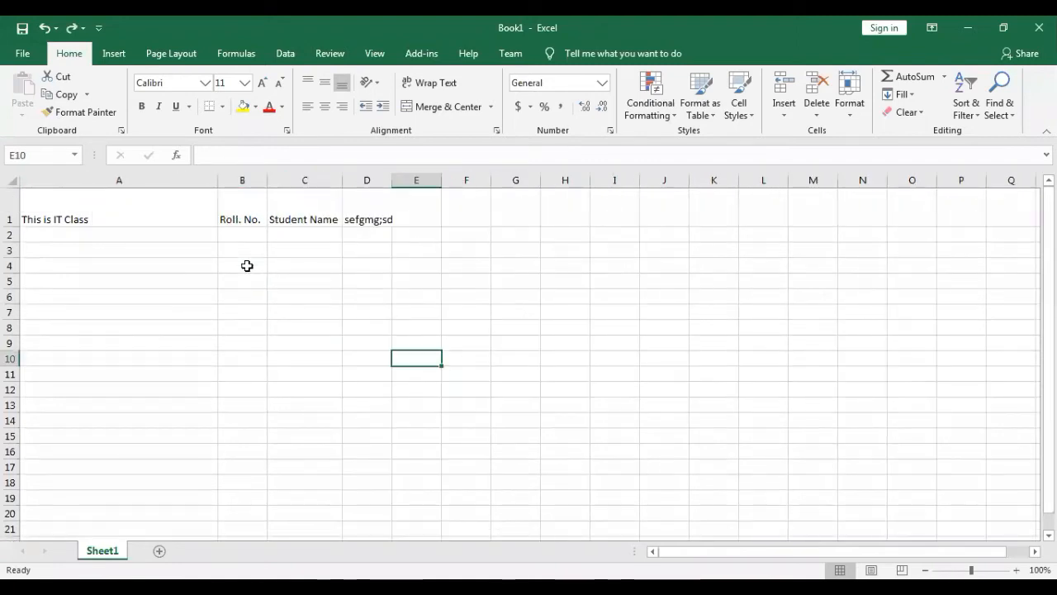
key(ctrl+z)
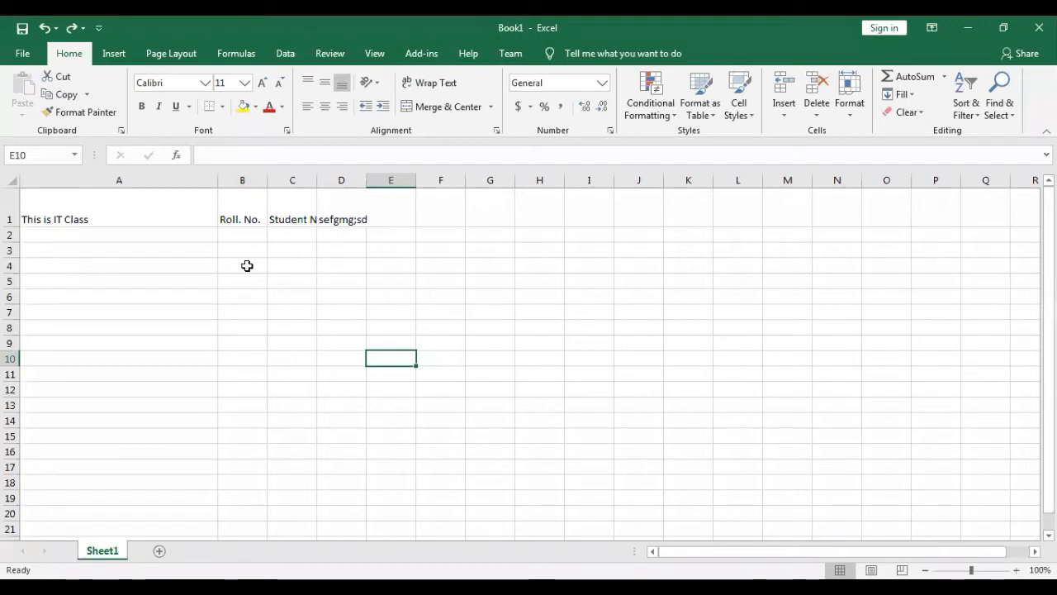
Step: Select the whole sheet and AutoFit all column widths and row heights at once
click(10, 182)
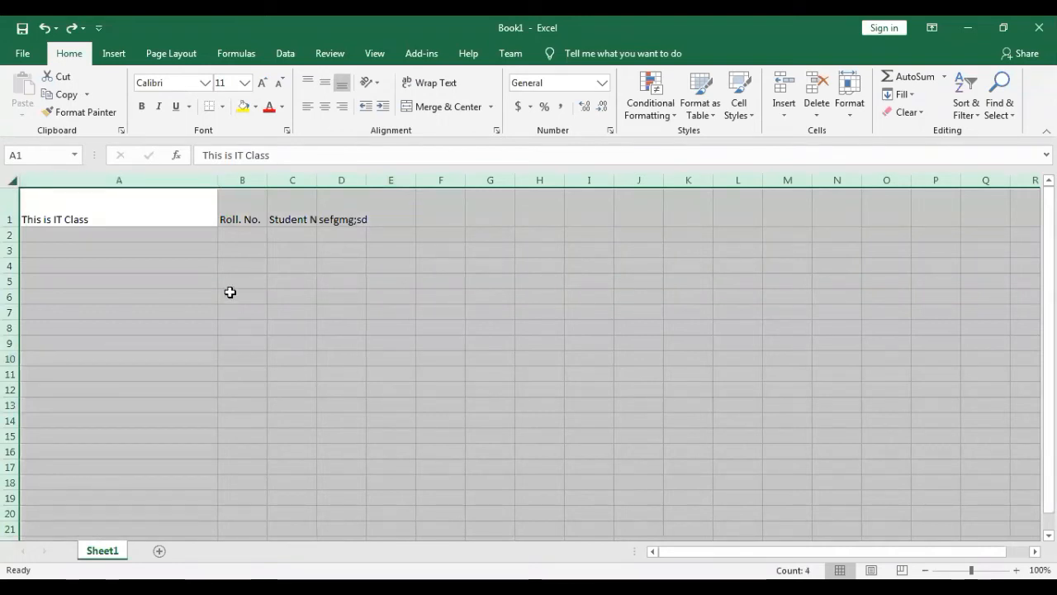
double_click(217, 179)
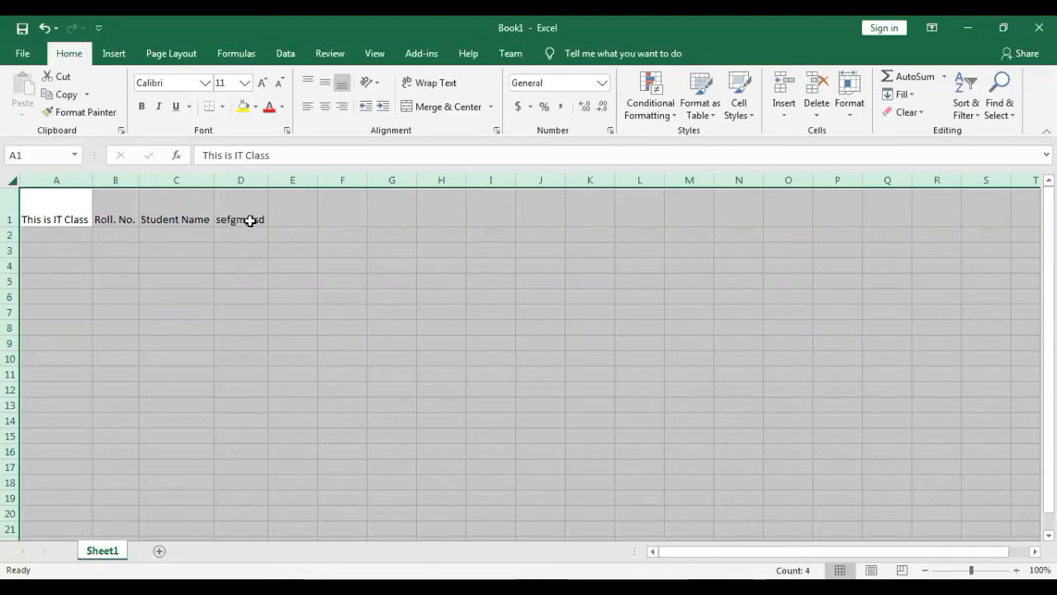
double_click(14, 226)
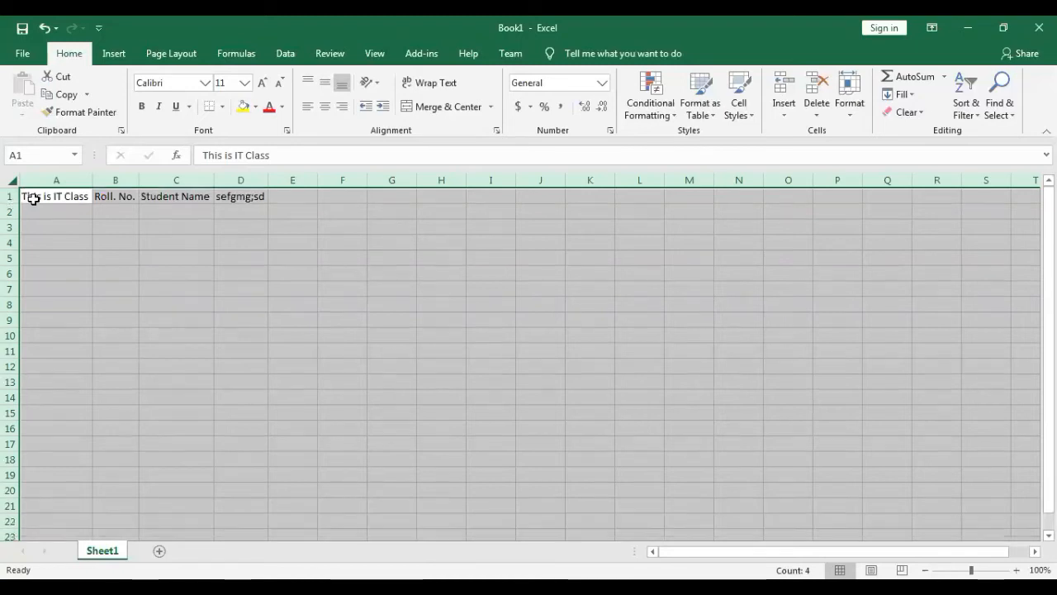
click(344, 310)
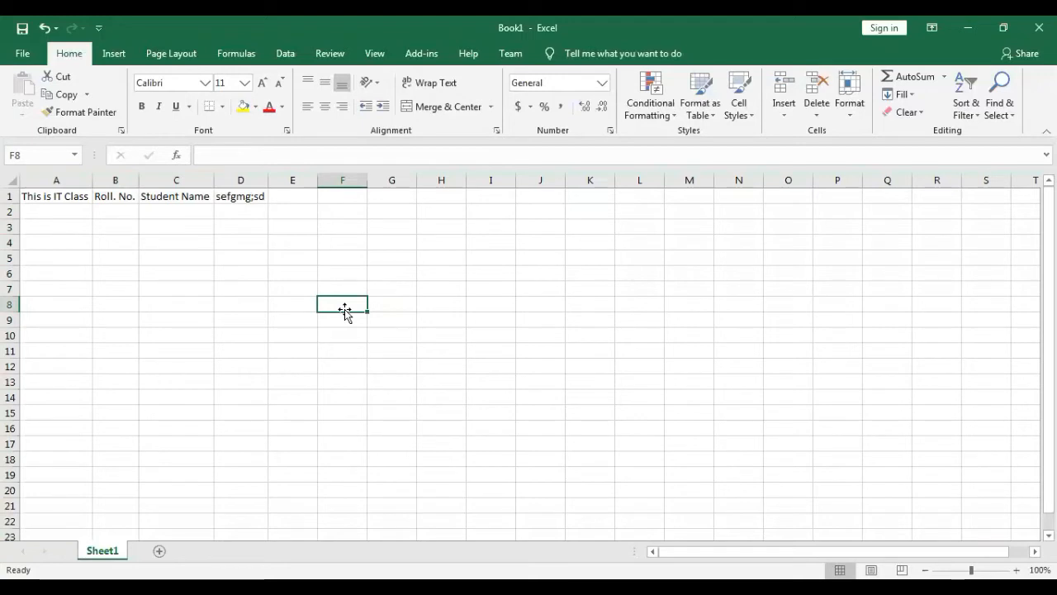
Step: Move the selection to cell A1 and fill it with yellow
key(Up)
key(Up)
key(Up)
key(Up)
key(Up)
key(Up)
key(Up)
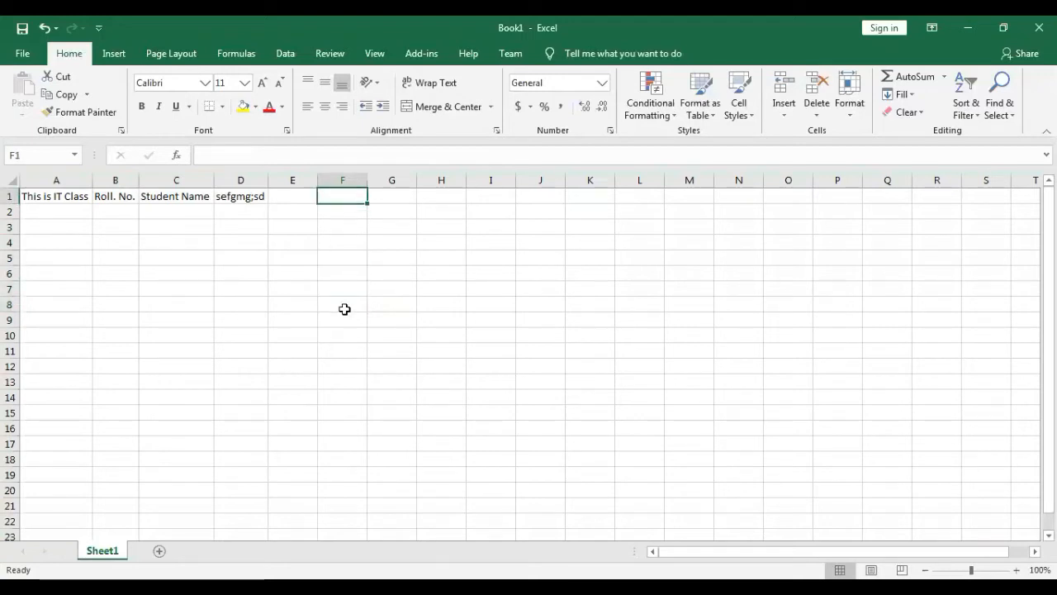
key(Left)
key(Left)
key(Left)
key(Left)
key(Left)
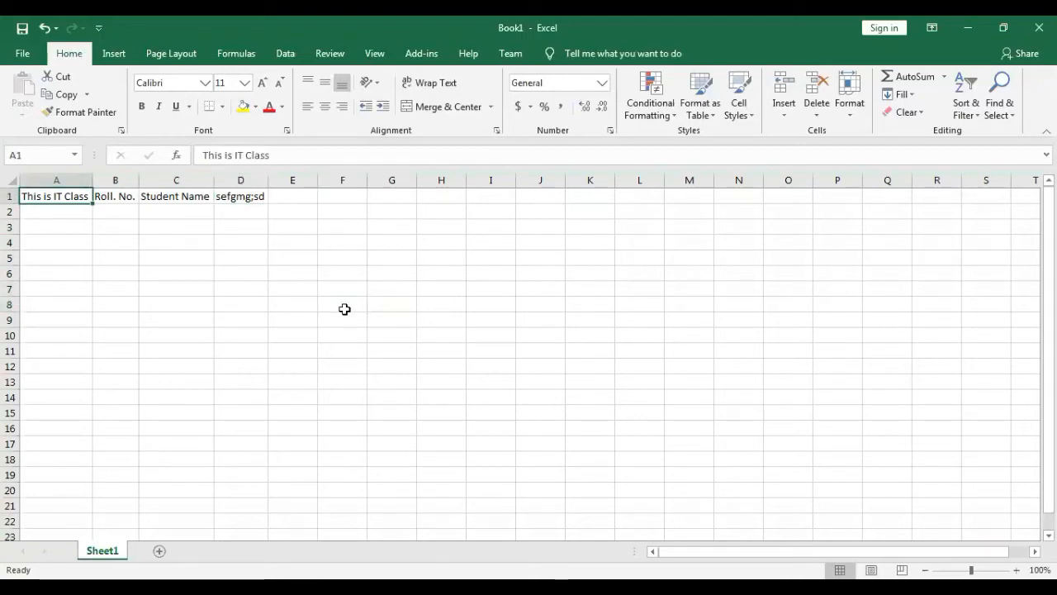
click(245, 108)
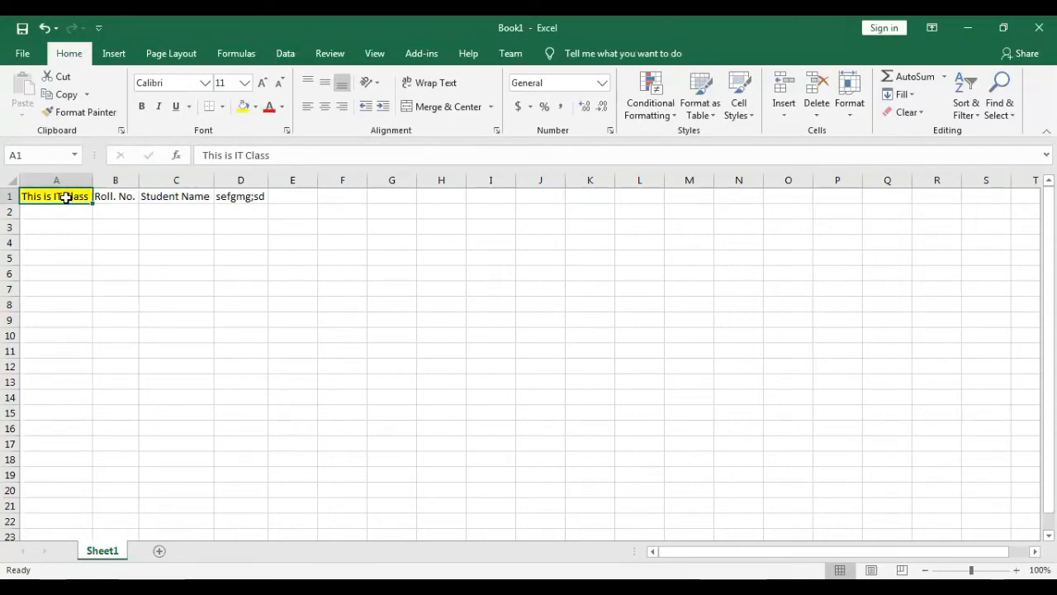
Step: Apply the yellow fill to the whole heading range A1:D1
drag(66, 197, 244, 197)
click(243, 107)
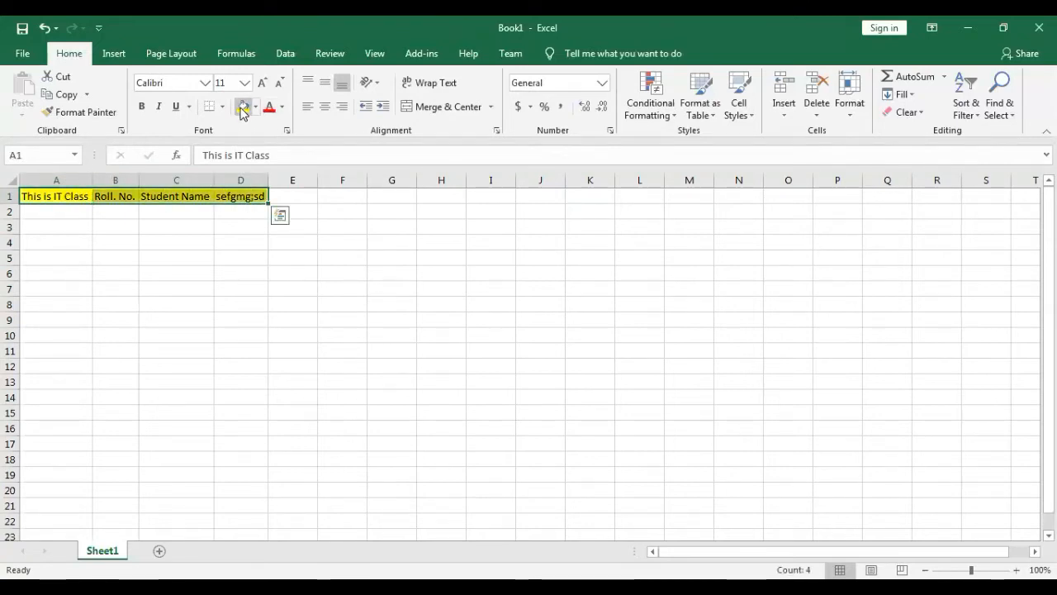
click(300, 258)
Step: Set the font colour of the text in cell A1 to red
click(55, 196)
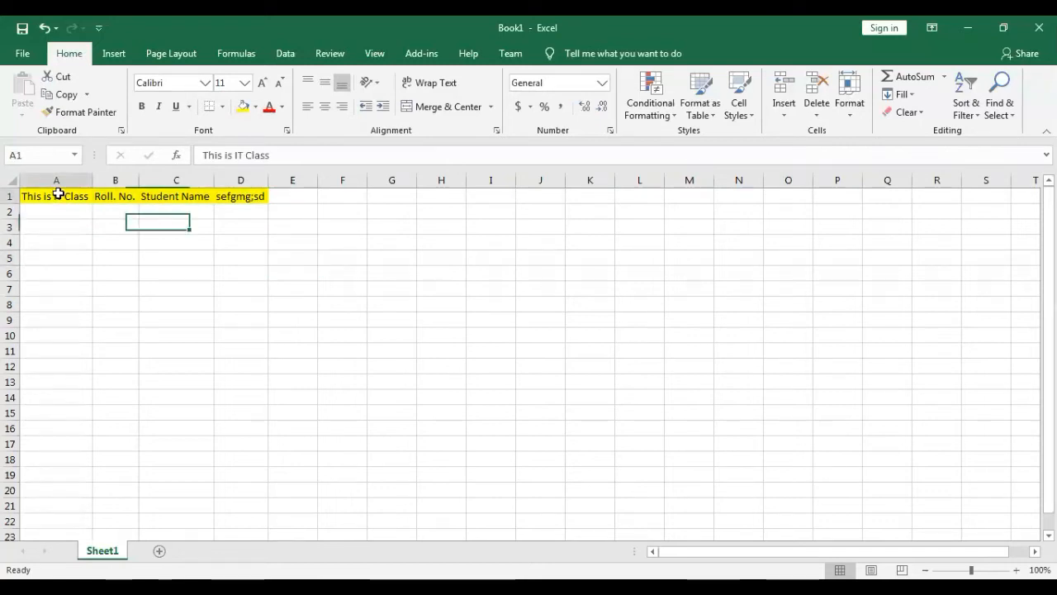
click(269, 109)
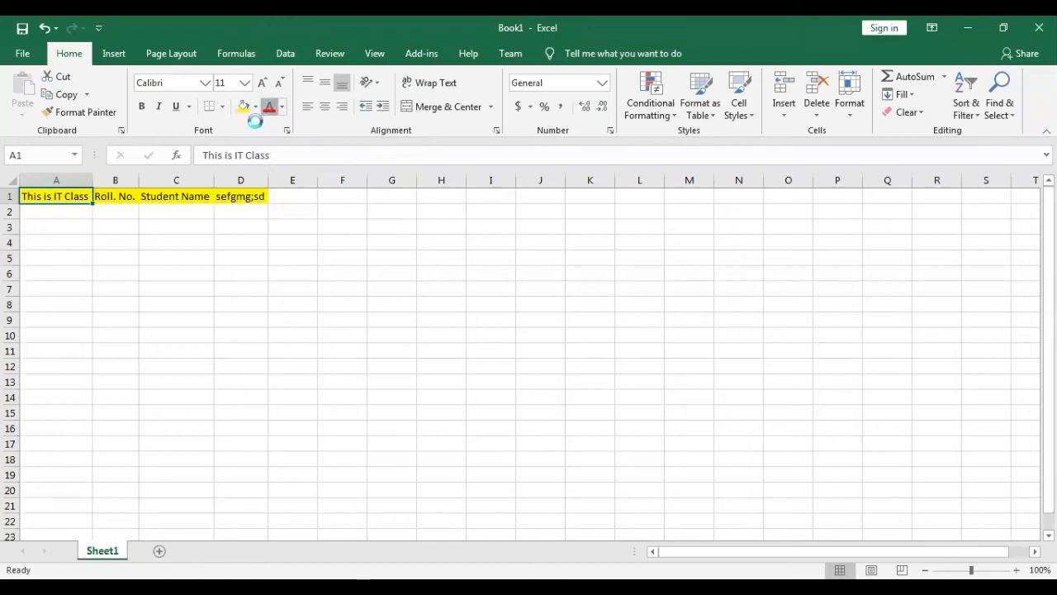
click(153, 355)
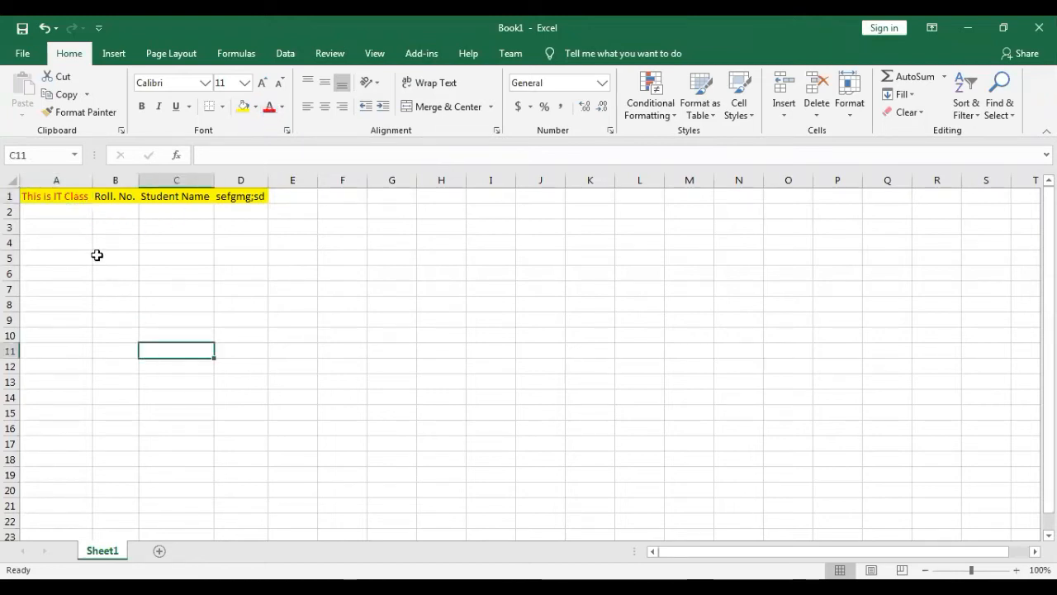
Step: Clear all contents and formatting from cells A1:D1, and undo the clearing
drag(70, 198, 241, 194)
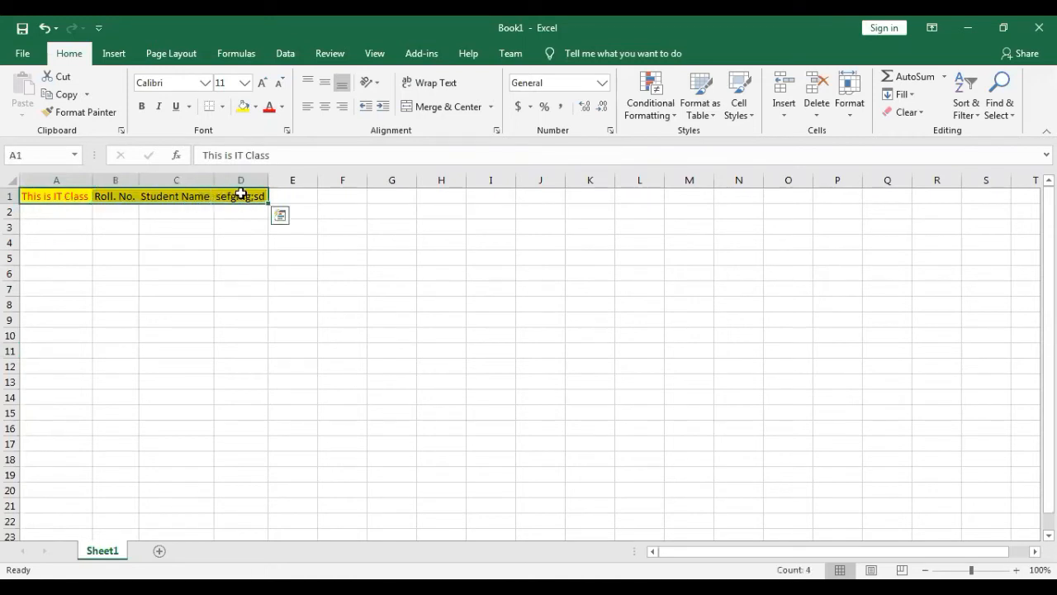
click(908, 114)
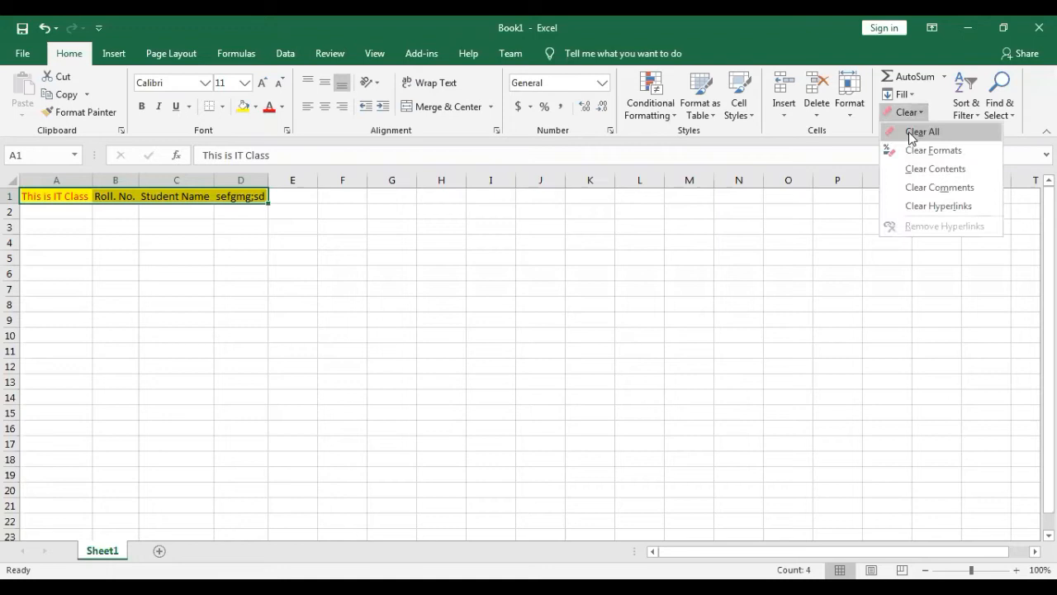
click(909, 132)
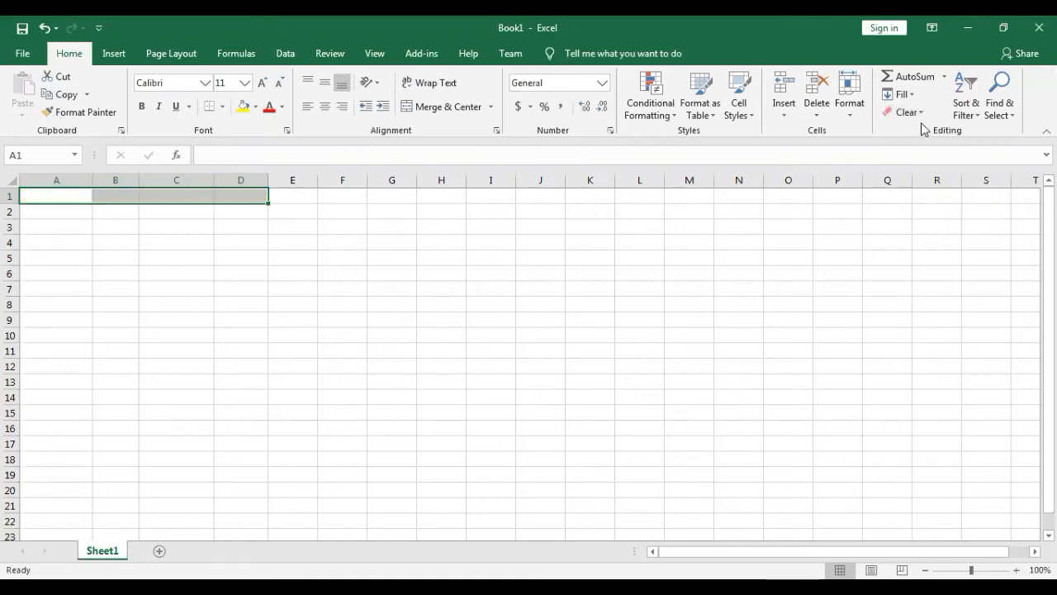
key(ctrl+z)
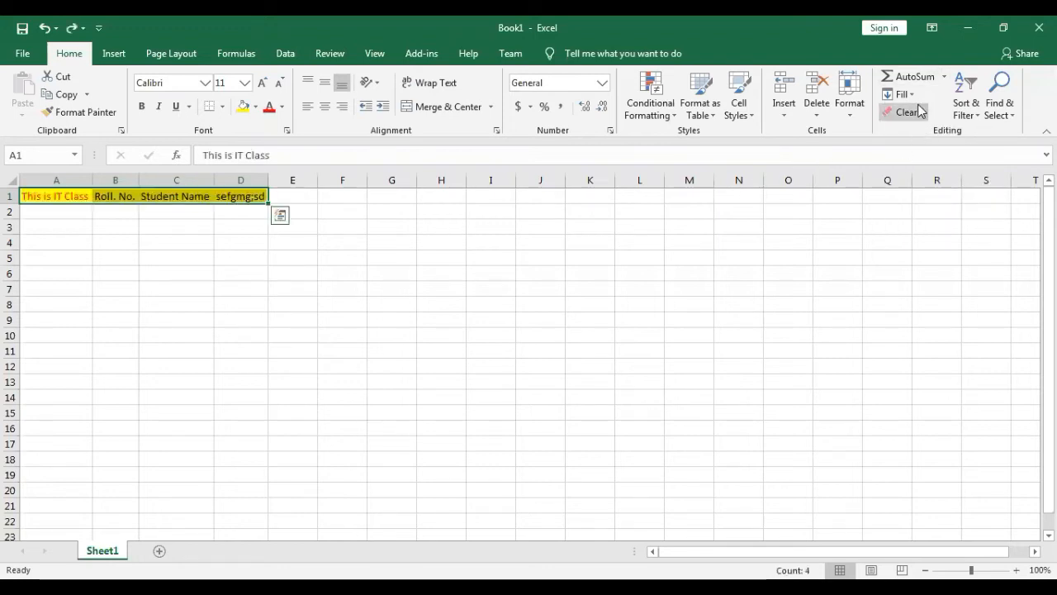
Step: Clear only the formatting from cells A1:D1, keeping their text
click(921, 111)
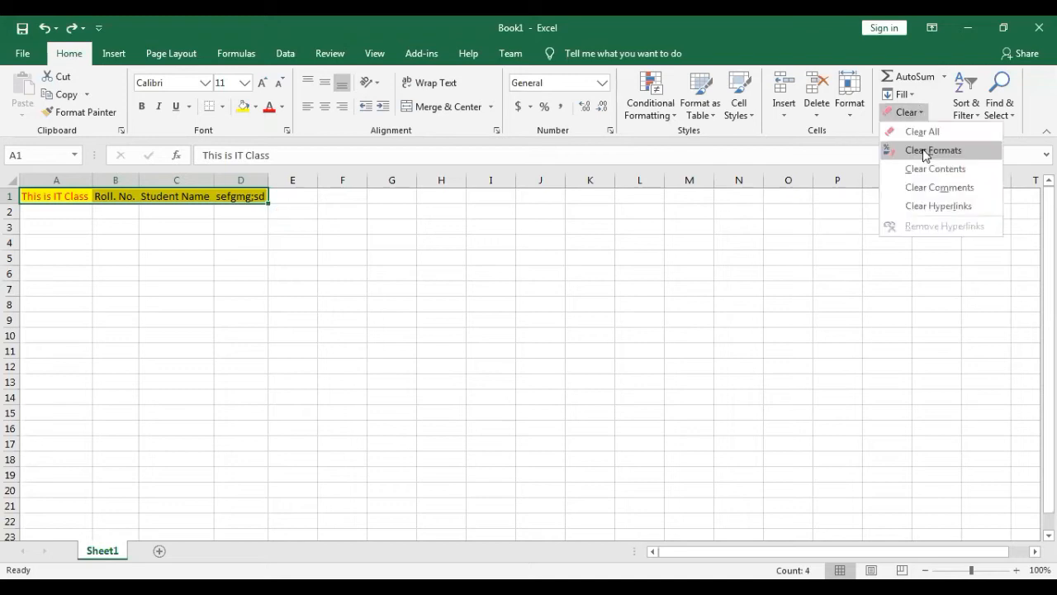
click(925, 151)
click(486, 240)
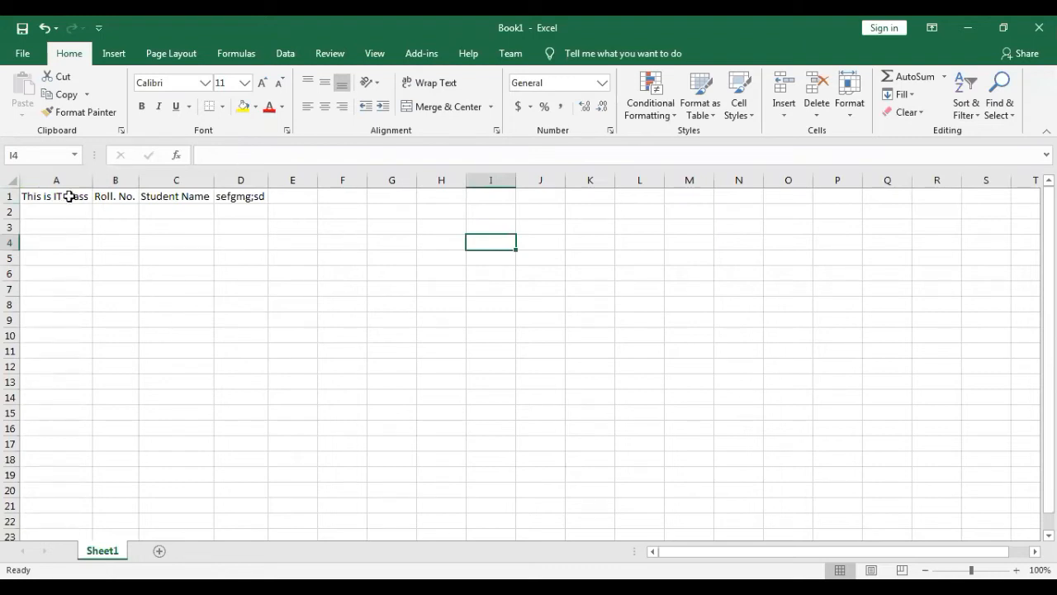
Step: Apply Thick Outside Borders around the heading range A1:D1
drag(65, 198, 252, 198)
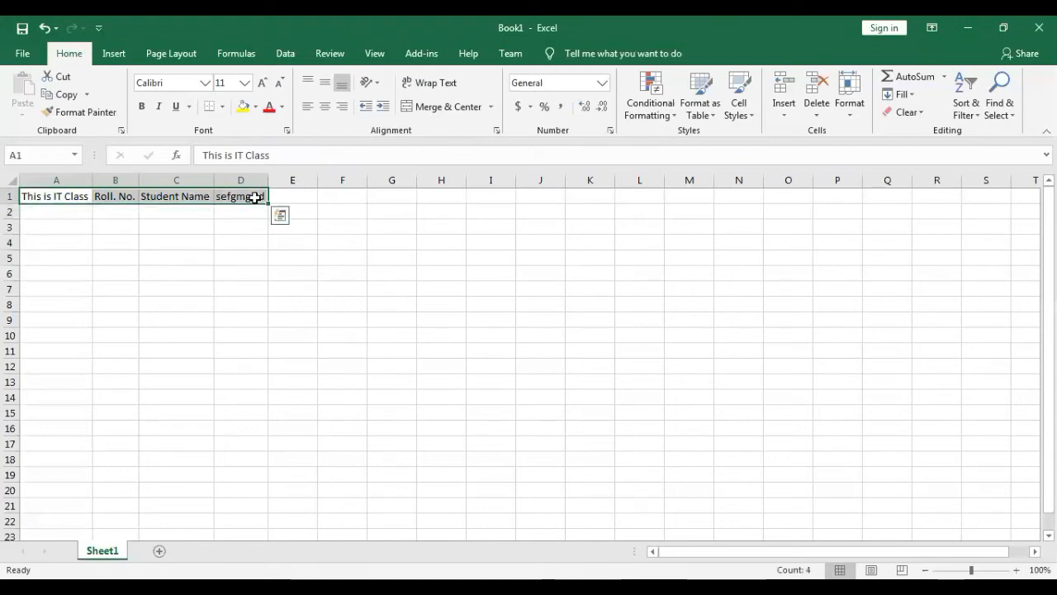
click(223, 107)
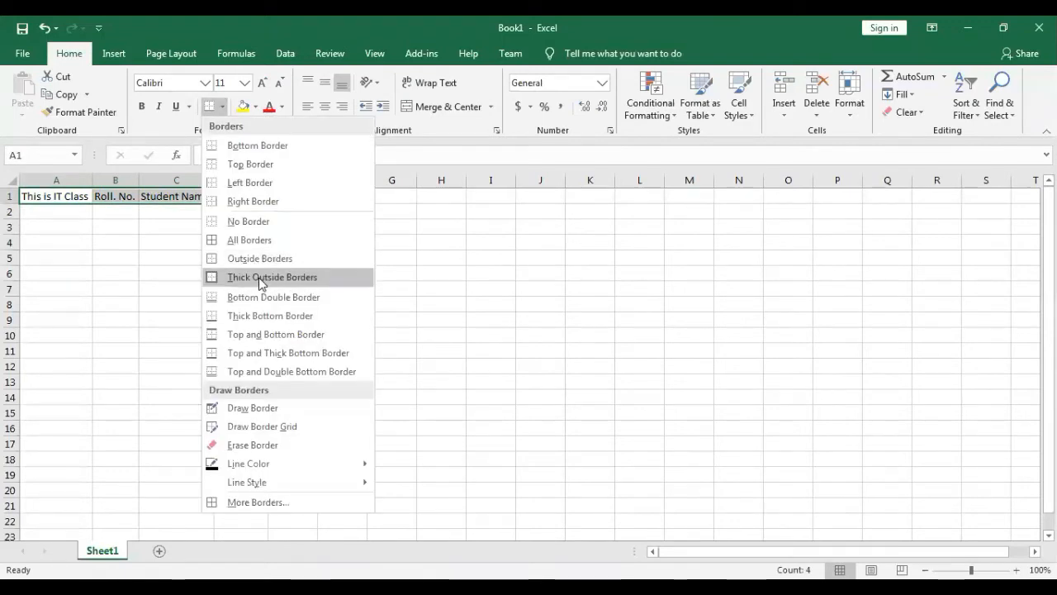
click(159, 255)
click(347, 289)
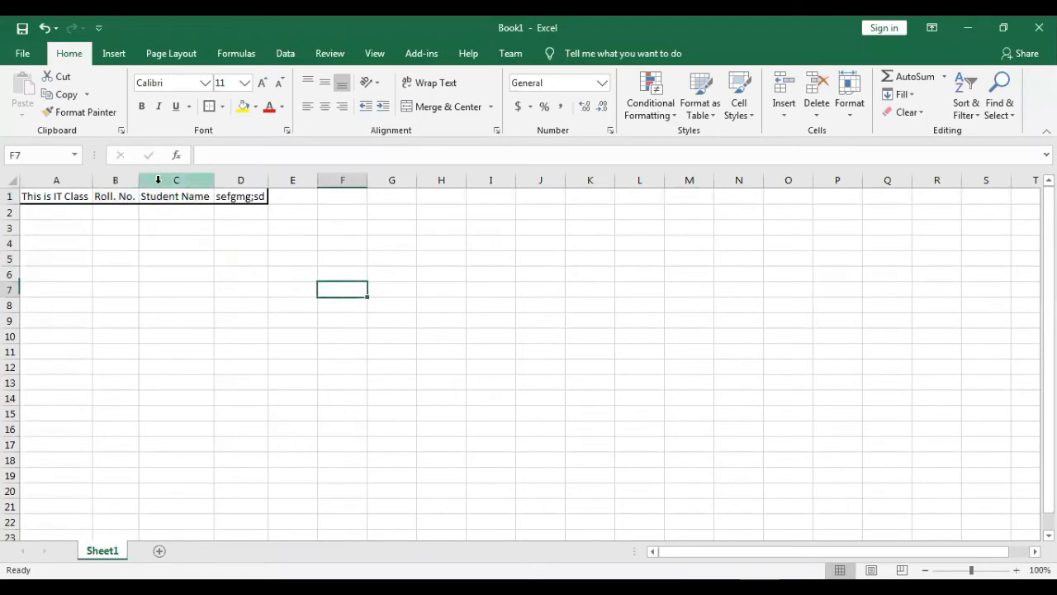
Step: Move the headings from A1:D1 to F11:I11 and widen columns I and F to fit their text
drag(47, 200, 489, 368)
click(672, 317)
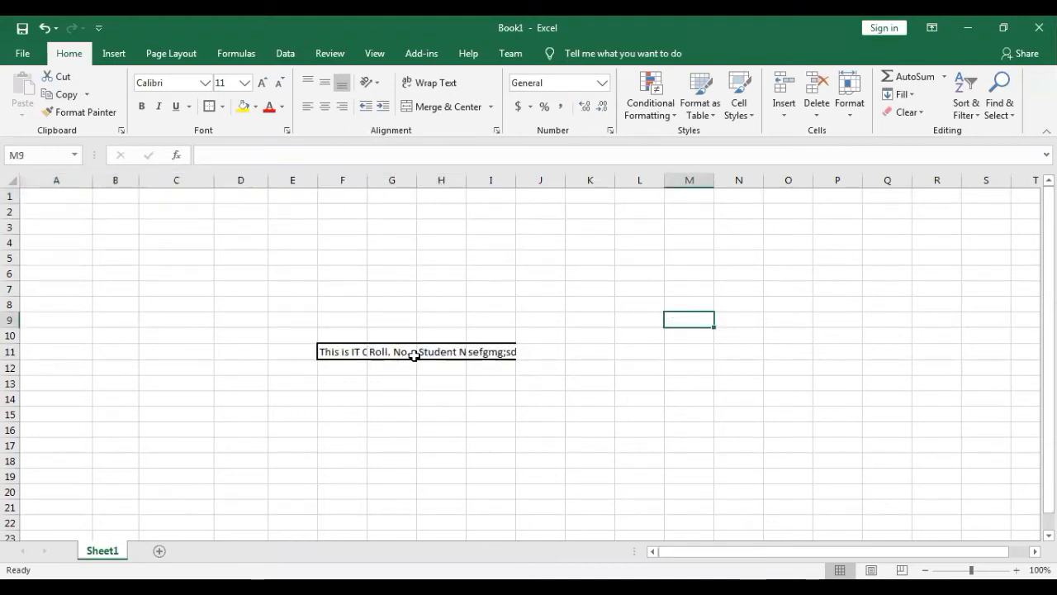
drag(515, 183, 520, 182)
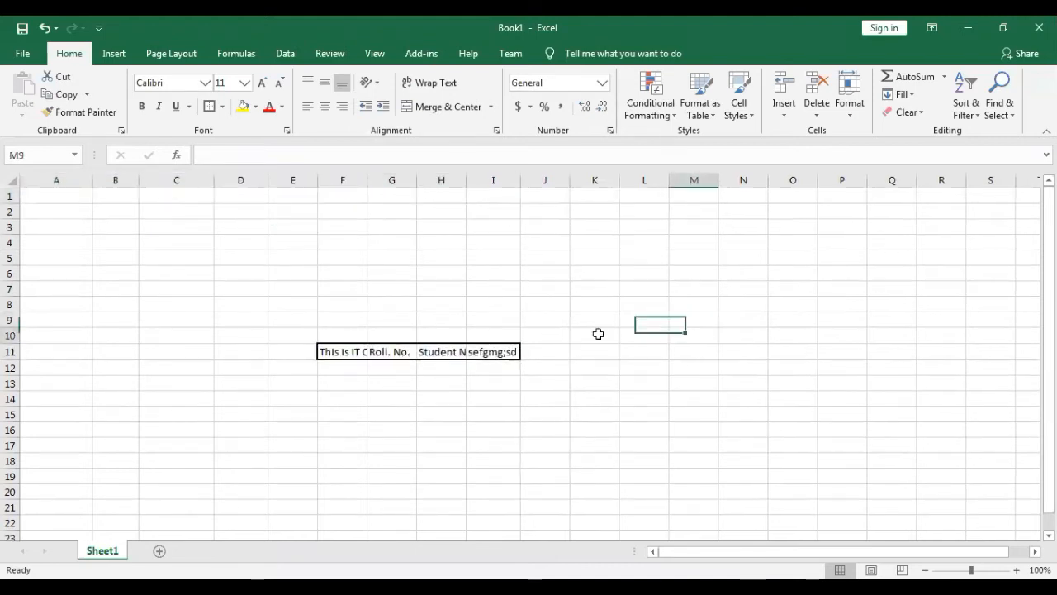
click(596, 334)
double_click(364, 183)
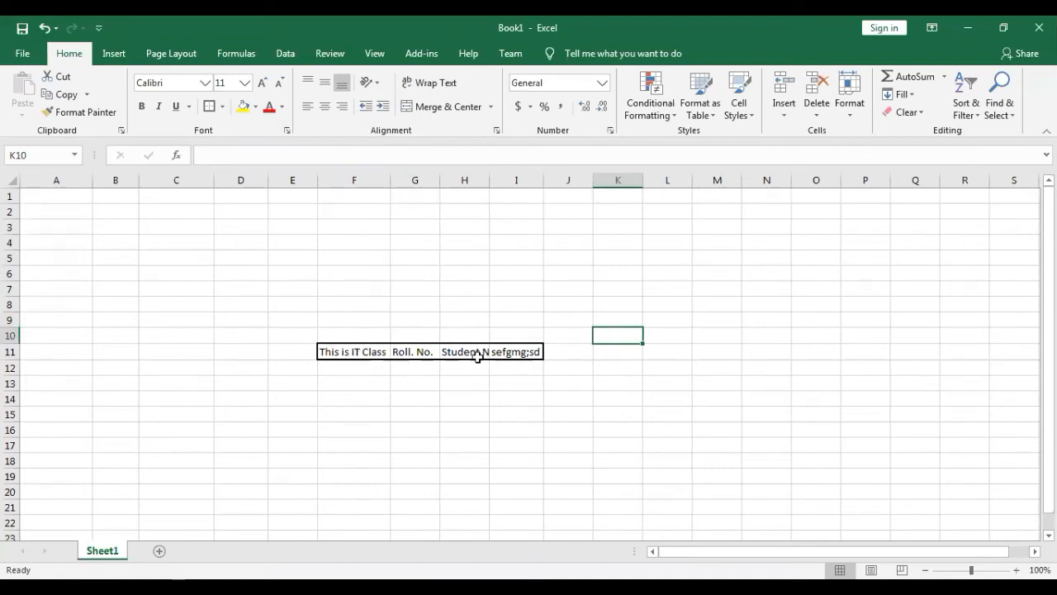
Step: Apply All Borders to the headings in F11:I11 and AutoFit column H to its text
drag(371, 349, 496, 350)
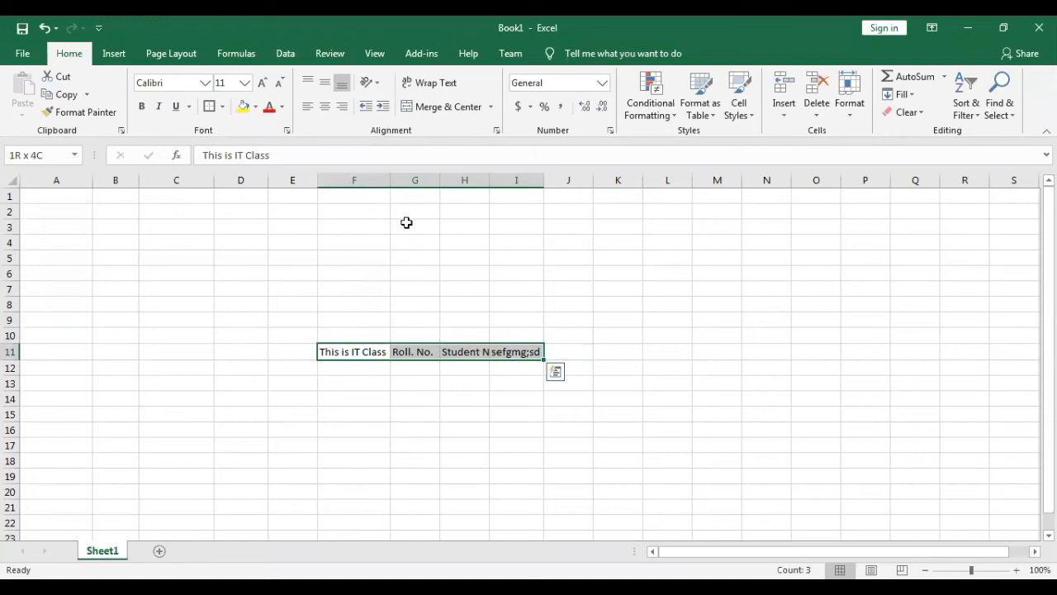
click(223, 107)
click(271, 239)
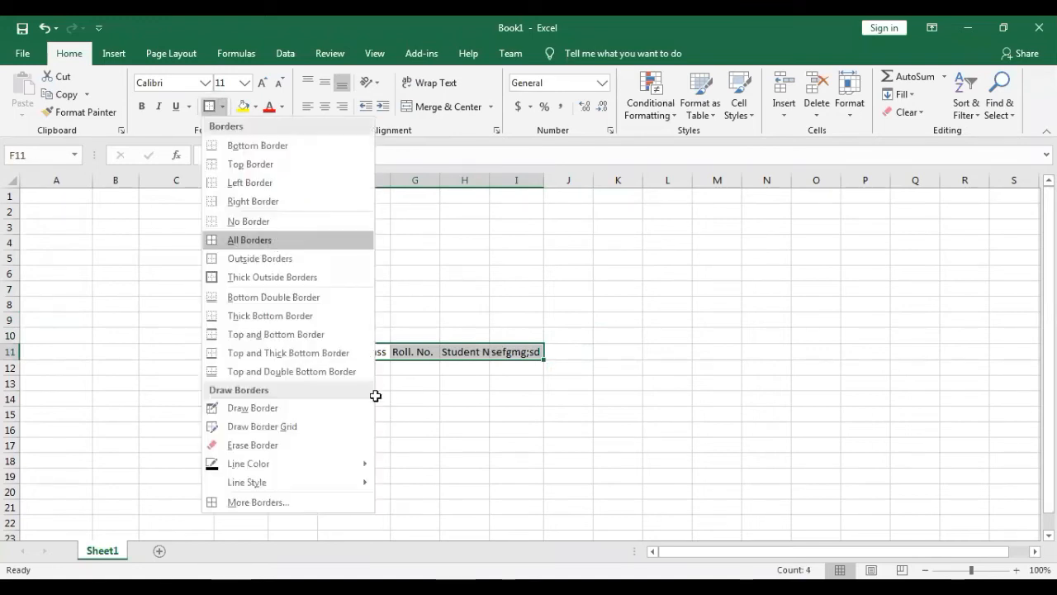
double_click(489, 178)
click(432, 394)
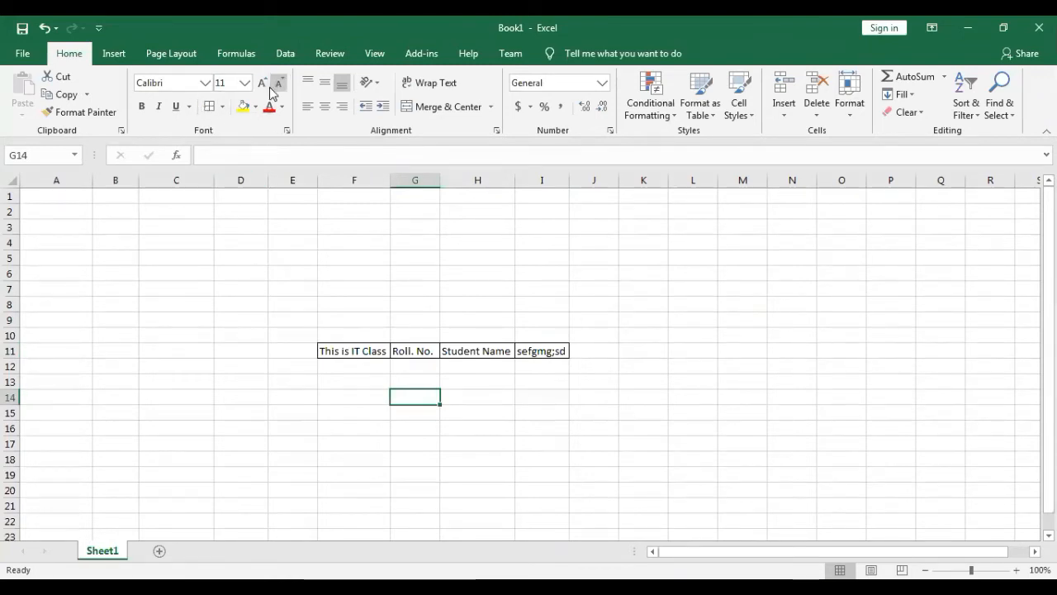
click(189, 107)
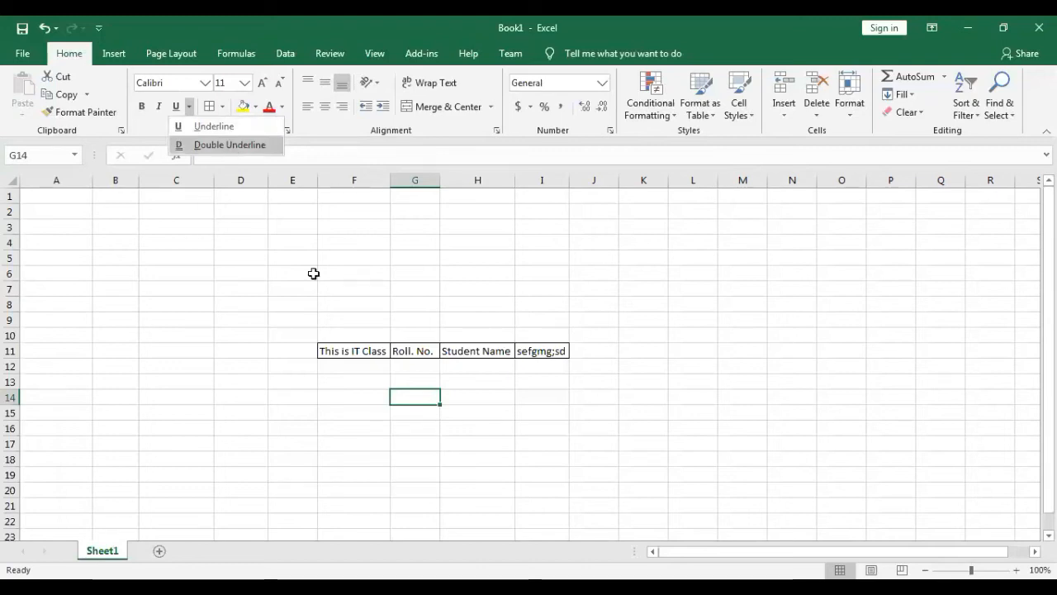
click(191, 276)
Step: Enter NI in cell C6 and 15000 in cell D6
click(191, 276)
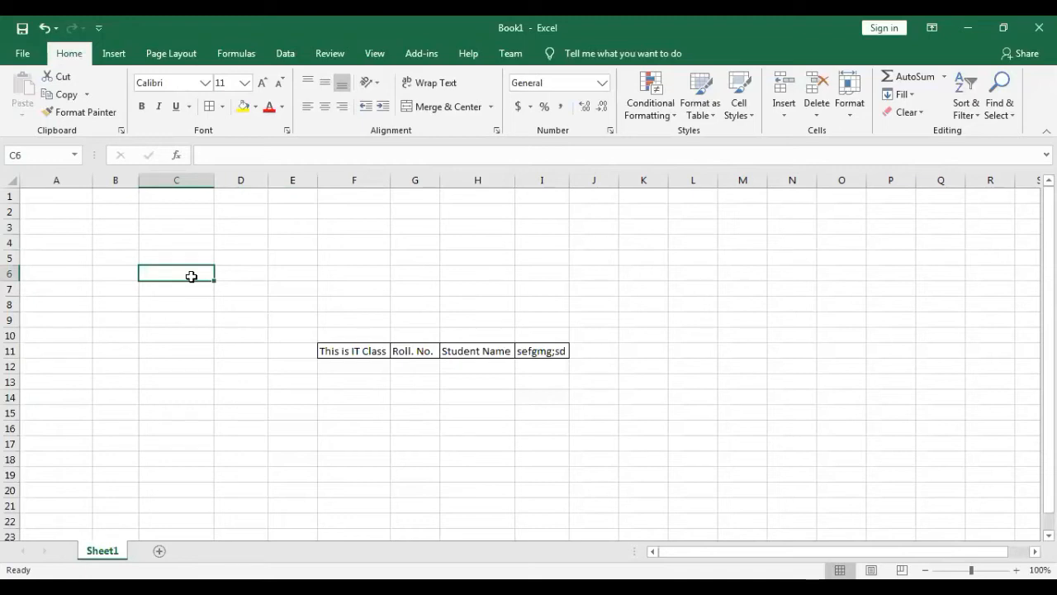
text(N)
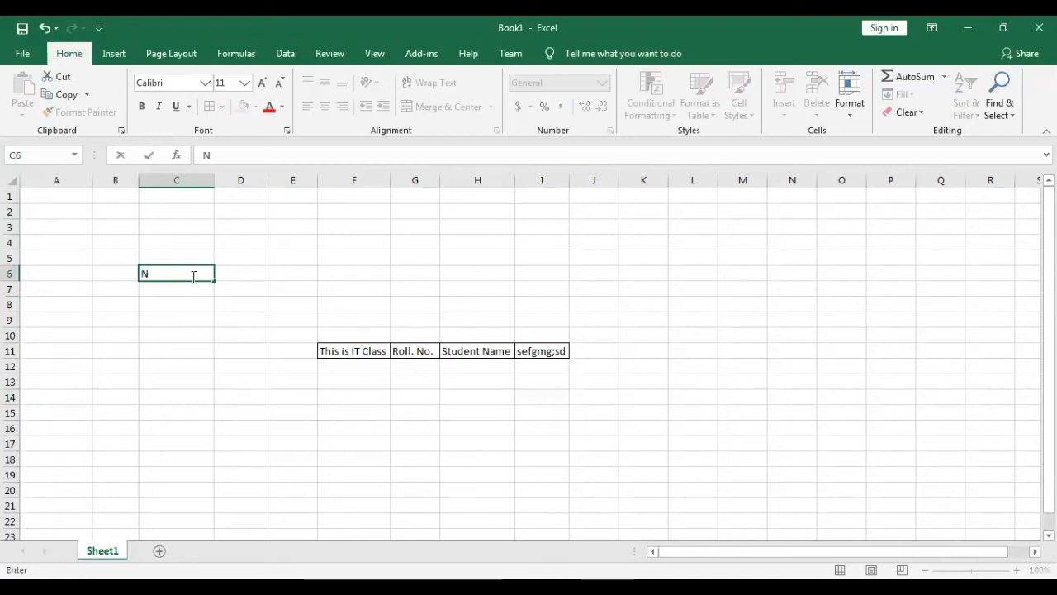
key(Tab)
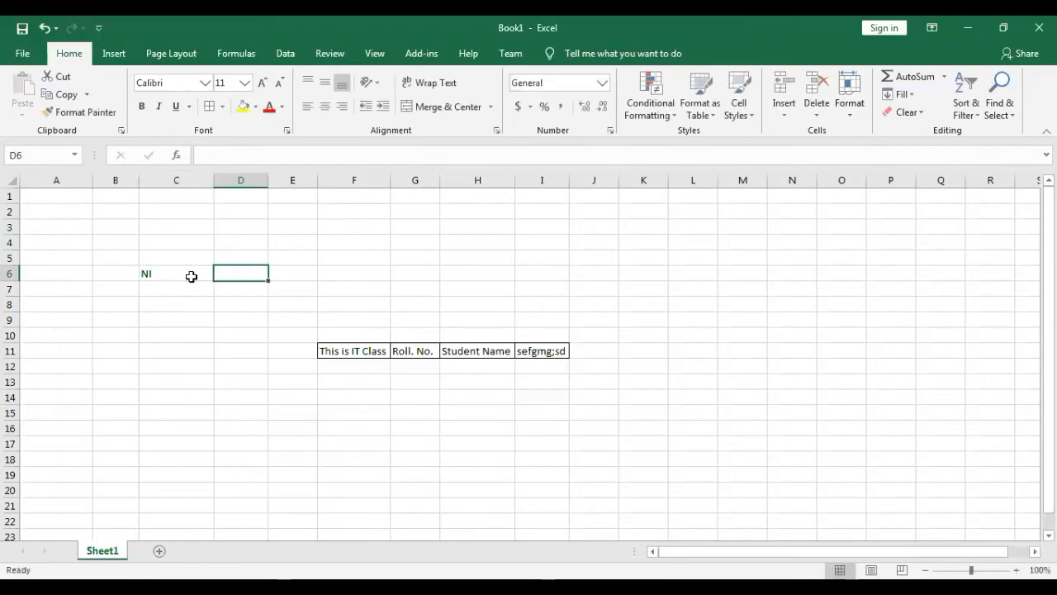
text(15000)
key(Return)
key(Up)
click(333, 276)
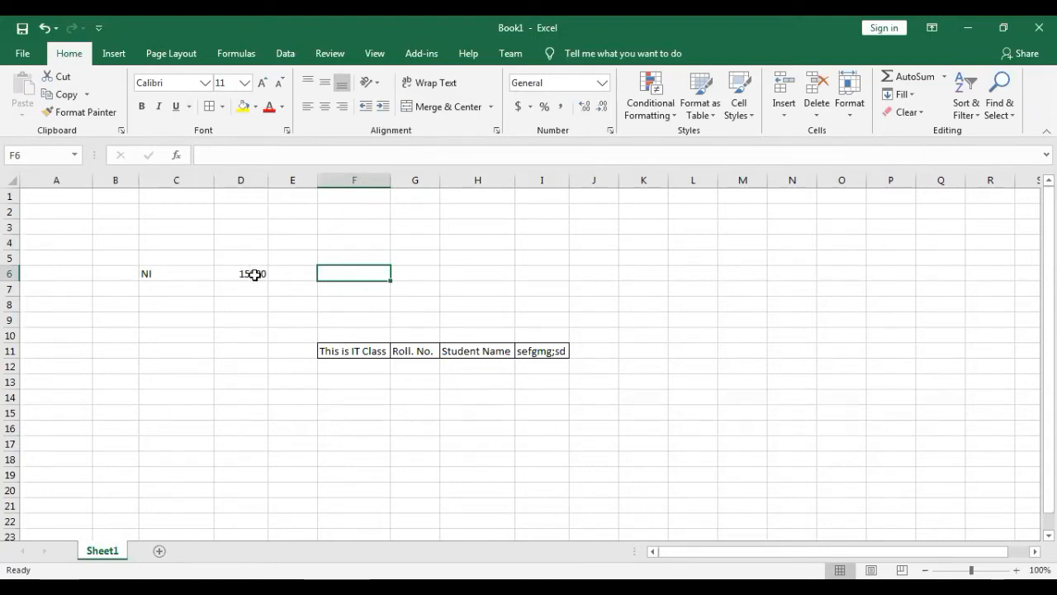
Step: Apply a Top and Double Bottom Border to the 15000 amount in cell D6
click(254, 274)
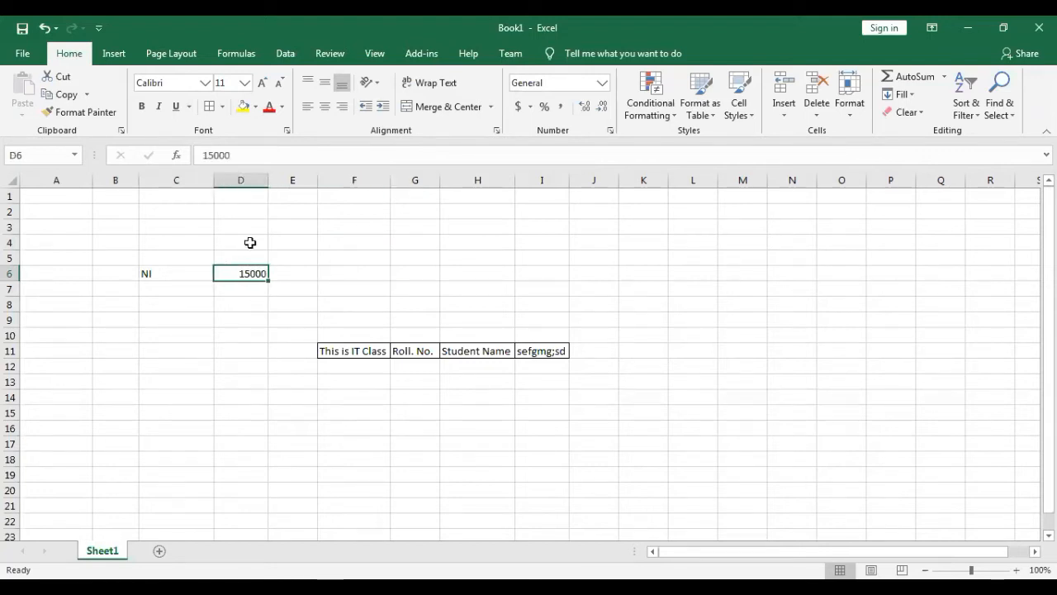
click(223, 107)
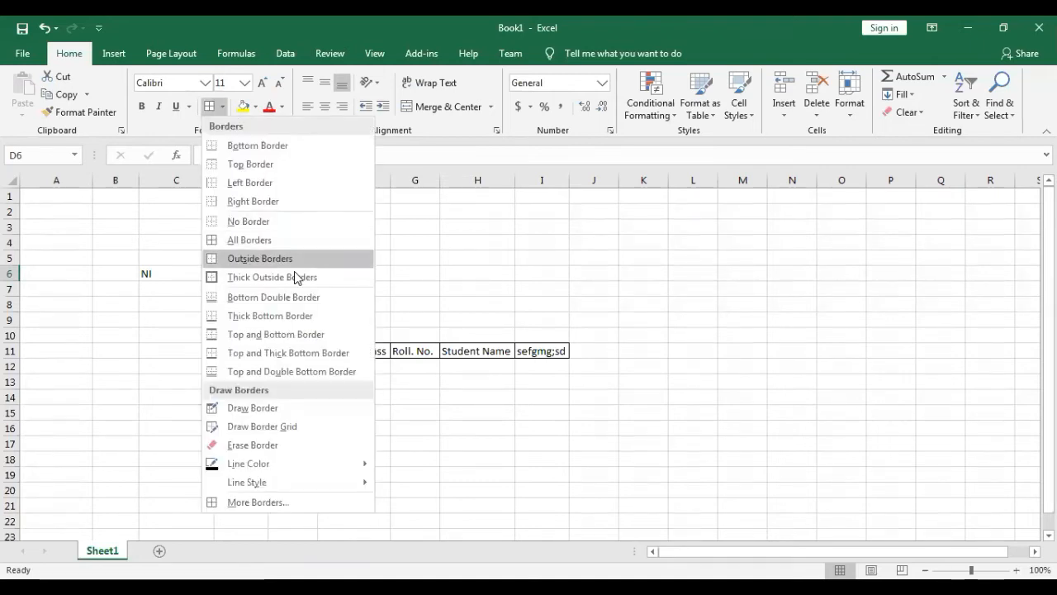
click(336, 371)
click(396, 289)
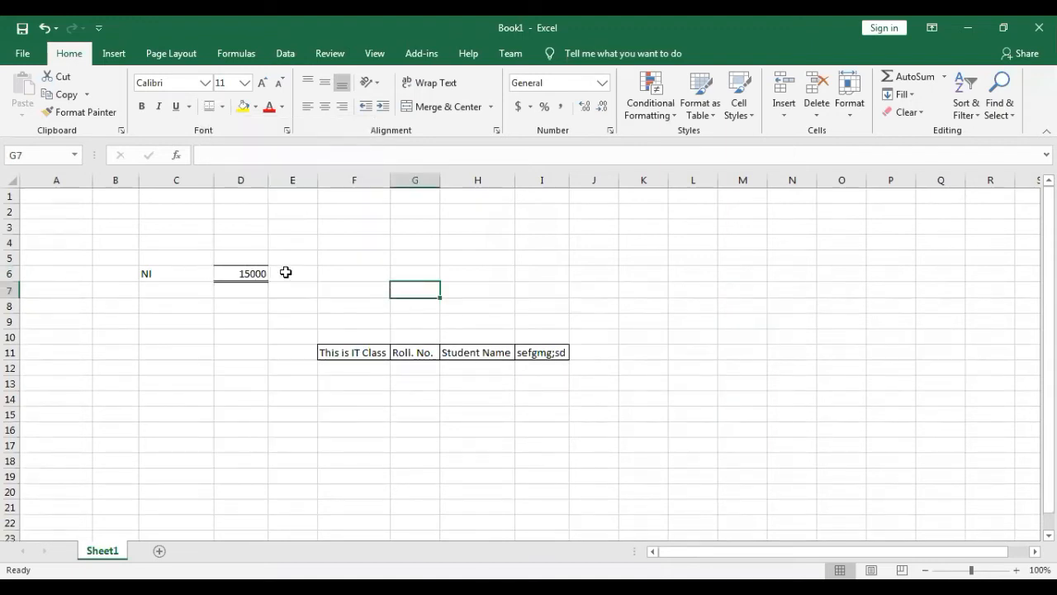
click(255, 310)
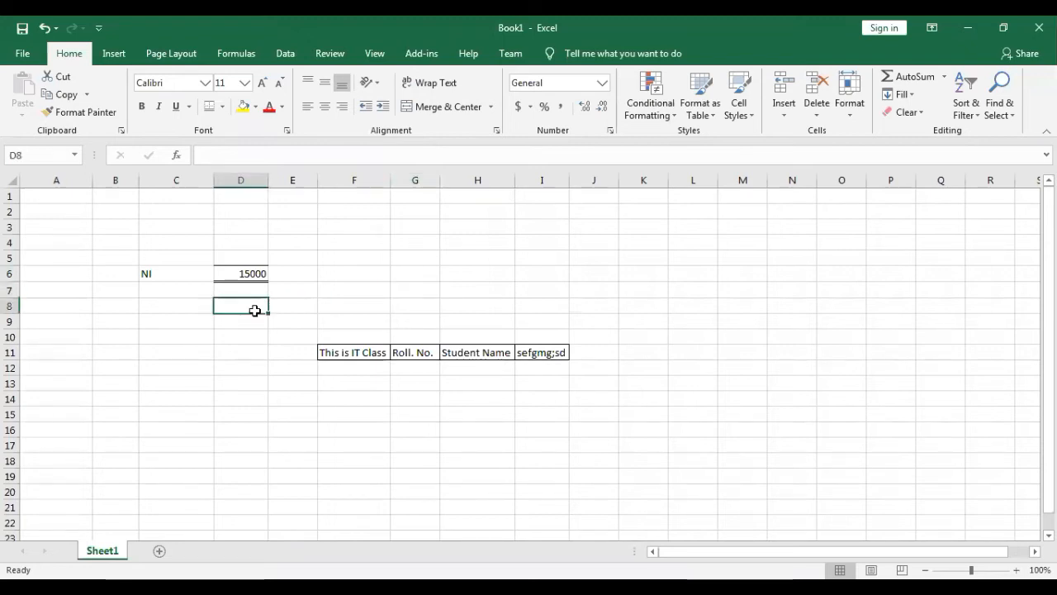
Step: Undo the recent entries, borders, column-width changes and move of the headings, and empty the worksheet with cell A1 selected
key(ctrl+z)
key(ctrl+z)
key(ctrl+z)
key(ctrl+z)
key(ctrl+z)
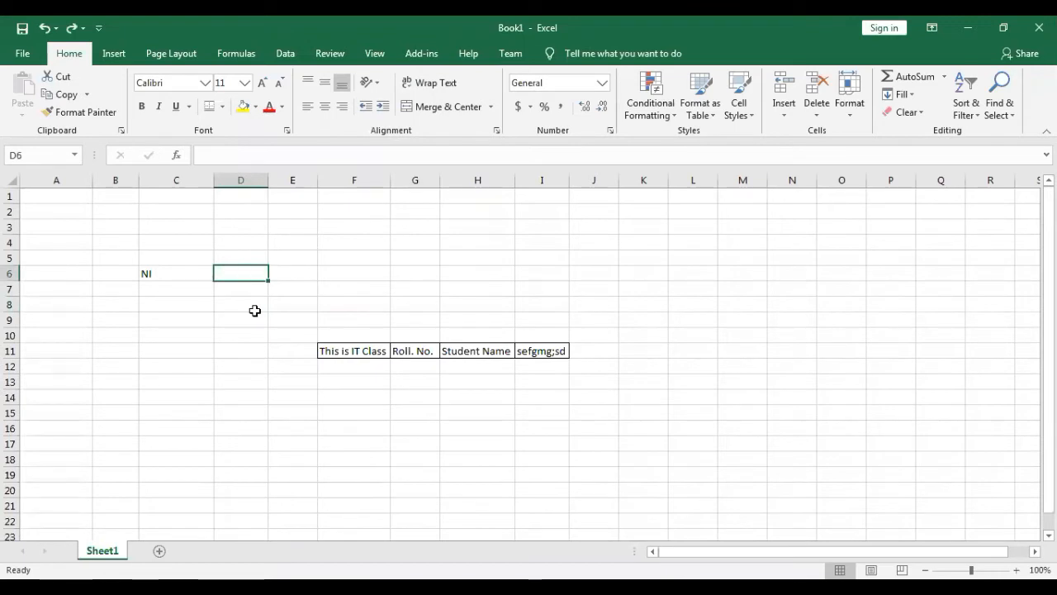
key(ctrl+z)
key(ctrl+z)
key(ctrl+z)
key(ctrl+z)
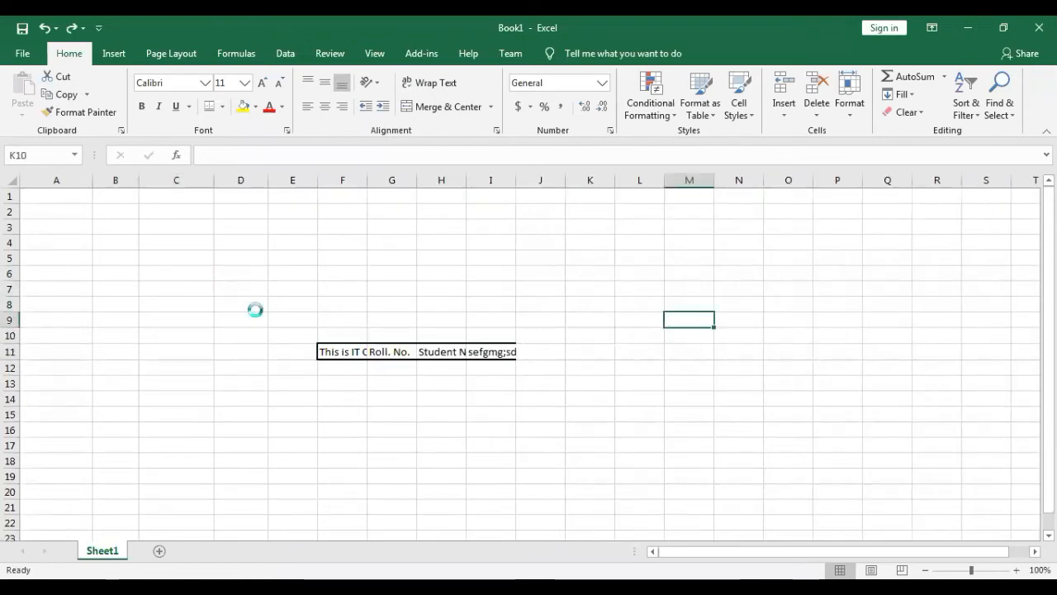
key(ctrl+z)
key(ctrl+z)
key(ctrl+z)
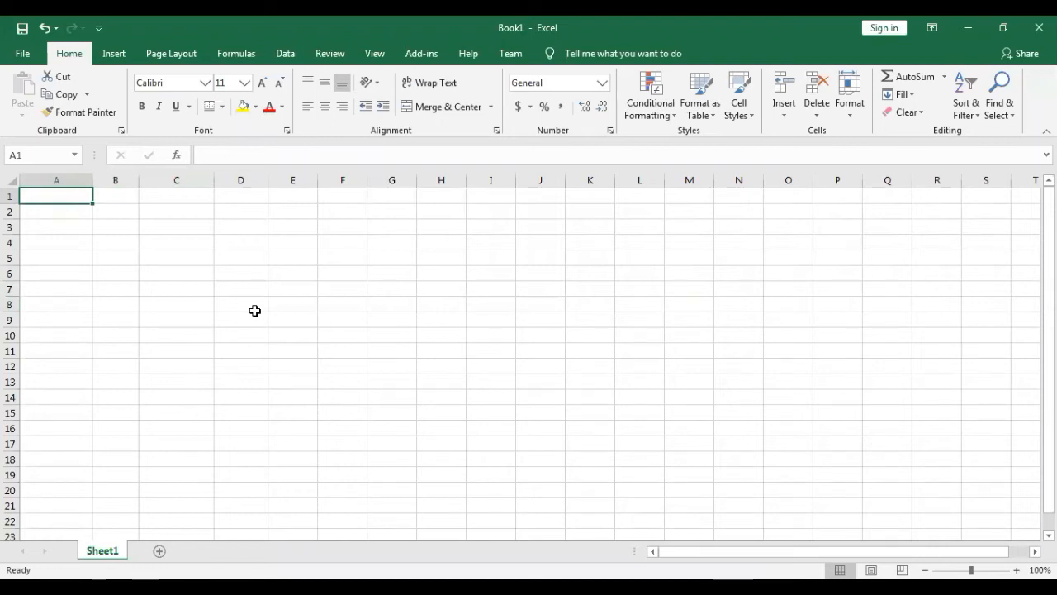
Step: Enter the headings Std in cell A1 and Marks in cell B1
text(Std)
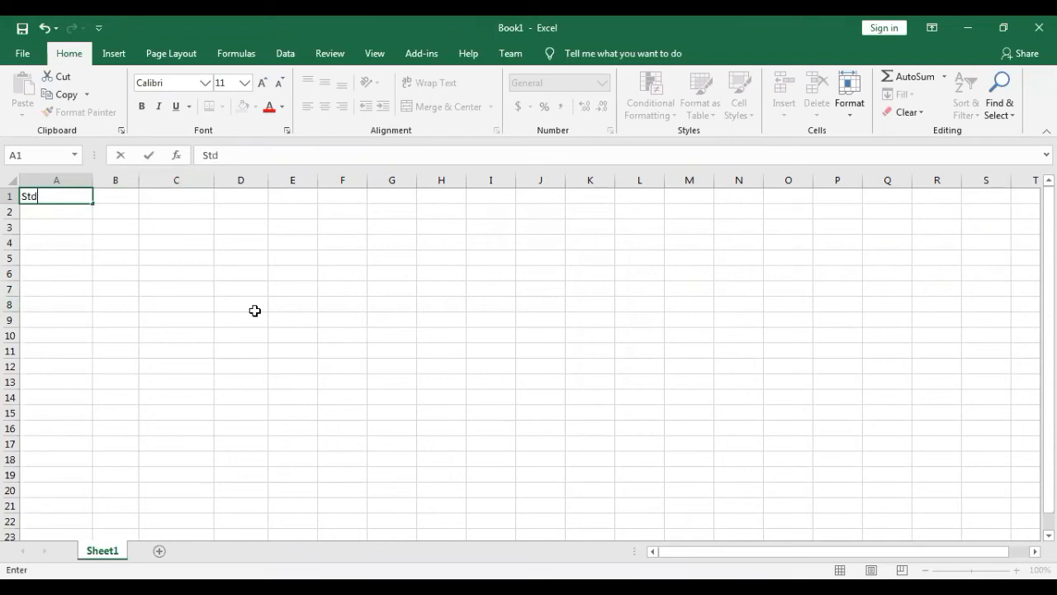
key(Tab)
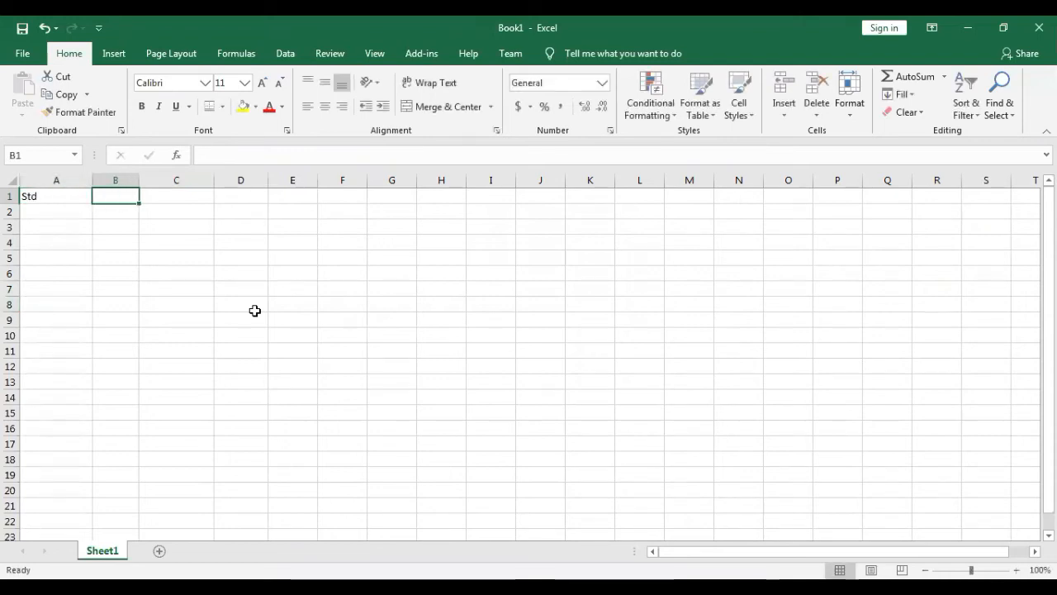
text(Marks)
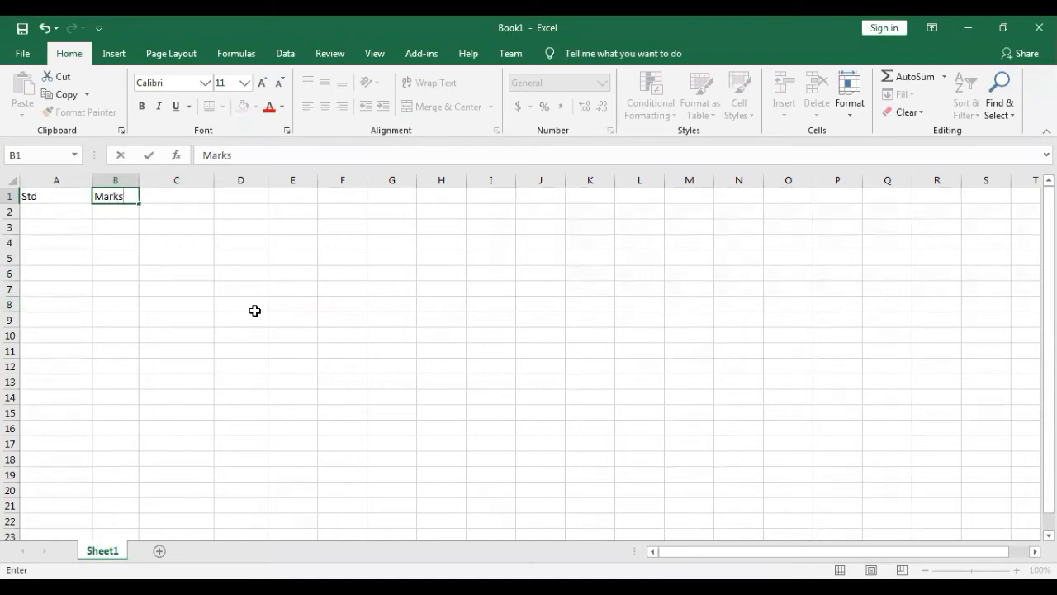
key(Return)
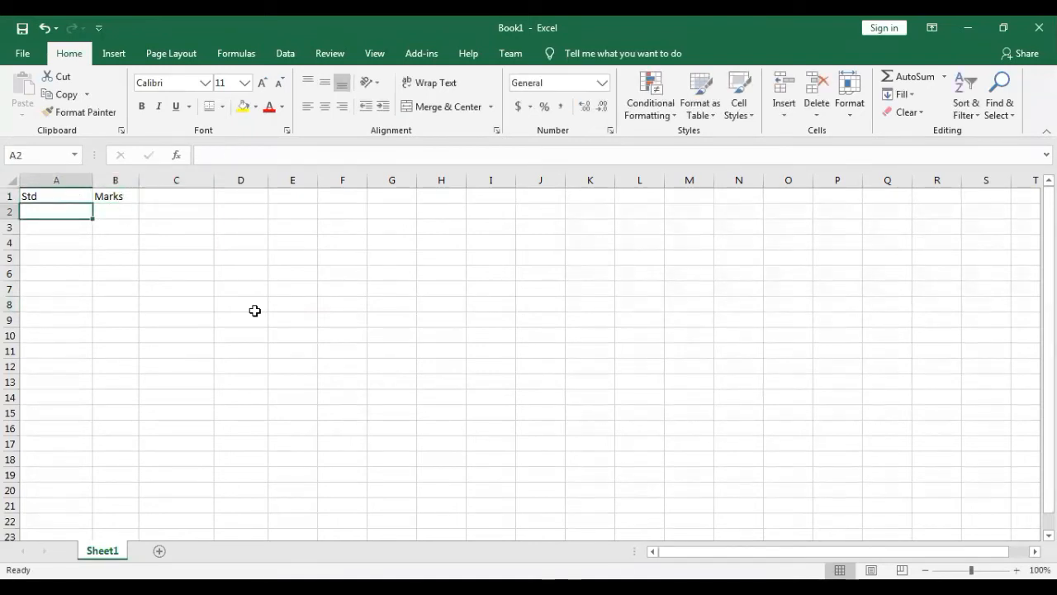
Step: Enter 1 and 2 in cells A2 and A3 and extend the series down to 20 in cell A21
text(1)
key(Return)
text(2)
key(Return)
key(Up)
key(shift+Down)
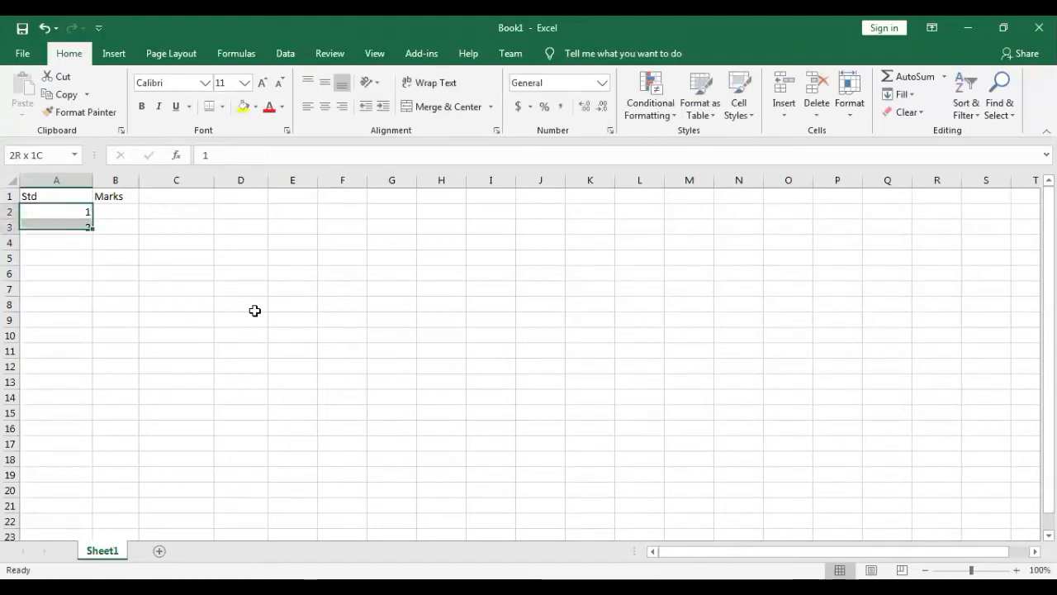
drag(92, 228, 91, 348)
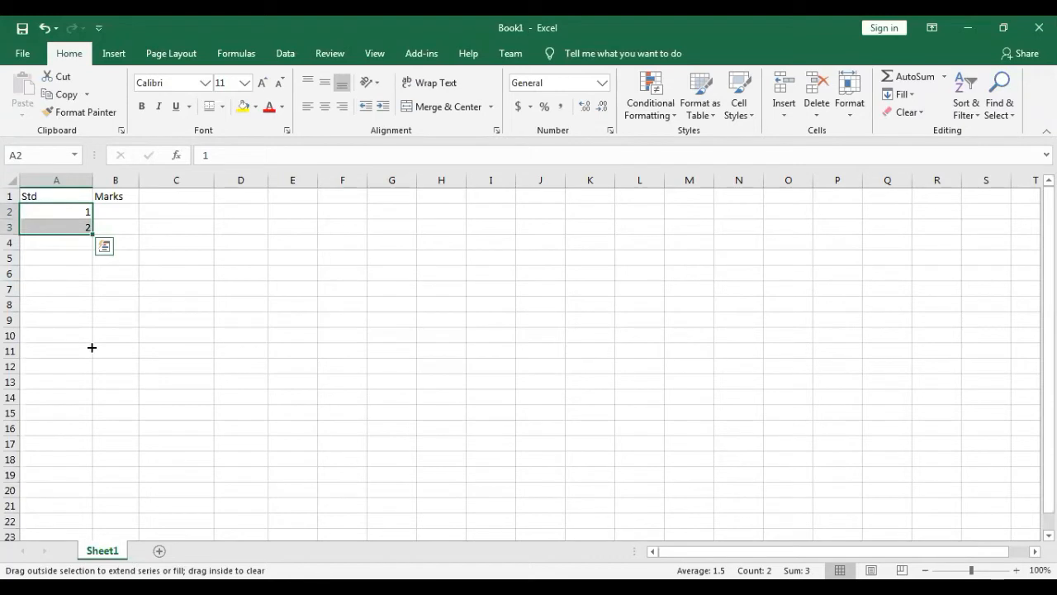
drag(92, 348, 92, 506)
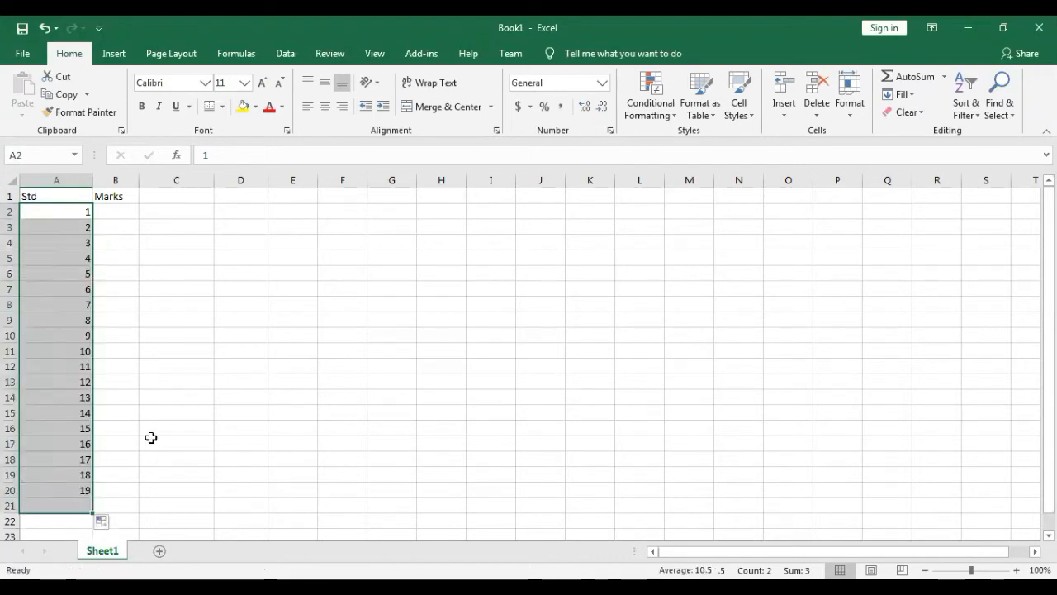
click(151, 437)
Step: Enter the formula =RANDBETWEEN(20,100) in cell B2 under Marks and reselect that cell
click(124, 212)
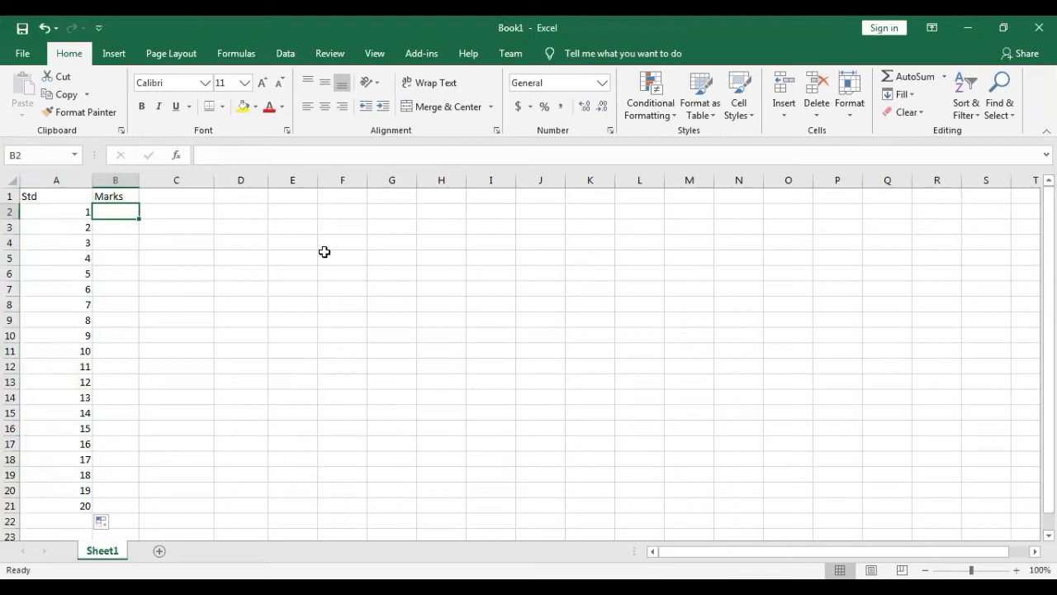
text(=)
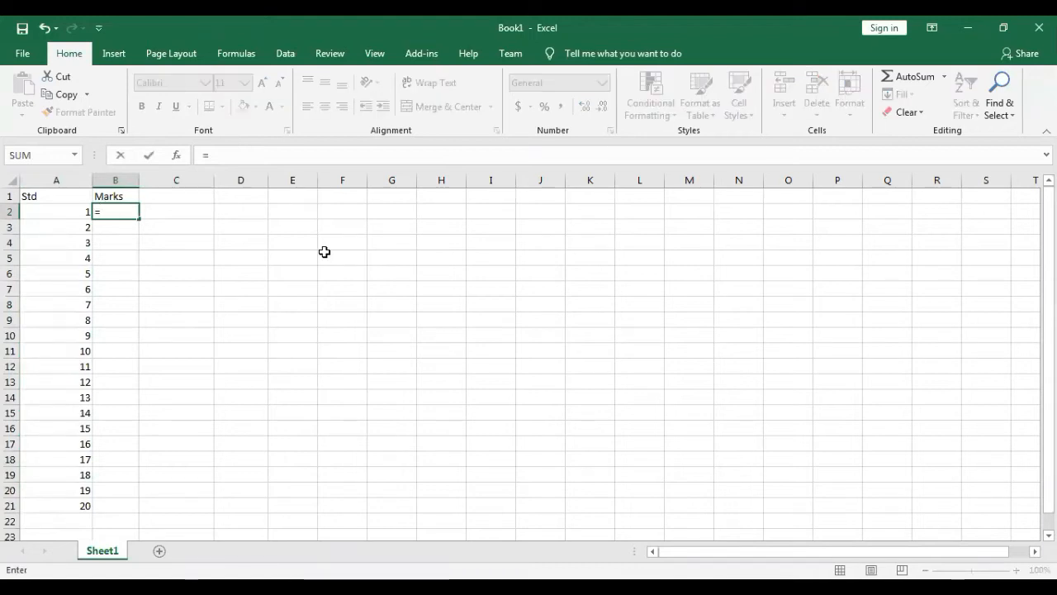
text(RANDBETWEEN()
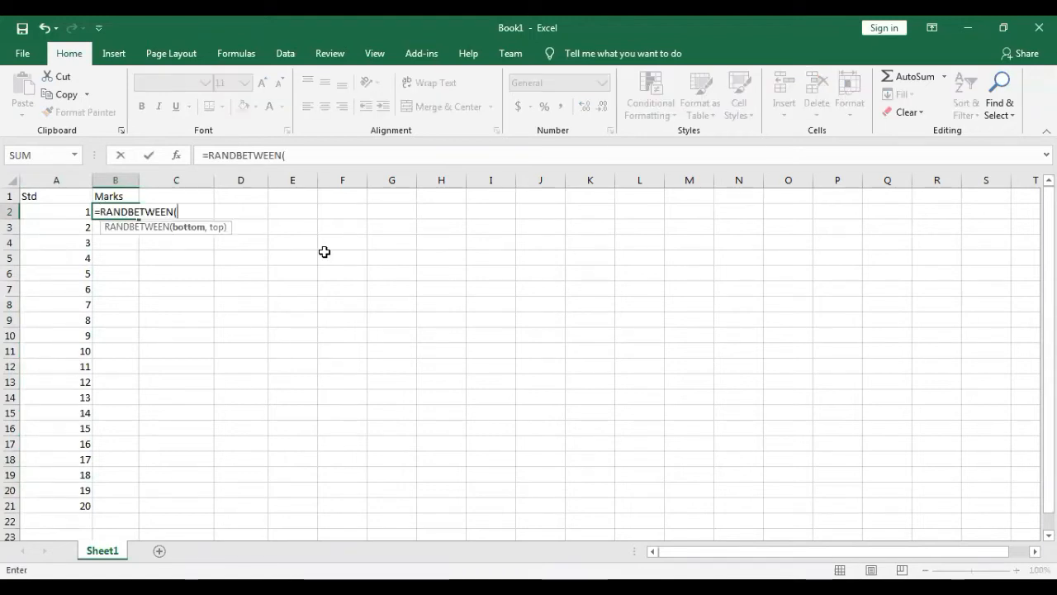
text(20)
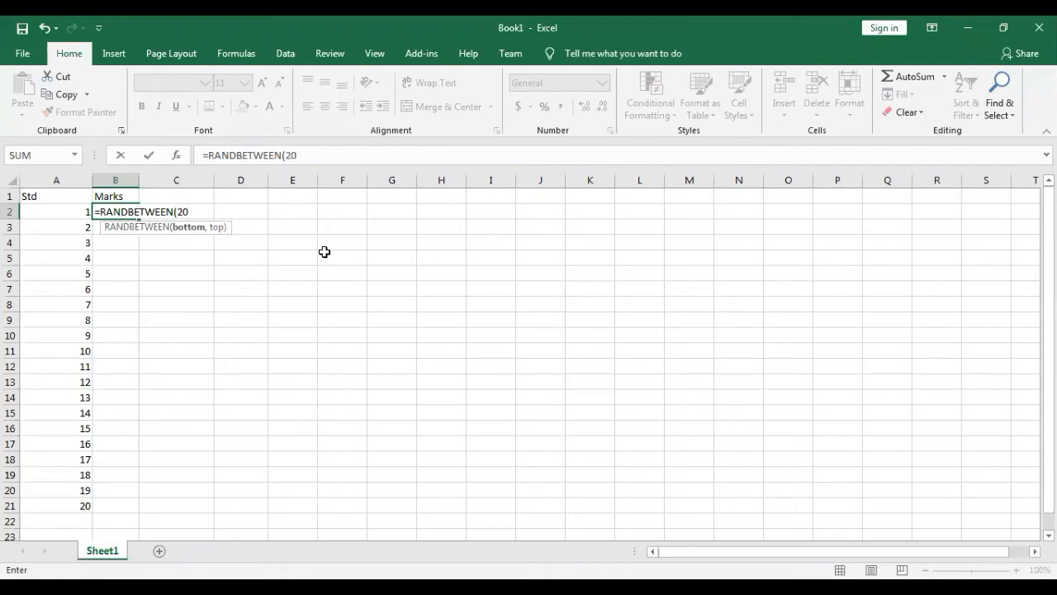
text(,100)
key(Return)
key(Up)
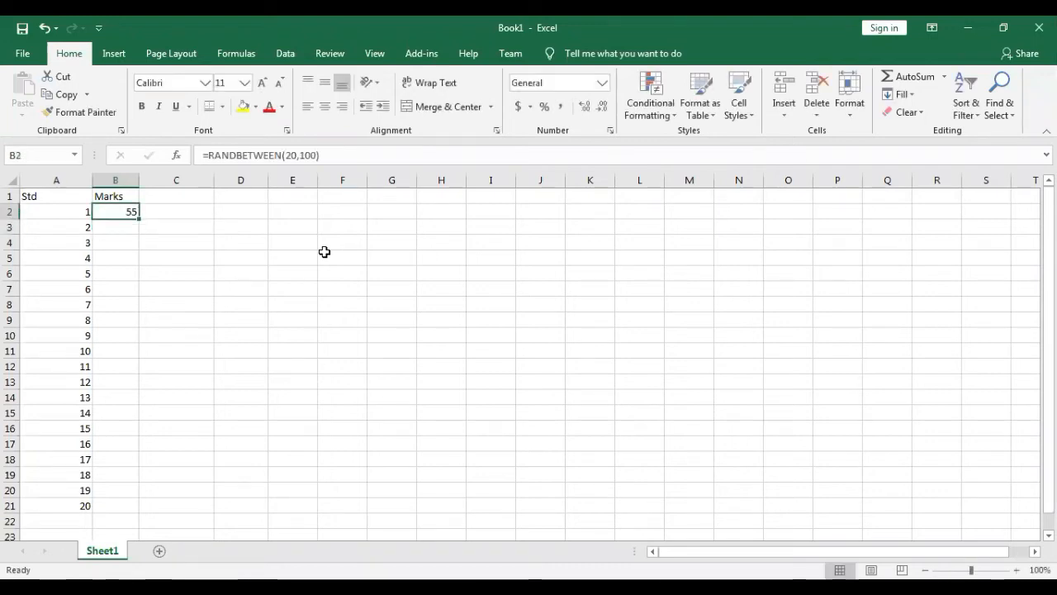
Step: Fill the random-mark formula down to cell B21 and replace the formulas in B2:B21 with their values
double_click(139, 218)
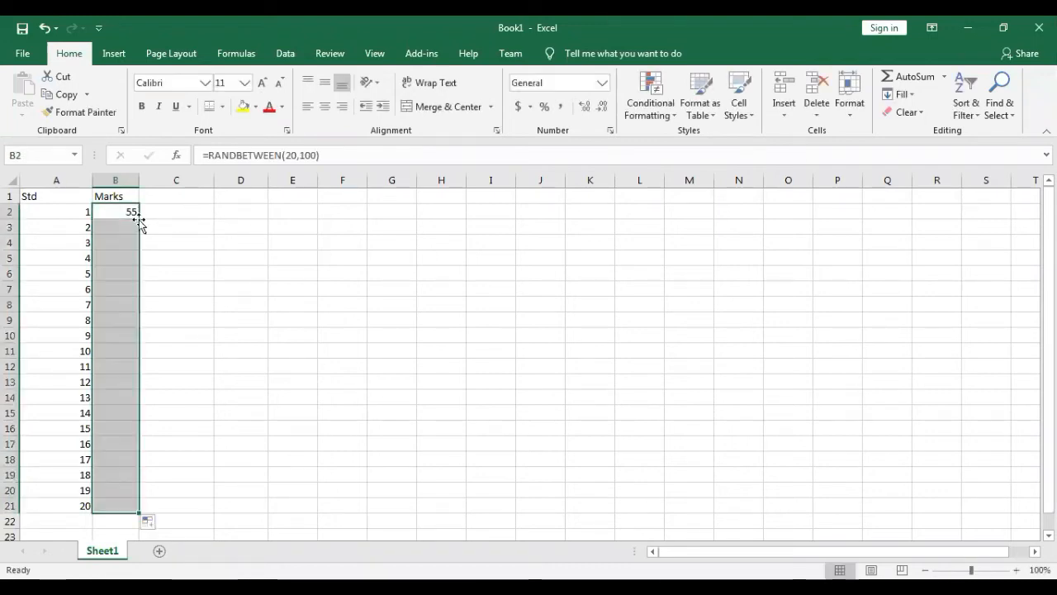
key(ctrl+c)
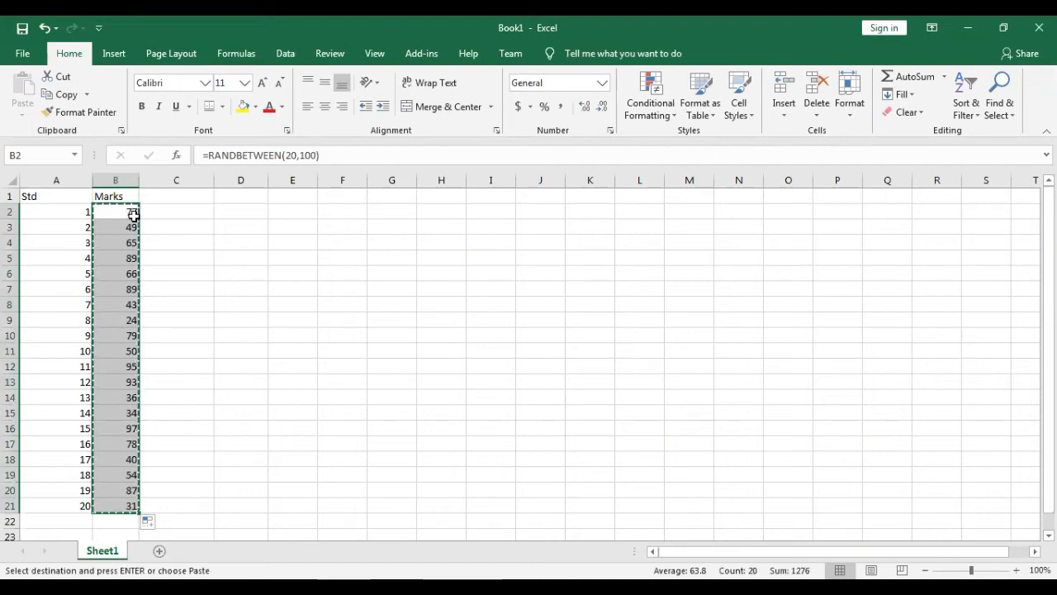
right_click(134, 214)
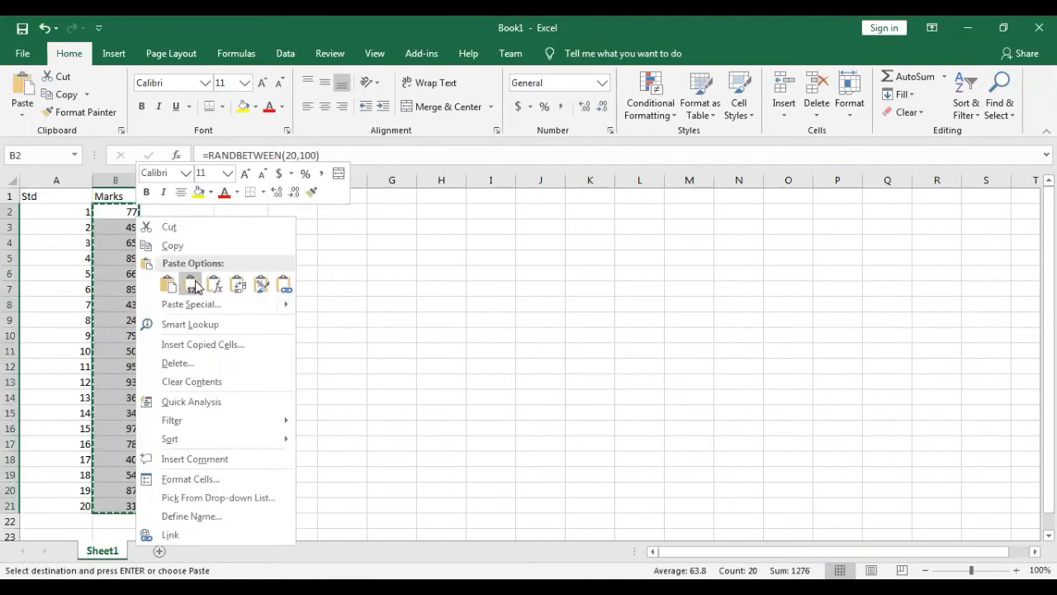
click(196, 284)
key(Escape)
click(249, 284)
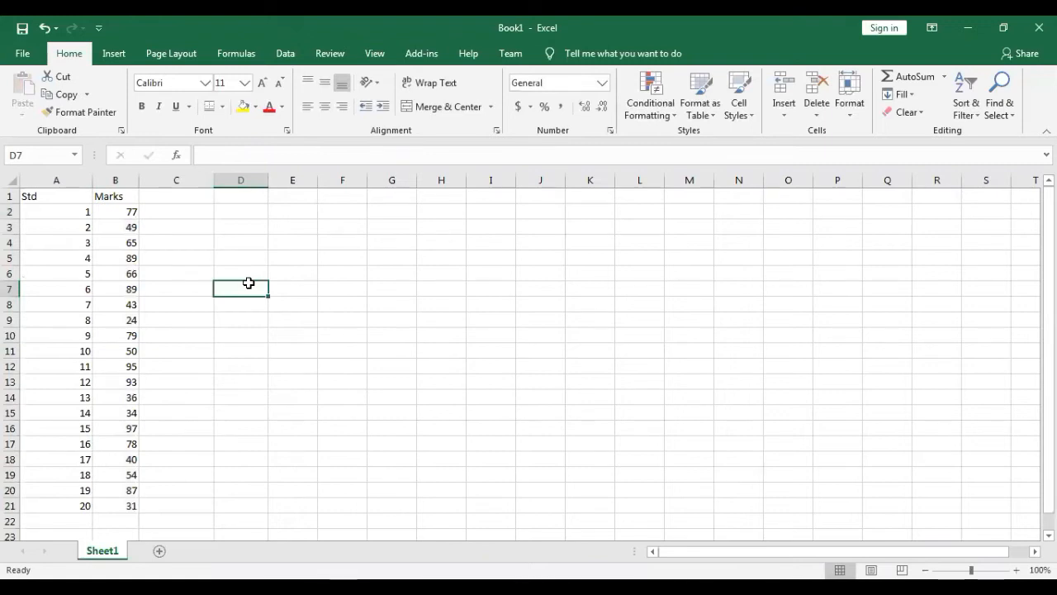
Step: Step through the marks in column B to check that the cells hold plain numbers instead of formulas
key(Up)
key(Left)
key(Left)
key(Up)
key(Up)
key(Up)
key(Up)
key(Down)
key(Down)
key(Down)
key(Down)
key(Down)
key(Down)
key(Down)
key(Down)
key(Down)
key(Down)
key(Down)
key(Down)
key(Down)
key(Down)
key(Down)
key(Down)
key(Up)
key(Up)
key(Up)
key(Up)
key(Up)
key(Up)
key(Up)
key(Up)
key(Up)
key(Up)
key(Up)
key(Up)
key(Up)
key(Up)
key(Up)
key(Up)
key(Up)
Step: Centre the headings Std and Marks in cells A1:B1 horizontally
key(Left)
key(shift+Right)
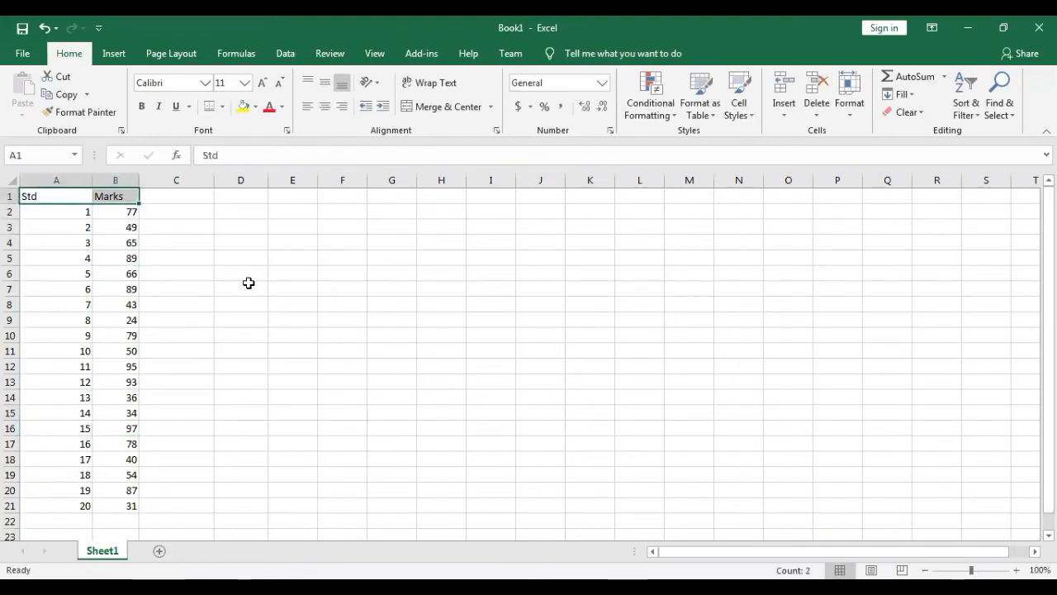
click(326, 107)
click(289, 318)
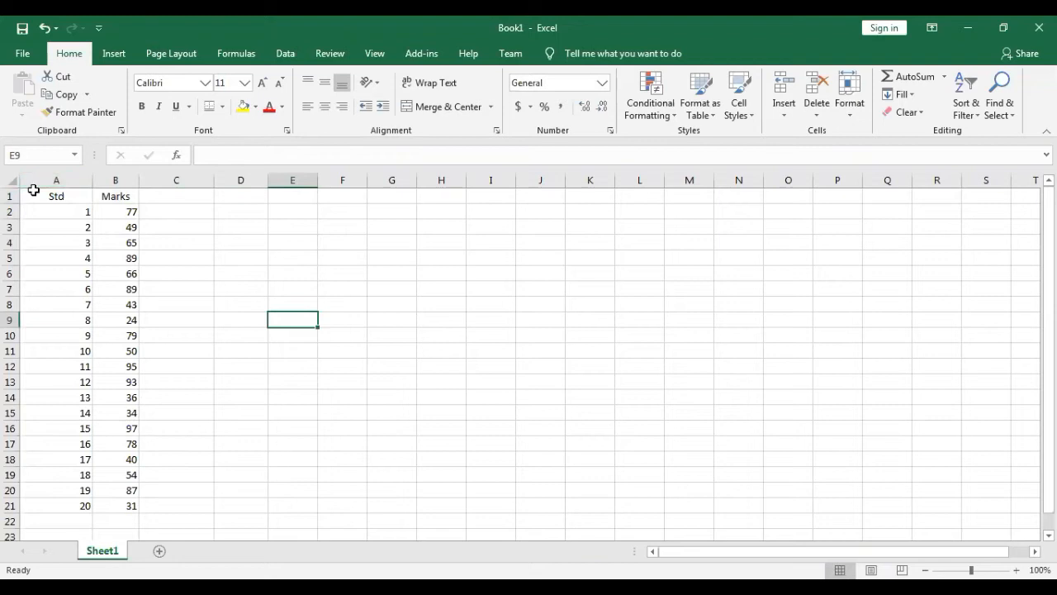
Step: Centre the contents of the whole marks table, A1:B21, horizontally
drag(60, 193, 116, 512)
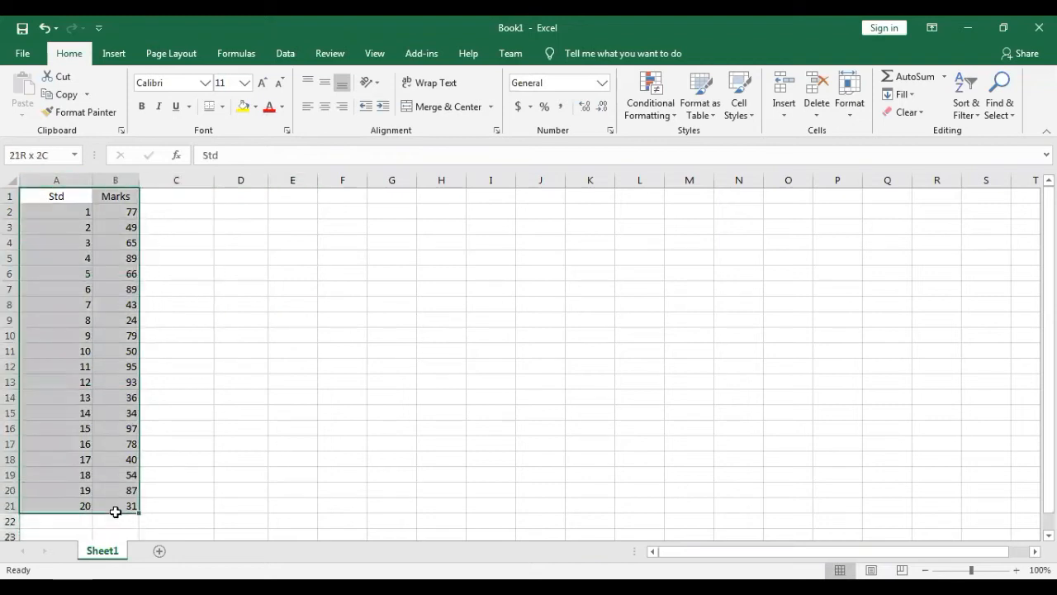
click(325, 107)
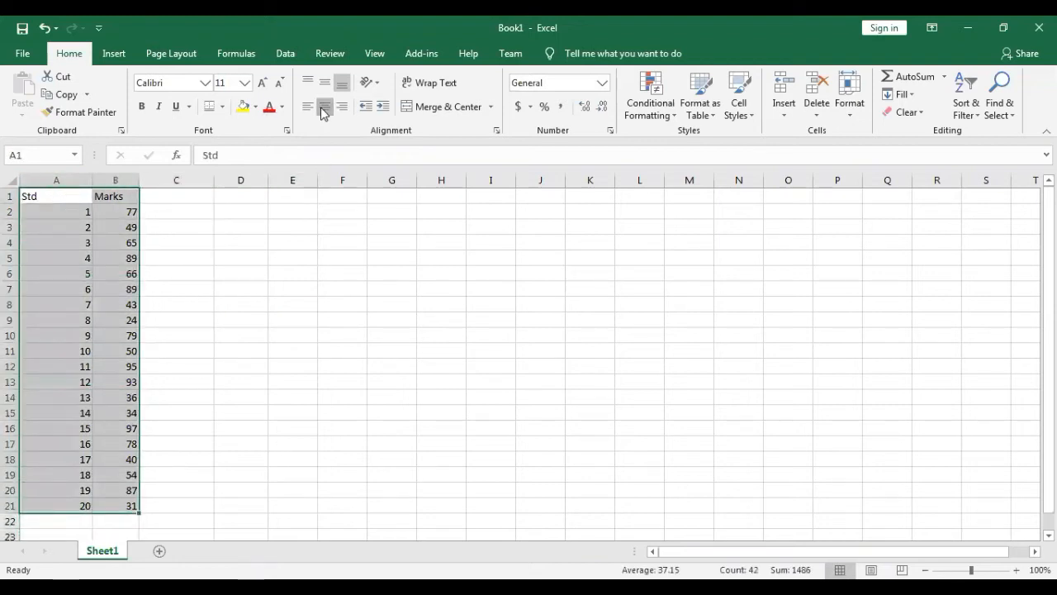
click(322, 109)
click(203, 332)
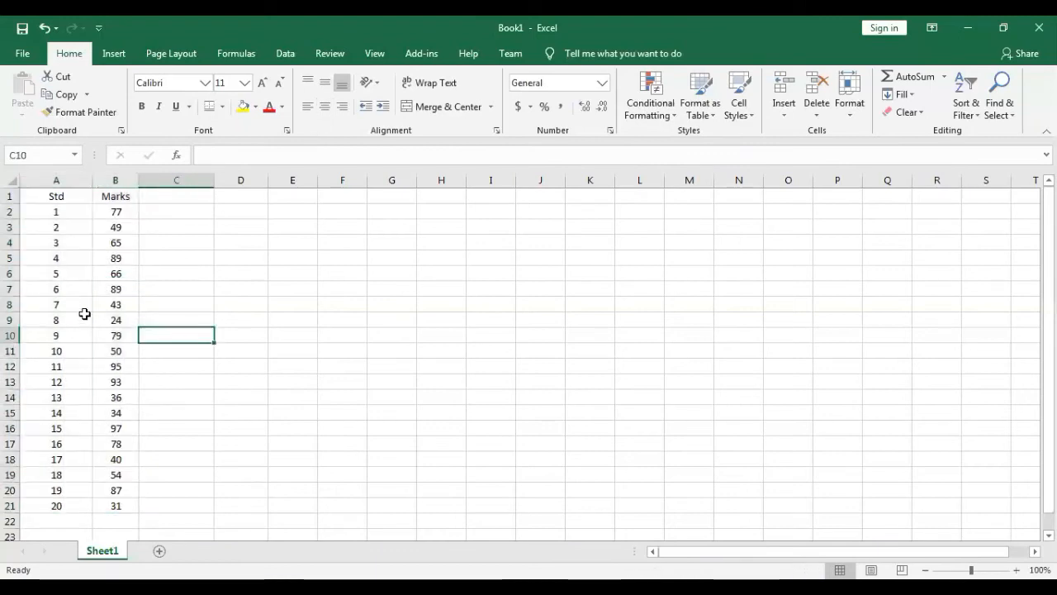
Step: Enter the label Highest in cell A23 below the table
click(102, 319)
key(ctrl+Down)
key(Down)
key(Down)
key(Left)
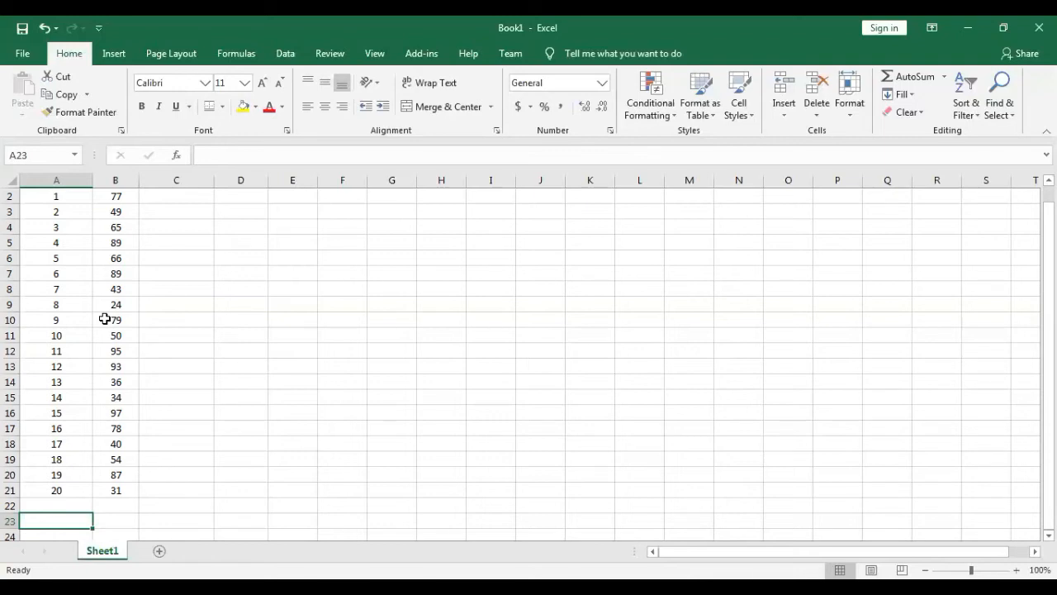
text(Highest)
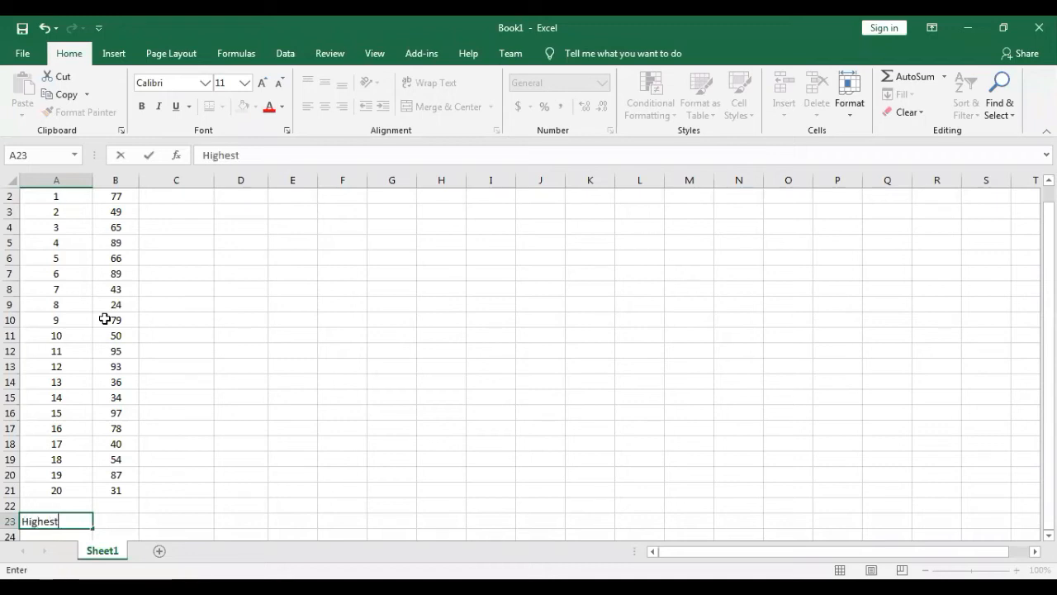
key(Tab)
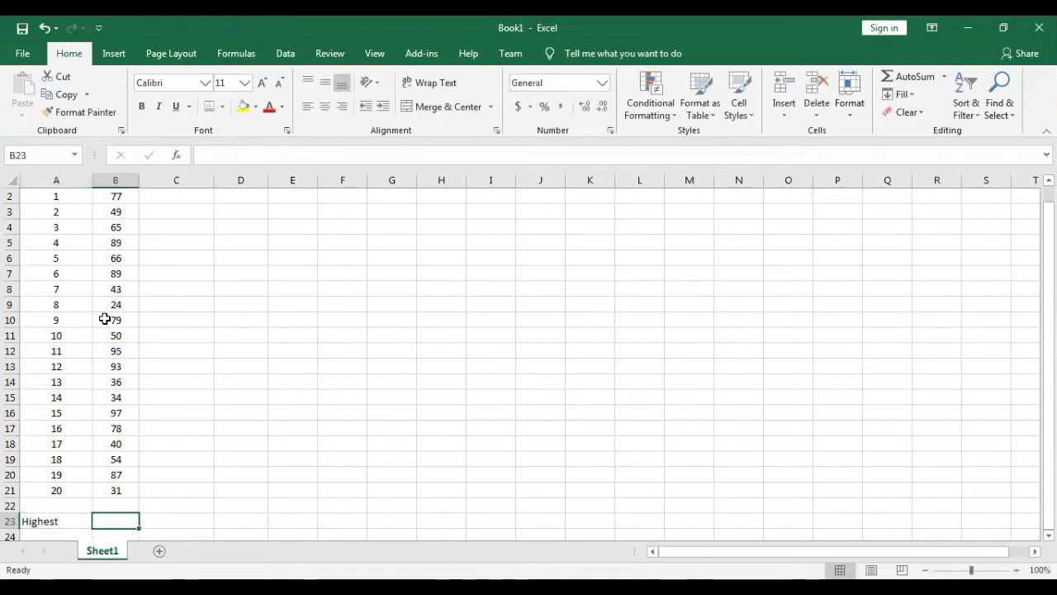
text(=)
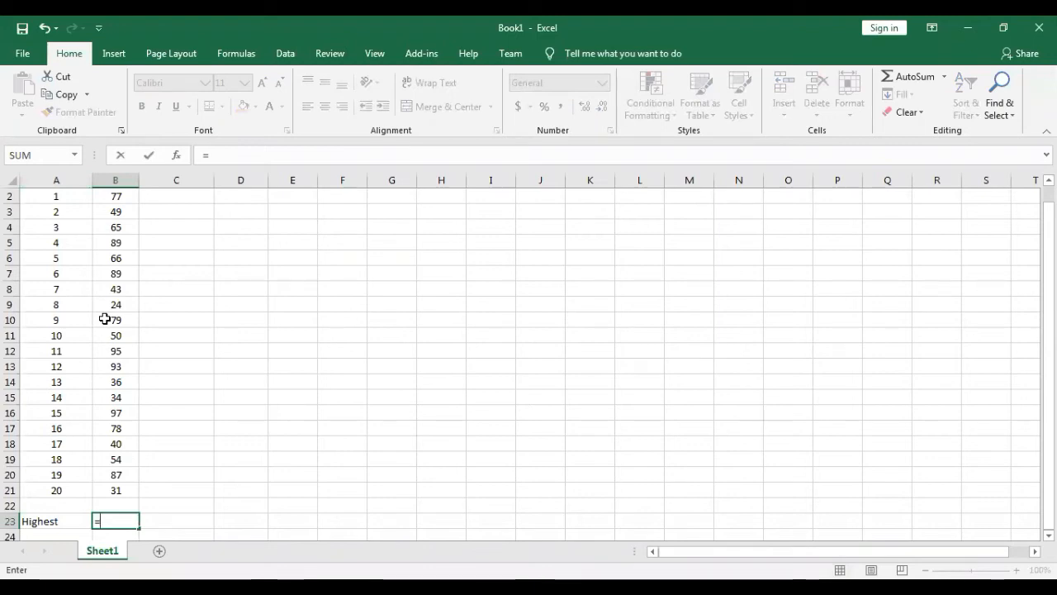
text(max()
key(Up)
key(Up)
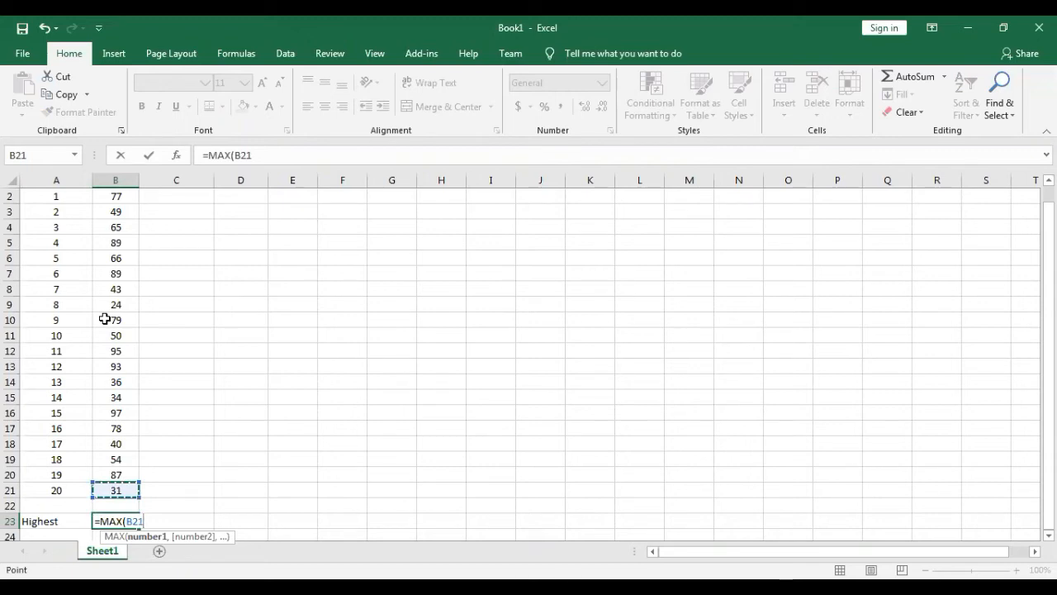
key(ctrl+shift+Up)
key(shift+Down)
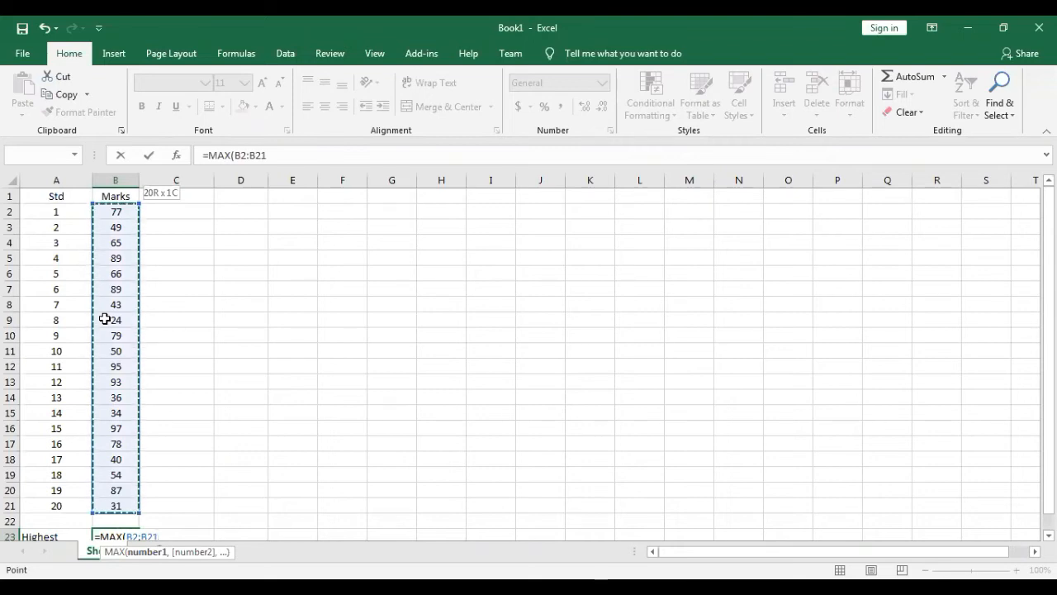
key(Right)
key(Escape)
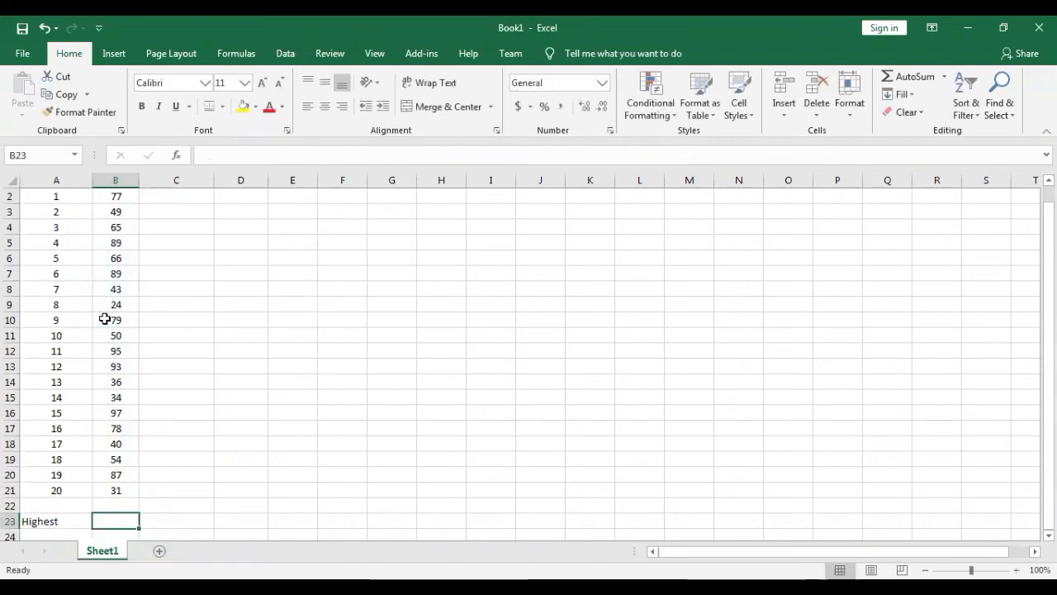
Step: Enter the formula =MAX(B2:B21) in cell B23 beside the Highest label
text(=ma)
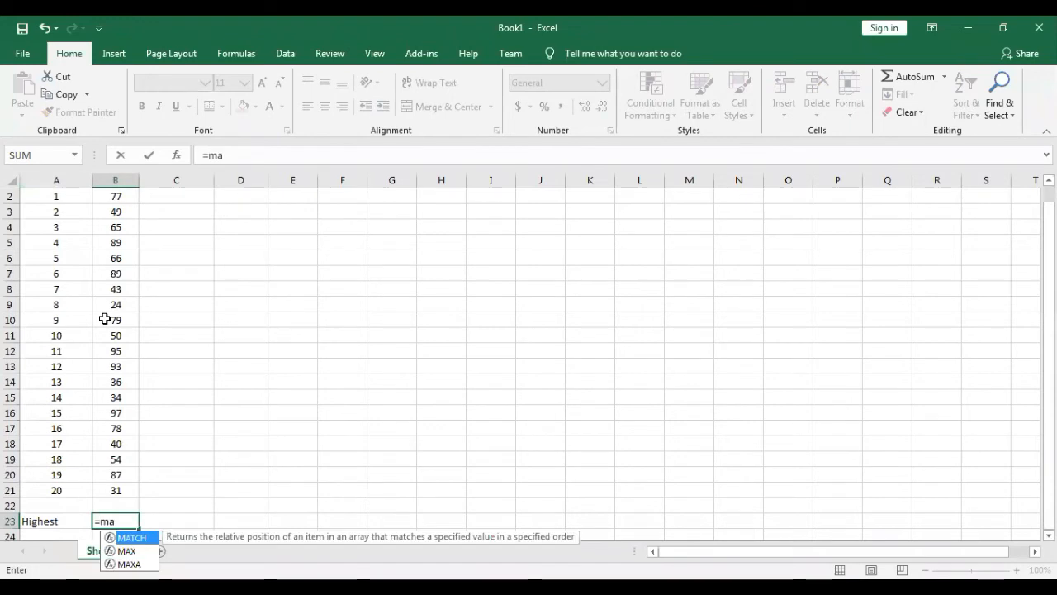
text(x)
key(Tab)
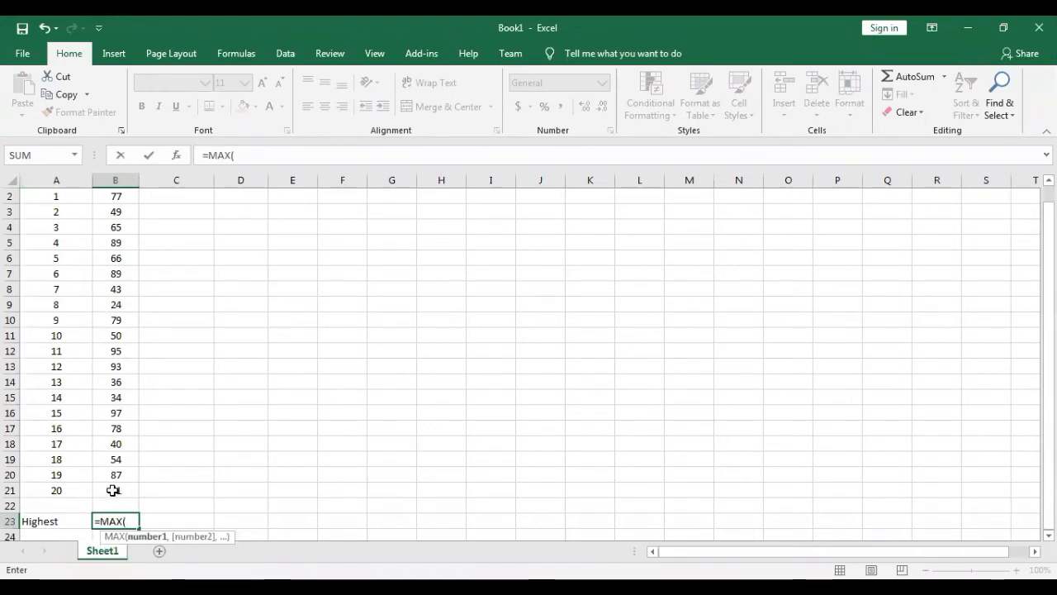
click(114, 489)
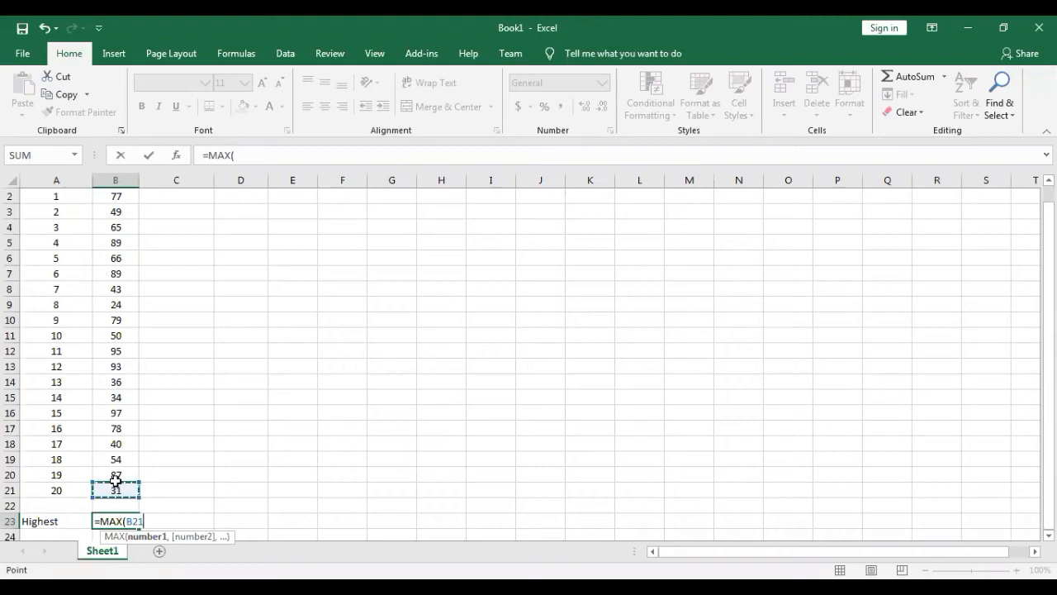
drag(116, 479, 115, 198)
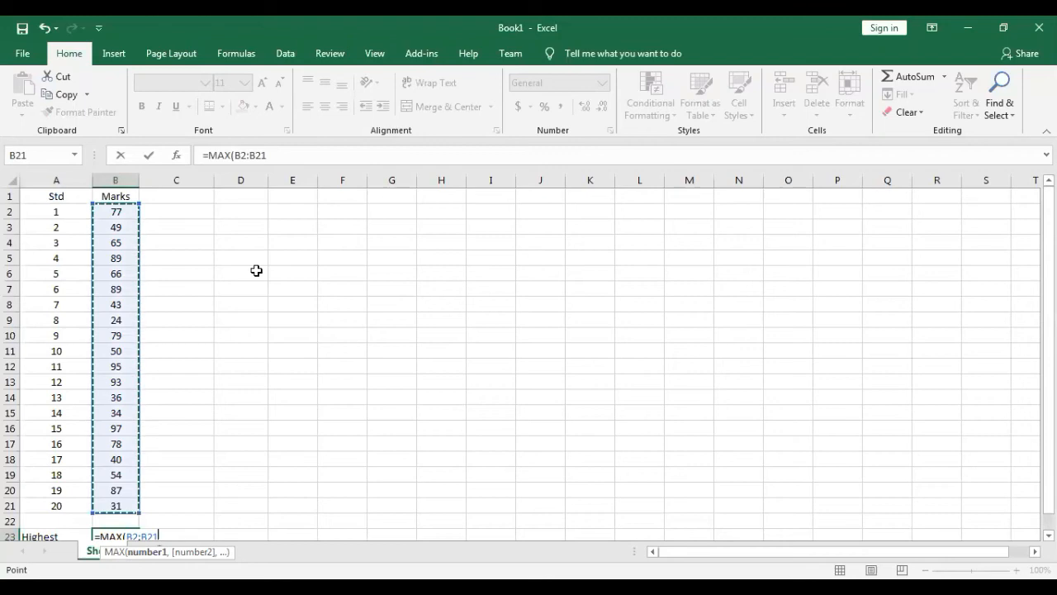
key(BackSpace)
key(BackSpace)
key(BackSpace)
key(BackSpace)
key(BackSpace)
key(BackSpace)
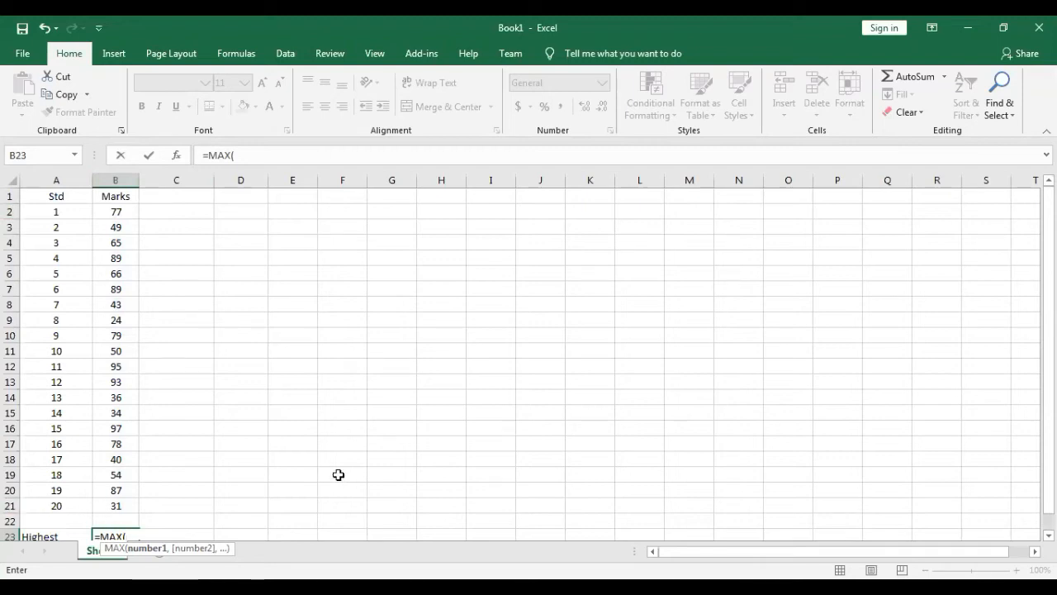
text(:)
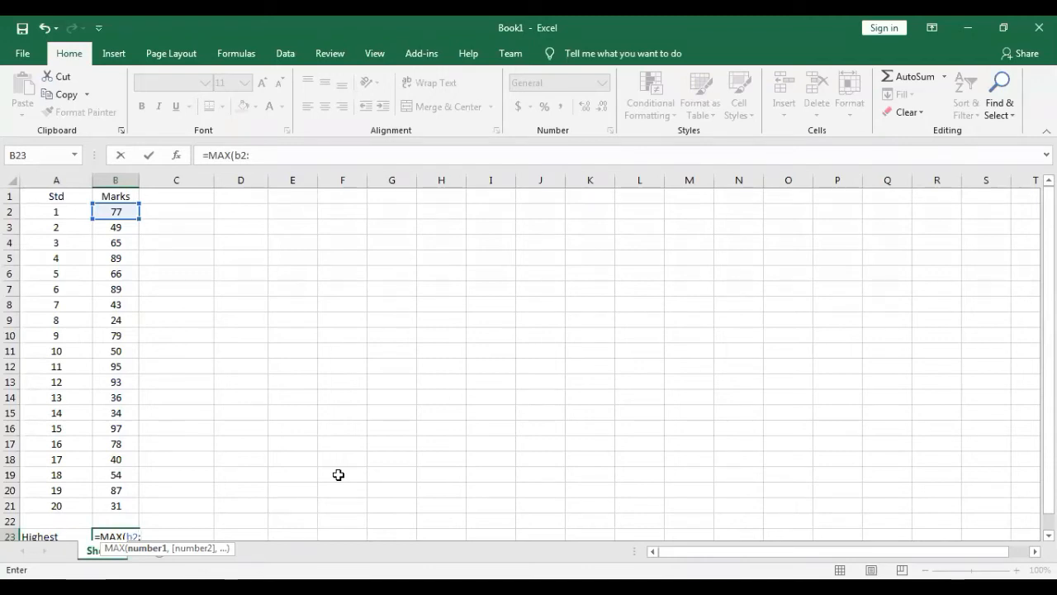
text(b21)
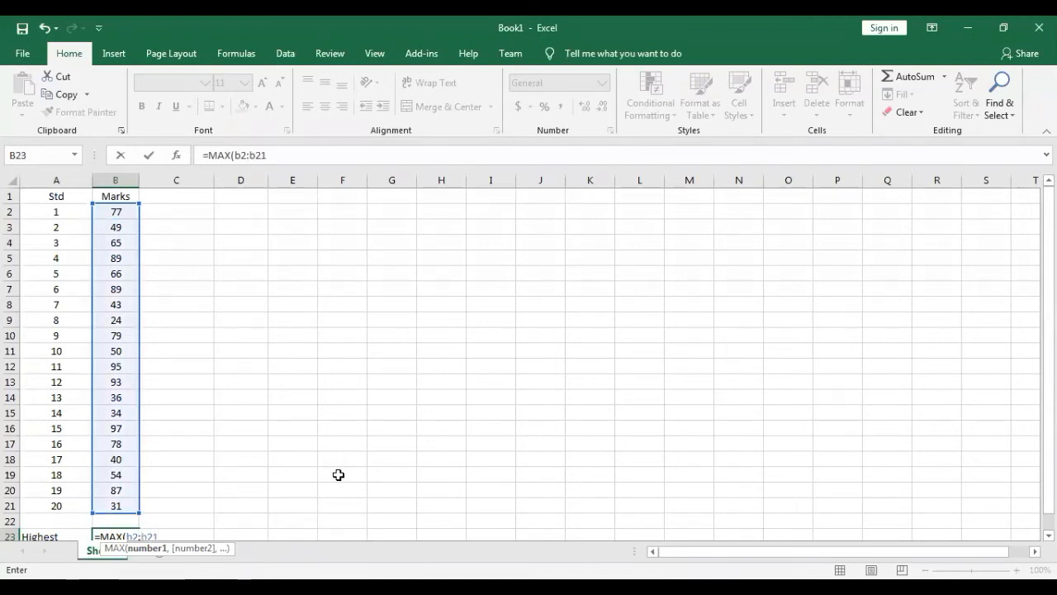
key(Return)
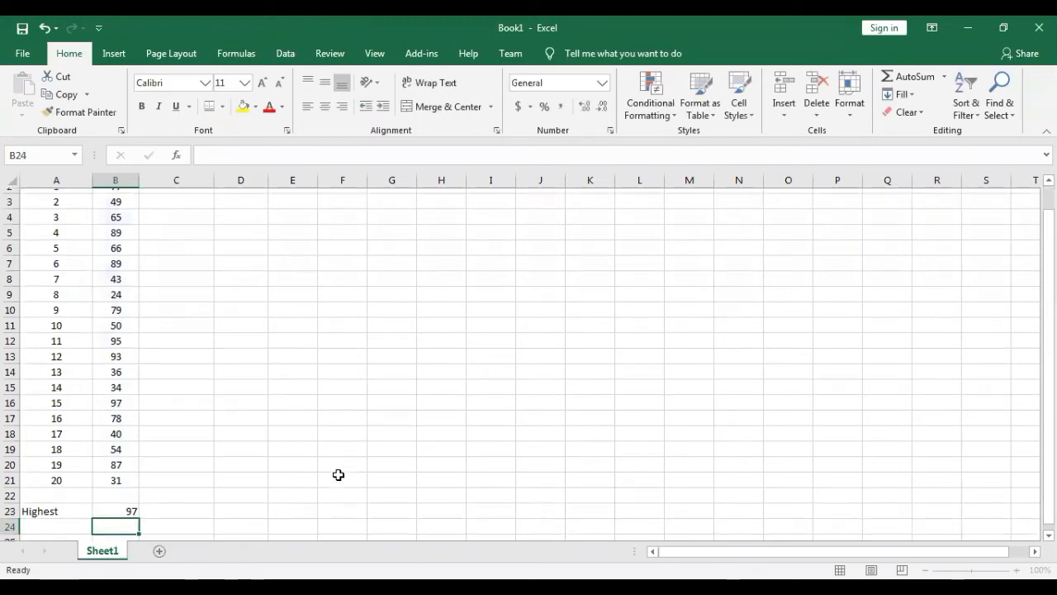
Step: Enter the label Lowest in cell A24 under Highest
key(Up)
key(Down)
key(Left)
text(Lowest)
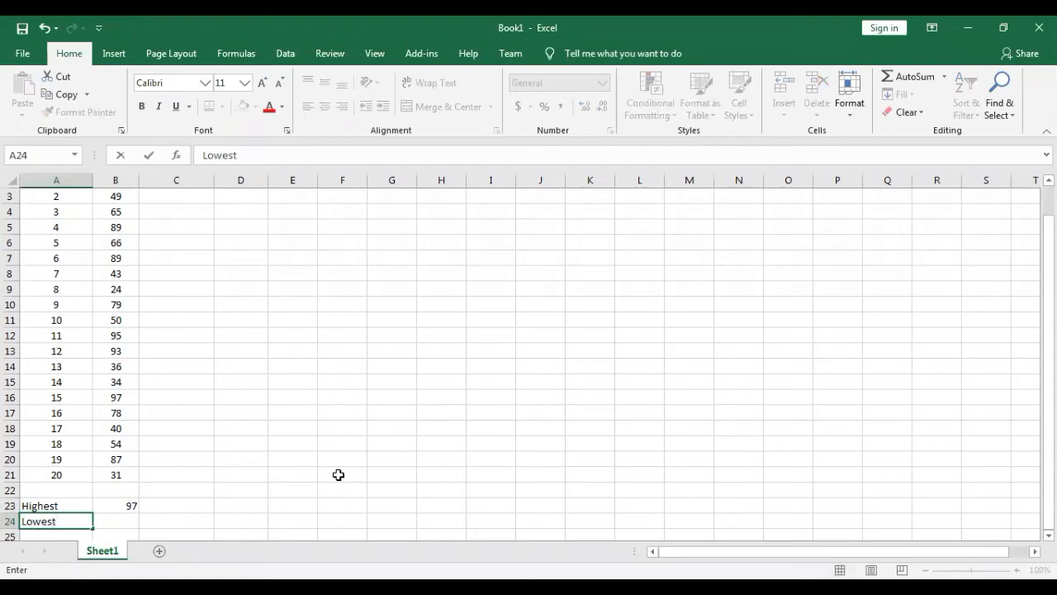
key(Right)
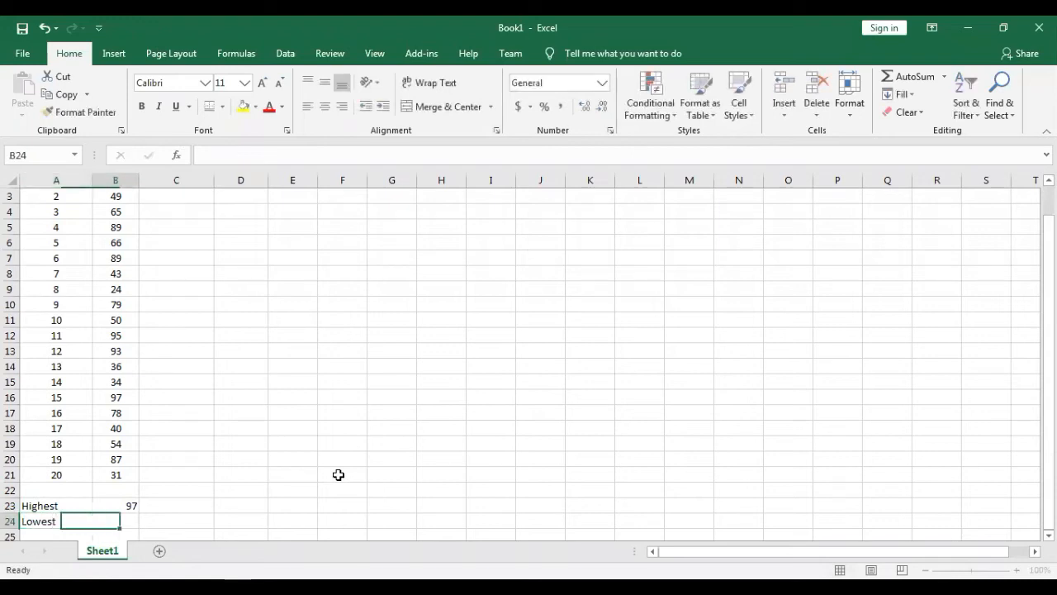
Step: Enter a MIN formula covering the marks in column B in cell B24 beside the Lowest label
text(=)
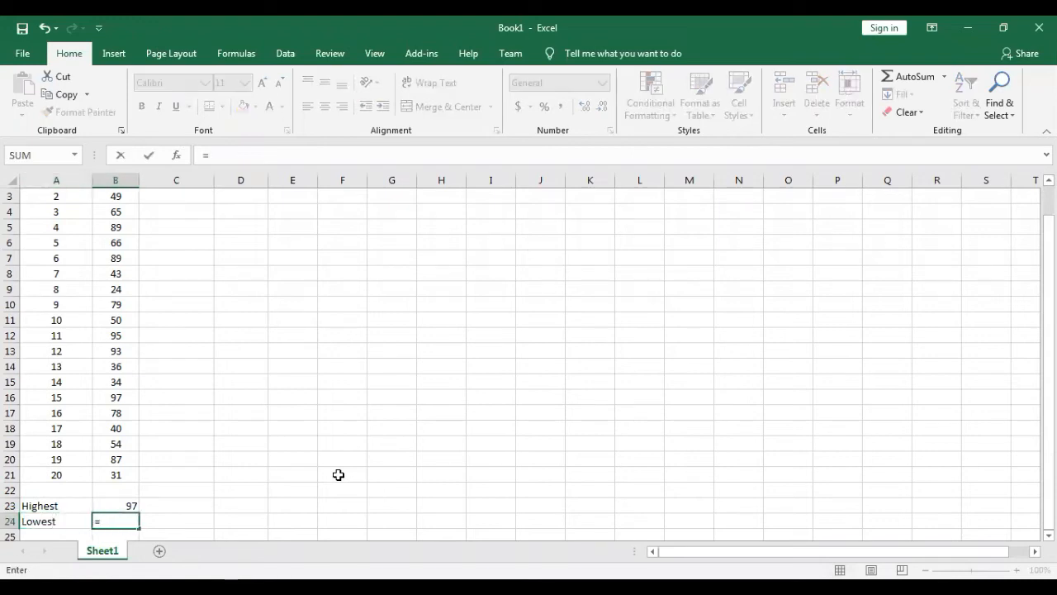
text(min)
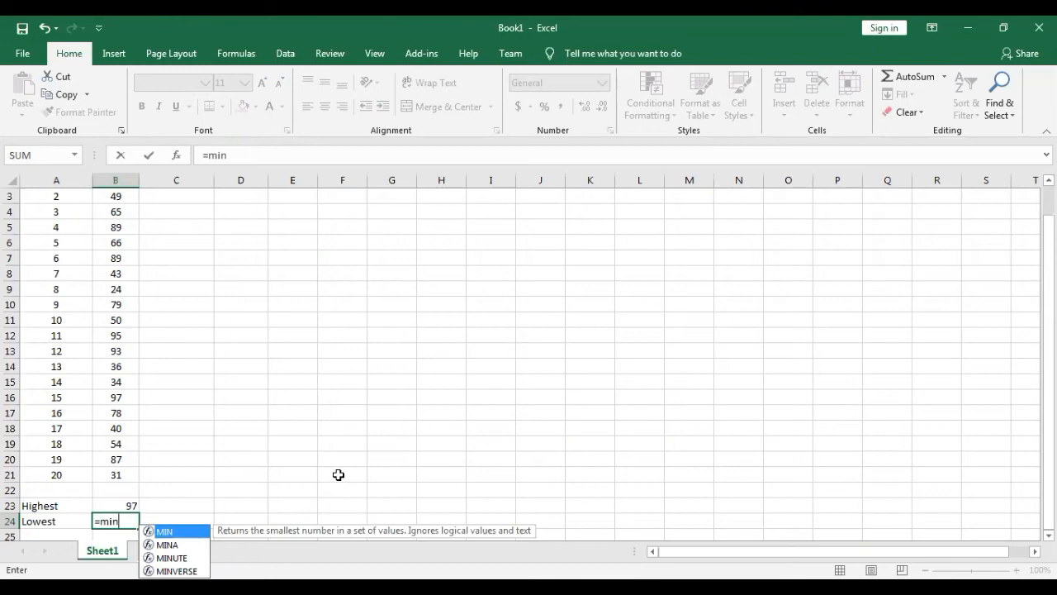
key(Tab)
key(Up)
key(Up)
key(Up)
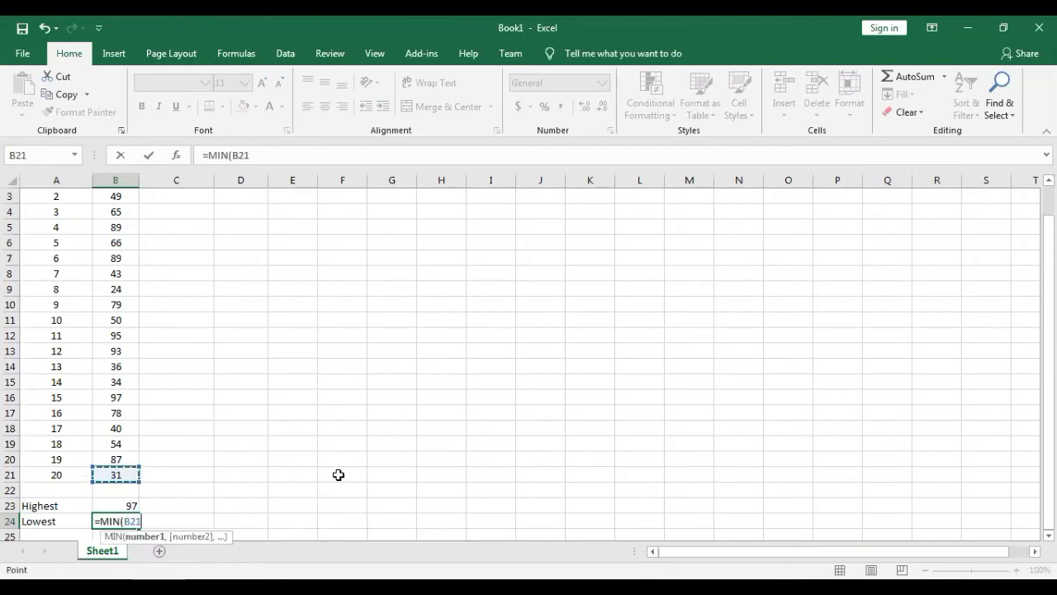
key(ctrl+shift+Up)
key(Return)
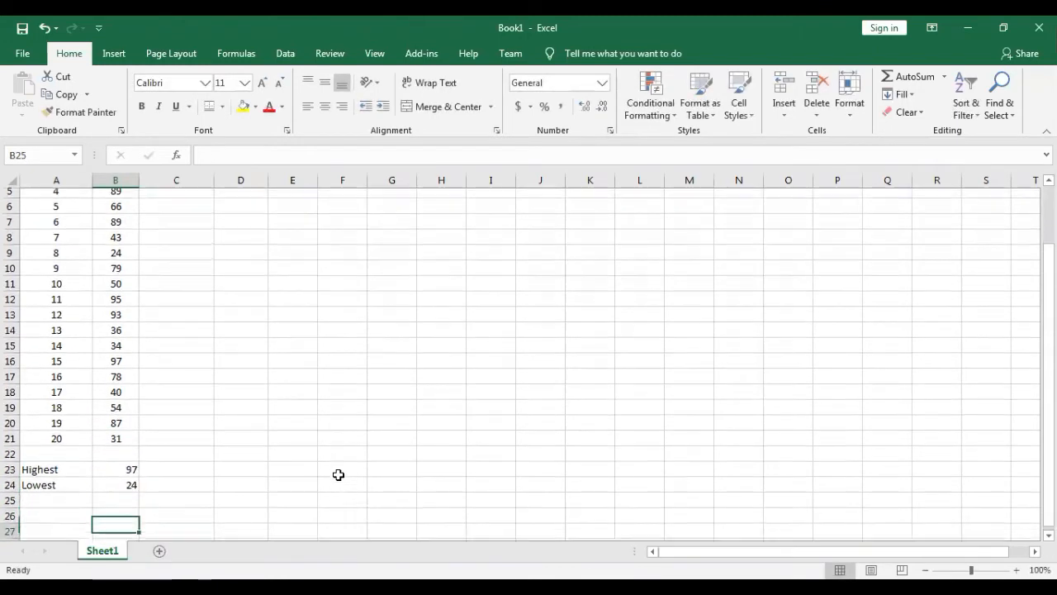
Step: Change the mark of student 8 in cell B9 to 4 to test the Lowest formula
key(Up)
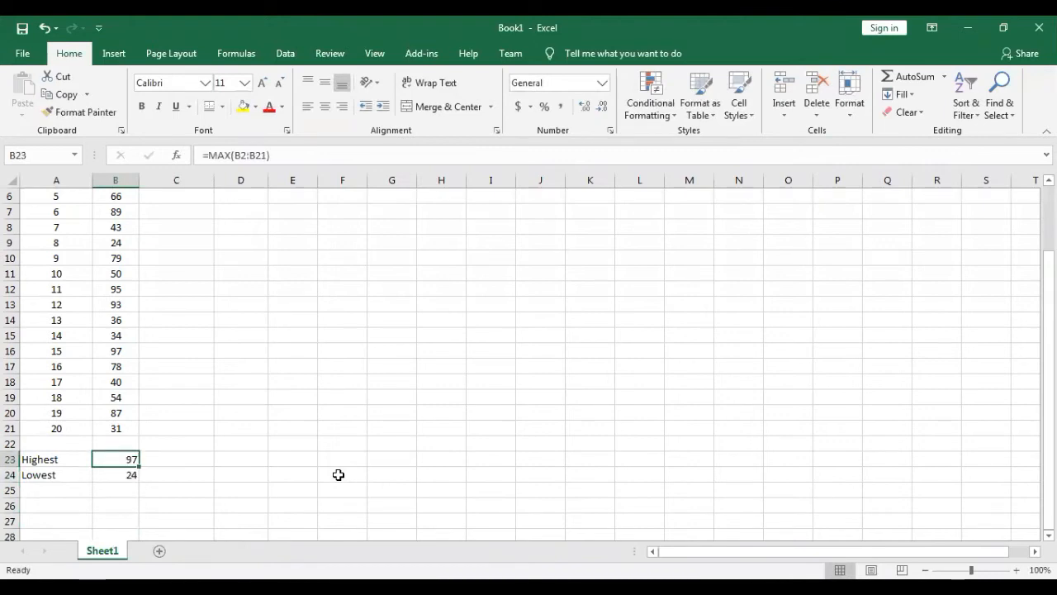
key(Up)
key(Up)
key(Up)
key(Up)
key(Up)
key(Up)
key(Up)
key(Up)
key(Up)
key(Up)
key(Up)
key(Up)
key(Up)
key(Up)
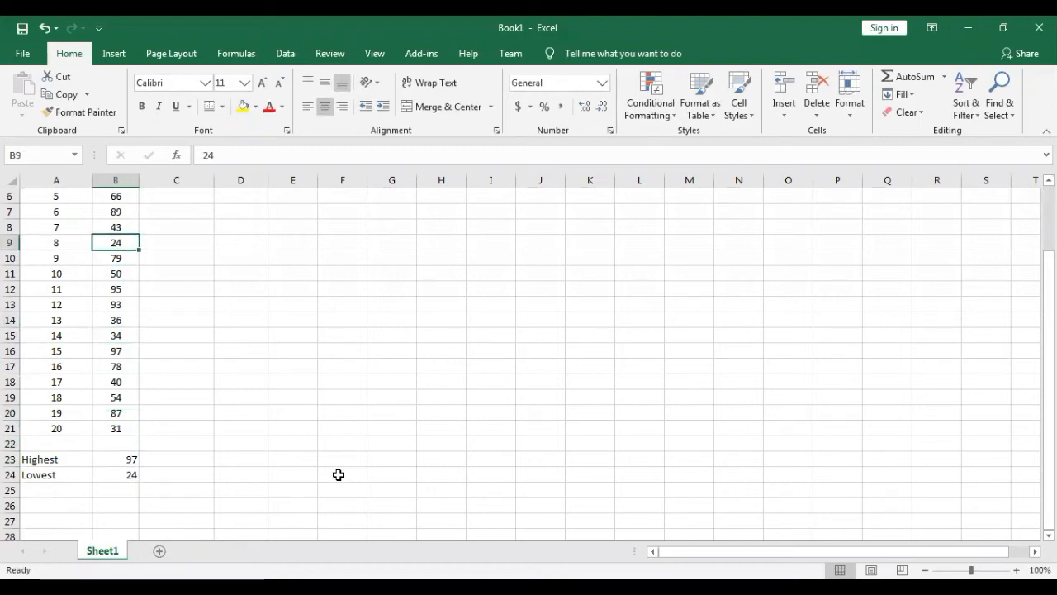
text(4)
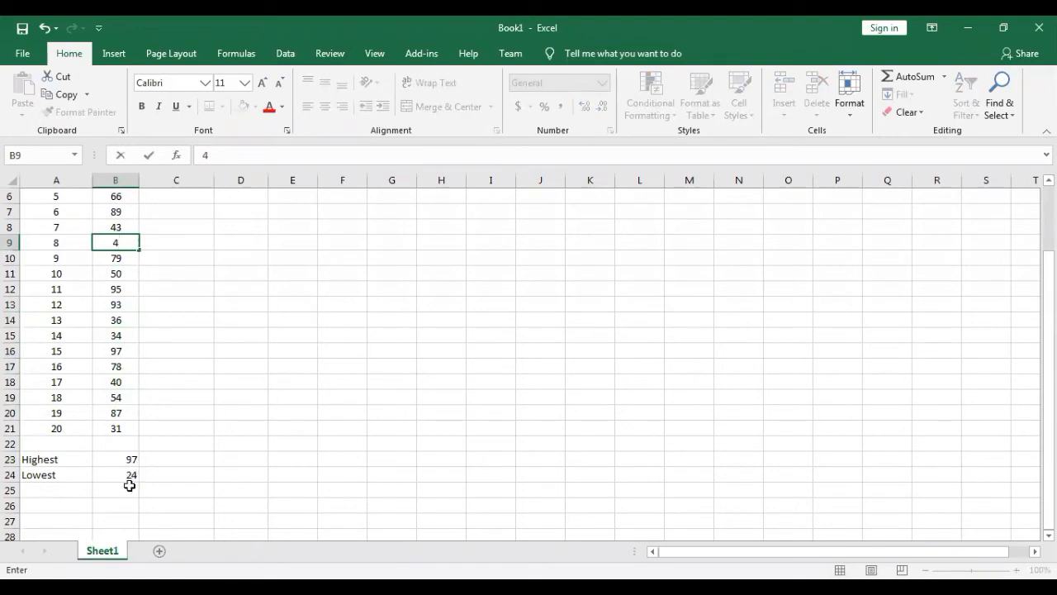
key(Return)
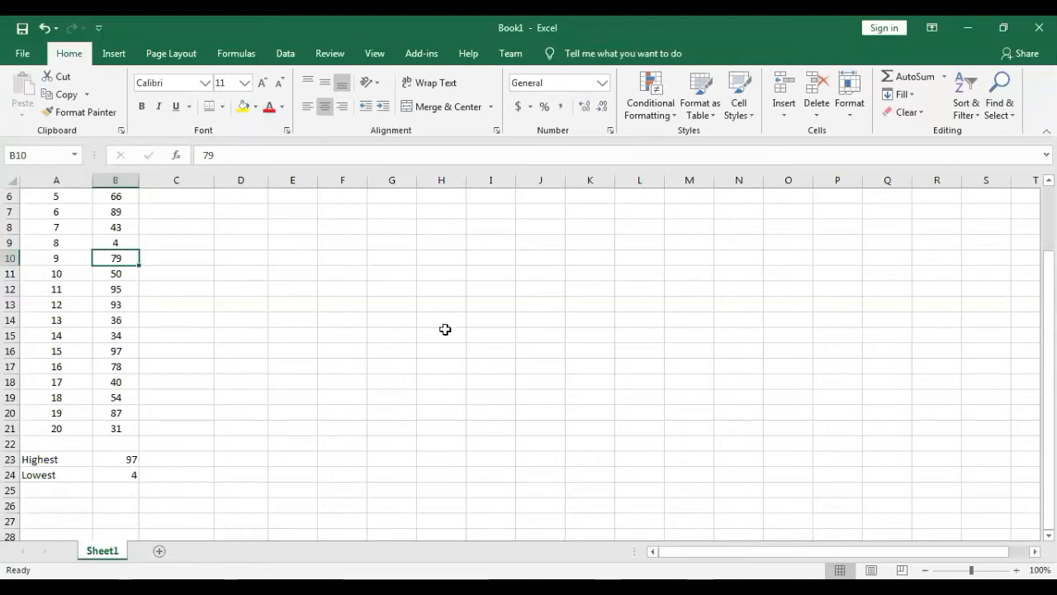
Step: Change the mark of student 9 in cell B10 to 98 to test the Highest formula
text(9)
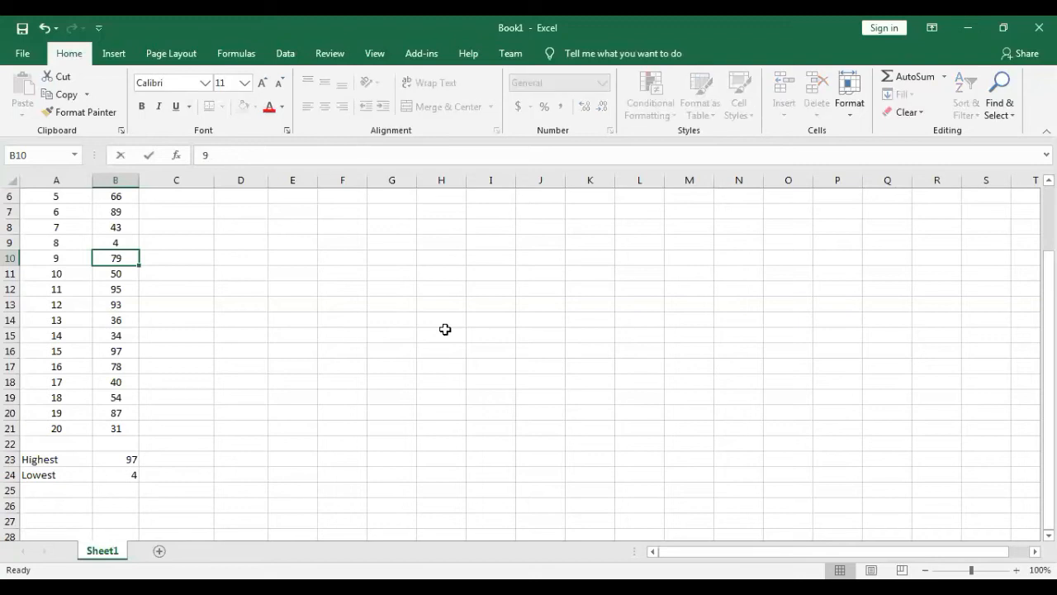
text(8)
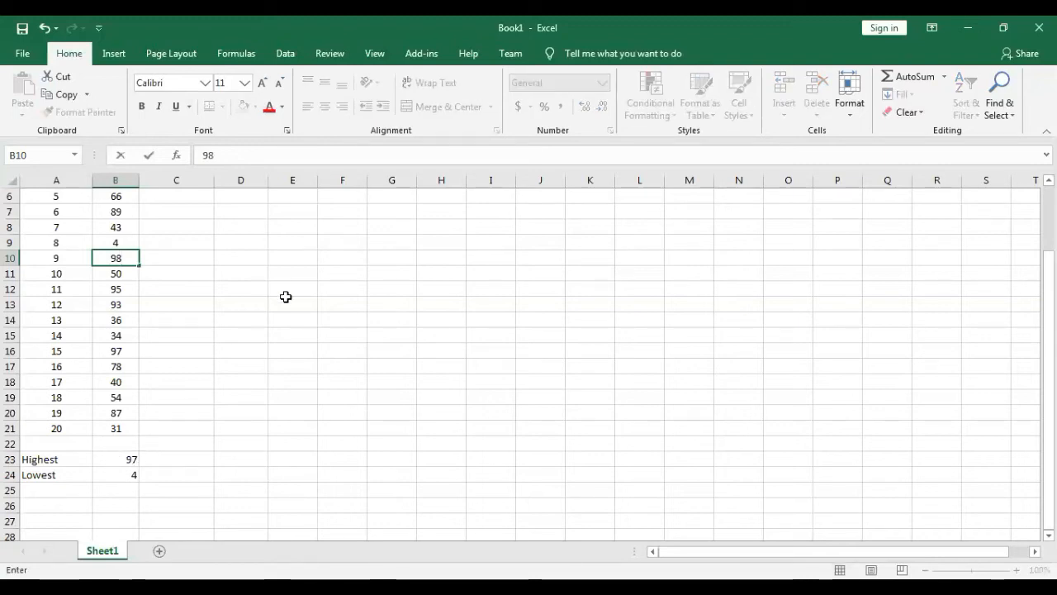
key(Return)
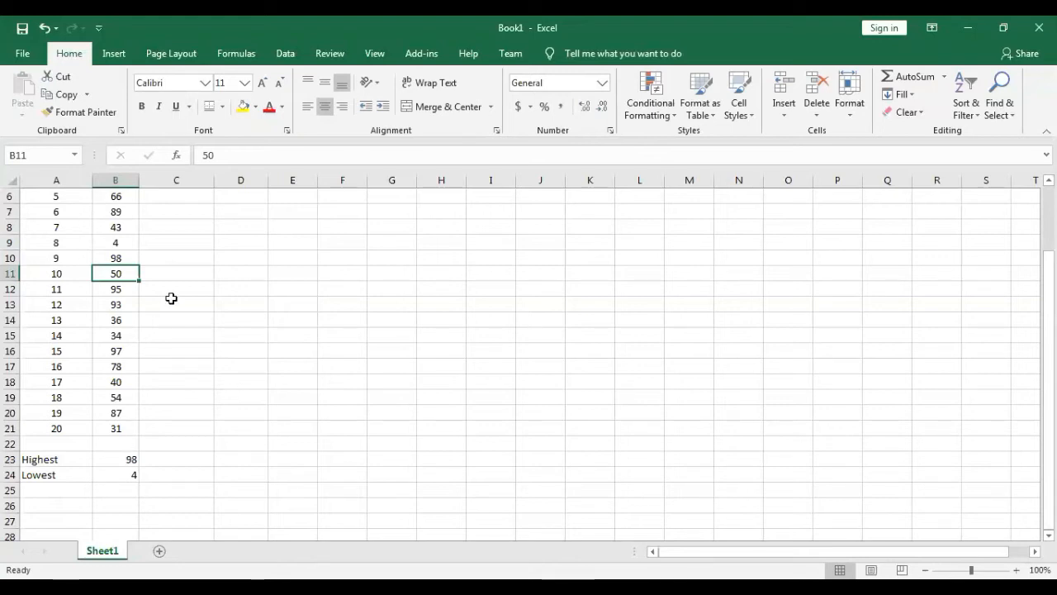
Step: Enter the label Average in cell A25 under Lowest
key(Left)
key(Down)
key(Down)
key(Down)
key(Down)
key(Down)
key(Down)
key(Down)
key(Down)
key(Down)
key(Down)
key(Down)
key(Down)
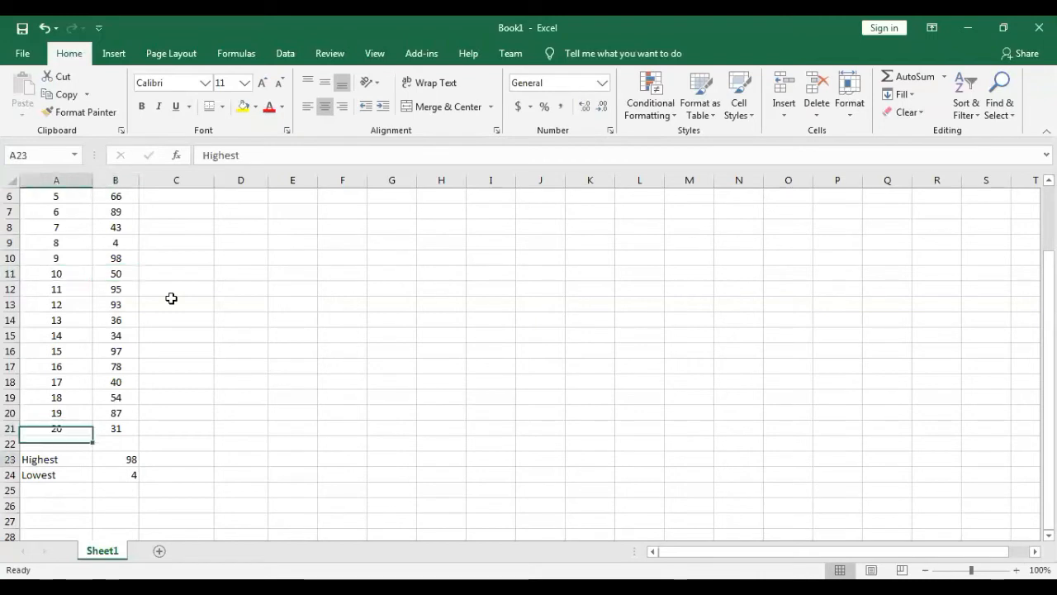
key(Down)
key(Down)
text(Average)
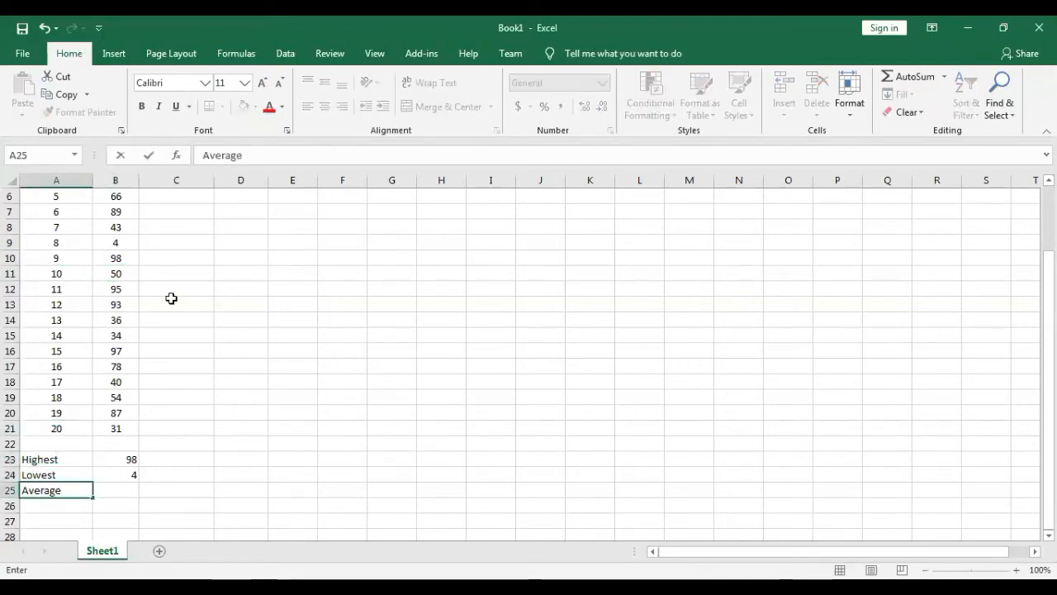
key(Tab)
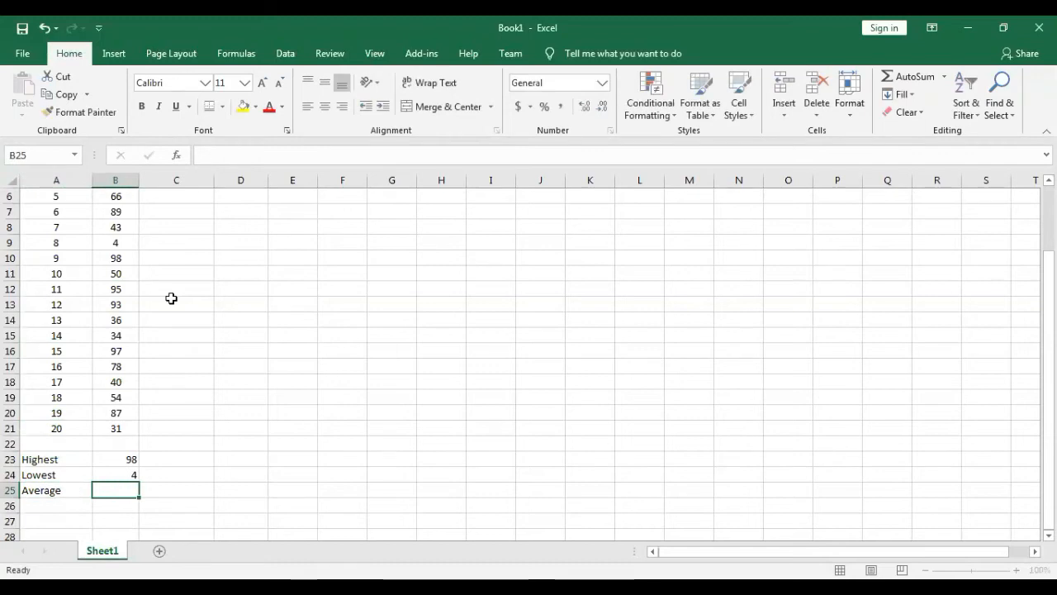
Step: Enter the formula =AVERAGE(B2:B21) in cell B25 beside the Average label
text(=)
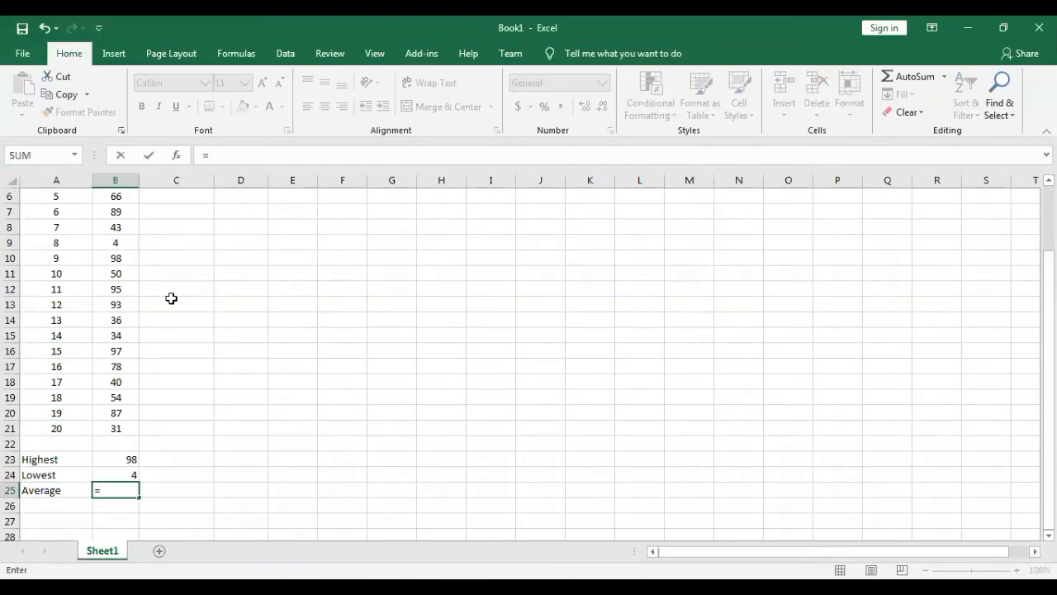
text(av)
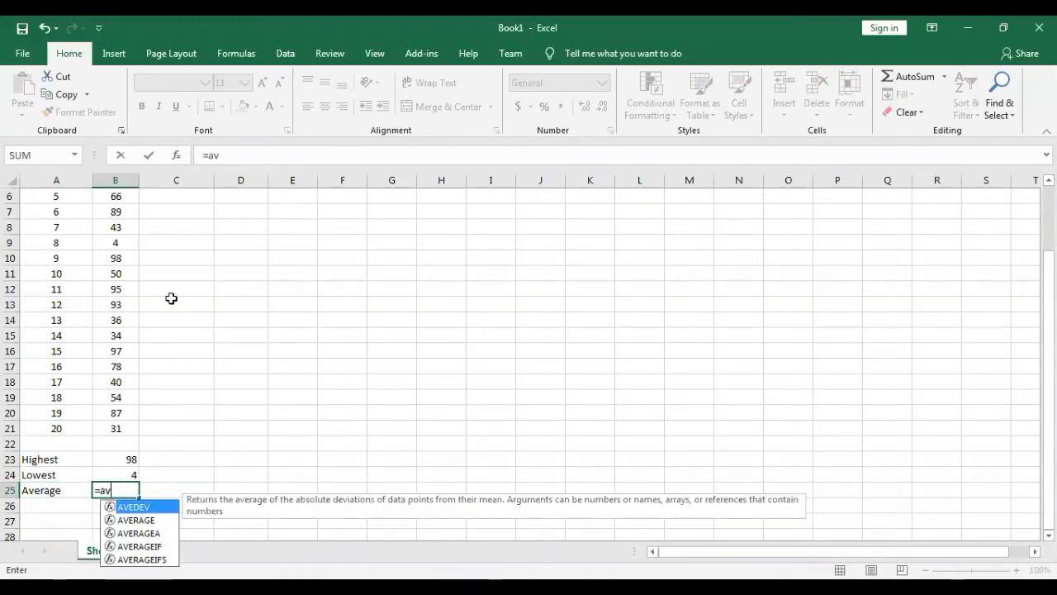
key(Down)
key(Tab)
key(Up)
key(Up)
key(Up)
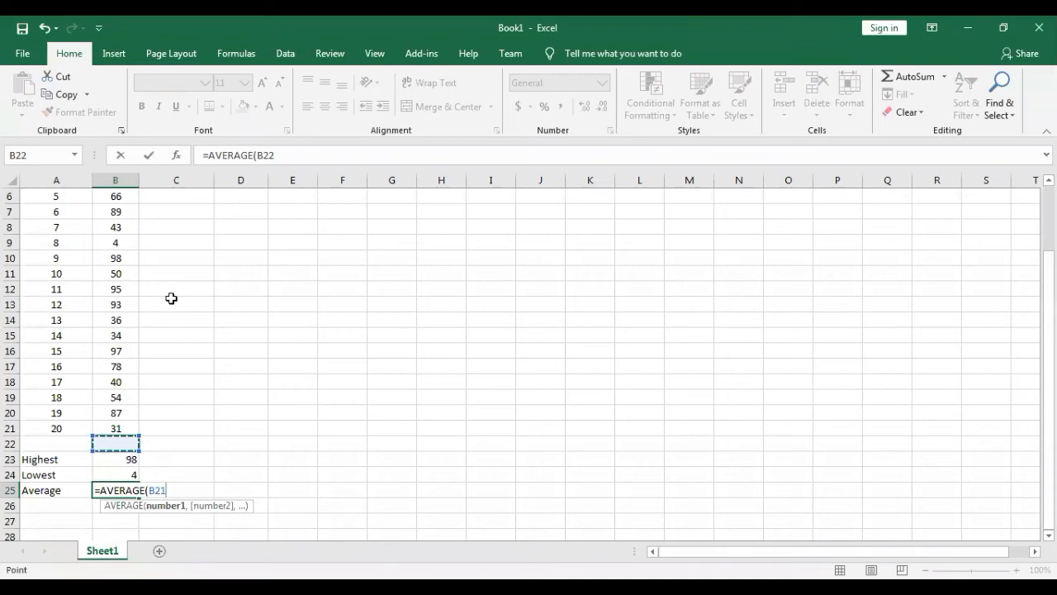
key(ctrl+shift+Up)
key(Return)
key(Up)
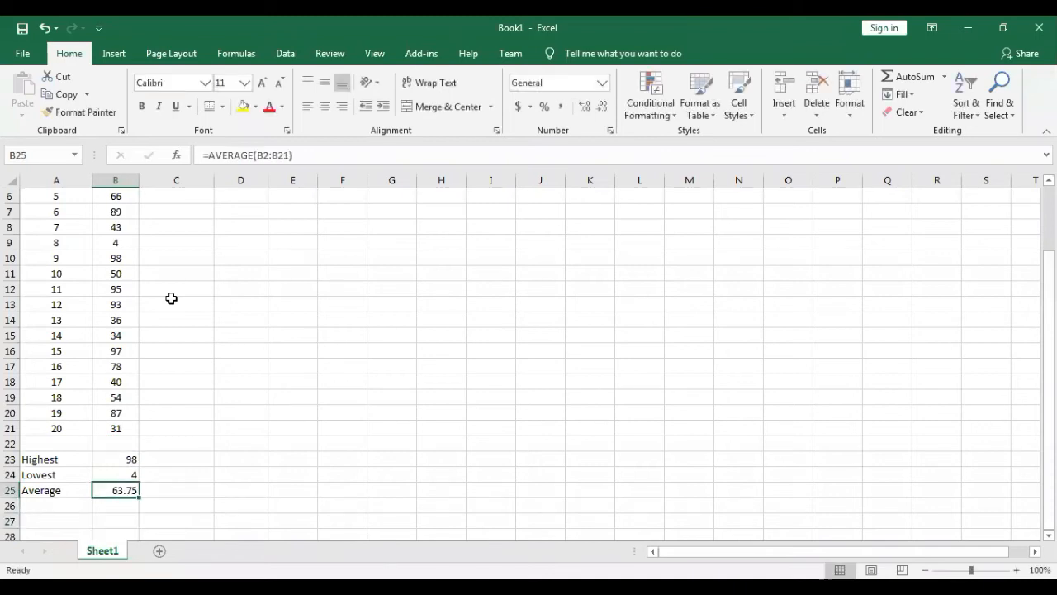
Step: Delete the student numbers in A2:A21 of the Std column
key(Down)
key(Up)
key(Up)
key(Up)
key(Left)
key(Up)
key(Up)
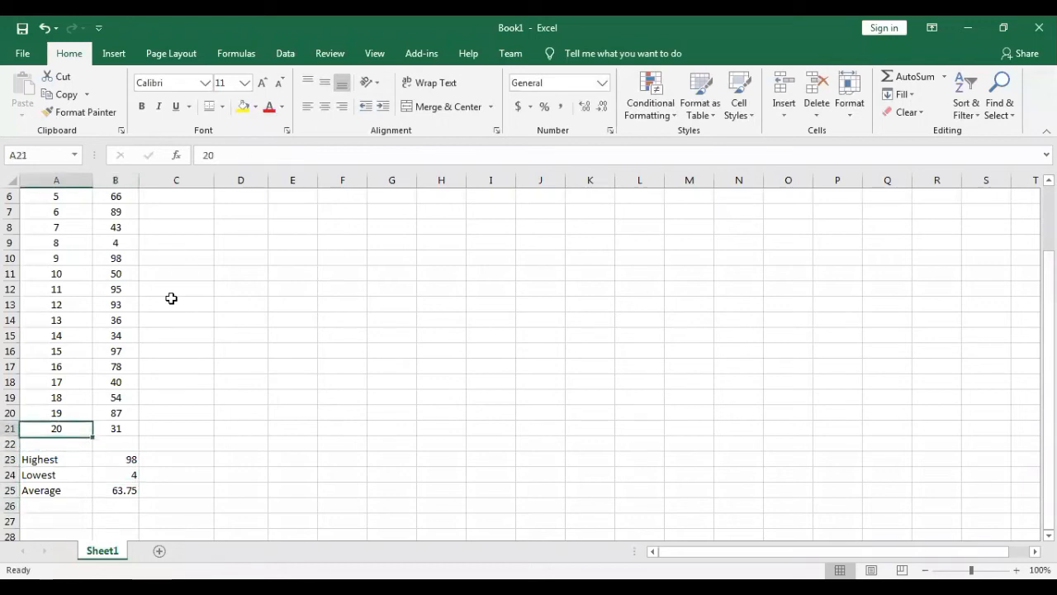
key(ctrl+shift+Up)
key(Delete)
Step: Review the marks in column B from the summary rows up through the list
key(Down)
key(Down)
key(Down)
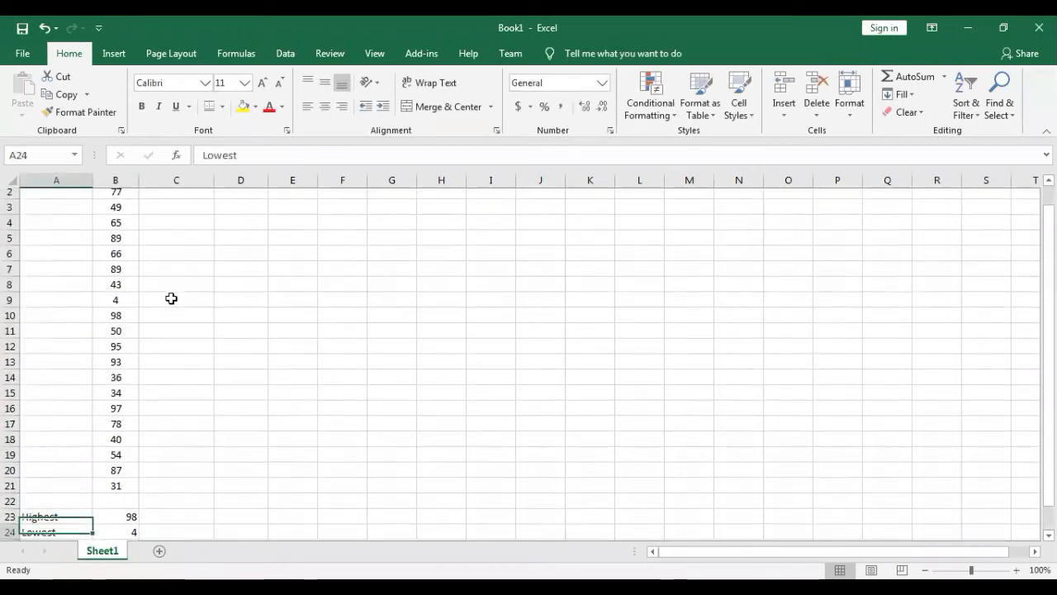
key(Down)
key(Right)
key(Up)
key(Up)
key(Up)
key(Up)
key(Up)
key(Up)
key(Up)
key(Up)
key(Up)
key(Up)
key(Up)
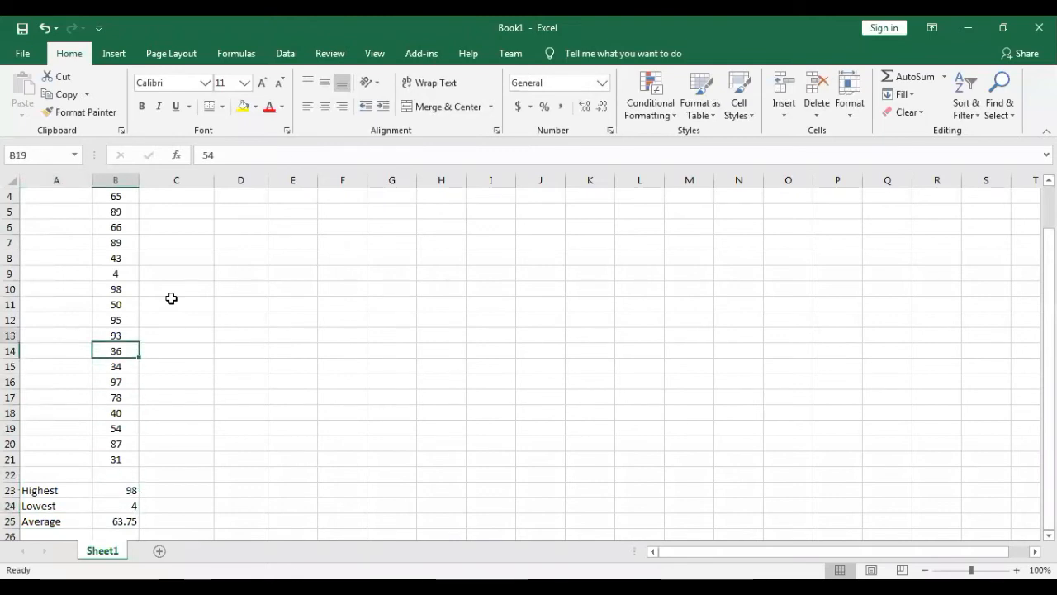
key(Up)
key(Up)
key(Up)
key(Up)
key(Up)
key(Up)
key(Up)
key(Up)
key(Up)
key(Up)
key(Up)
key(Up)
key(Up)
Step: Enter the label total std in cell A26 under Average
key(Down)
key(Down)
key(Down)
key(Down)
key(Down)
key(Down)
key(Down)
key(Down)
key(Down)
key(Down)
key(Down)
key(Down)
key(Down)
key(Down)
key(Down)
key(Down)
key(Down)
key(Down)
key(Down)
key(Down)
key(Down)
key(Down)
key(Left)
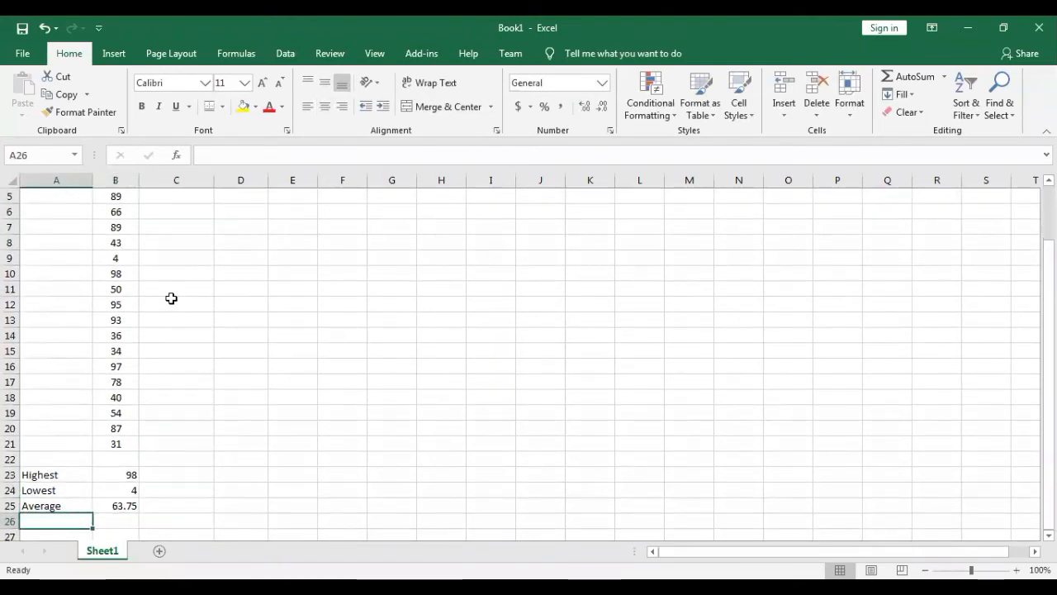
text(tot)
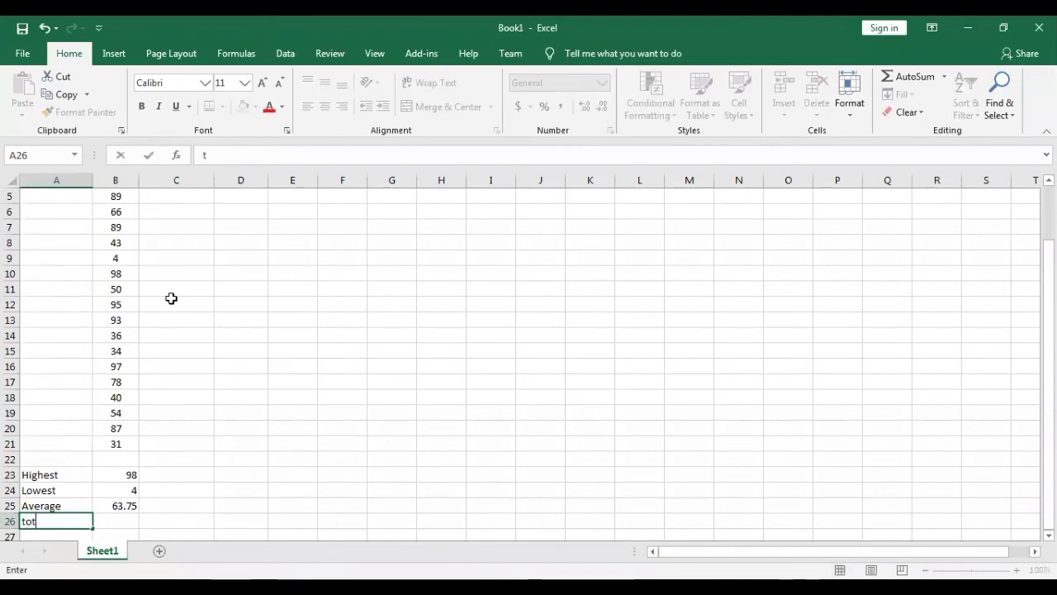
text(al std)
key(Tab)
Step: Enter the formula =COUNT(B2:B21) in cell B26 beside the total std label
text(=)
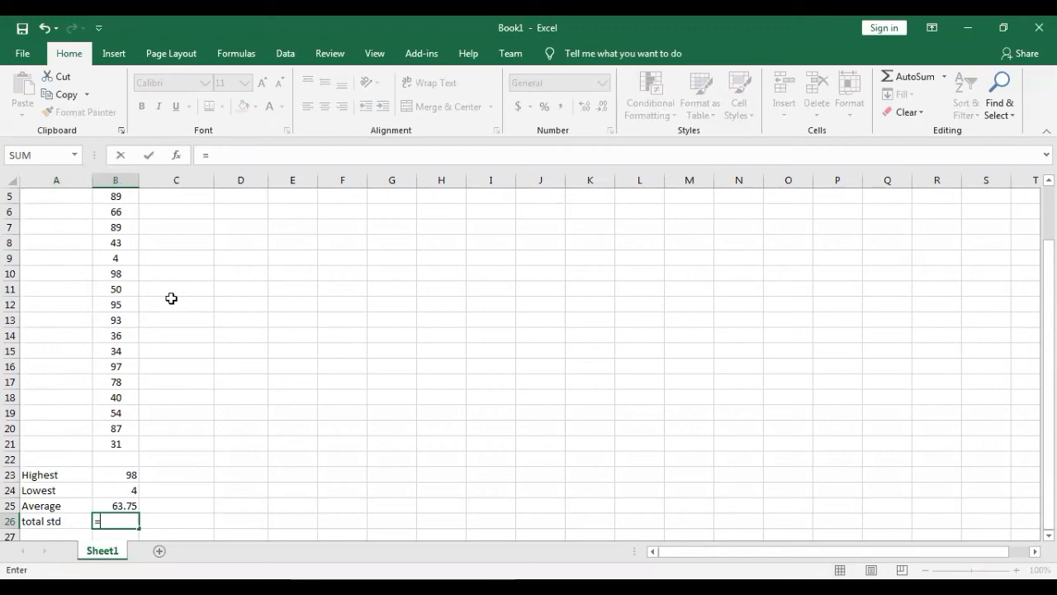
text(count)
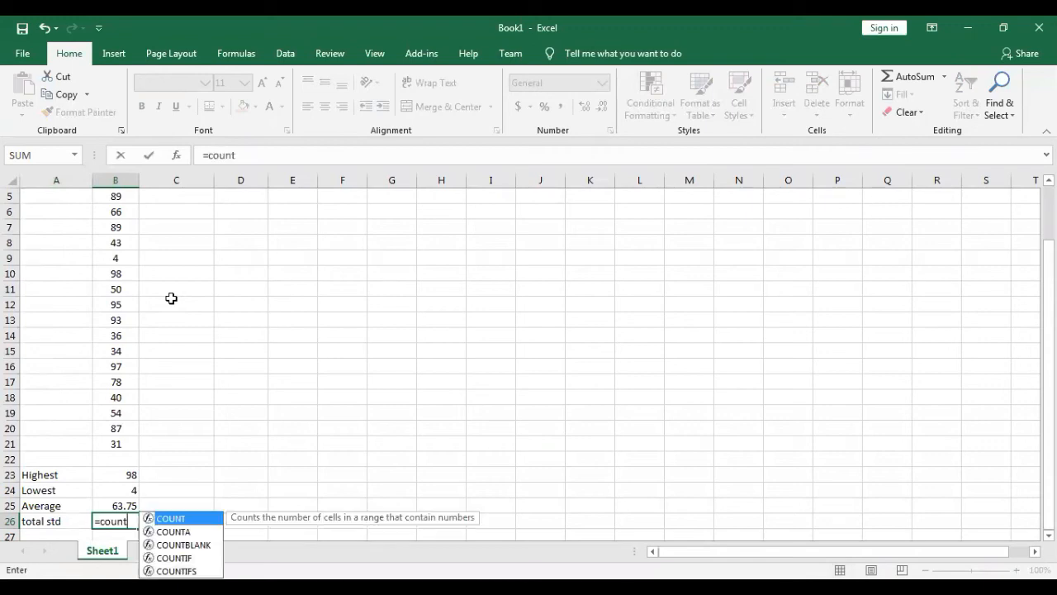
key(Tab)
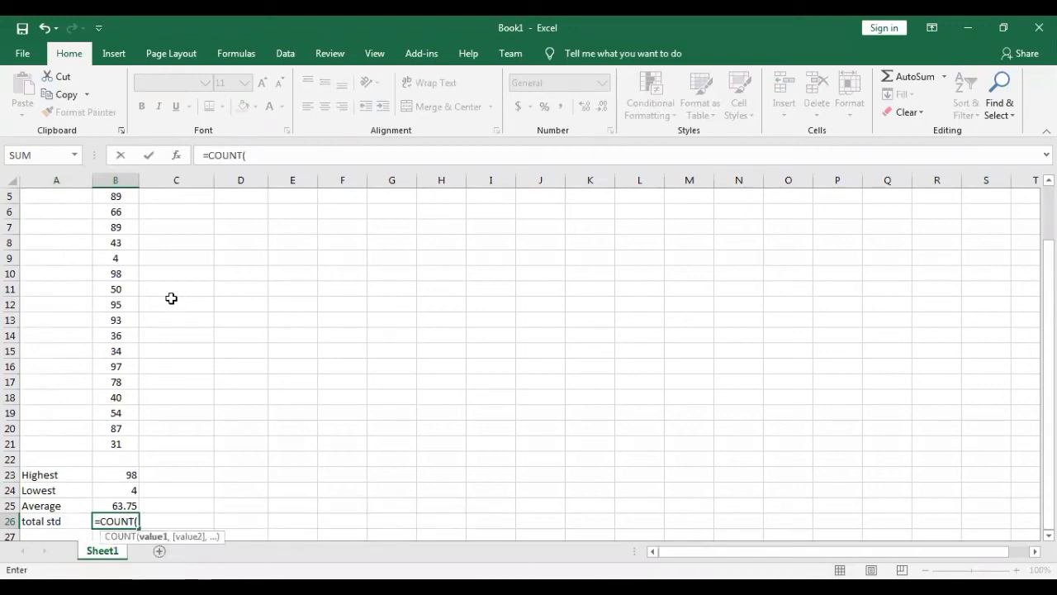
key(Up)
key(Up)
key(Up)
key(Up)
key(Up)
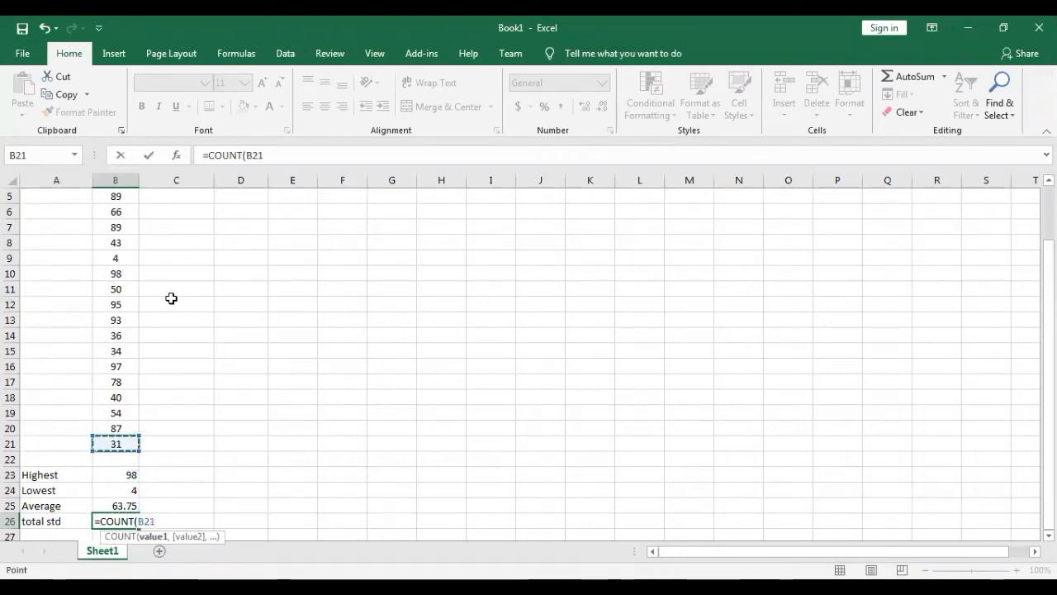
key(ctrl+shift+Up)
key(Return)
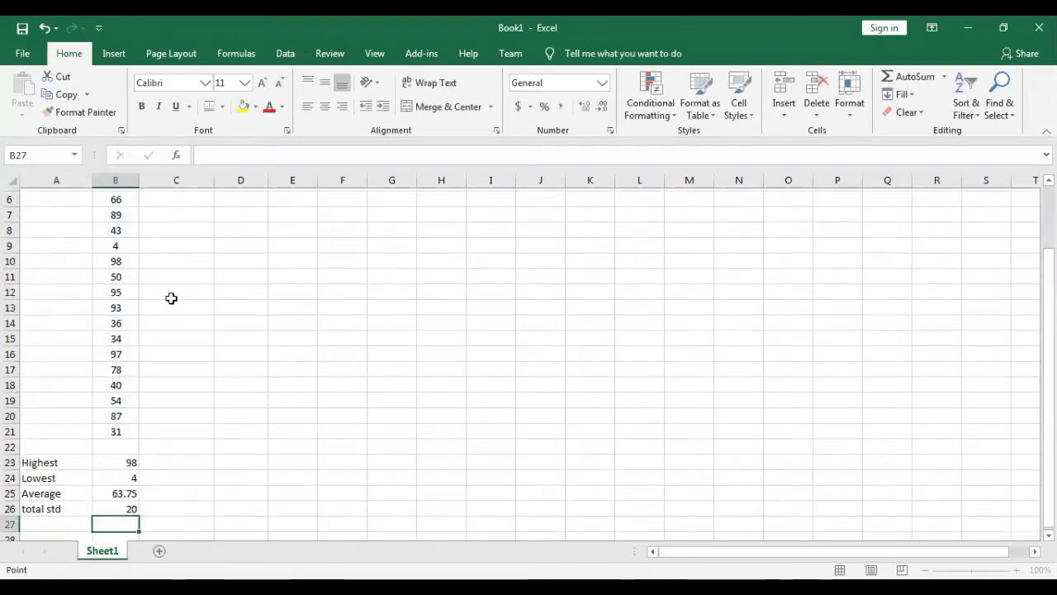
key(Up)
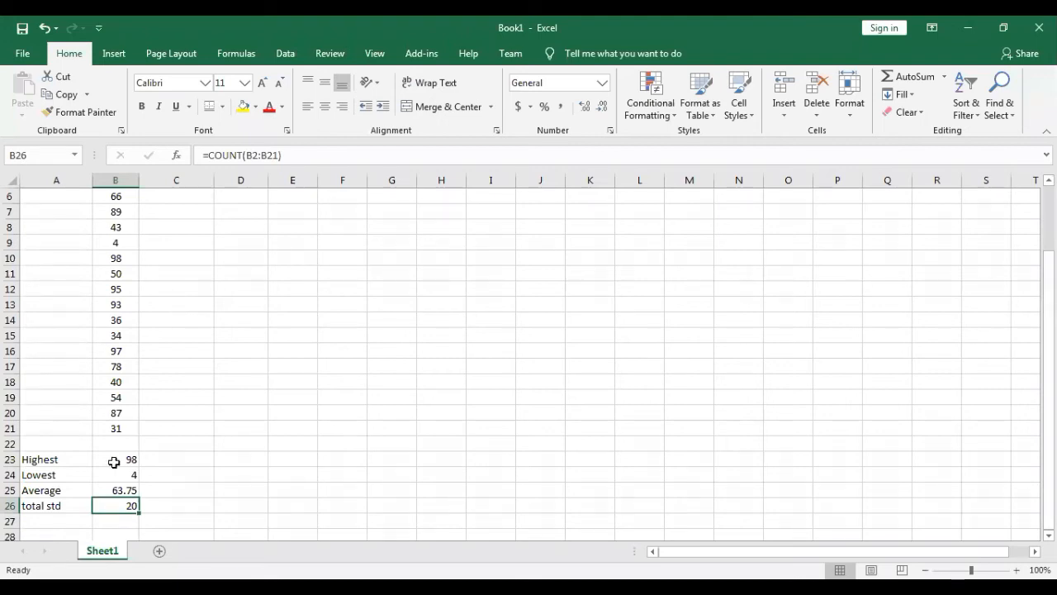
Step: Undo the COUNT formula, the total std label and the deletion of the student numbers in column A
key(ctrl+z)
key(ctrl+z)
key(ctrl+z)
key(ctrl+z)
key(ctrl+z)
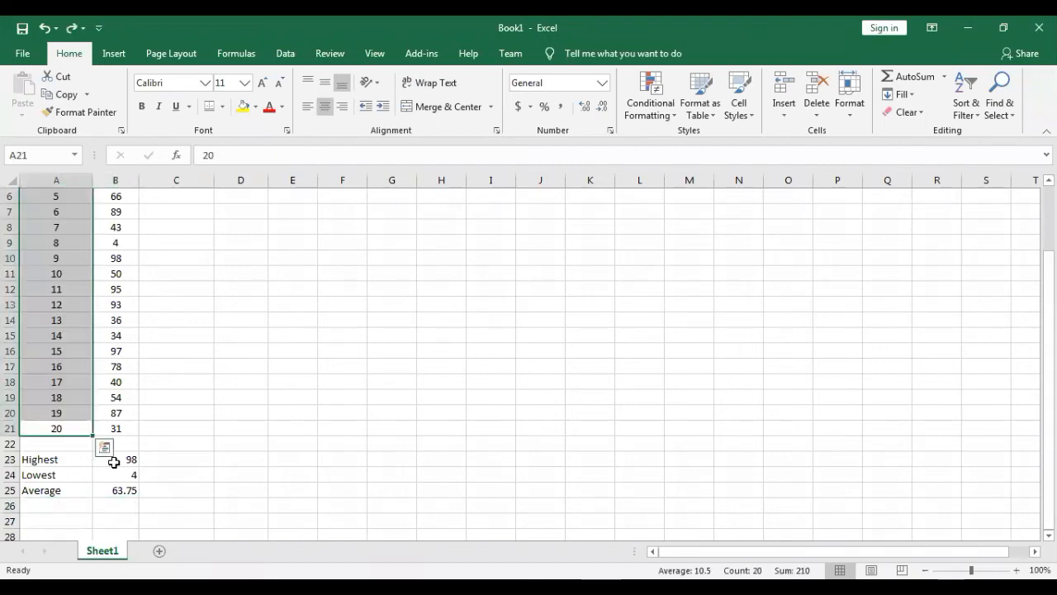
Step: Highlight the marks in B2:B21 that are greater than 79 with Green Fill with Dark Green Text using conditional formatting
key(Up)
key(Up)
key(Up)
key(Up)
key(Up)
key(Up)
key(Up)
key(Up)
key(Up)
key(Up)
key(Up)
key(Up)
key(Up)
key(Up)
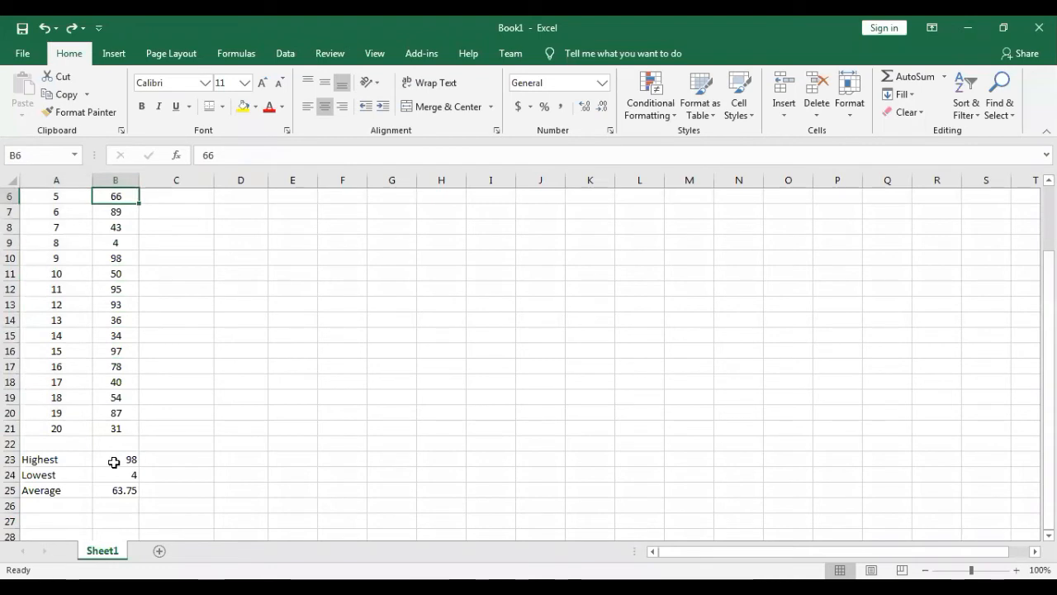
key(ctrl+Home)
key(Right)
key(Down)
key(ctrl+shift+Down)
key(Up)
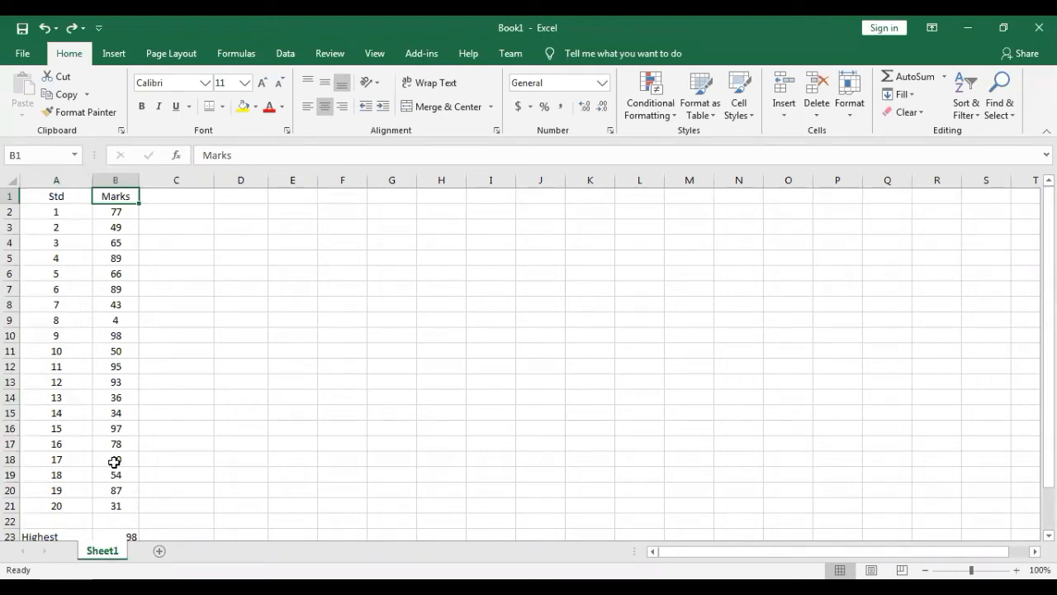
key(Down)
key(ctrl+shift+Down)
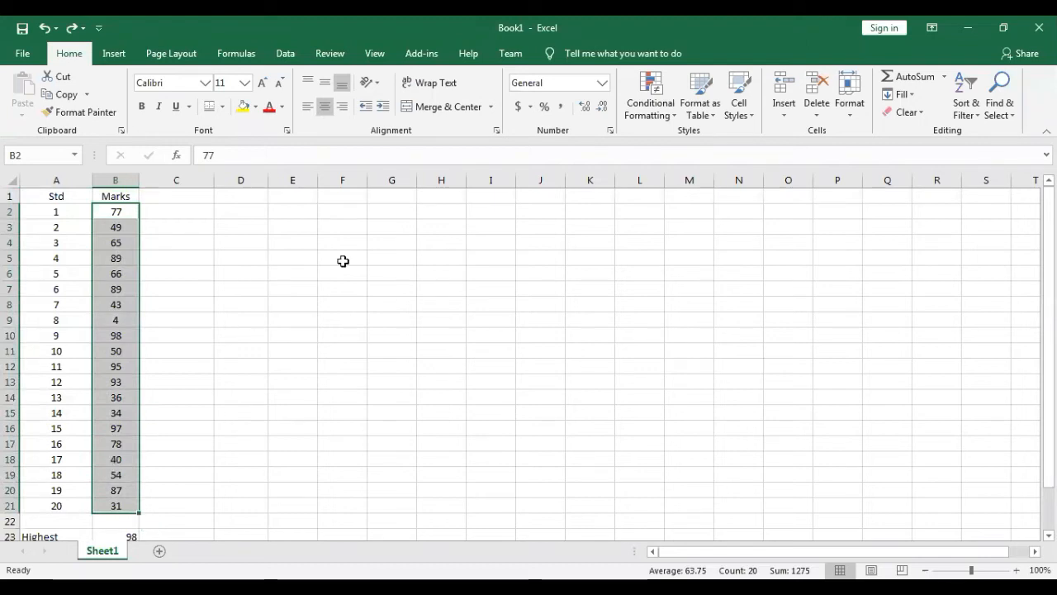
click(670, 122)
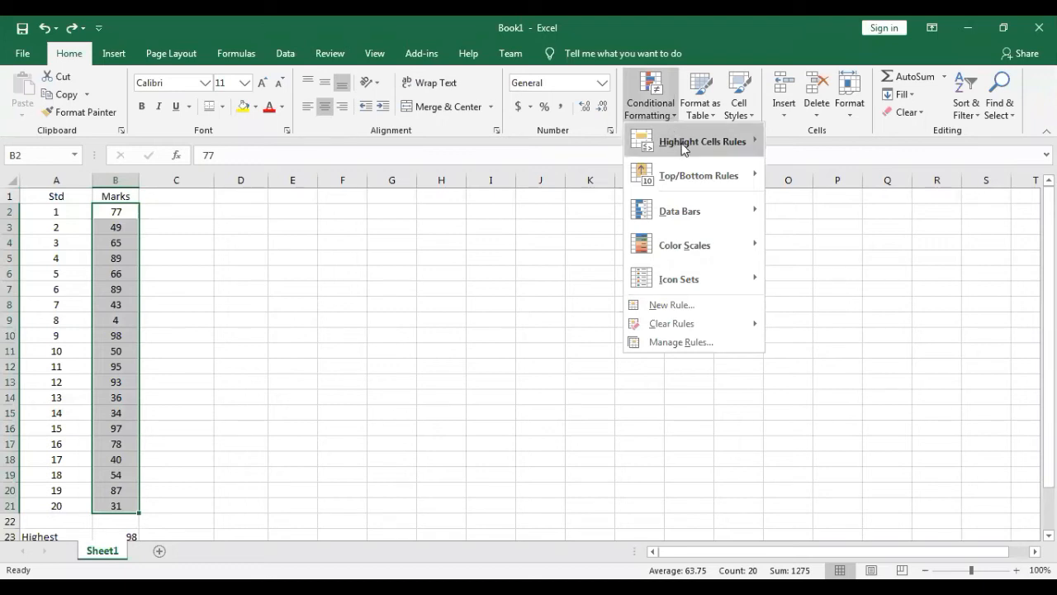
mouse_move(684, 149)
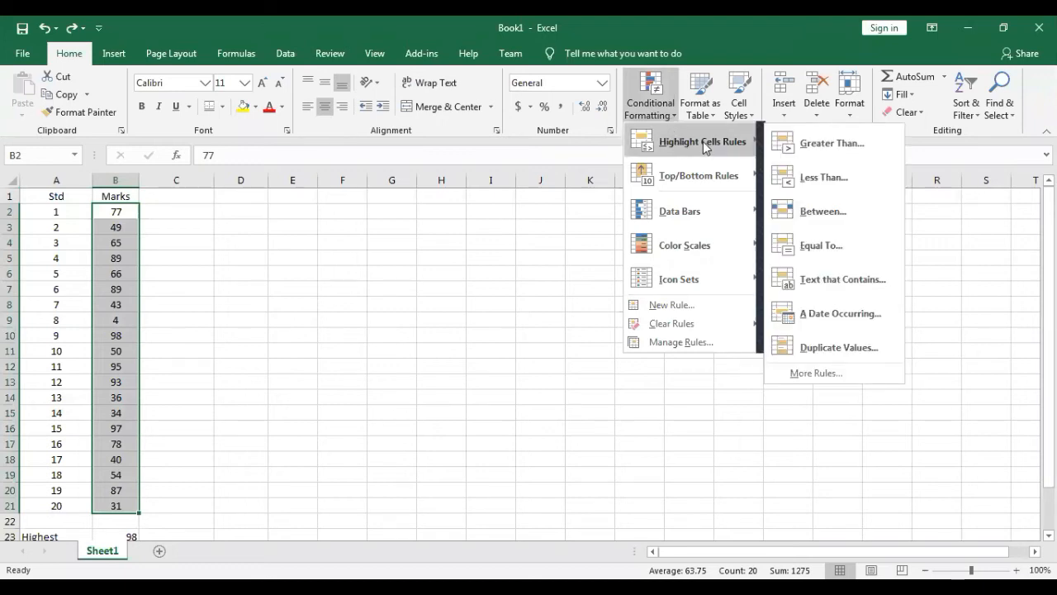
click(829, 143)
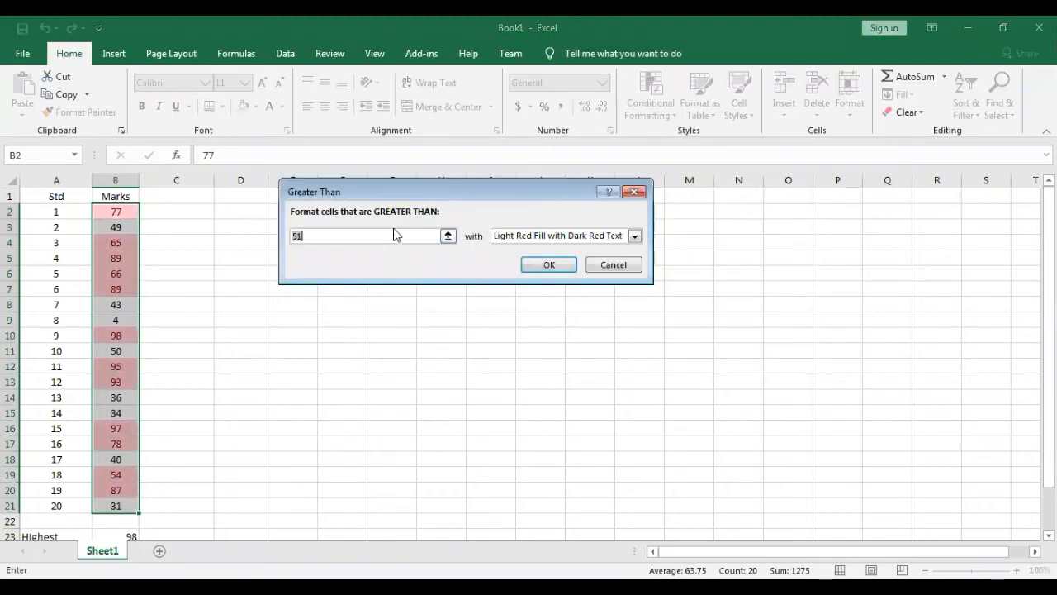
key(BackSpace)
key(BackSpace)
text(80)
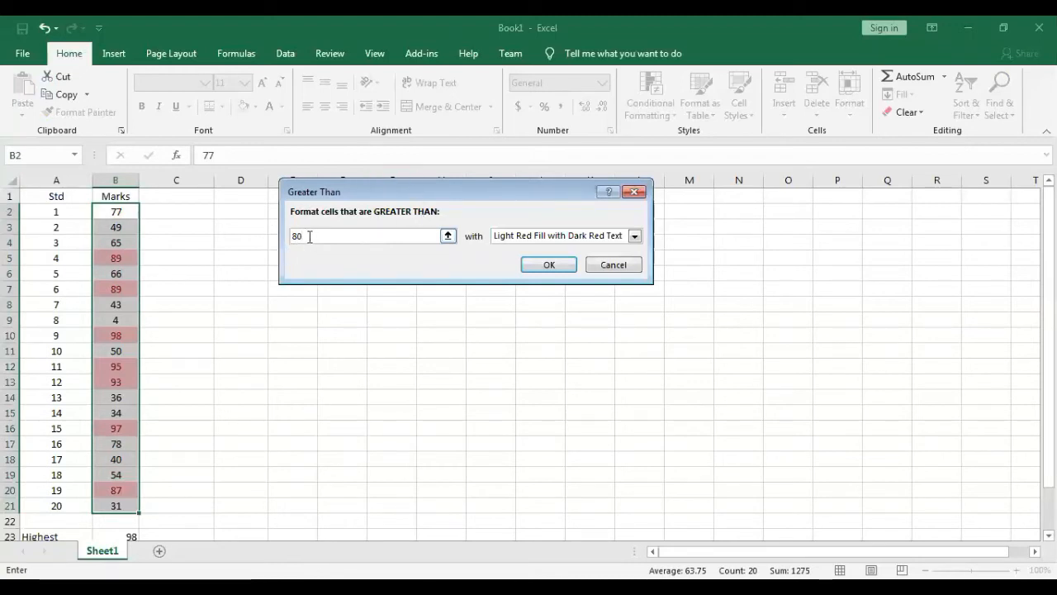
key(BackSpace)
key(BackSpace)
text(79)
click(633, 237)
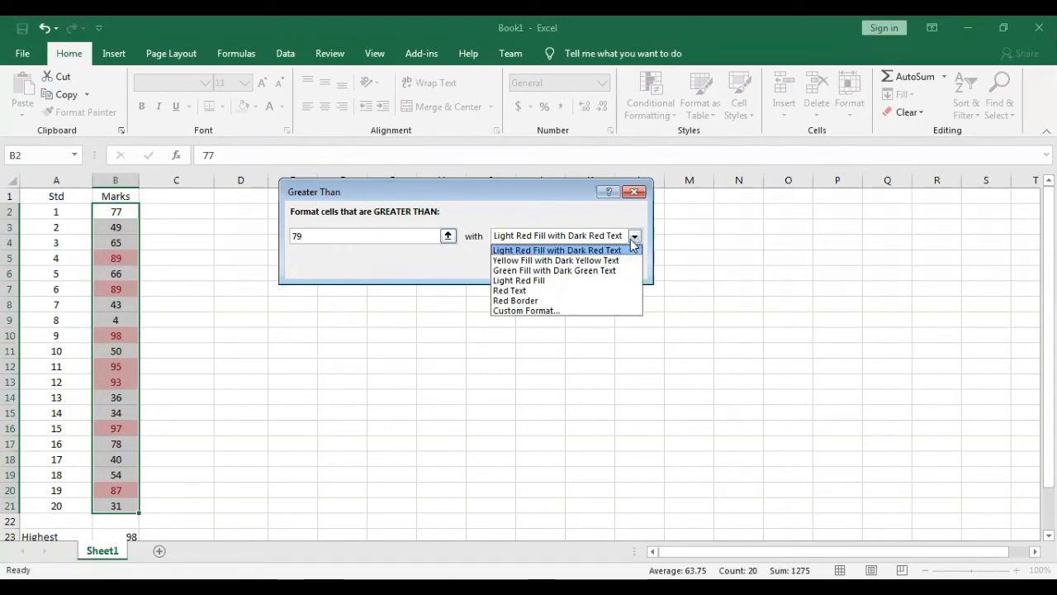
click(570, 271)
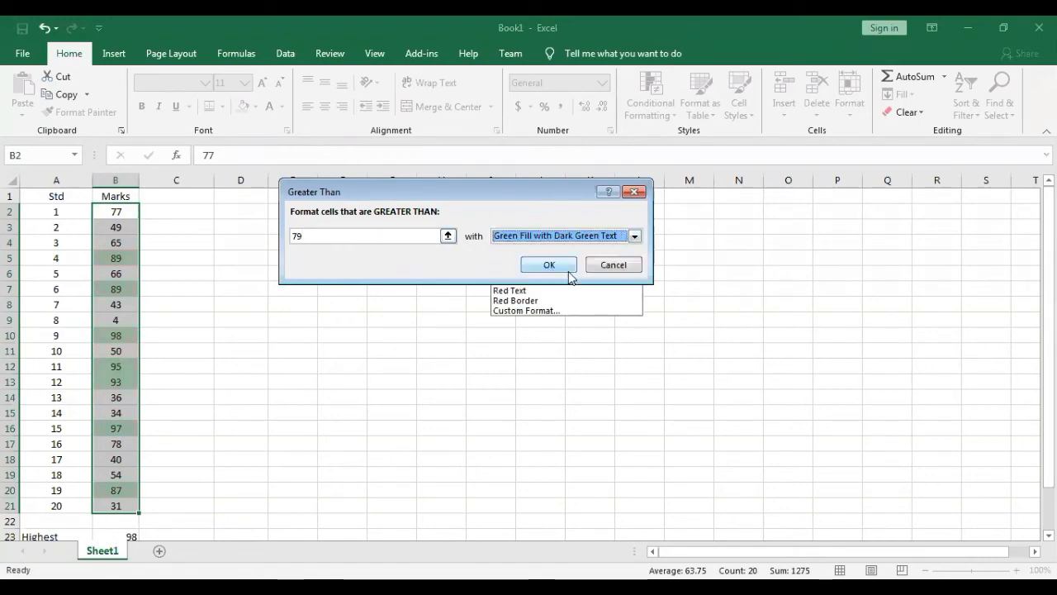
click(562, 268)
click(396, 354)
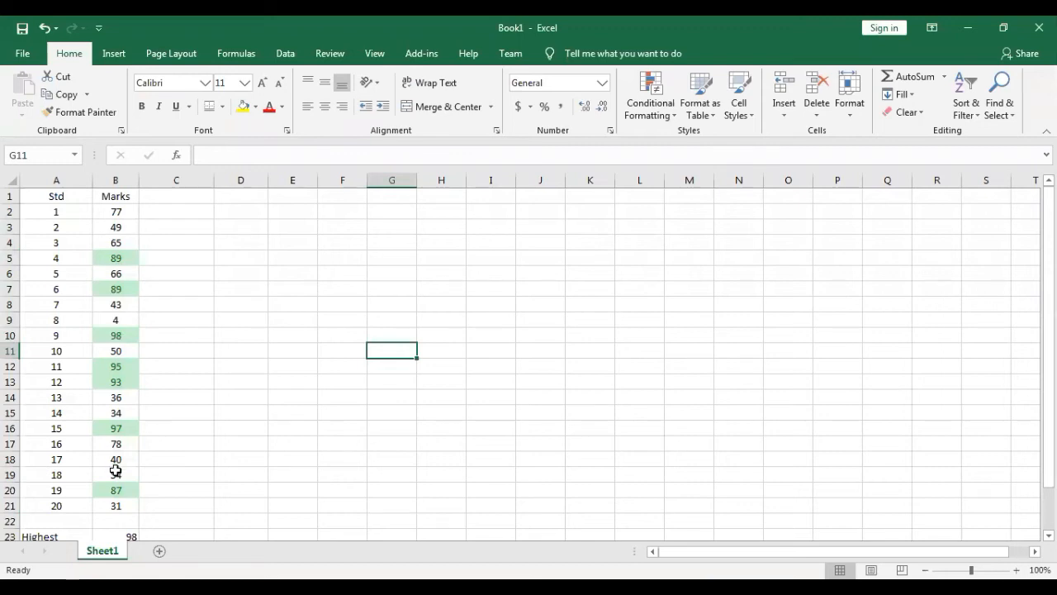
Step: Highlight the marks in B2:B21 that are less than 40 with Light Red Fill with Dark Red Text using conditional formatting
click(120, 212)
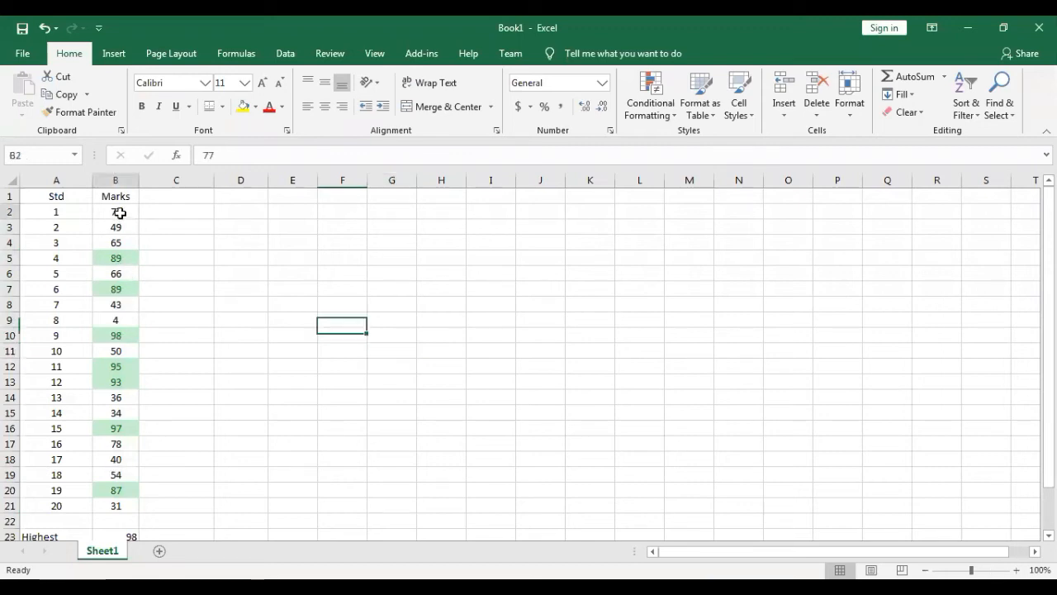
key(ctrl+shift+Down)
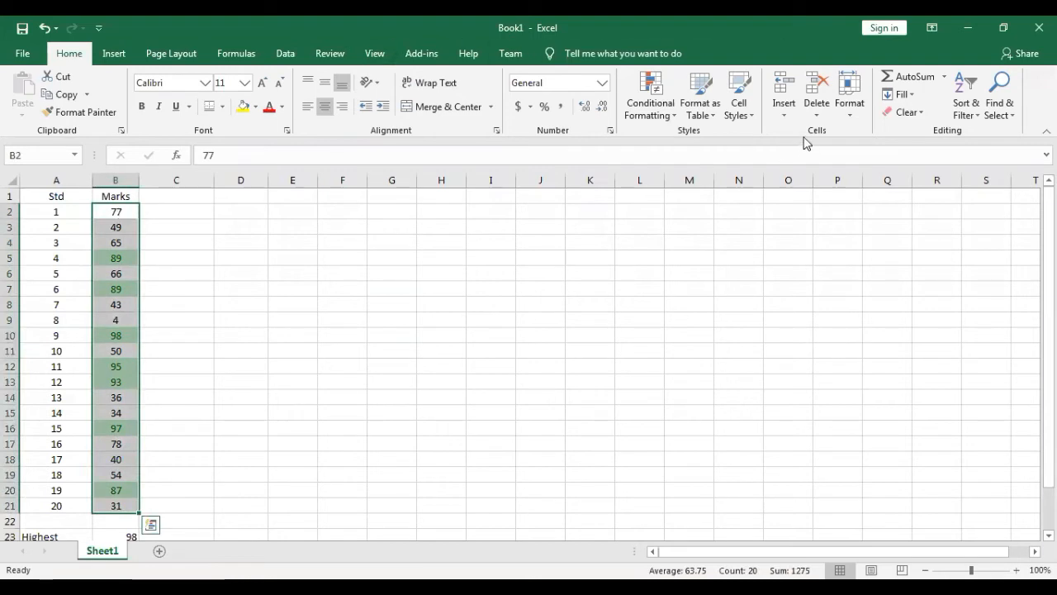
click(674, 120)
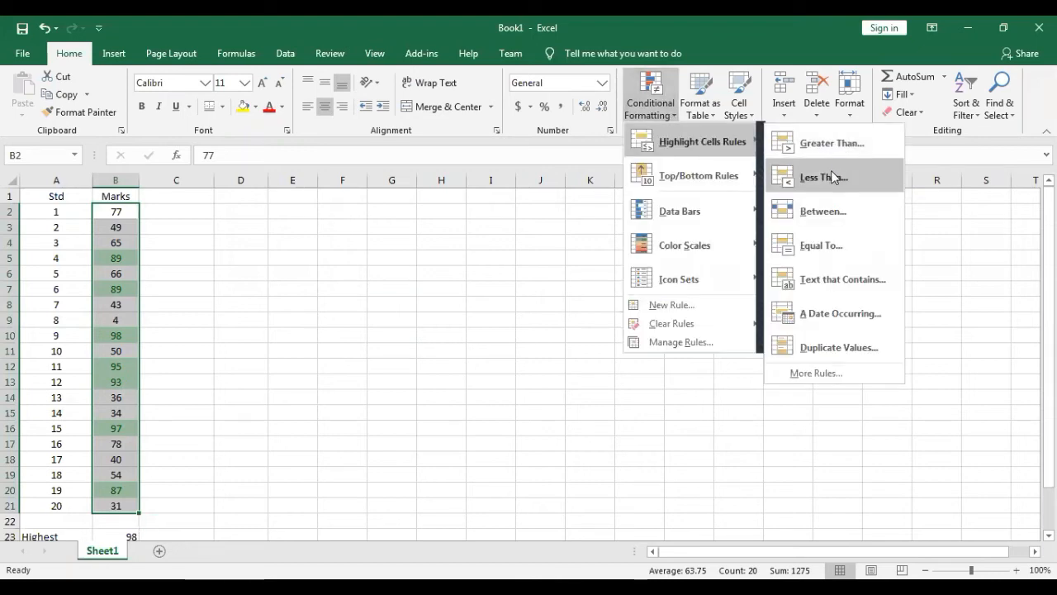
click(831, 171)
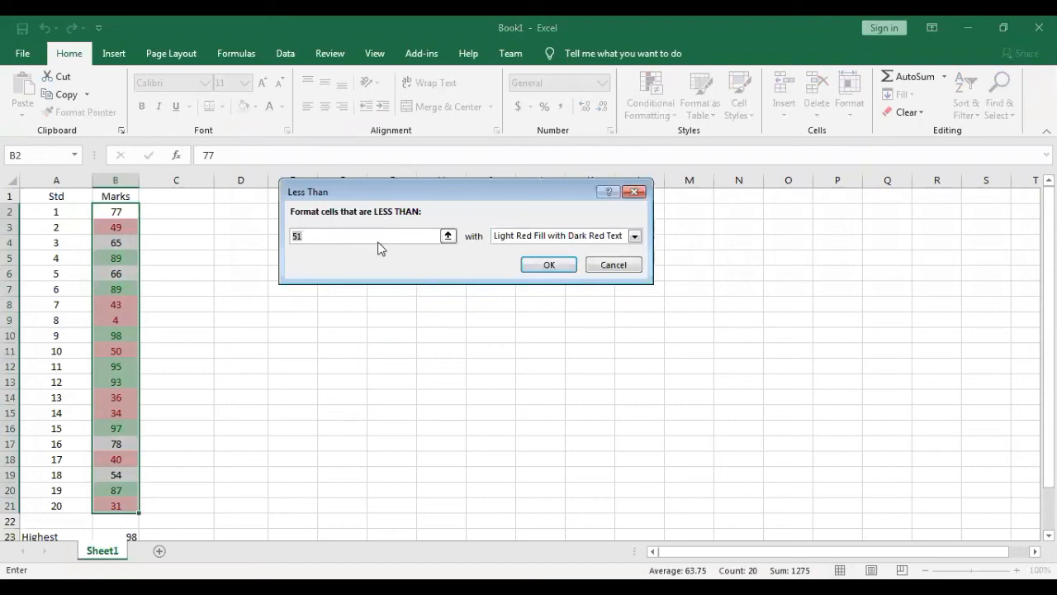
text(40)
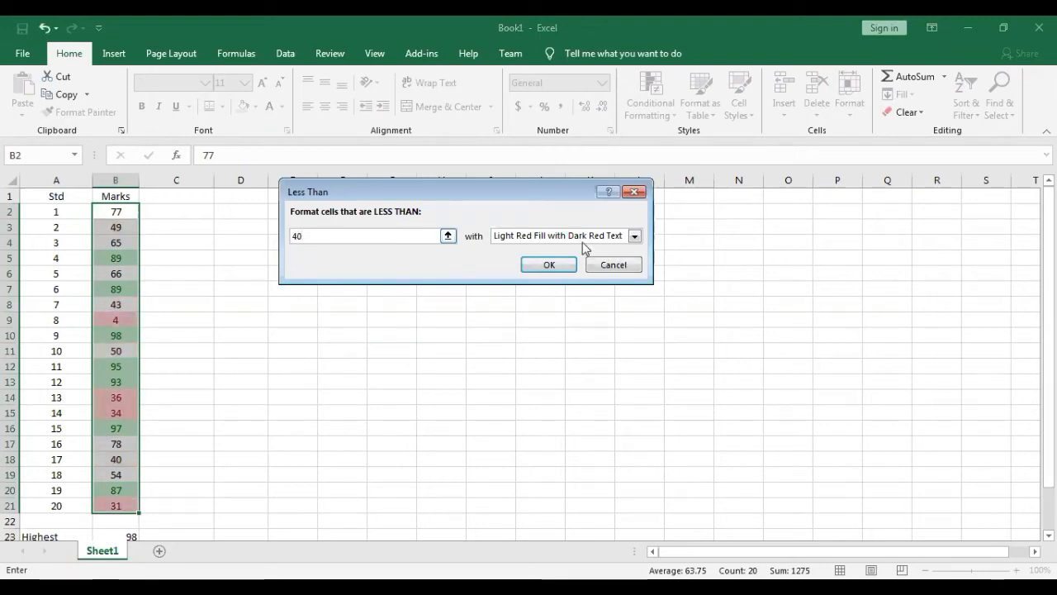
click(549, 265)
click(446, 333)
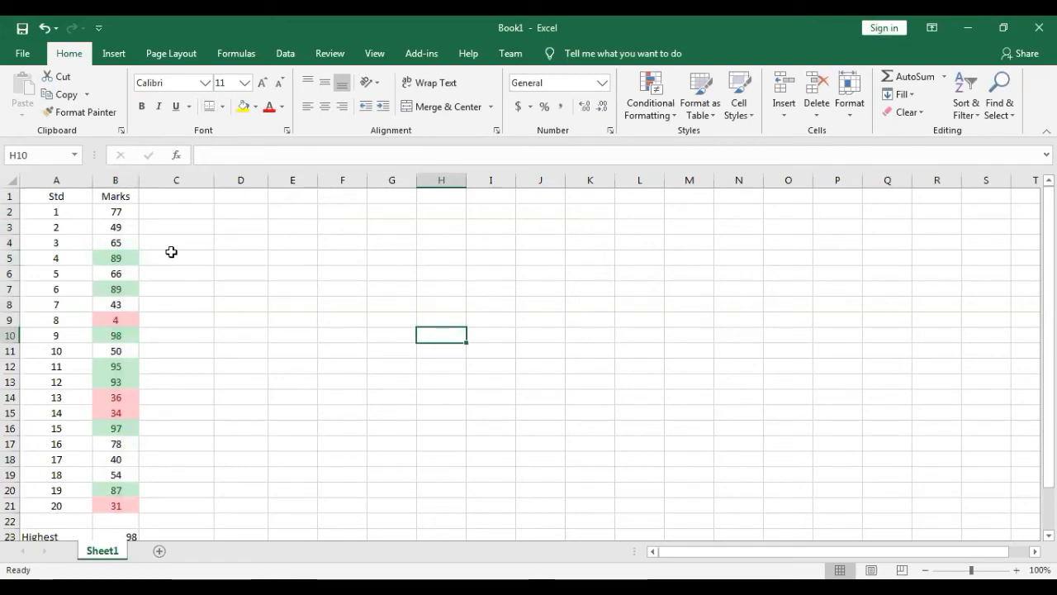
Step: Clear the conditional formatting rules from the marks in B2:B21 only
click(128, 214)
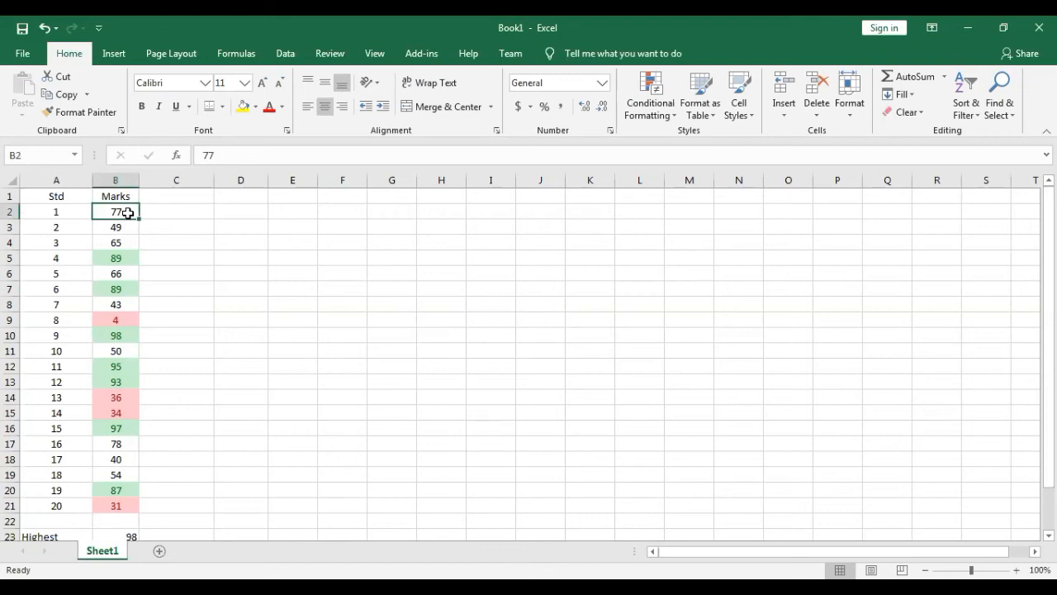
key(ctrl+shift+Down)
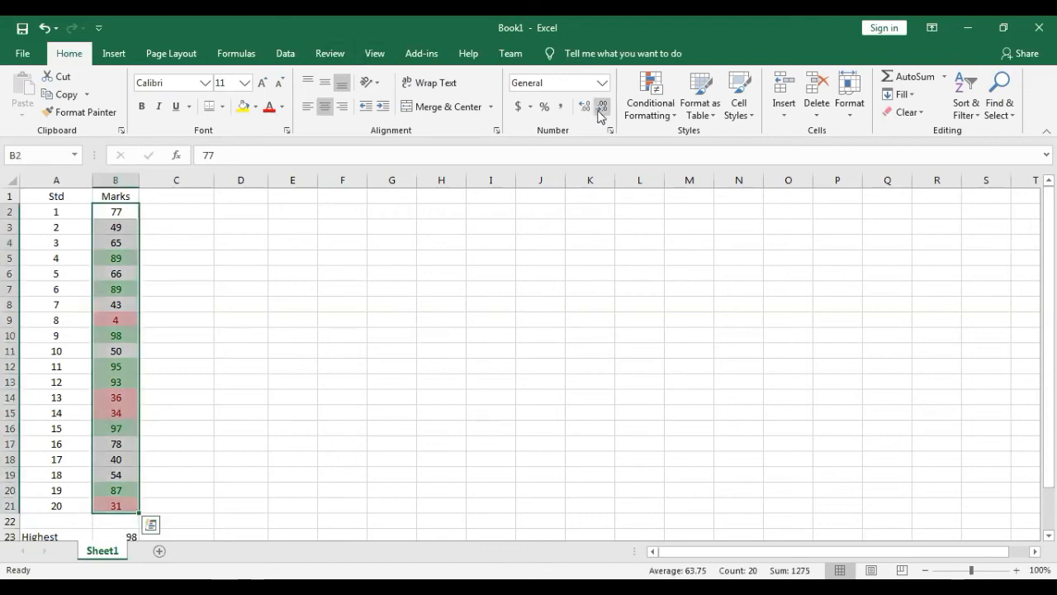
click(668, 119)
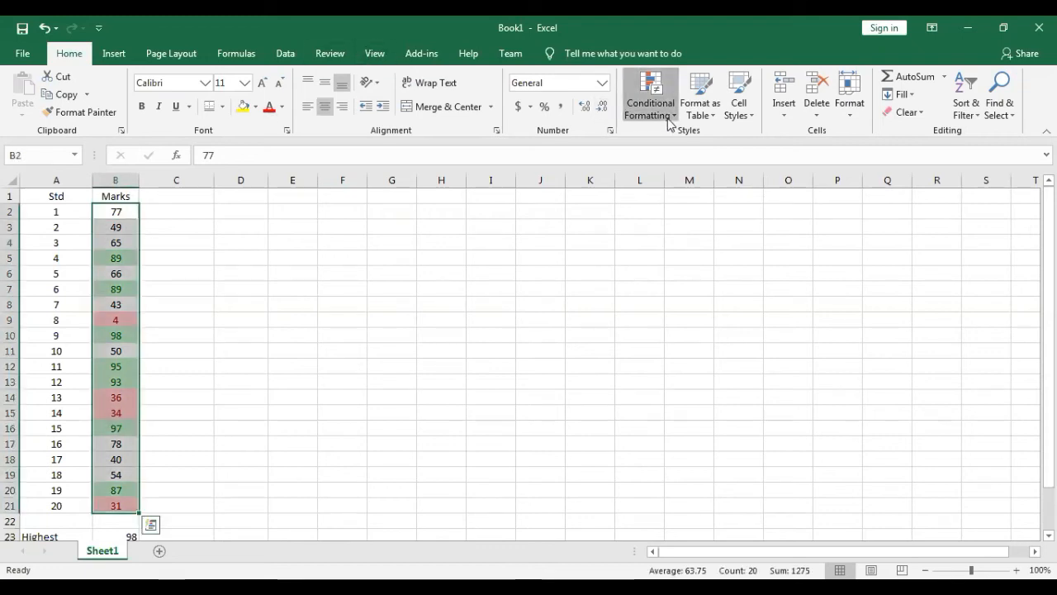
mouse_move(703, 141)
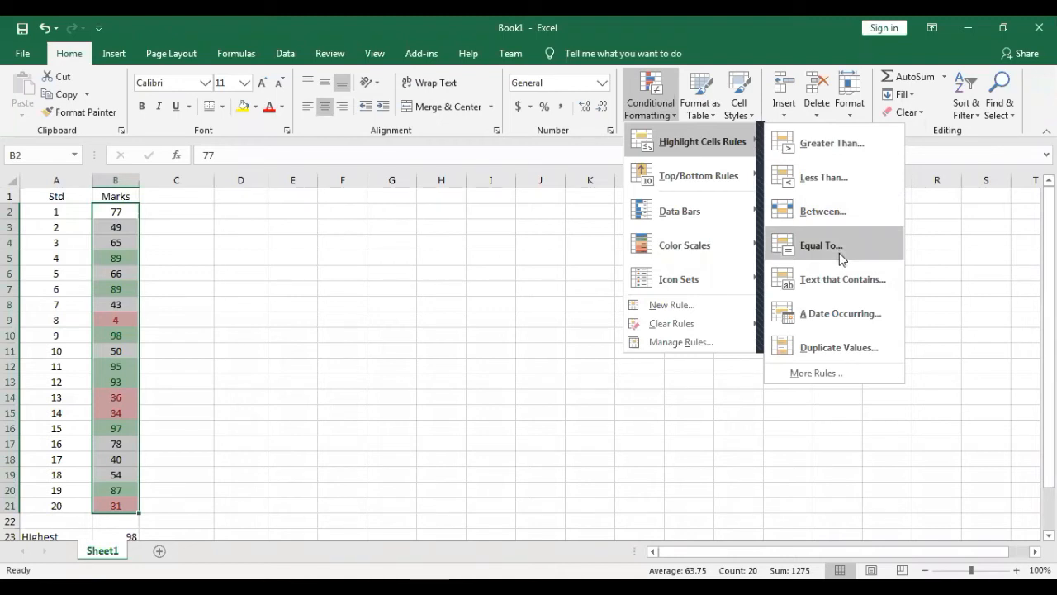
mouse_move(712, 183)
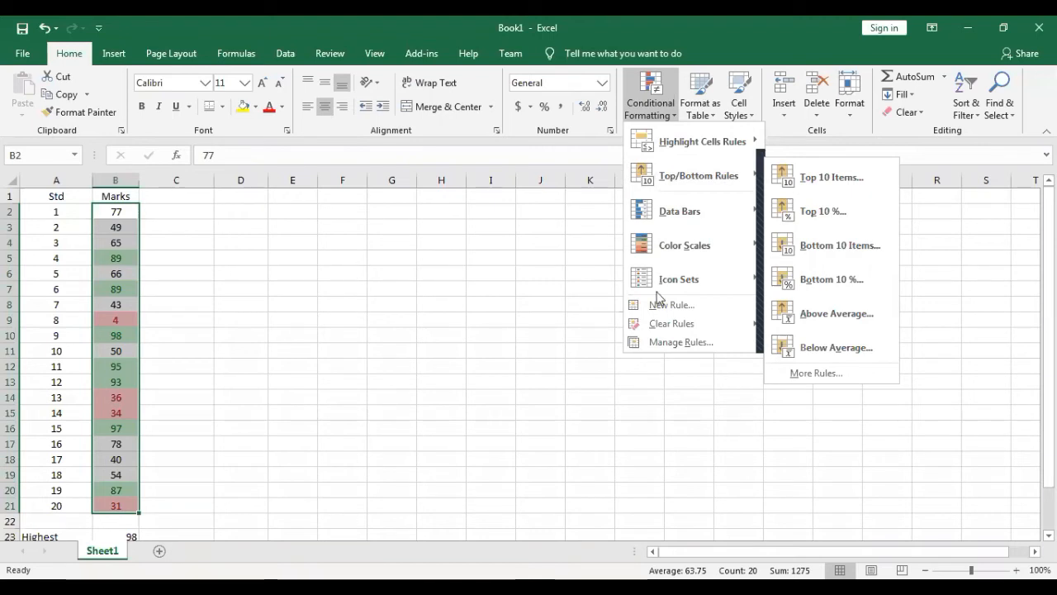
mouse_move(673, 326)
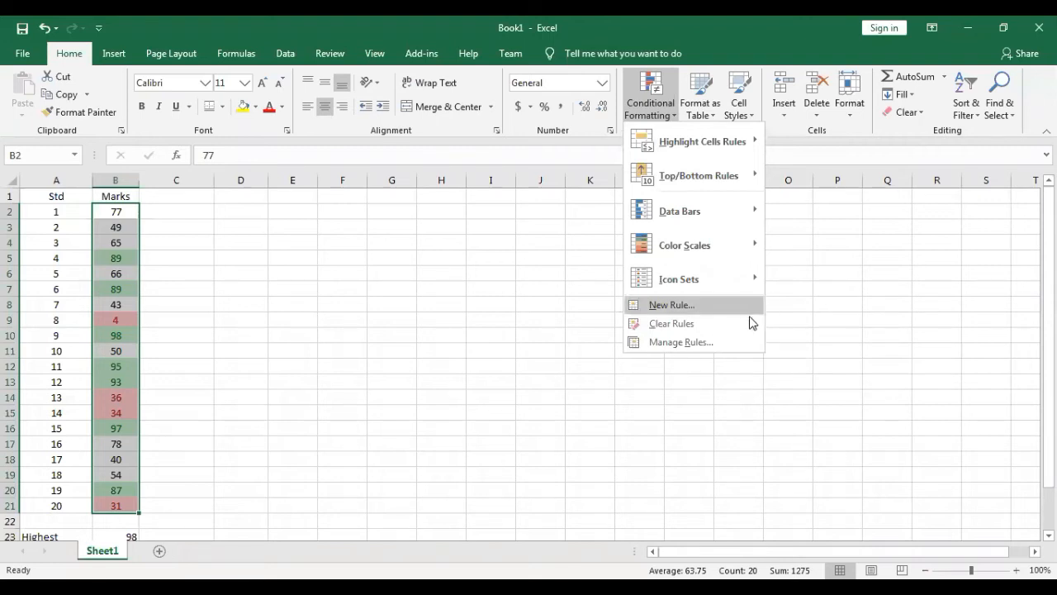
mouse_move(750, 325)
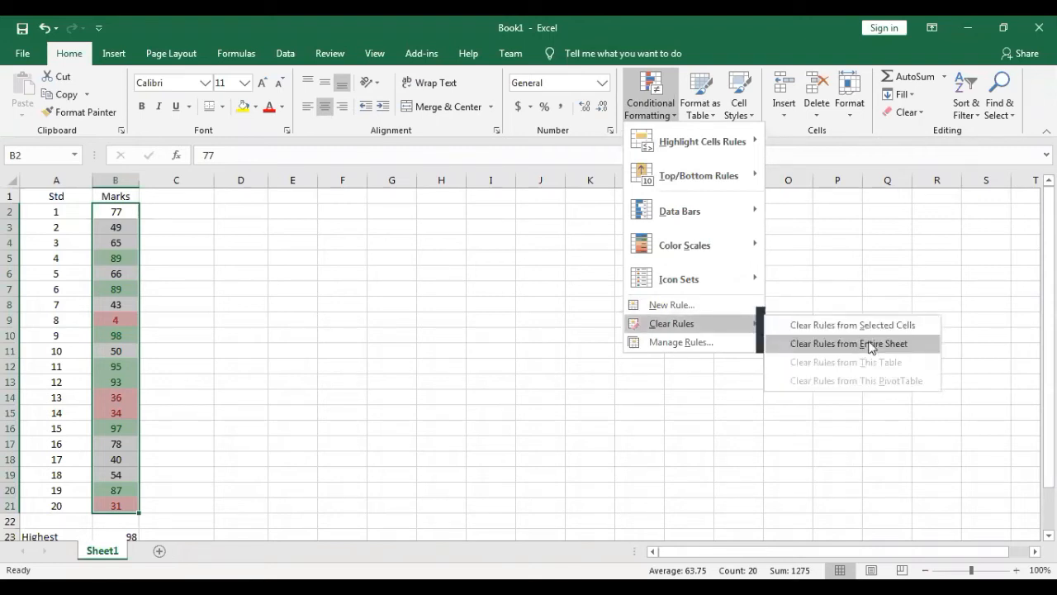
click(821, 327)
click(201, 362)
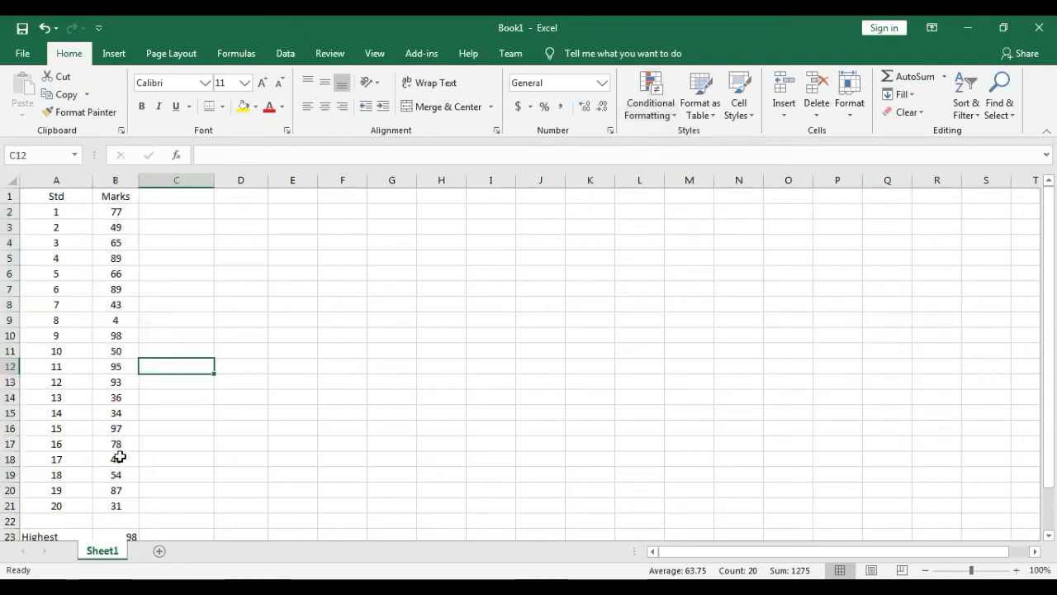
Step: Highlight the top 3 marks in B2:B21 with Green Fill with Dark Green Text using a Top 10 Items rule
click(122, 213)
drag(122, 213, 121, 506)
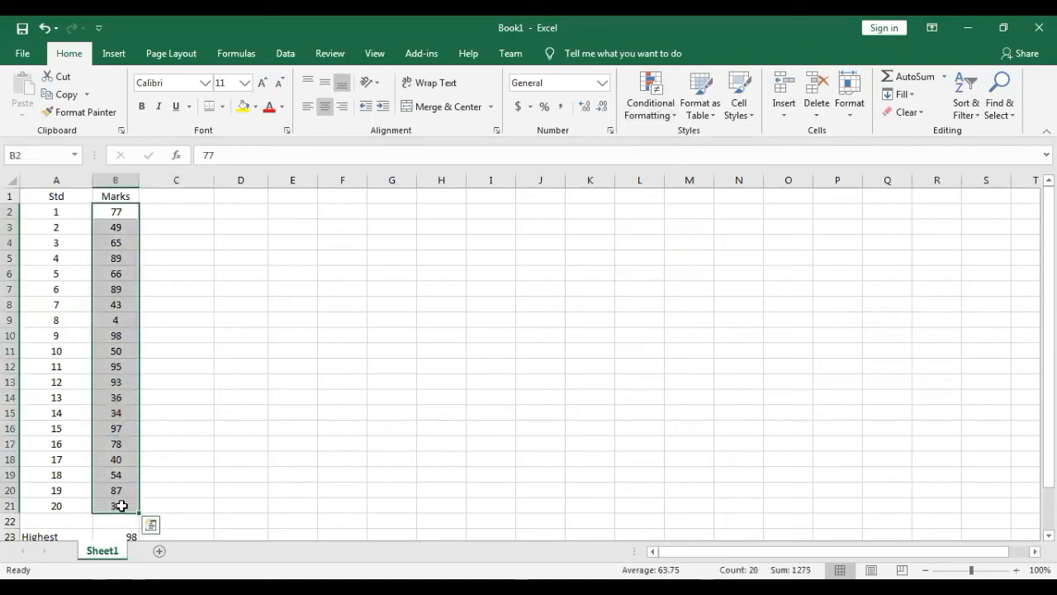
click(671, 123)
mouse_move(698, 175)
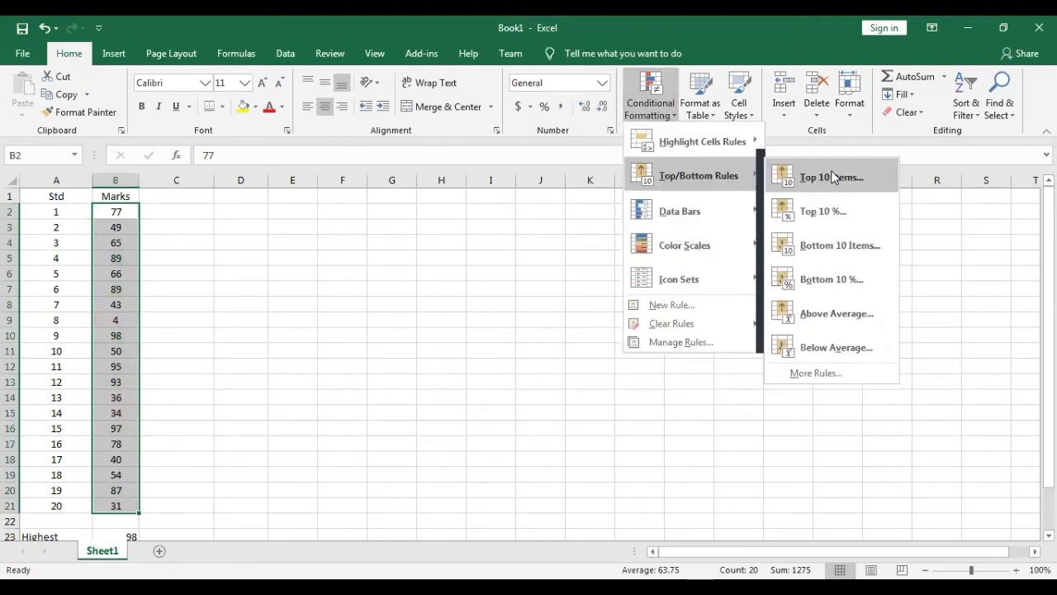
click(833, 177)
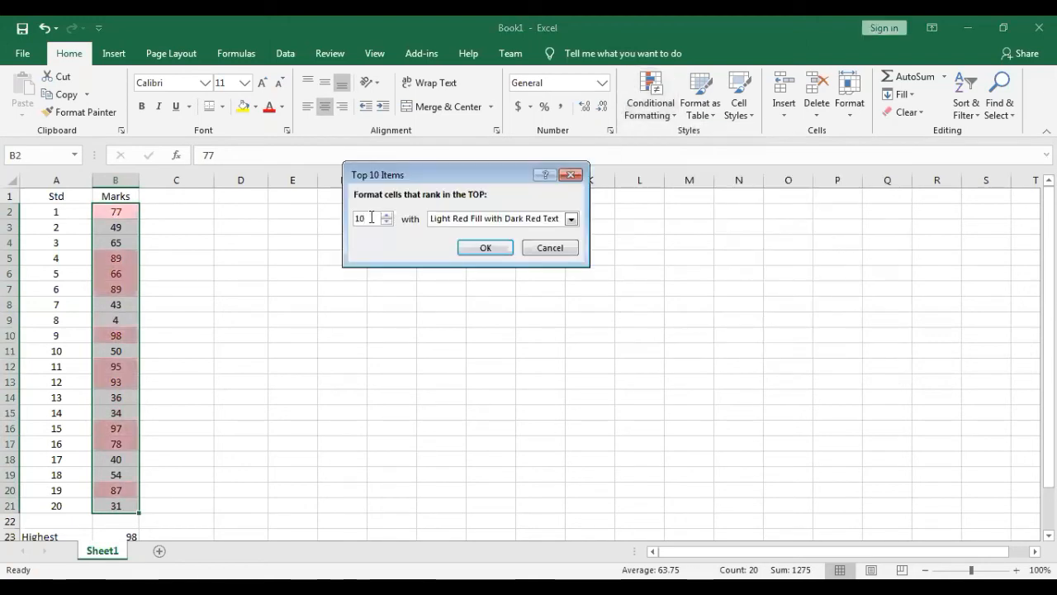
key(BackSpace)
text(3)
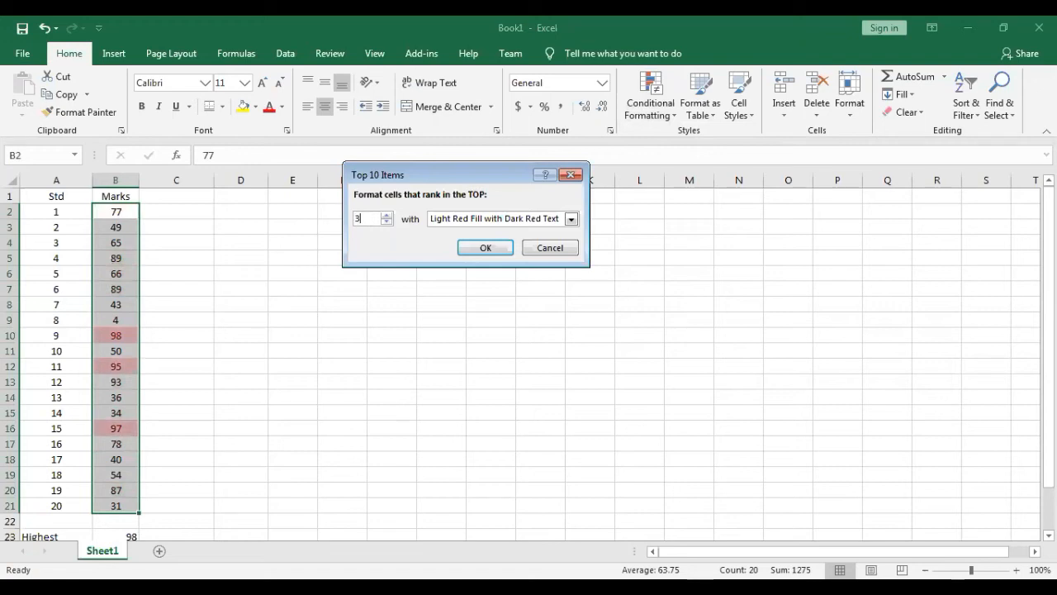
click(571, 220)
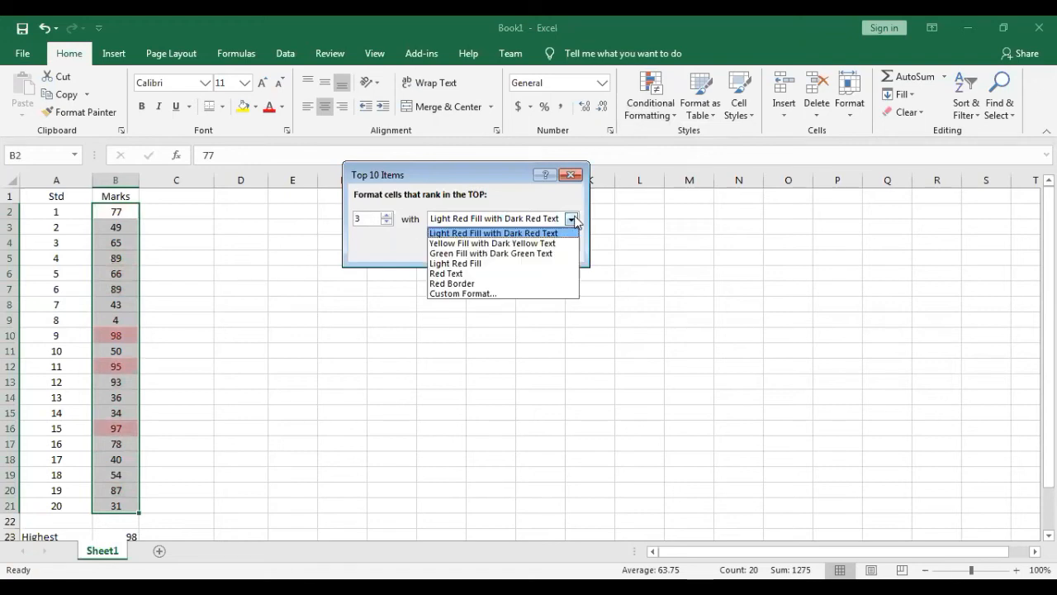
click(522, 254)
click(483, 249)
click(387, 382)
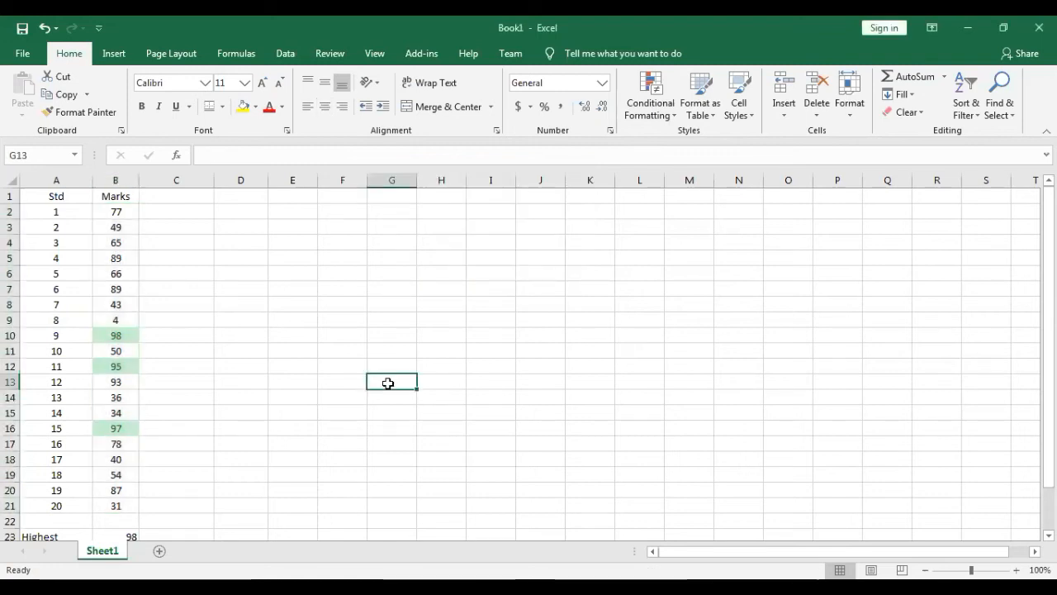
Step: Go through the marks in column B to review which ones are highlighted, ending on cell B3
key(Left)
key(Left)
key(Left)
key(Left)
key(Left)
key(Up)
key(Up)
key(Up)
key(Down)
key(Down)
key(Down)
key(Down)
key(Down)
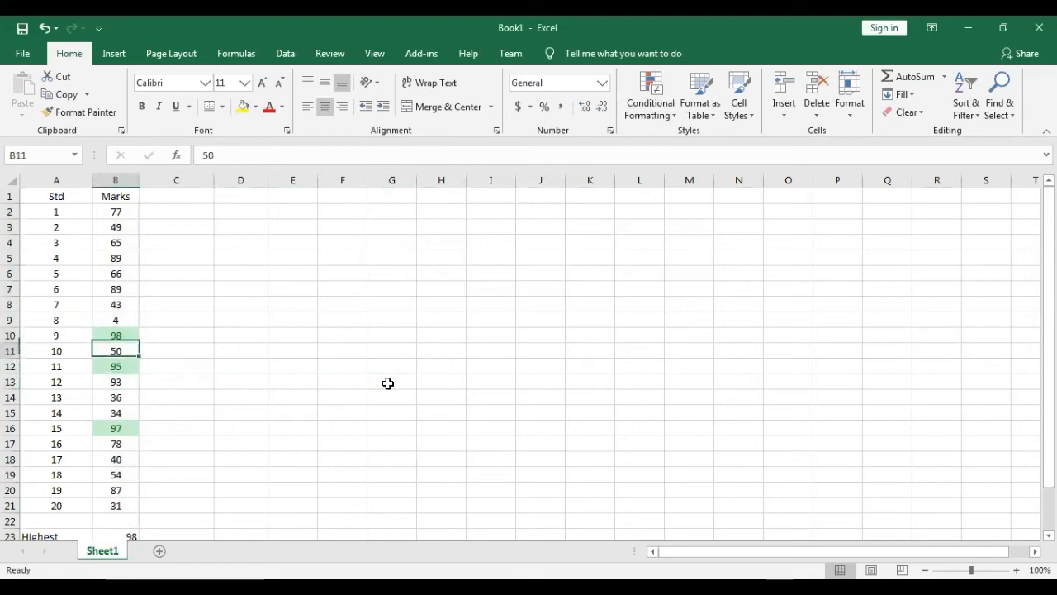
key(Down)
key(Down)
key(Right)
key(Left)
key(Up)
key(Up)
key(Up)
key(Up)
key(Up)
key(Up)
key(Up)
key(Up)
key(Up)
key(Up)
key(Up)
key(Up)
key(Up)
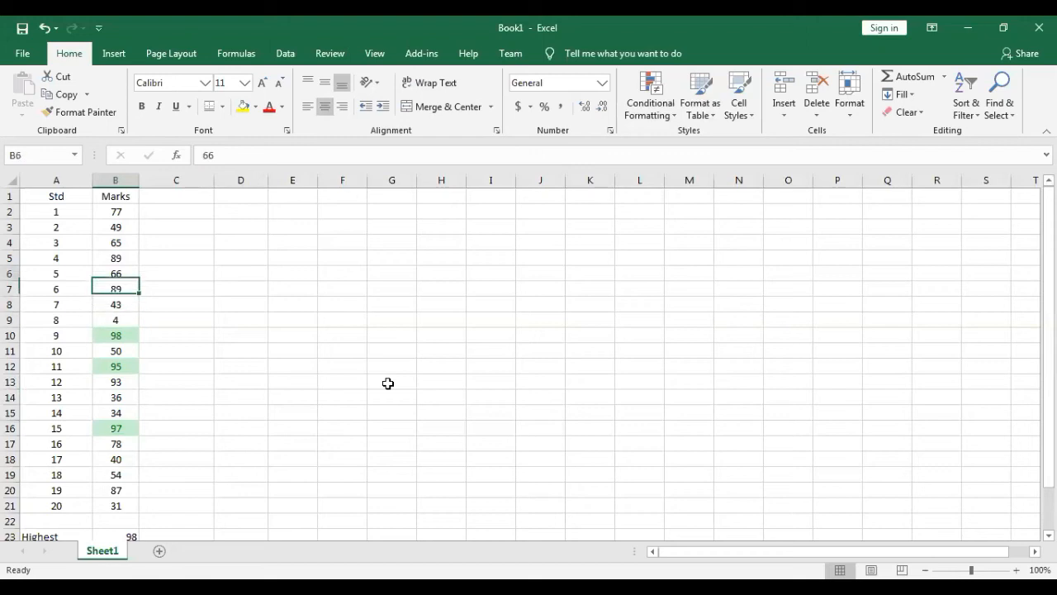
Step: Edit the Top 3 conditional formatting rule so its font color is red, and apply the change
click(848, 114)
click(652, 124)
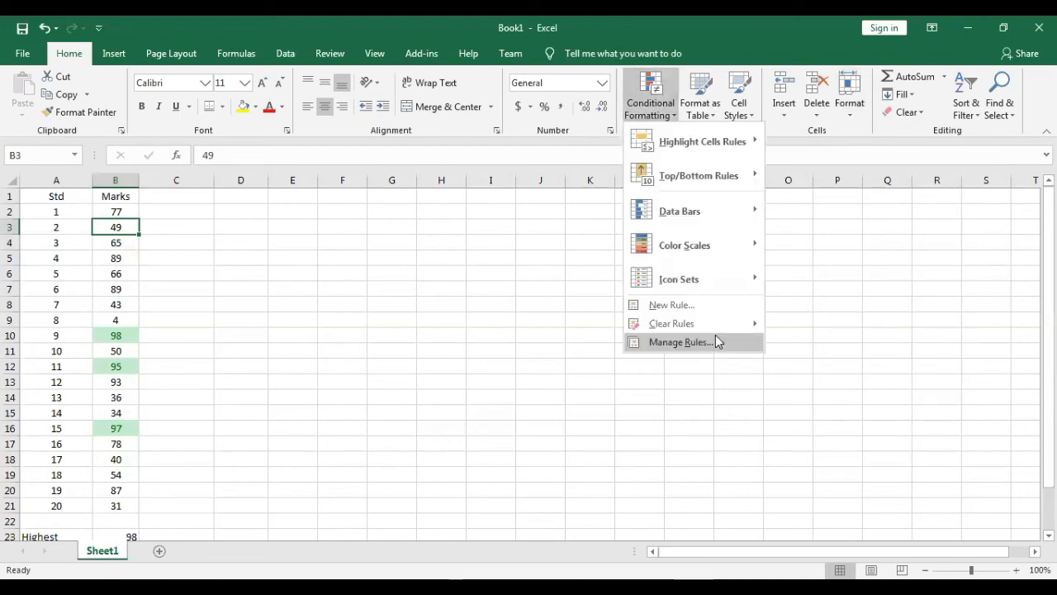
click(715, 341)
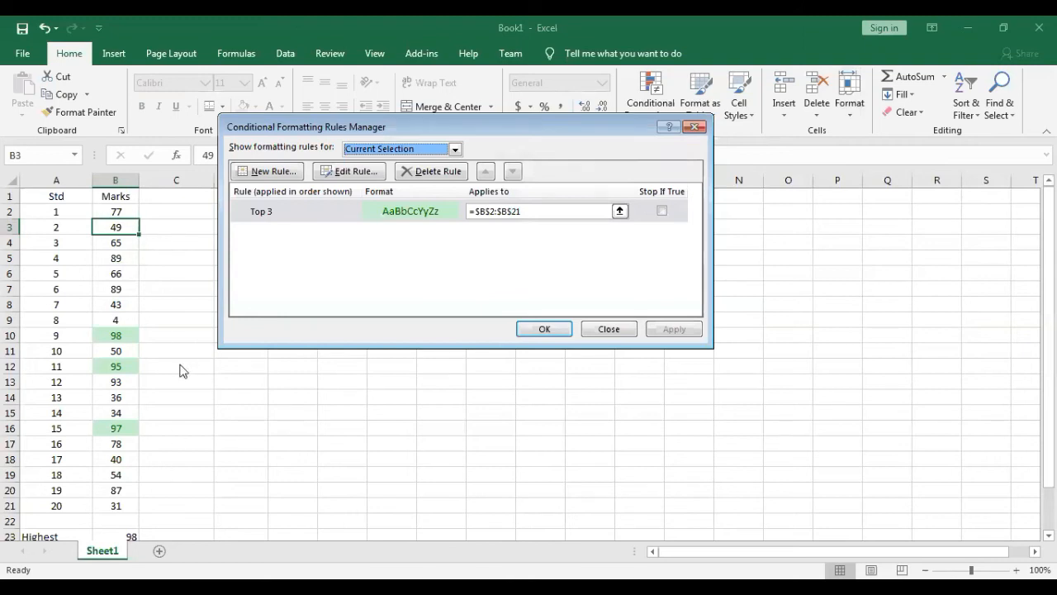
click(412, 212)
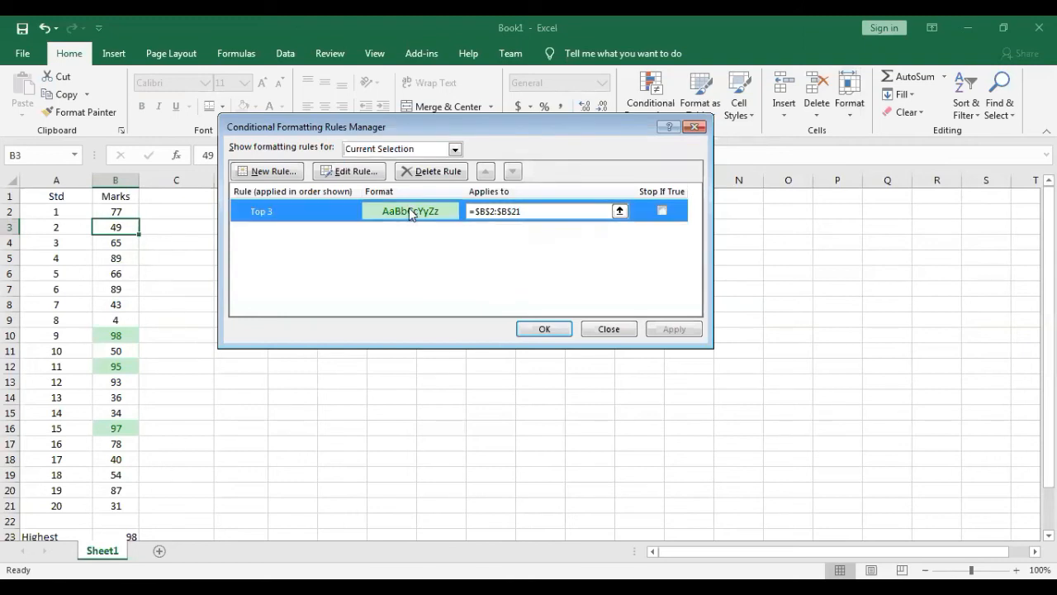
click(358, 170)
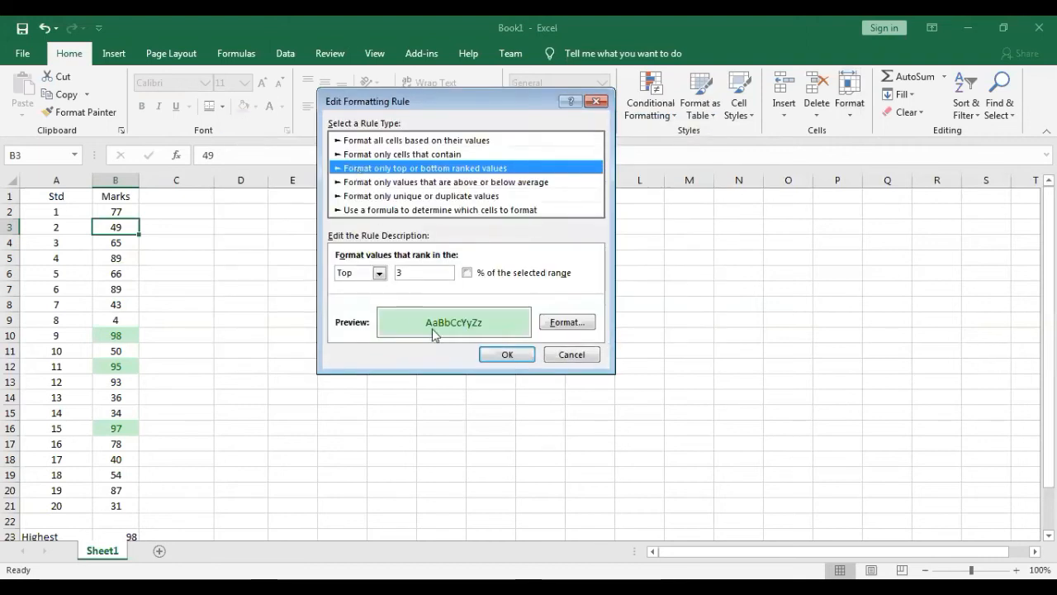
click(565, 326)
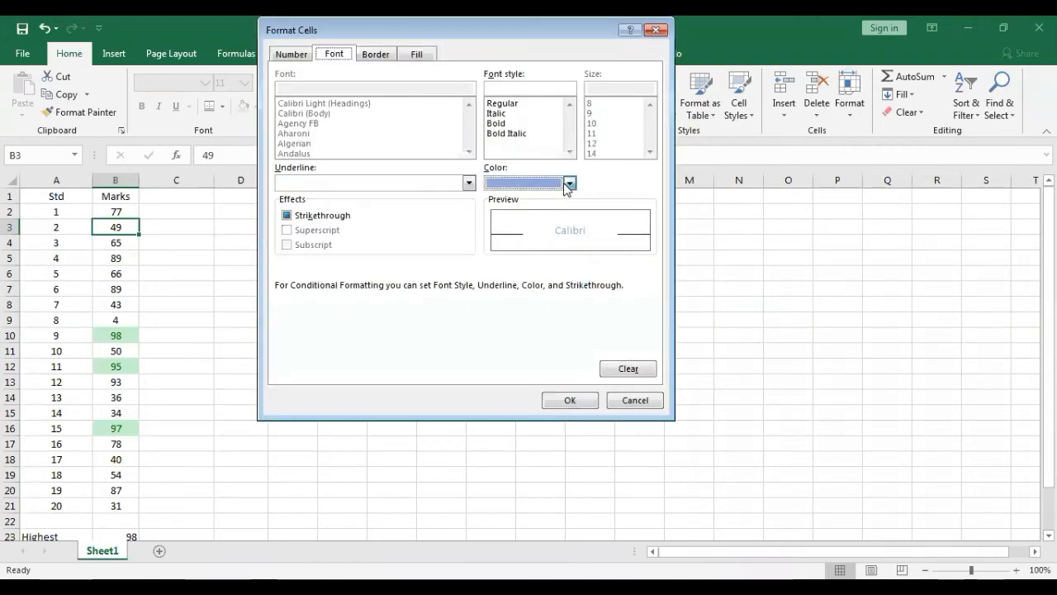
click(569, 184)
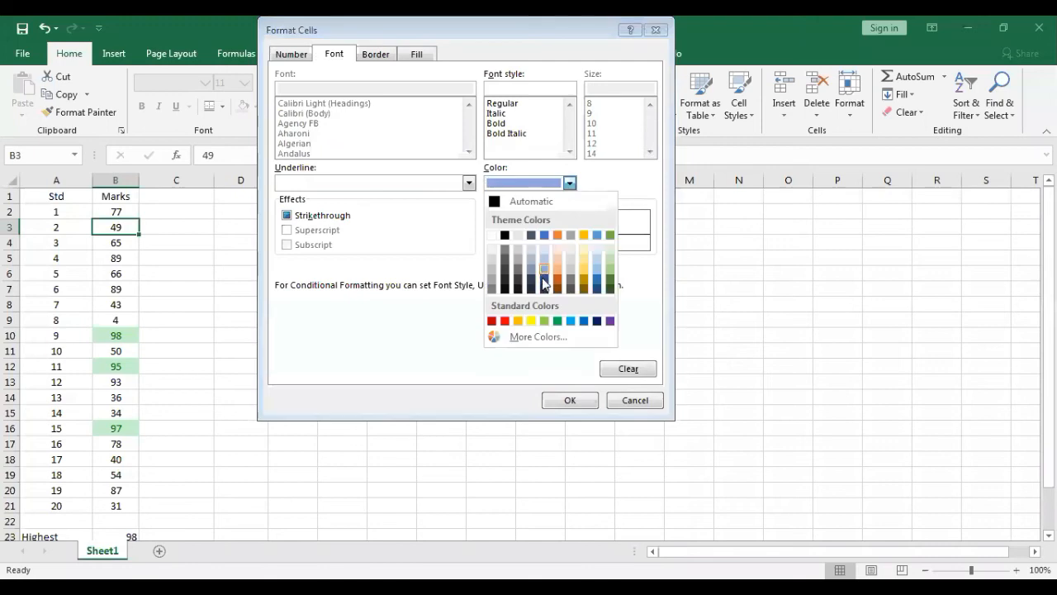
click(505, 322)
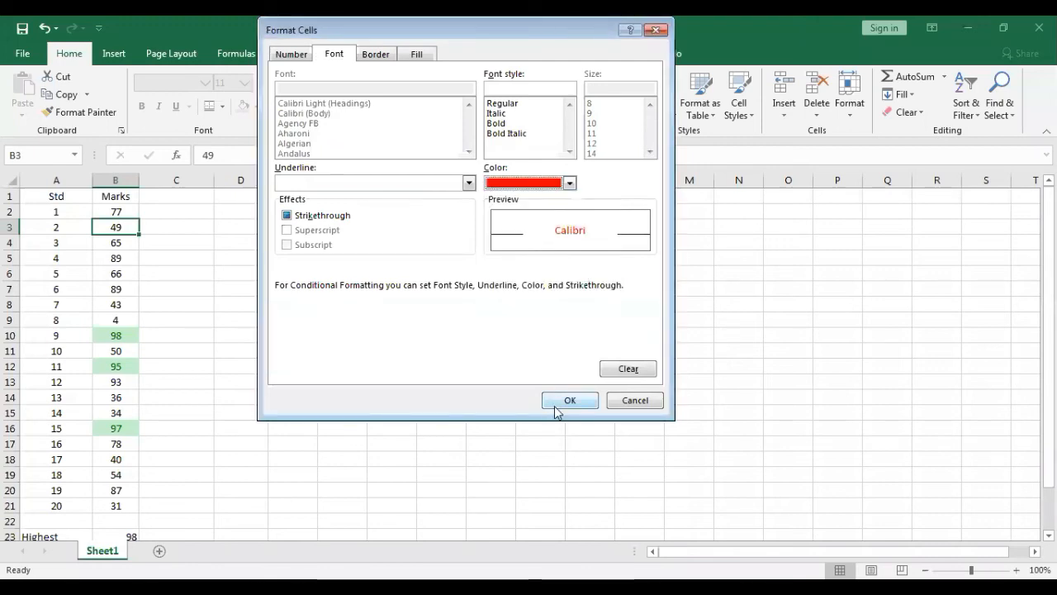
click(555, 406)
click(512, 357)
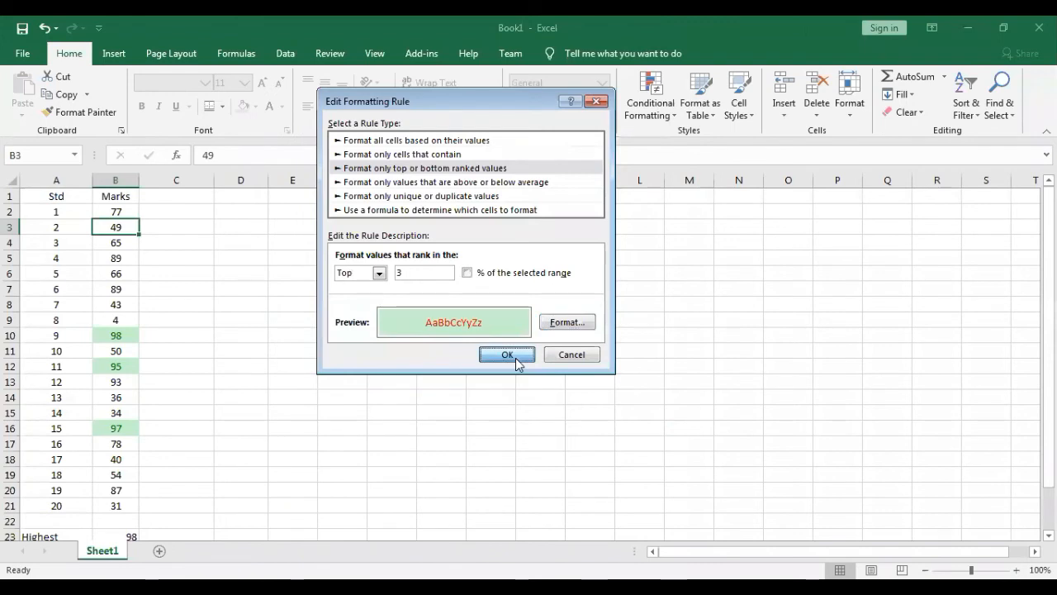
click(679, 328)
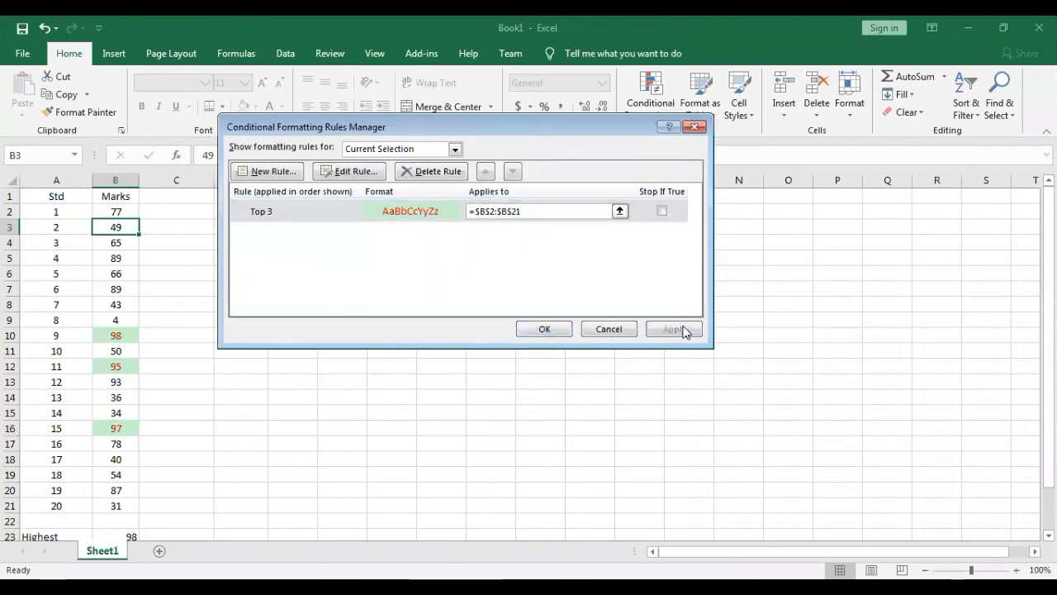
click(555, 330)
click(189, 403)
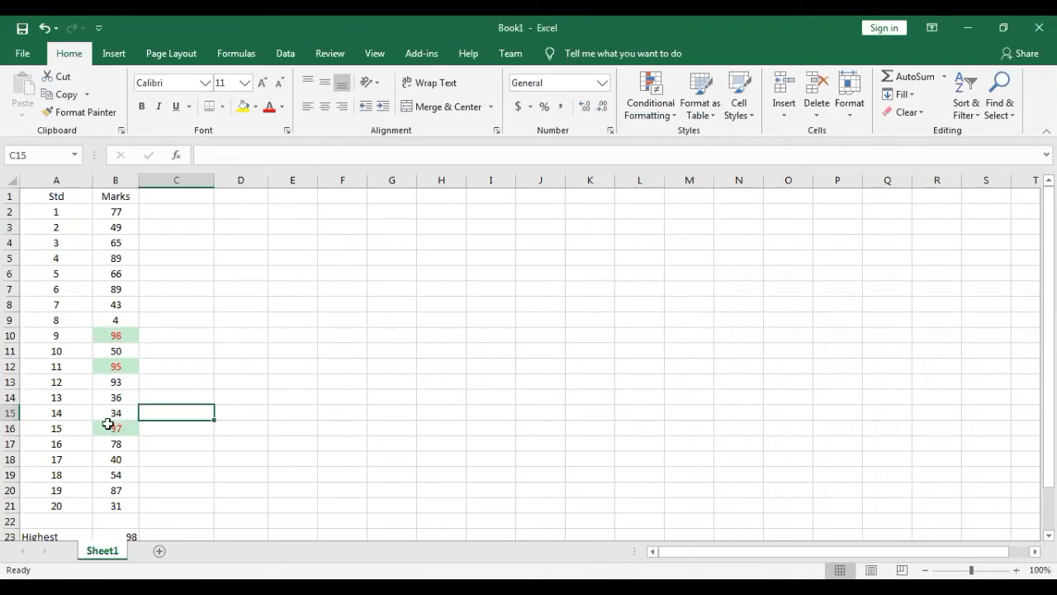
click(286, 399)
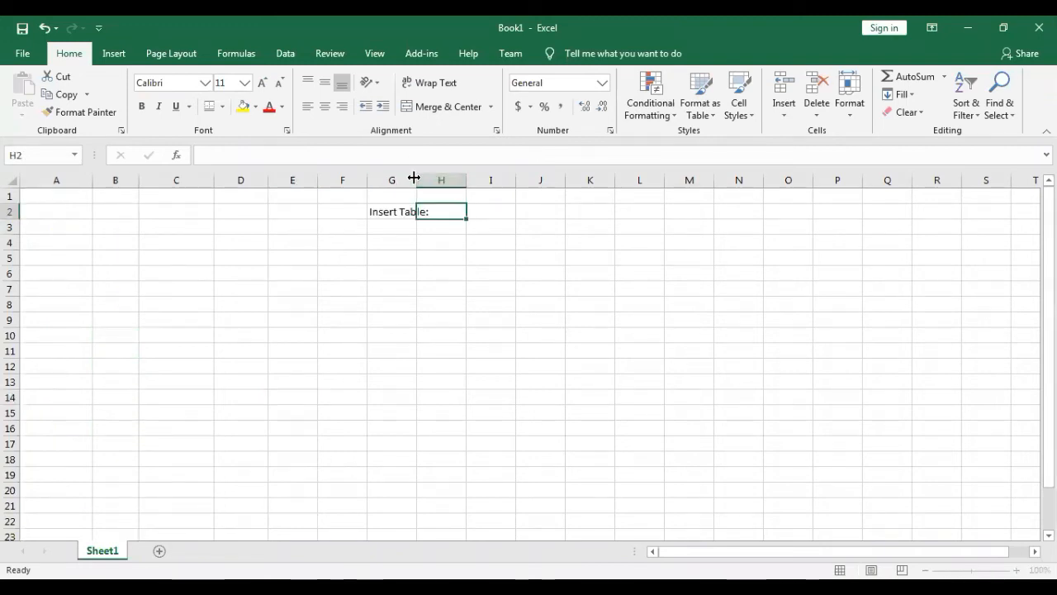
Step: Widen column G to fit the Insert Table: label and select cell A2
drag(413, 178, 430, 178)
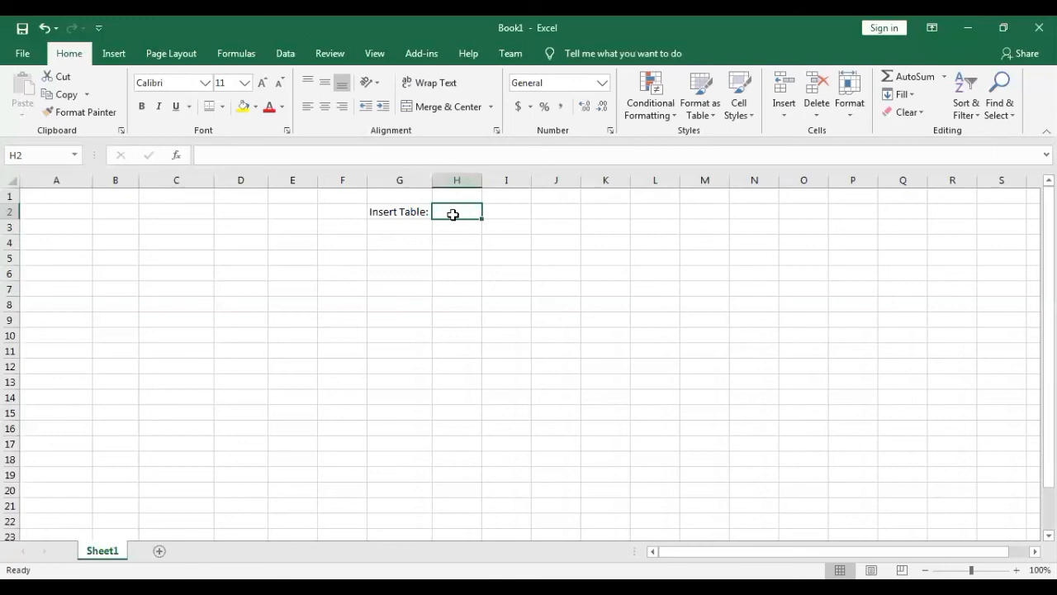
click(66, 213)
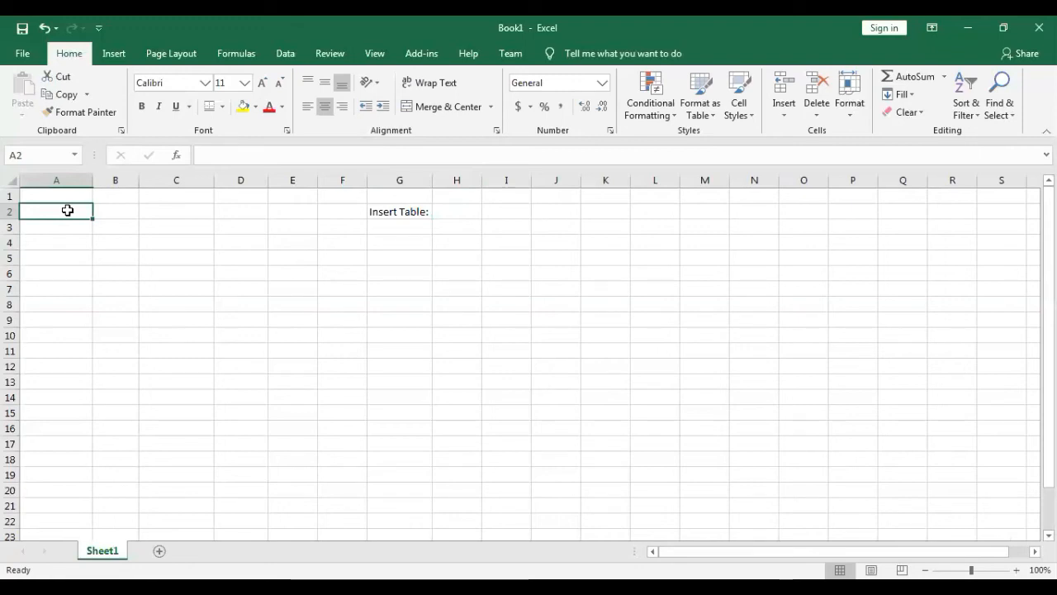
Step: Enter the first row of the multiplication table in A2:E2 as 2, x, 1, =, 2
text(2)
key(Tab)
text(x)
key(Tab)
text(1)
key(Tab)
text(=)
key(Right)
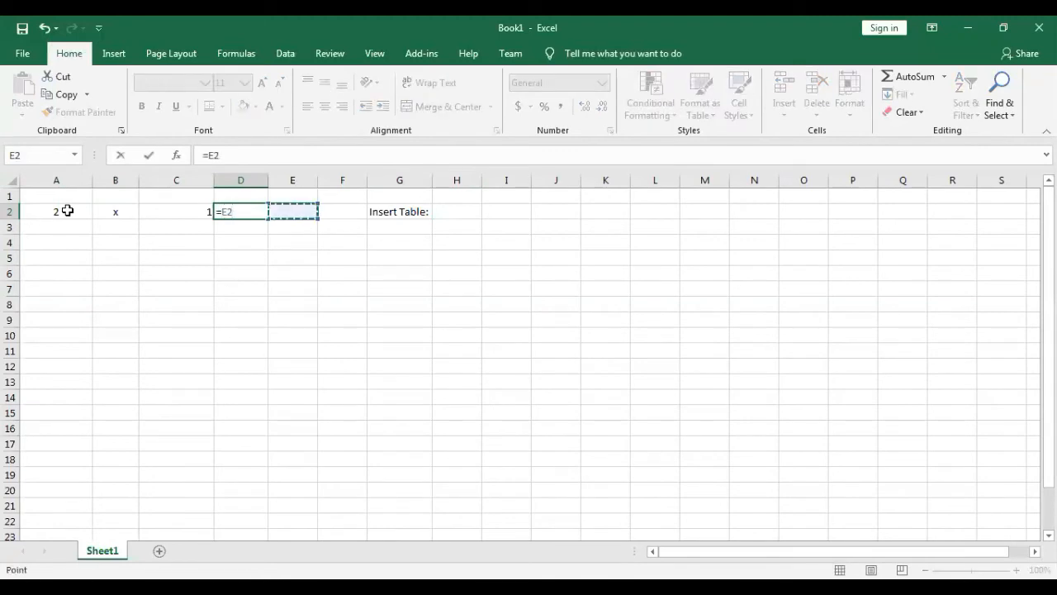
key(BackSpace)
key(Return)
key(Up)
key(Right)
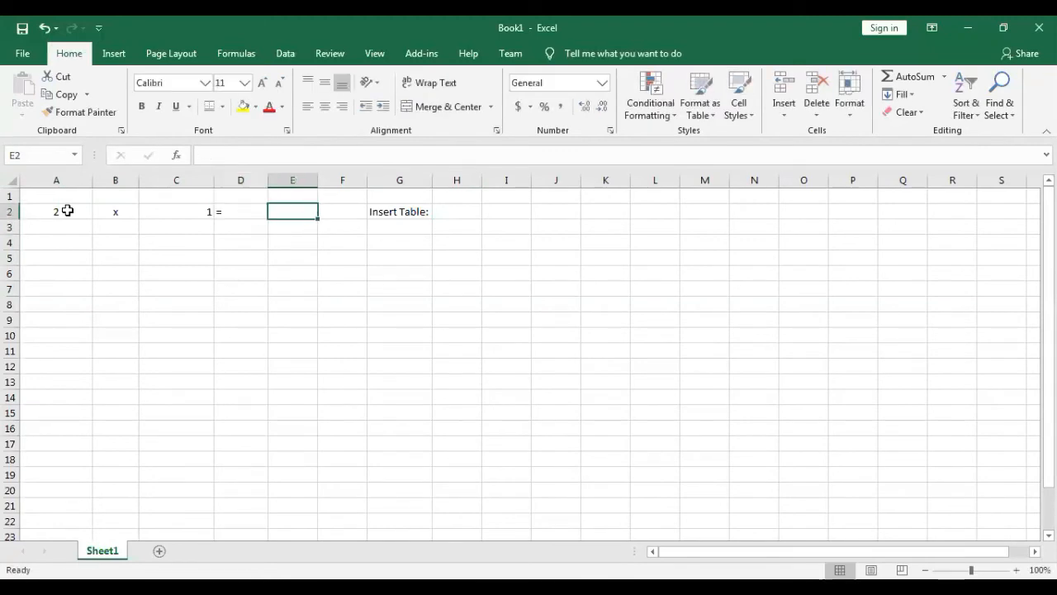
text(2)
key(Return)
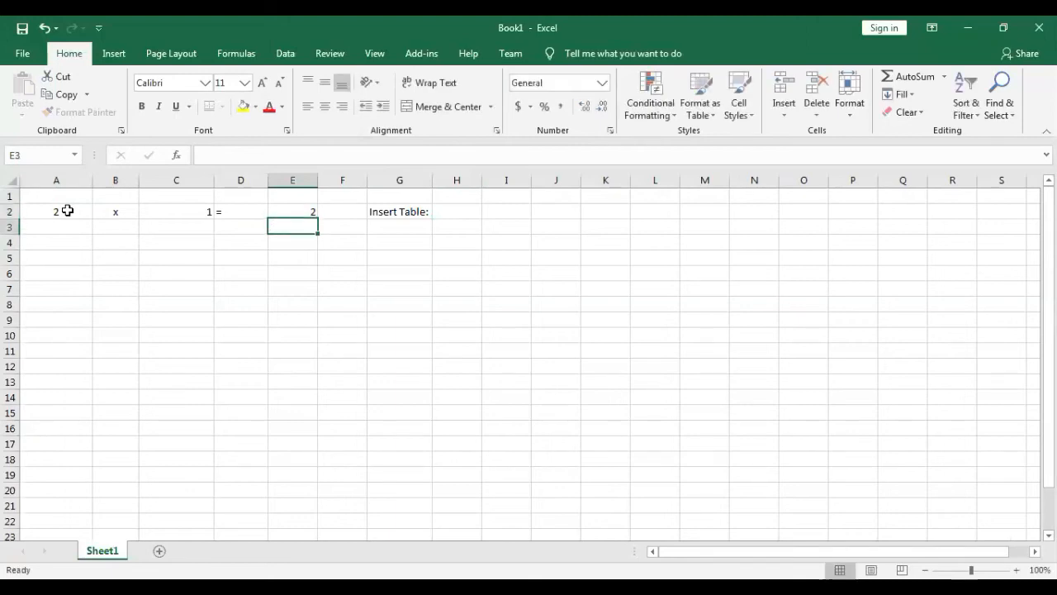
Step: Enter the second row of the multiplication table in A3:E3 as 2, x, 2, =, 4
key(Left)
key(Left)
key(Left)
key(Left)
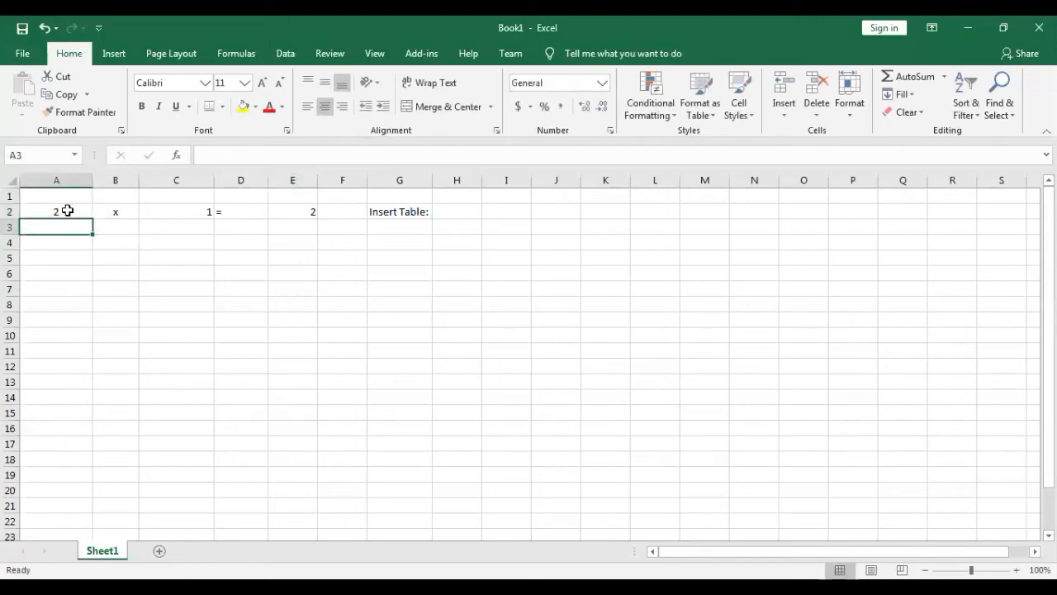
text(2)
key(Tab)
text(x)
key(Tab)
text(2)
key(Tab)
text(=)
key(Return)
key(Up)
key(Right)
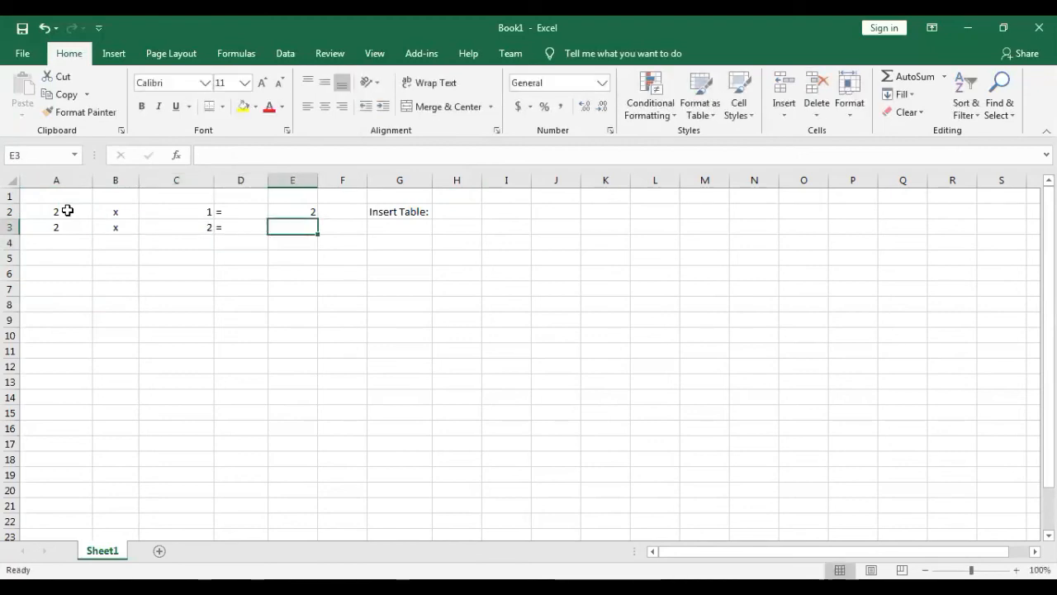
text(4)
key(Return)
Step: Center the contents of both table rows in A2:E3 horizontally
key(Up)
key(Up)
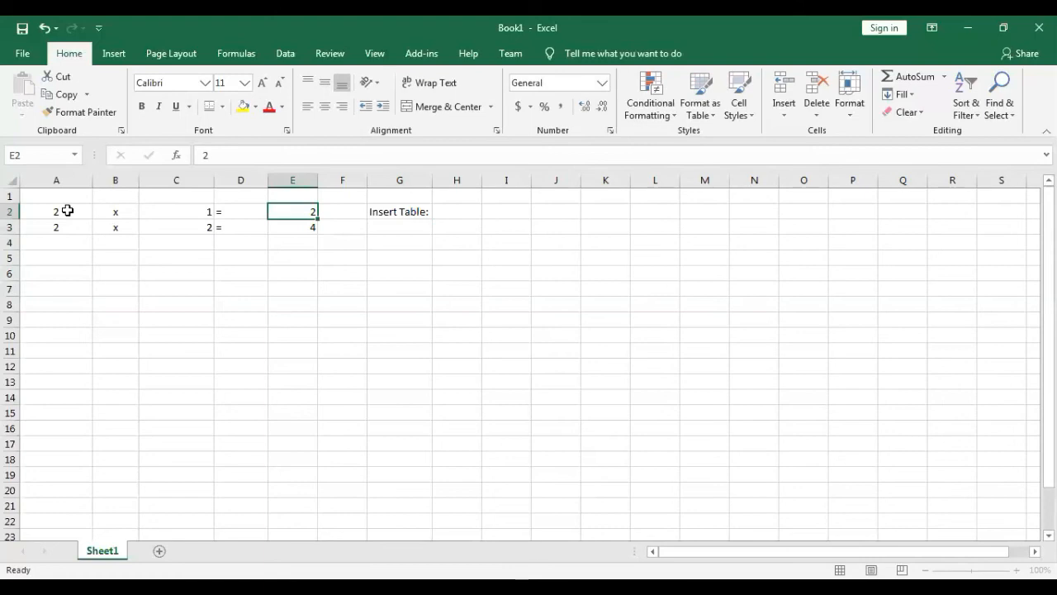
shift+click(68, 211)
key(shift+Down)
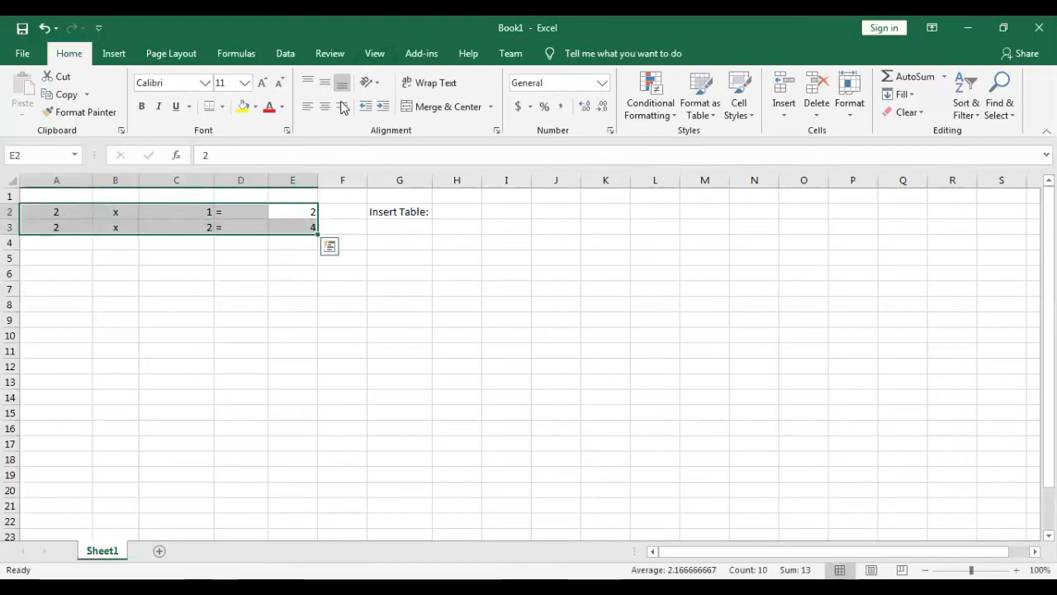
click(325, 106)
click(328, 353)
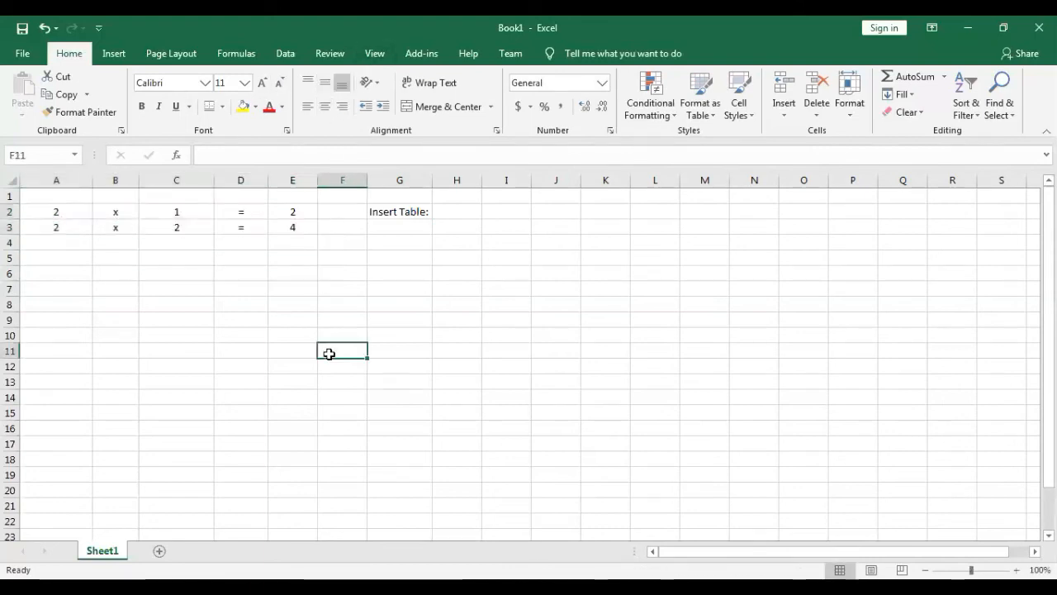
Step: Fill the pattern in A2:E3 down to row 17, and clear everything from row 12 down so the table ends at 2 x 10
drag(50, 212, 316, 233)
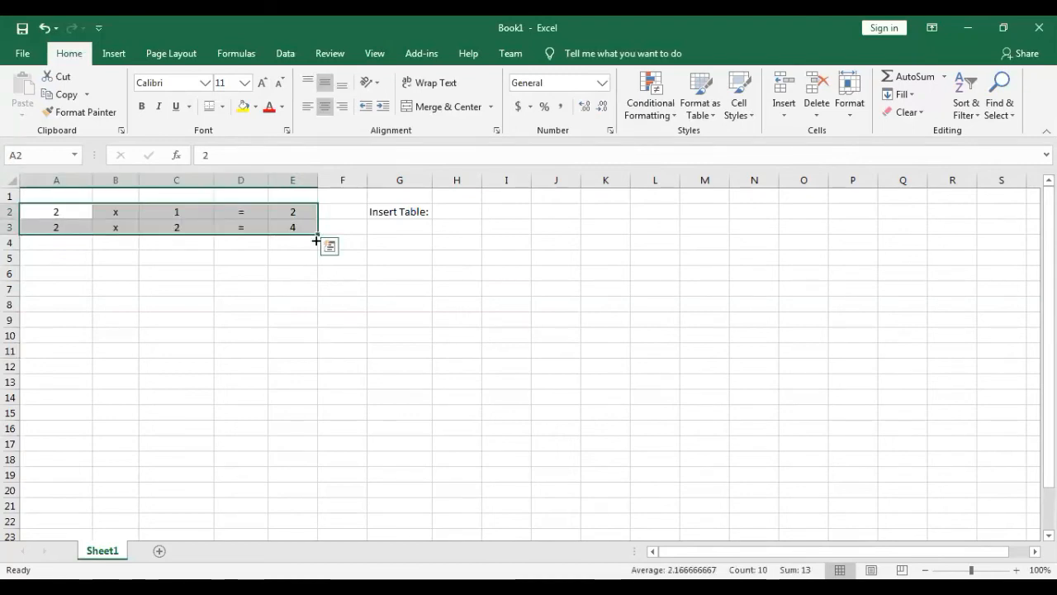
drag(316, 238, 319, 450)
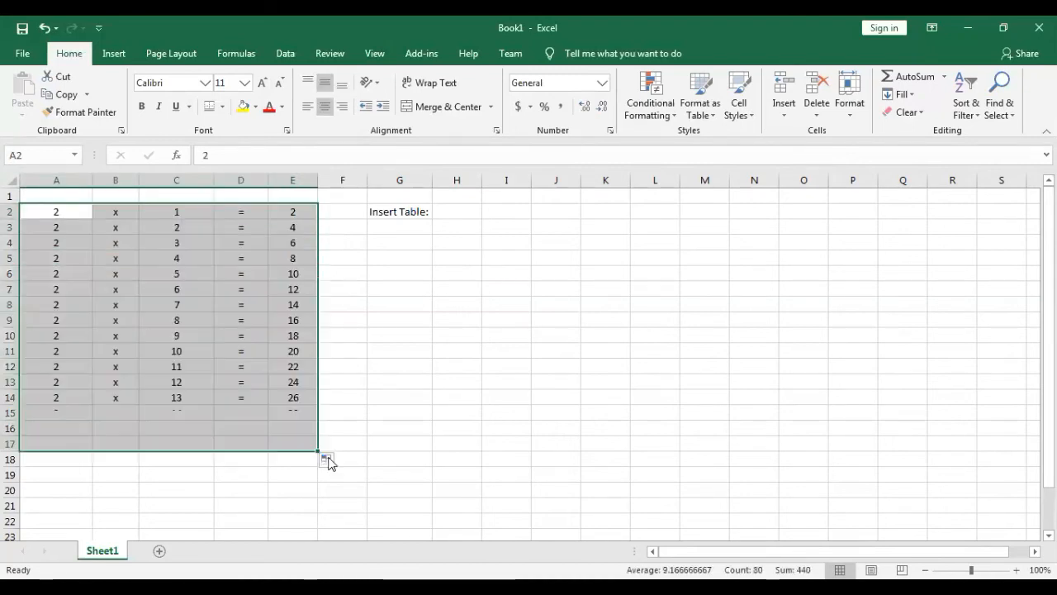
click(399, 426)
drag(50, 366, 349, 430)
key(Delete)
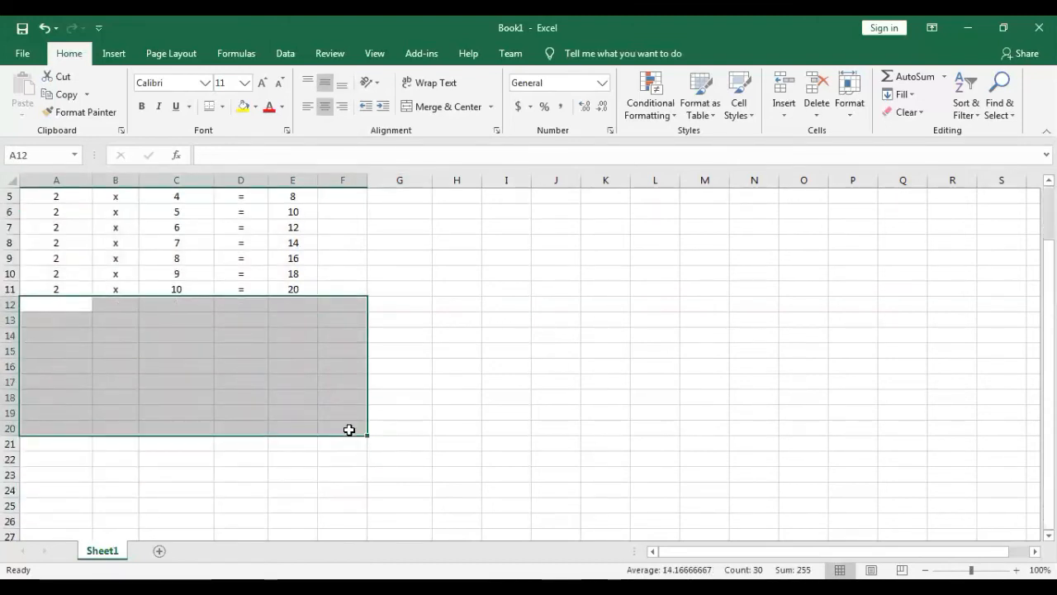
Step: Go through the rows and columns of the multiplication table in A2:E11, ending on cell A2
key(Up)
key(ctrl+Up)
key(Right)
key(Right)
key(Right)
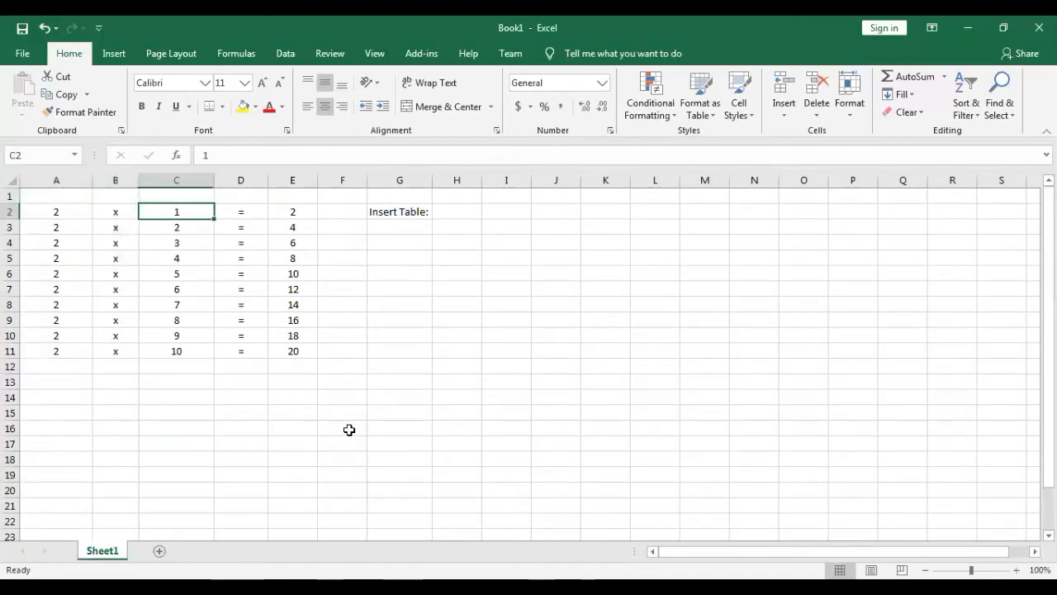
key(Right)
key(Down)
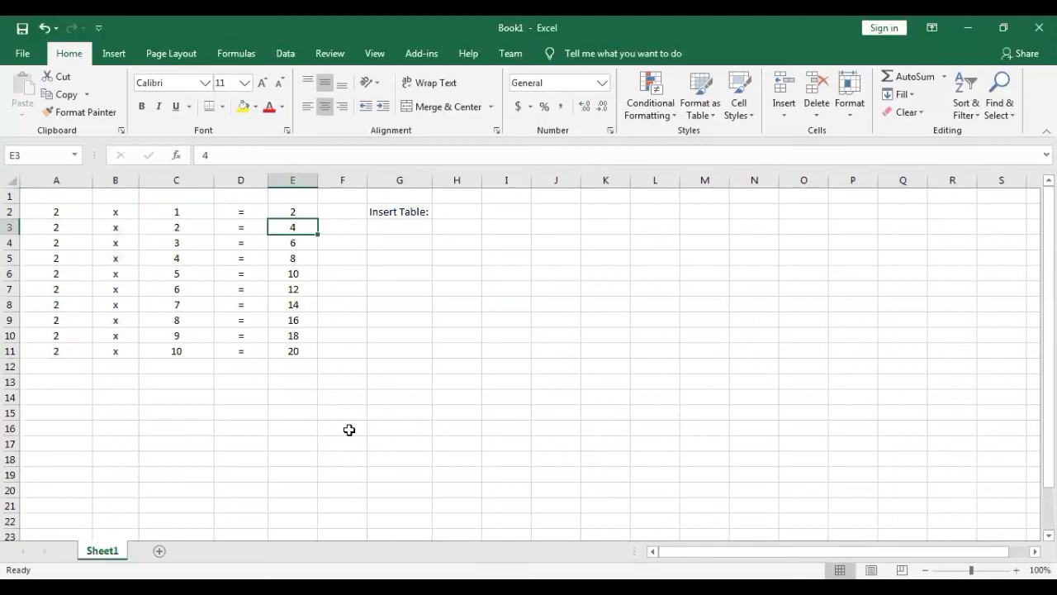
key(Left)
key(Left)
key(Left)
key(Left)
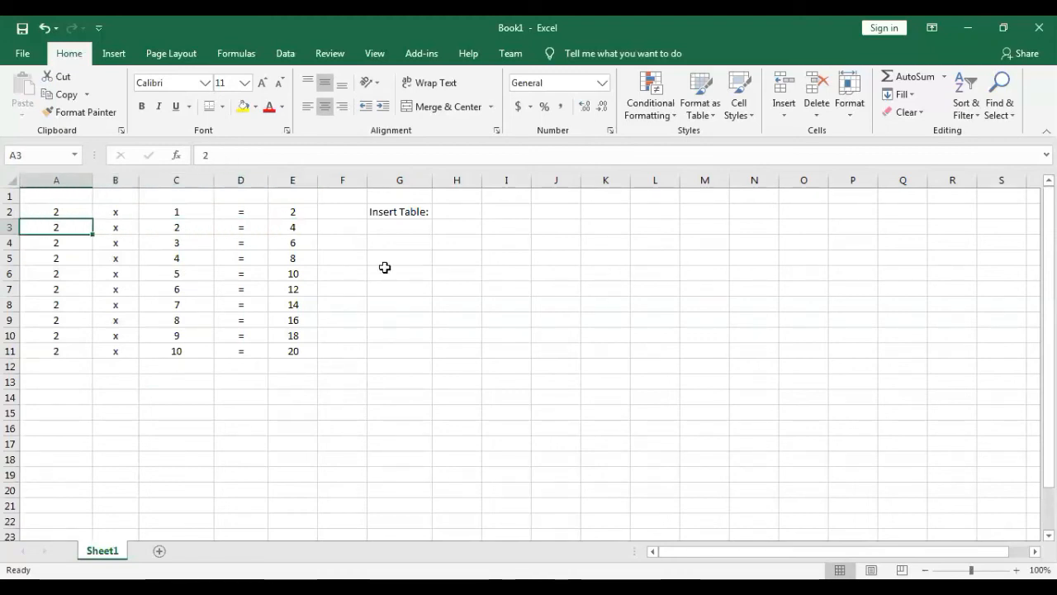
key(Right)
key(Right)
key(Right)
key(Right)
key(Right)
key(Left)
key(Down)
key(Left)
key(Down)
key(Left)
key(Left)
key(Left)
key(Down)
key(Right)
key(Down)
key(Right)
key(Right)
key(Right)
key(Down)
key(Left)
key(Left)
key(Up)
key(Left)
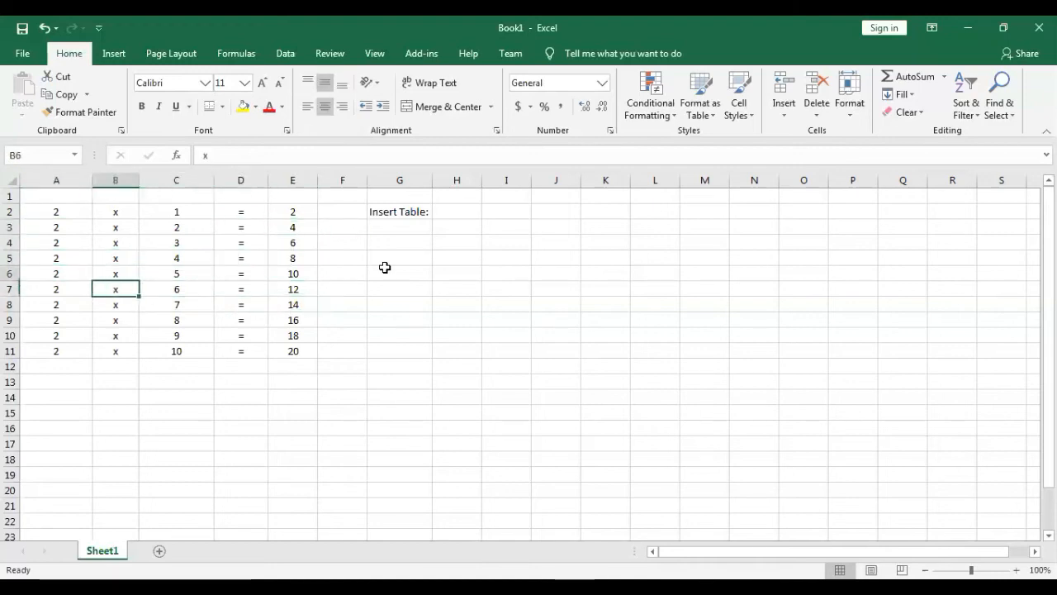
key(Left)
key(Up)
key(Up)
key(Up)
key(Up)
key(Up)
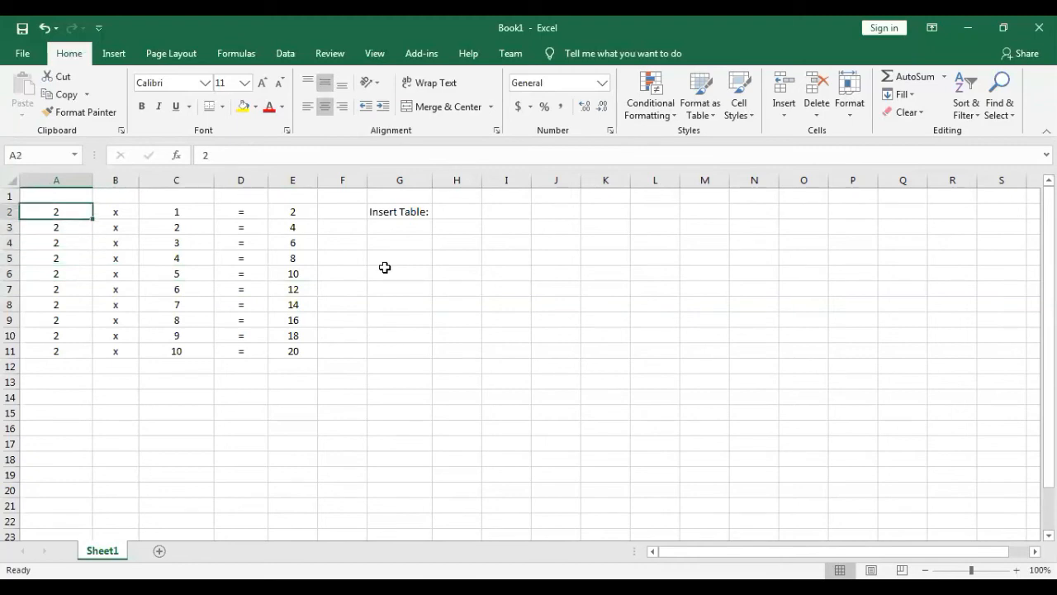
Step: Enter 5 in H2 beside the Insert Table: label
key(Right)
key(Right)
key(Right)
key(Right)
key(Right)
key(Right)
key(Right)
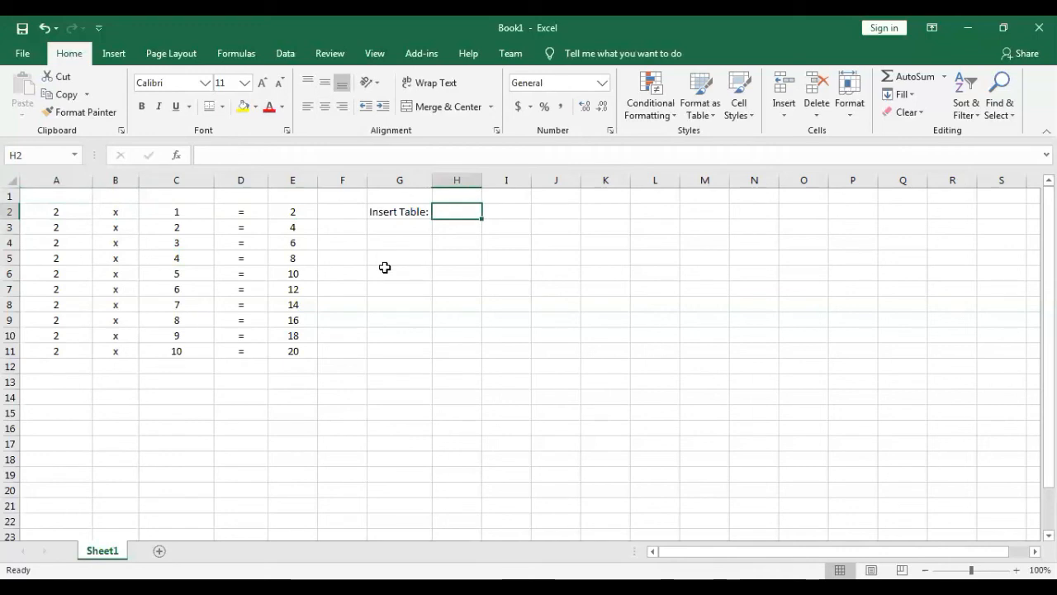
text(5)
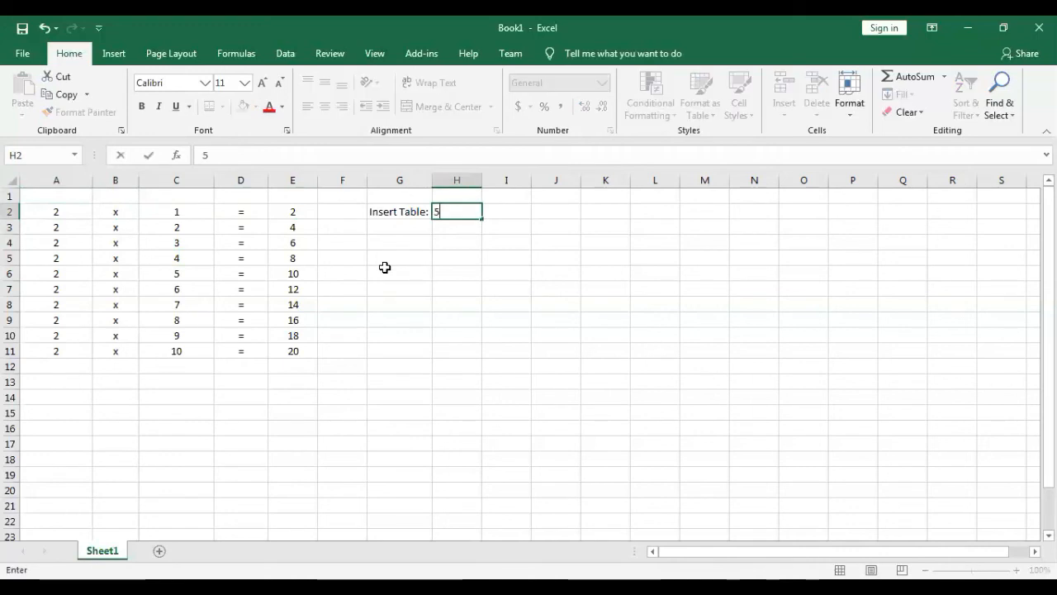
key(Return)
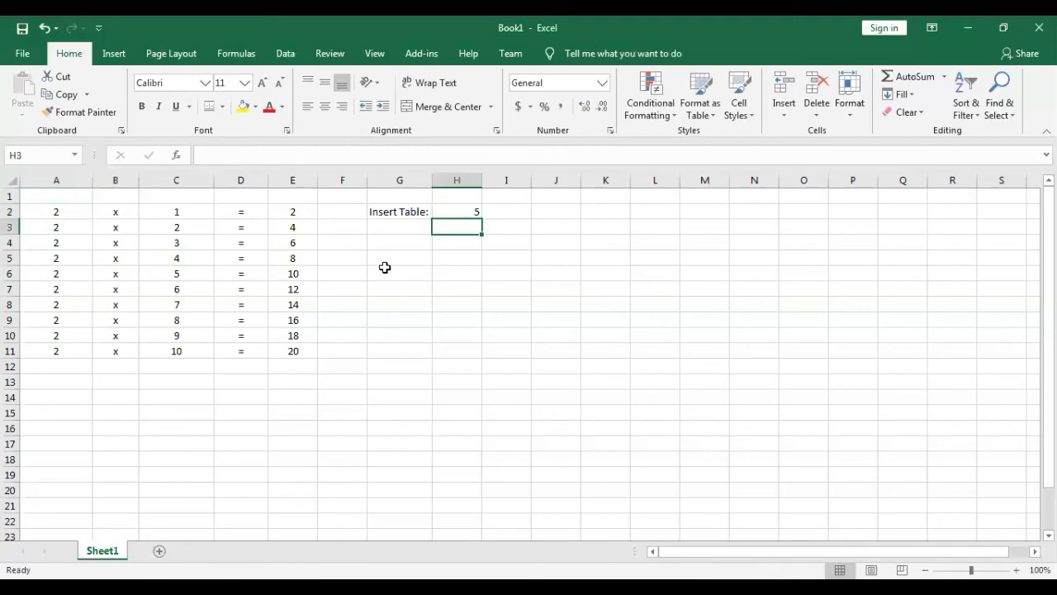
key(Up)
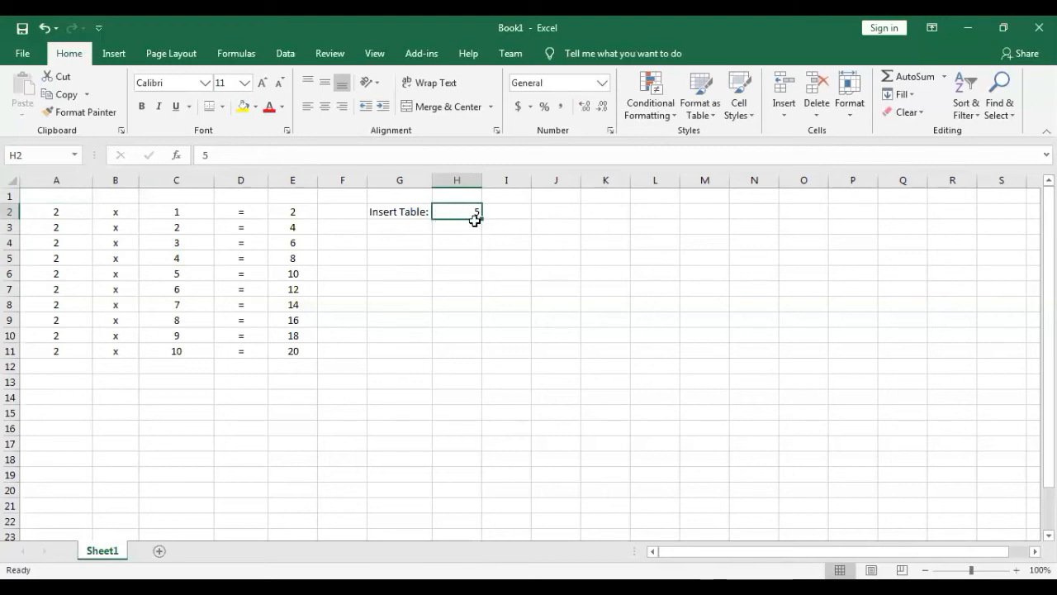
Step: Link A2 to the table number with the formula =H2
click(51, 212)
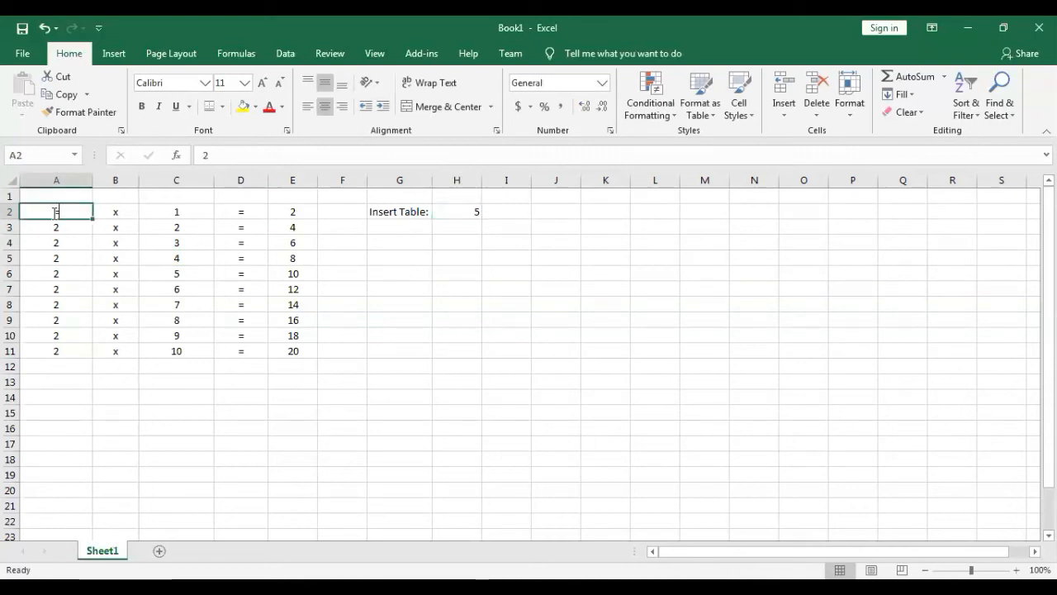
text(=)
key(Right)
key(Right)
key(Right)
key(Right)
key(Right)
key(Right)
key(Right)
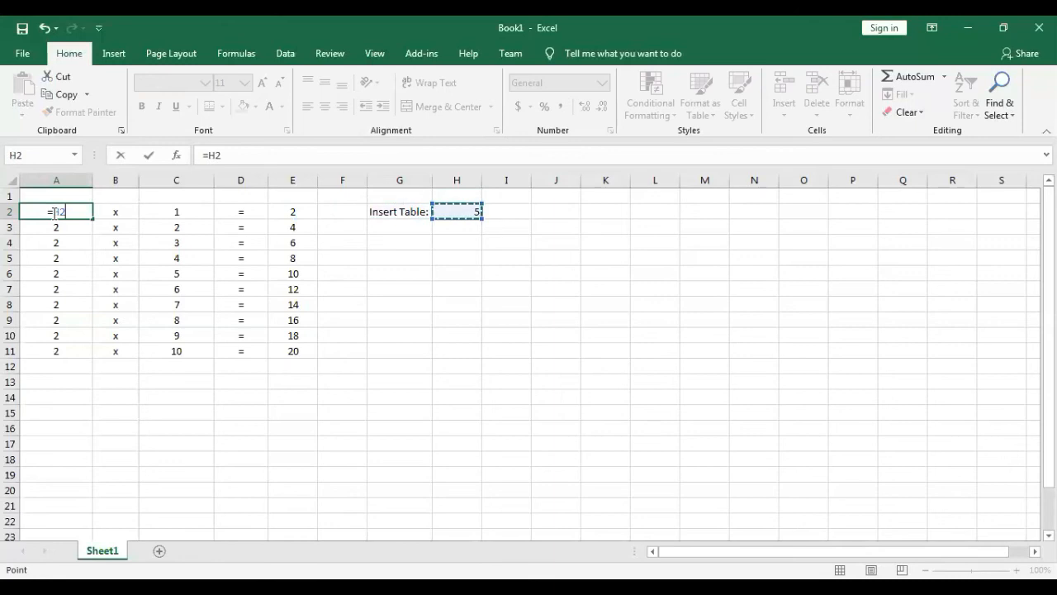
key(Return)
click(51, 213)
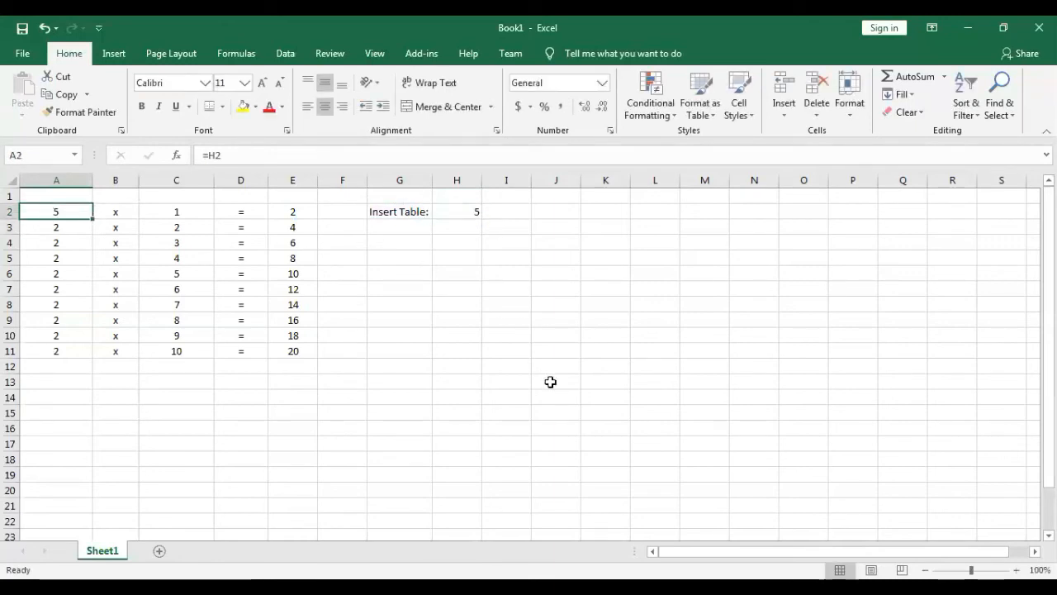
Step: Test the link by changing the table number in H2 to 3, and set it back to 5
key(Right)
key(Right)
key(Right)
key(Right)
key(Right)
key(Right)
key(Right)
text(3)
key(Return)
key(Up)
text(5)
key(Return)
key(Up)
Step: Select the table's first-column cells A2:A11 to show which numbers depend on the table number
key(Left)
key(Left)
key(Left)
key(Left)
key(Left)
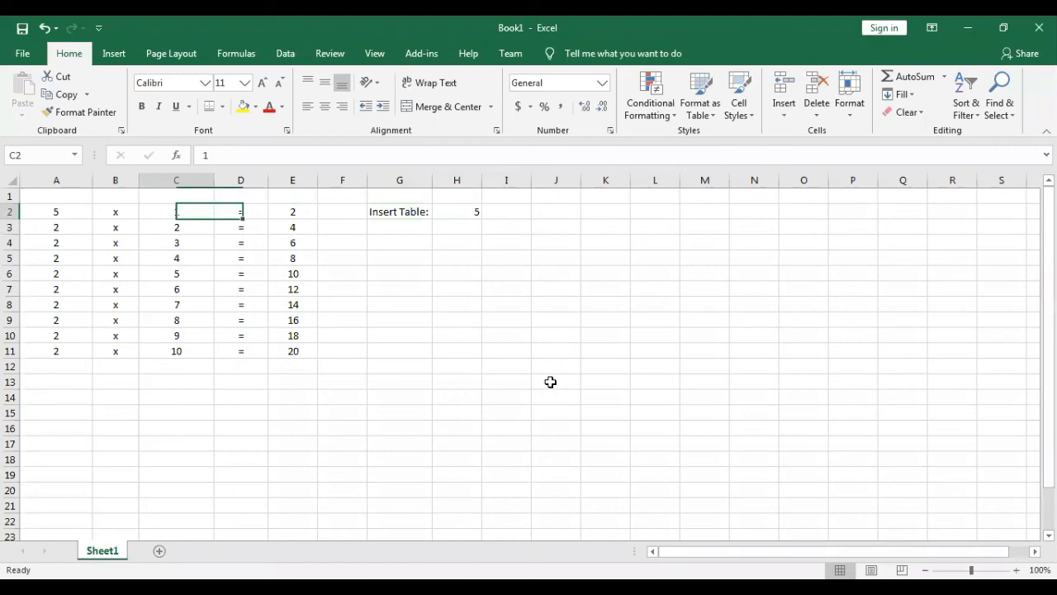
key(Left)
key(Left)
key(shift+Down)
key(shift+Down)
key(shift+Down)
key(shift+Down)
key(shift+Down)
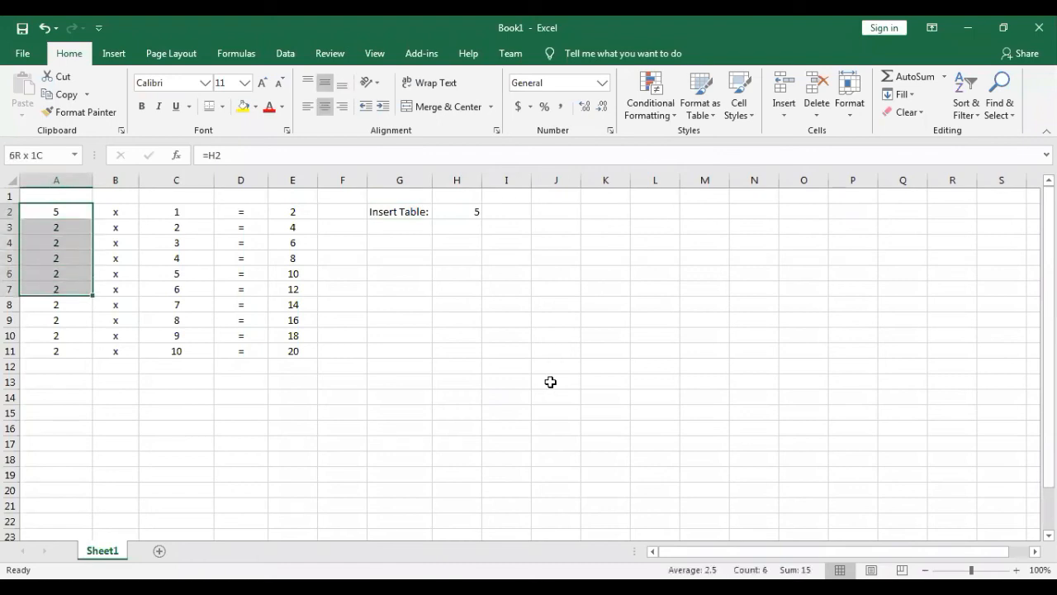
key(shift+Down)
key(shift+Down)
key(shift+Down)
key(shift+Down)
Step: Link A3 to the cell above it with the formula =A2
key(Down)
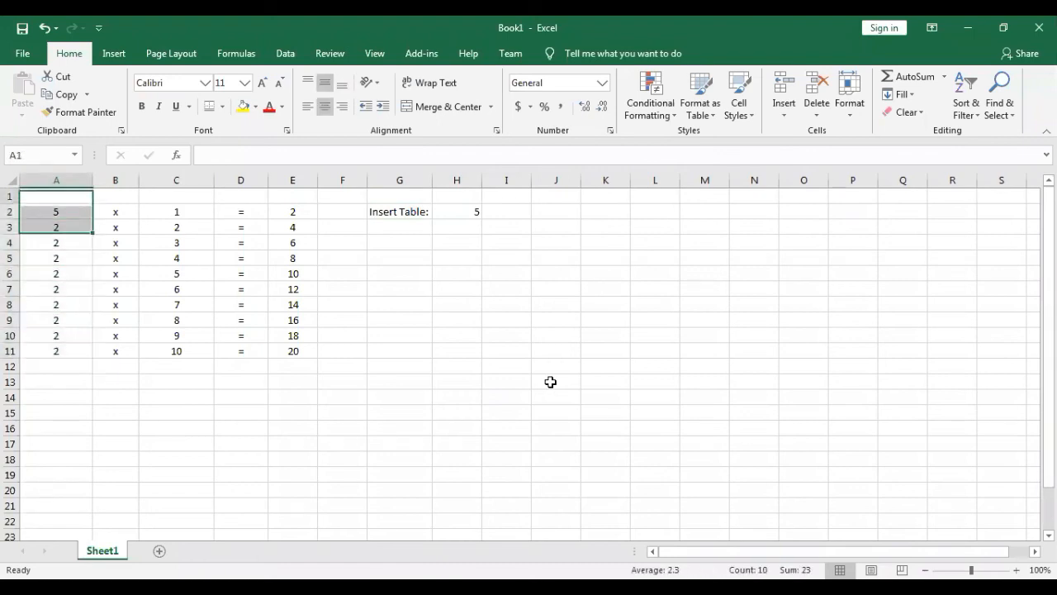
text(=)
key(Up)
key(Return)
key(Up)
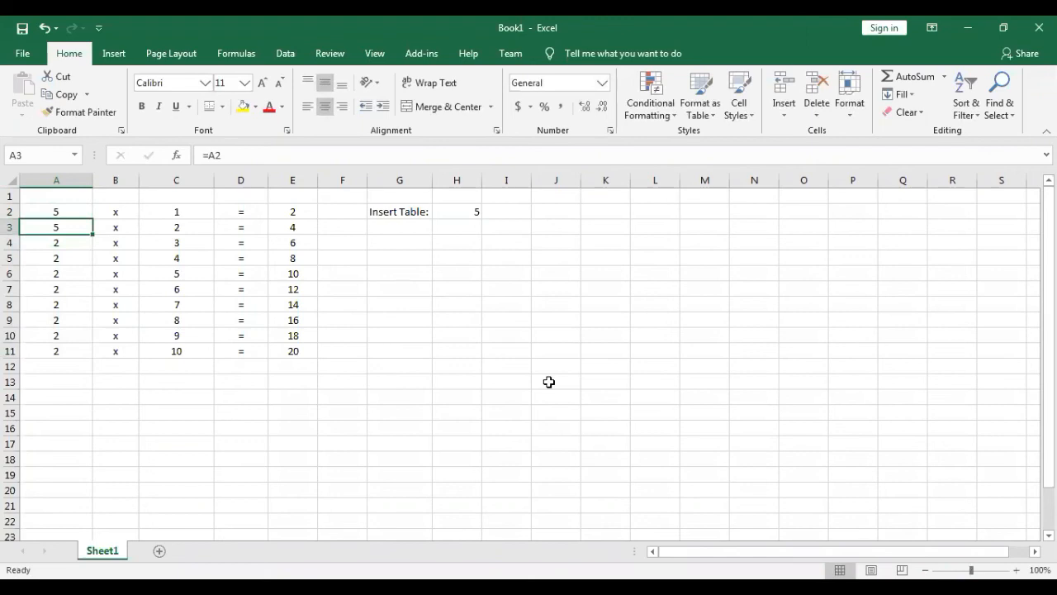
key(Up)
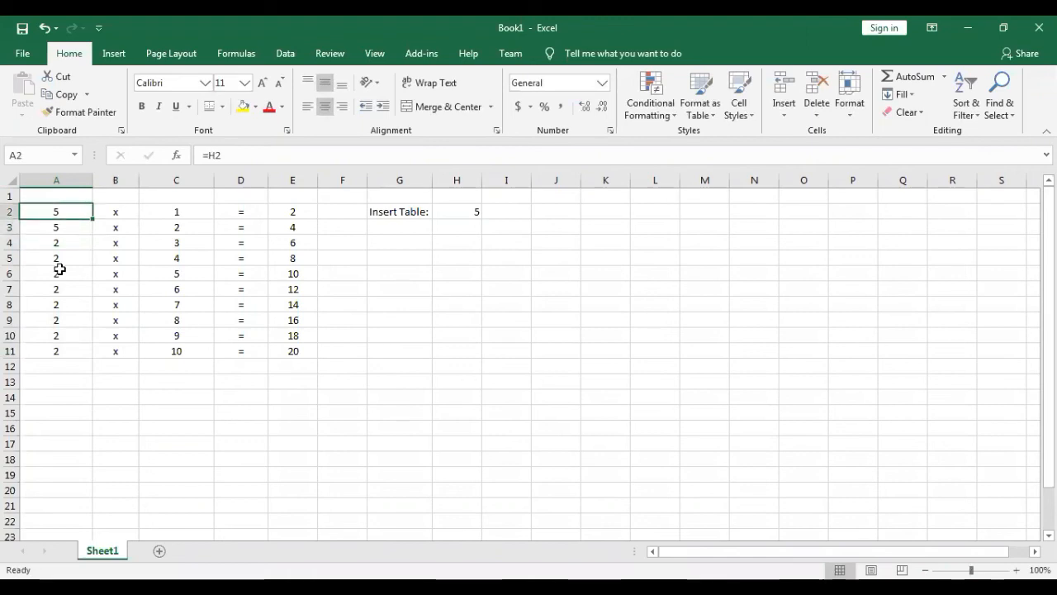
Step: Fill the formula in A2 down to A11 and check the references in the copied cells
drag(93, 218, 75, 361)
key(Down)
key(Down)
key(Down)
key(Down)
key(Down)
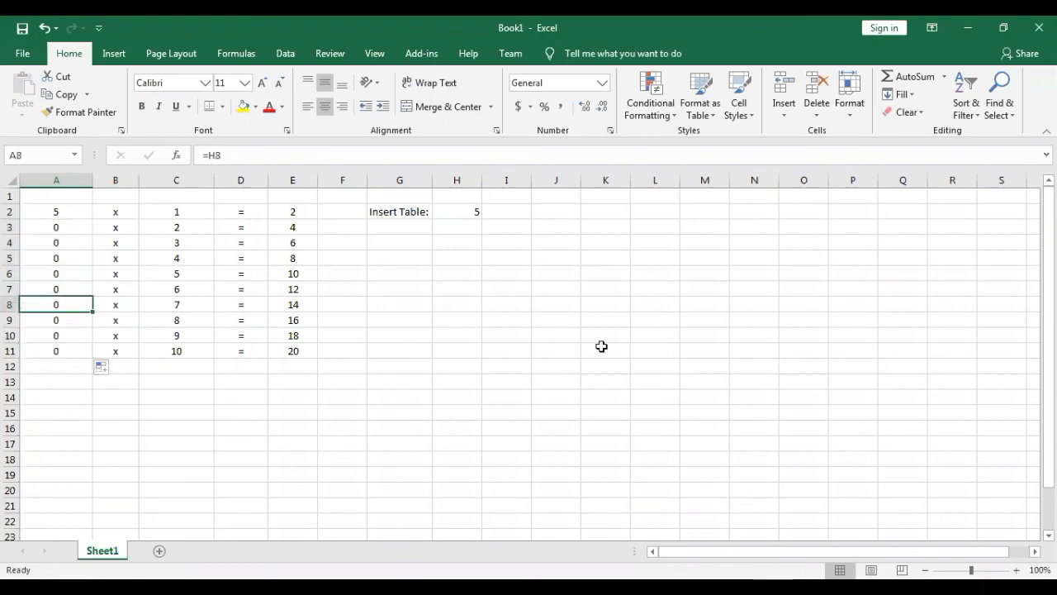
key(Up)
key(Up)
key(Up)
key(Up)
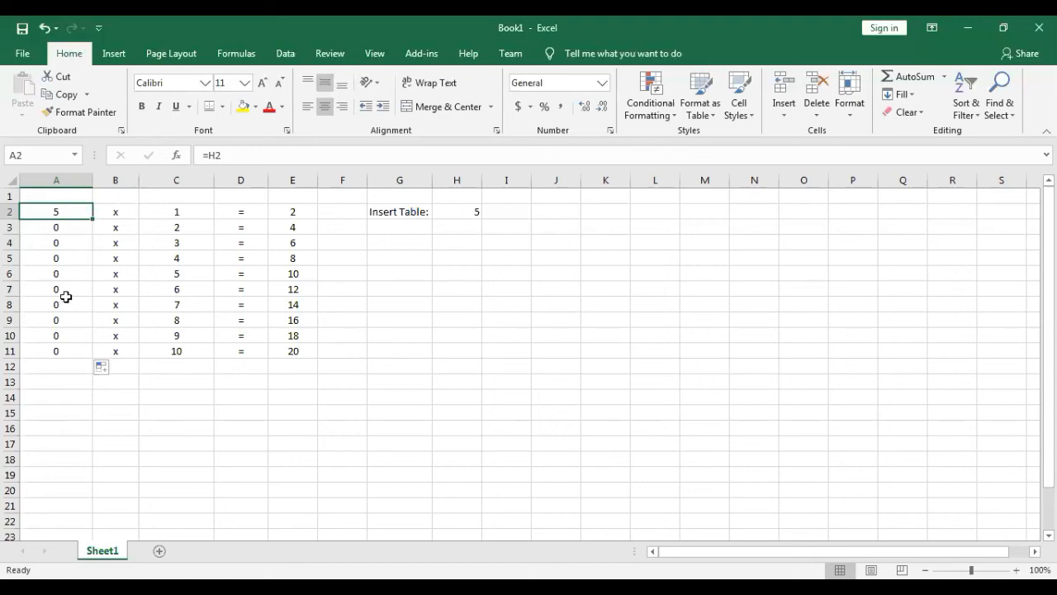
Step: Examine cell by cell how the H2 reference shifted in the formulas of A3:A11
click(71, 227)
click(71, 243)
click(71, 259)
click(73, 273)
click(75, 305)
click(78, 319)
click(76, 335)
click(71, 366)
click(70, 354)
click(67, 289)
click(66, 257)
Step: Examine which cell each formula in A2:A5 refers to, opening the cells one after another
click(68, 211)
double_click(67, 211)
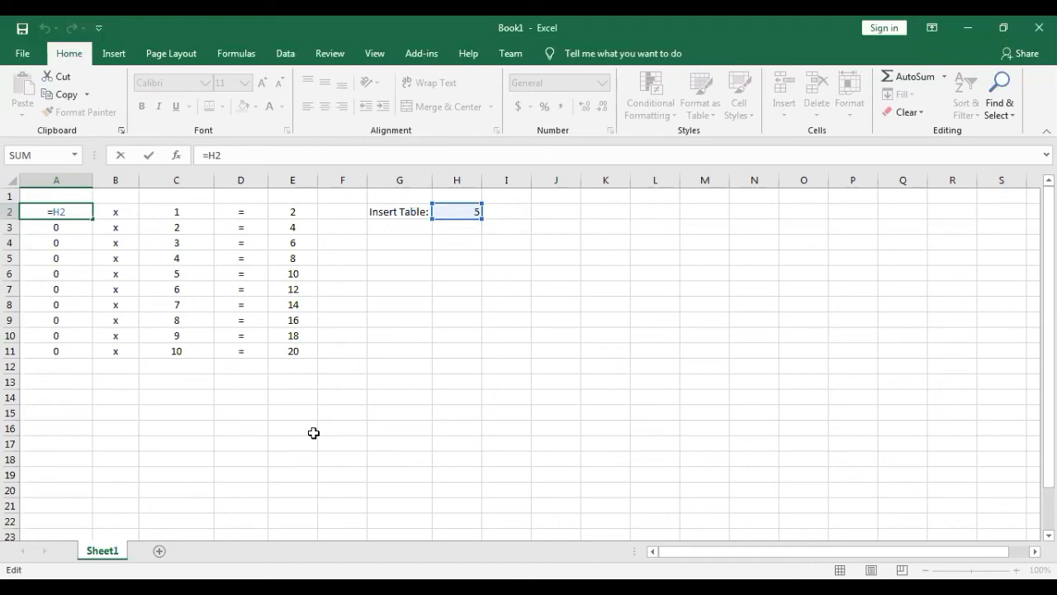
key(Return)
text(=H3)
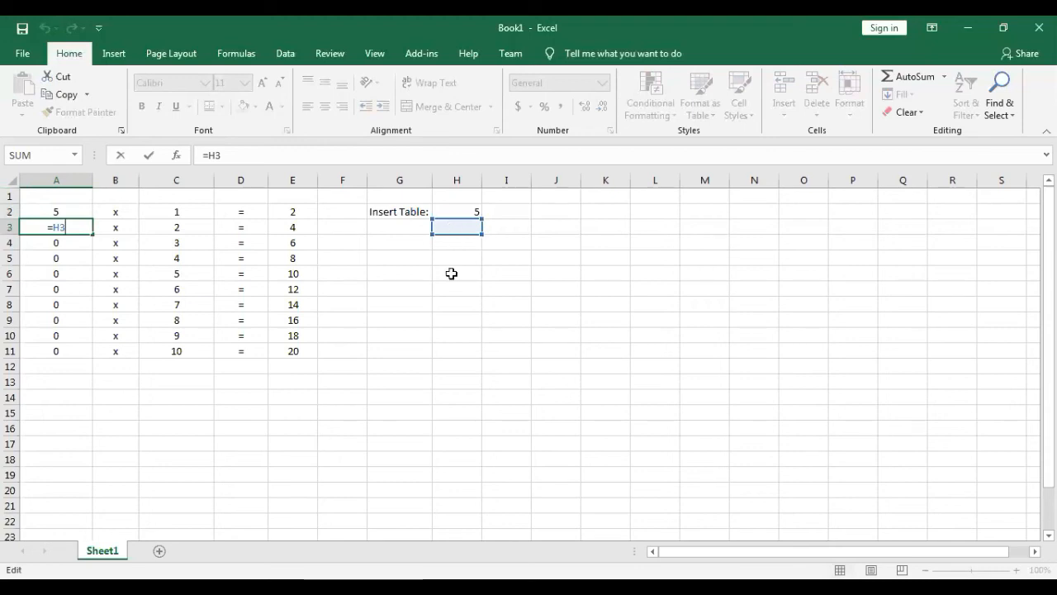
key(Return)
text(=H4)
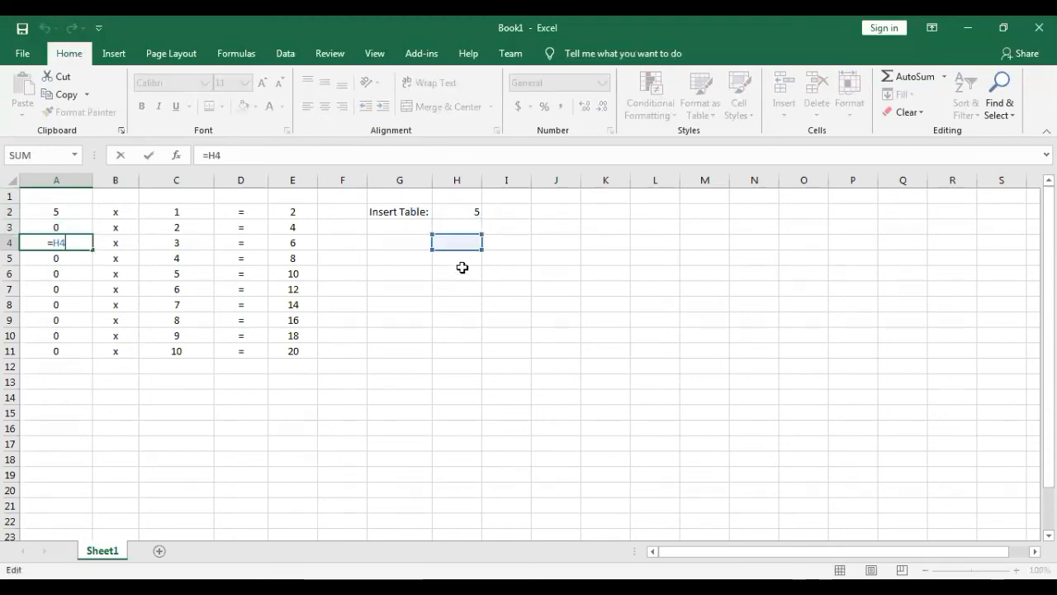
key(Return)
text(=H5)
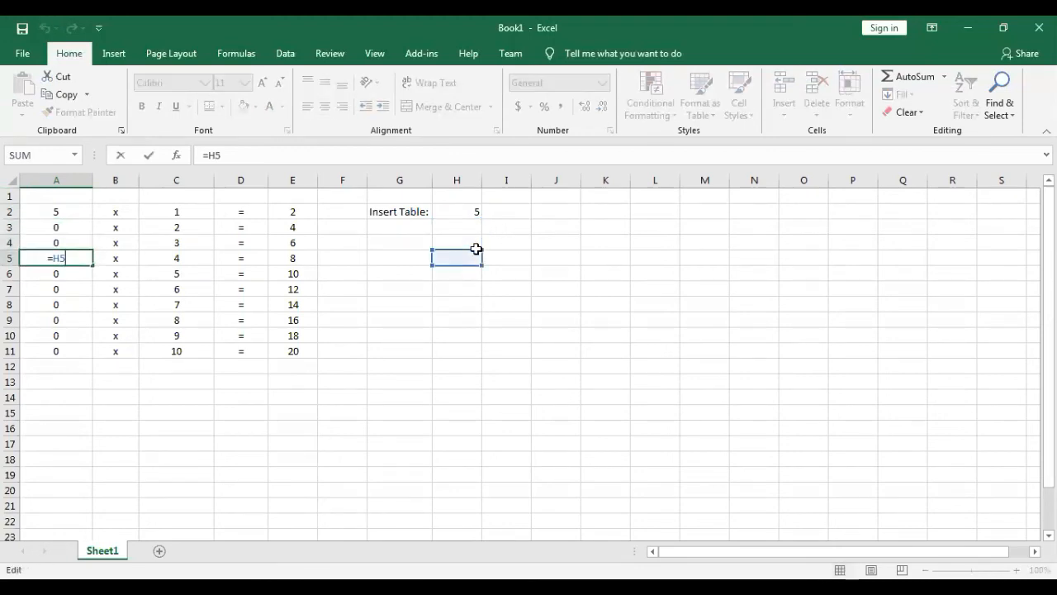
key(Return)
key(Up)
key(Up)
key(Up)
key(Up)
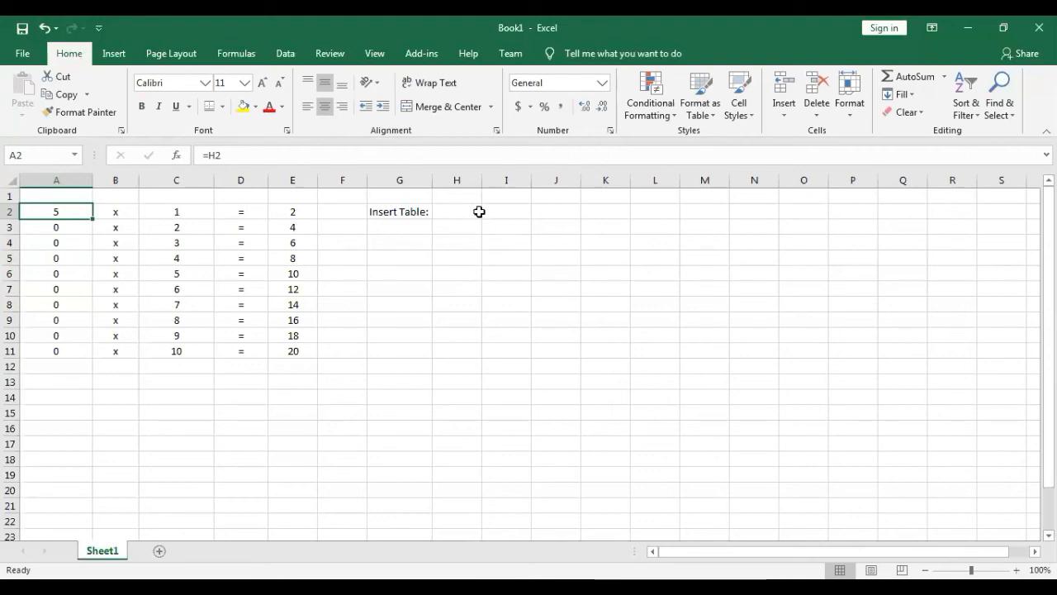
Step: Make the reference in A2 absolute so that its formula reads =$H$2
double_click(64, 212)
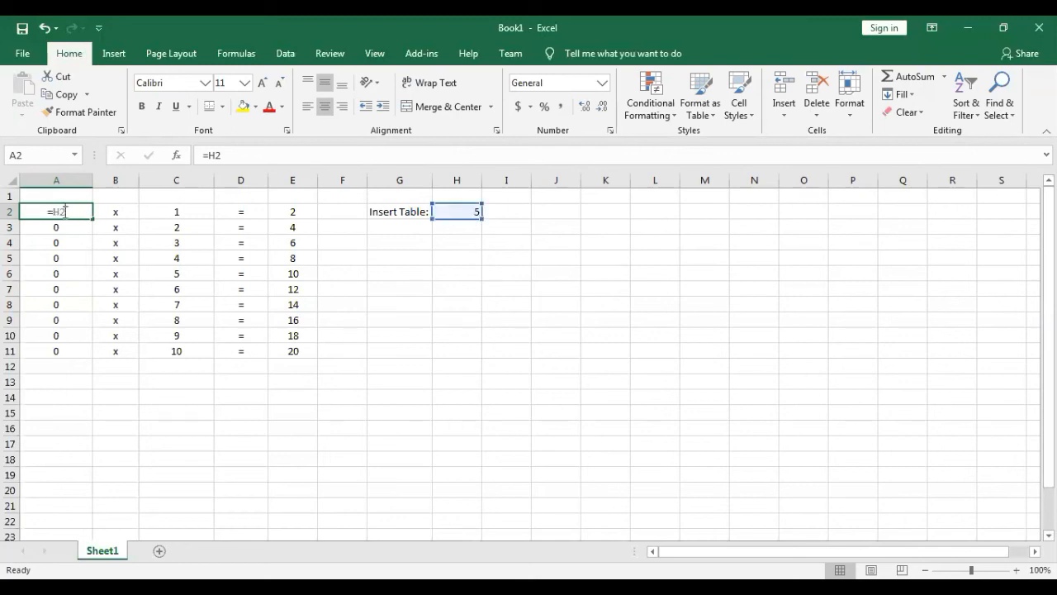
key(F4)
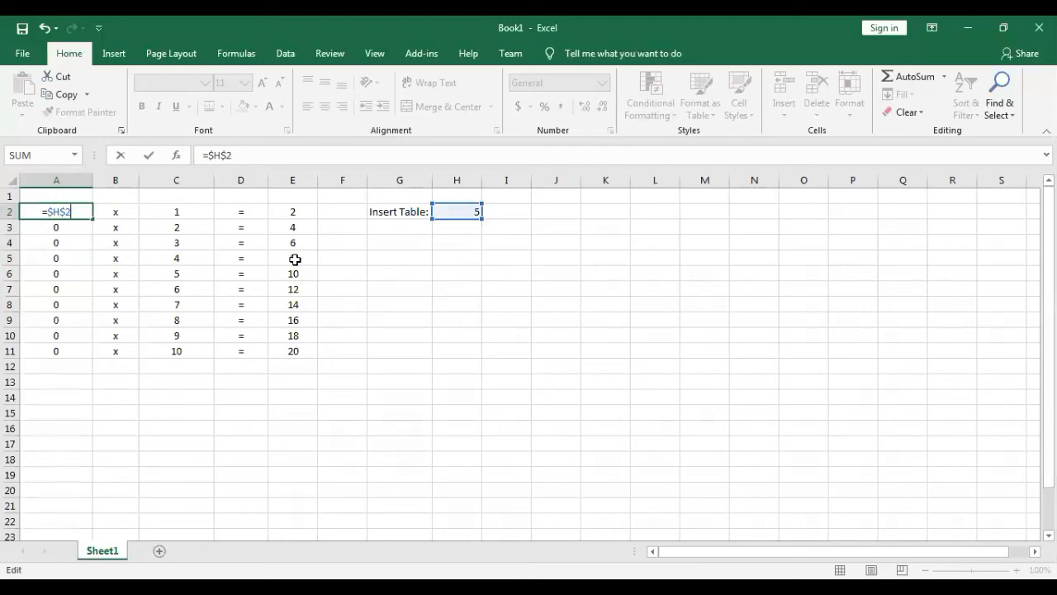
key(Return)
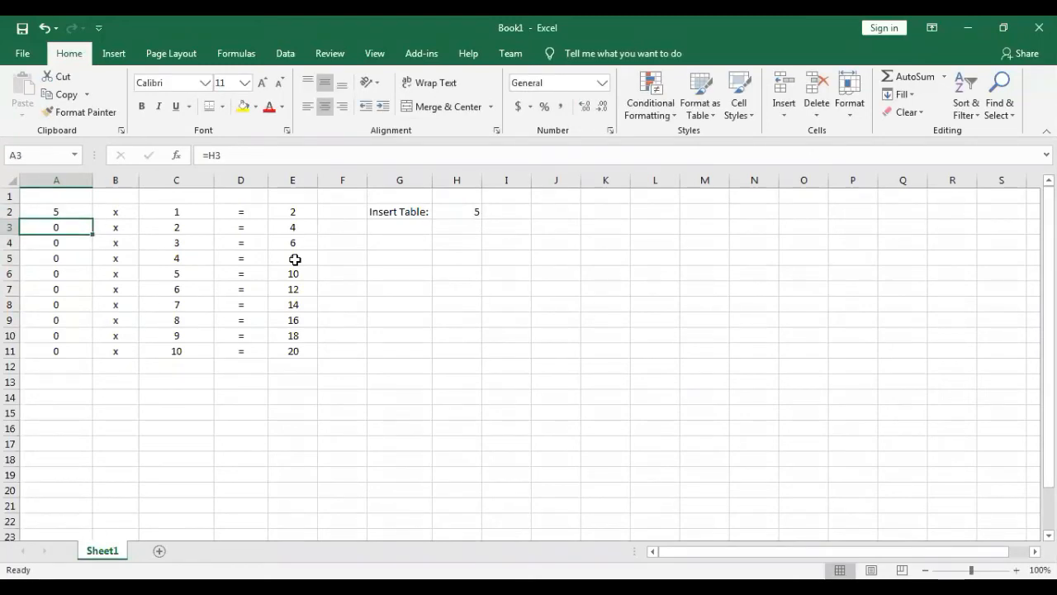
Step: Fill the absolute-reference formula from A2 down through A11
key(Up)
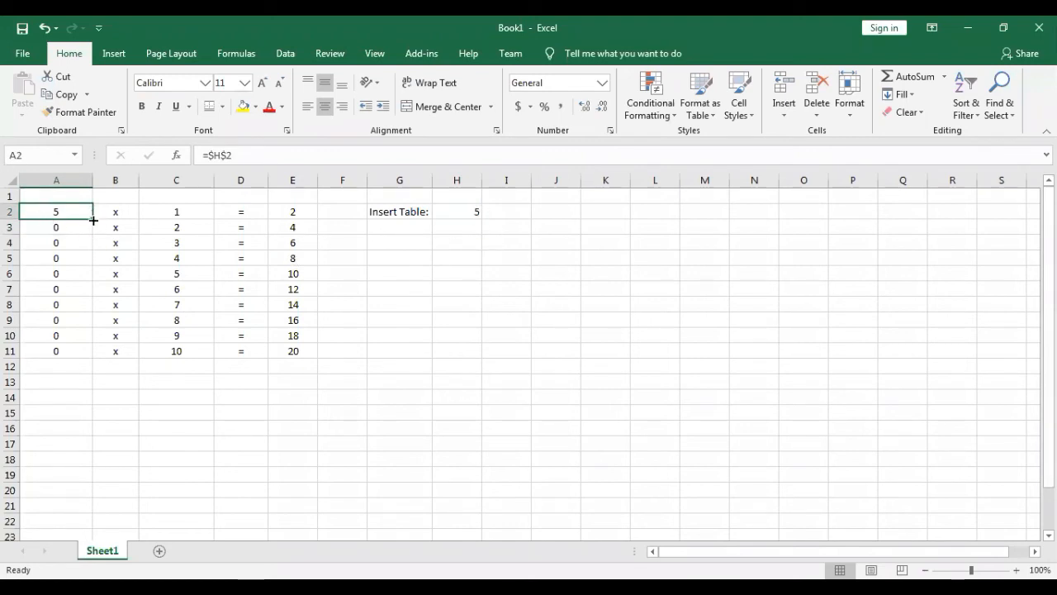
drag(94, 220, 95, 306)
drag(93, 347, 94, 359)
Step: Check the references in the copied formulas of A11 and A6, and look over the multipliers in column C
click(58, 359)
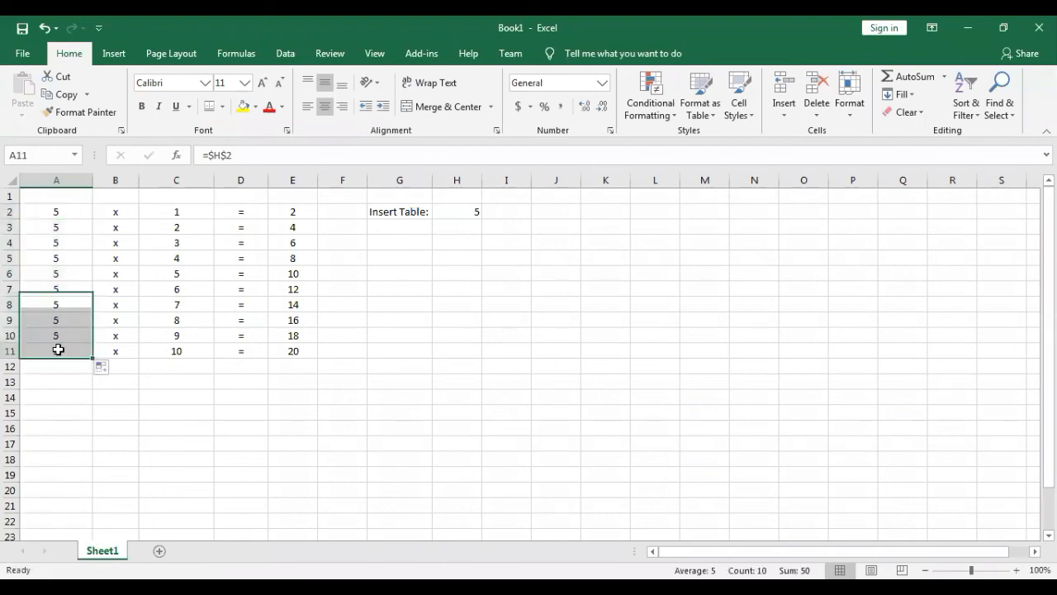
key(F2)
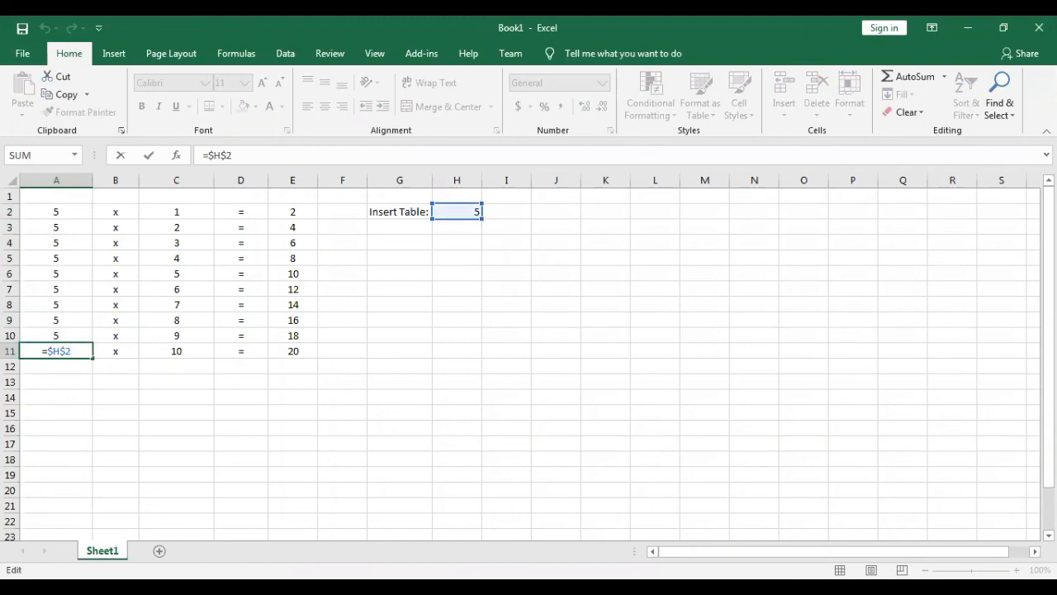
key(Escape)
key(Up)
key(Up)
key(Up)
key(Up)
key(Up)
key(F2)
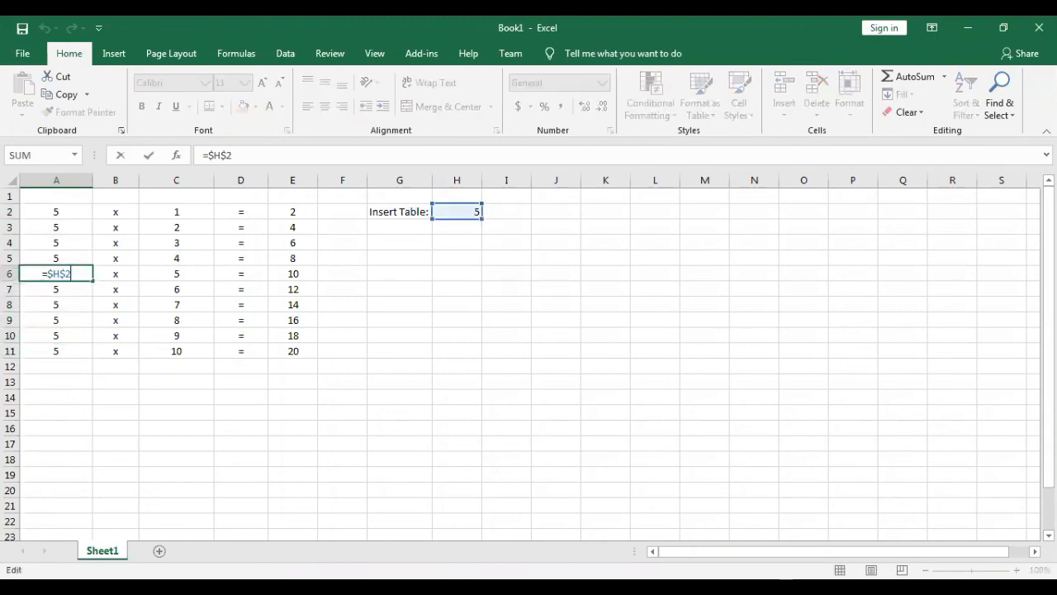
key(Escape)
key(Up)
key(Up)
key(Up)
key(Up)
key(Right)
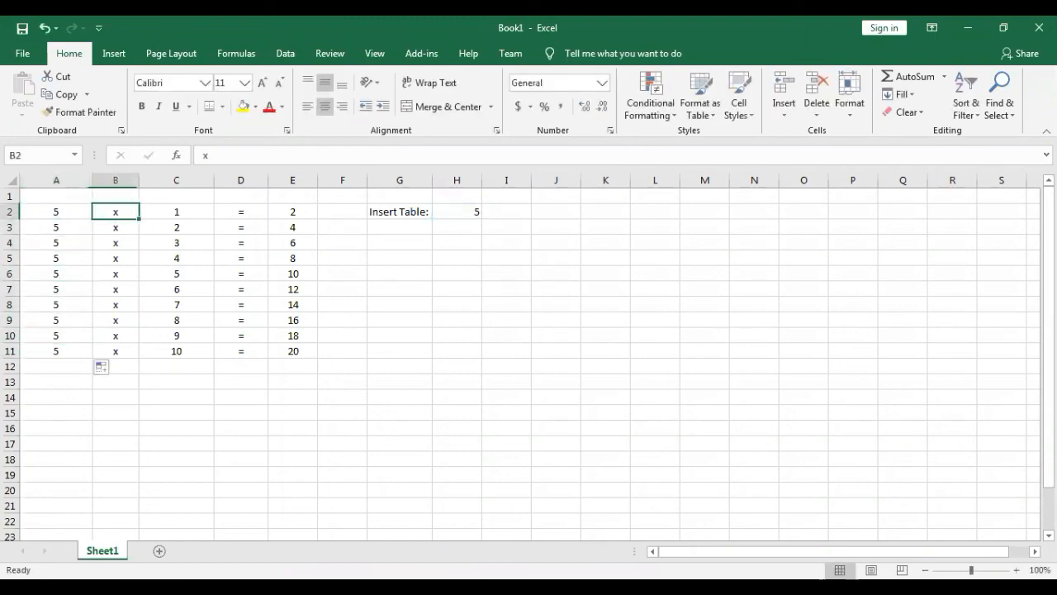
key(Right)
key(Down)
key(Down)
key(Down)
key(Down)
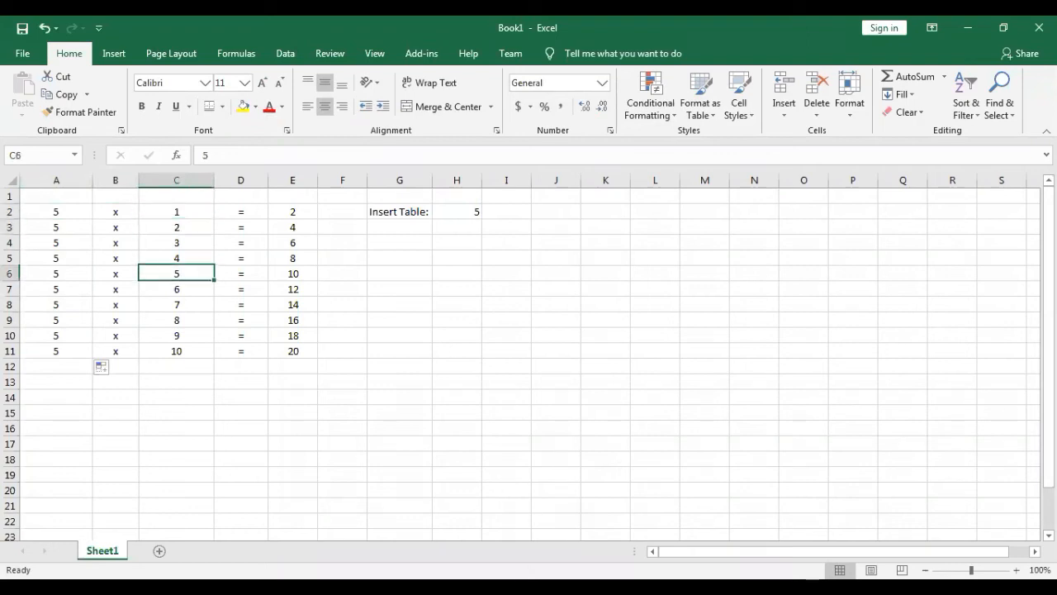
Step: Replace the fixed result in E2 with the product formula =A2*C2
key(Up)
key(Up)
key(Up)
key(Up)
key(Right)
key(Right)
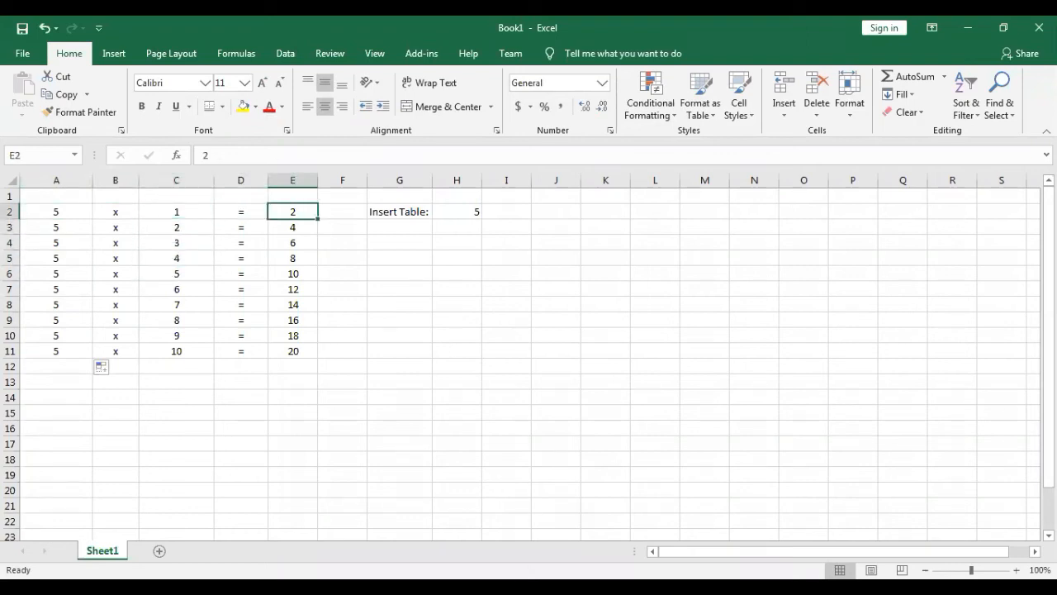
text(=)
key(Left)
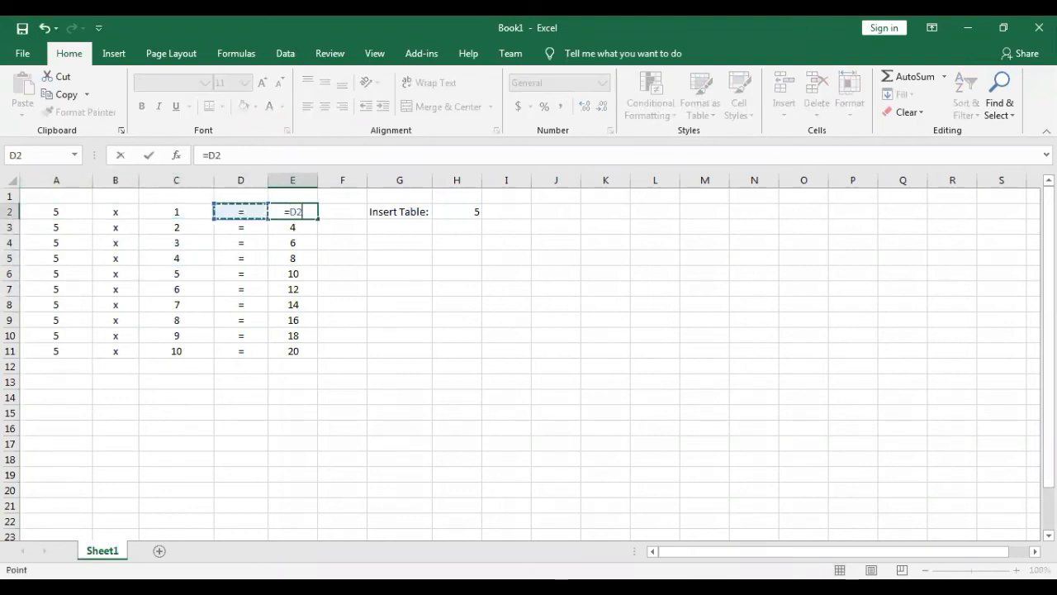
key(Left)
key(Left)
key(Left)
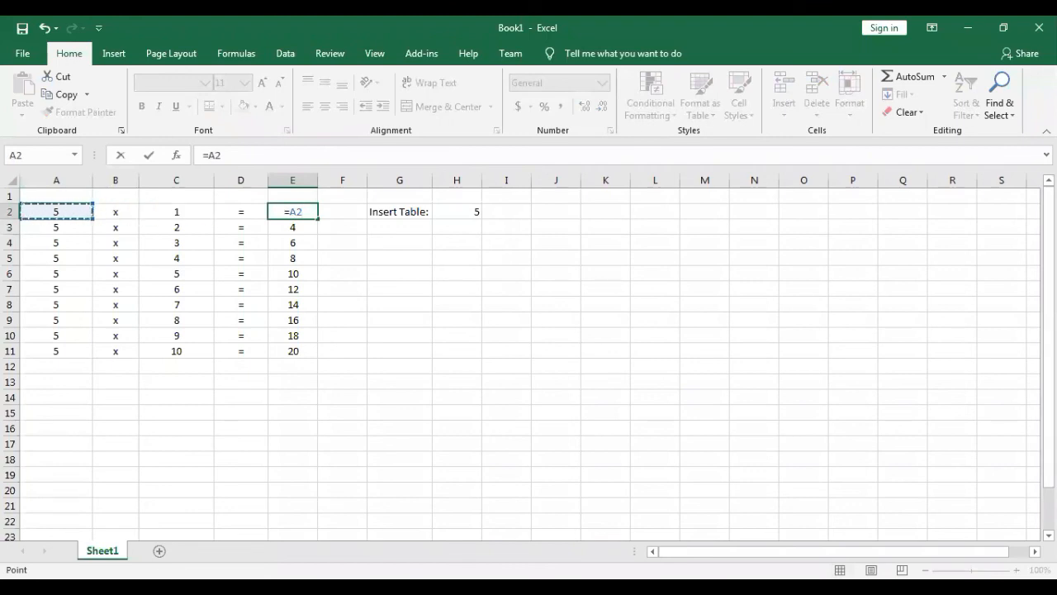
text(*)
key(Left)
key(Left)
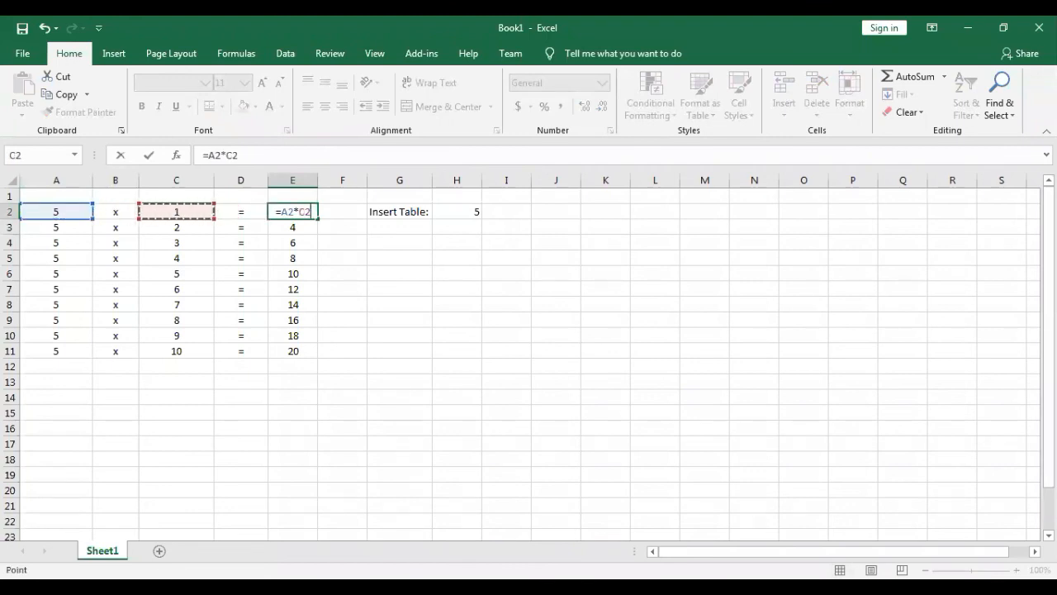
key(Return)
Step: Fill the product formula from E2 down through E11
key(Up)
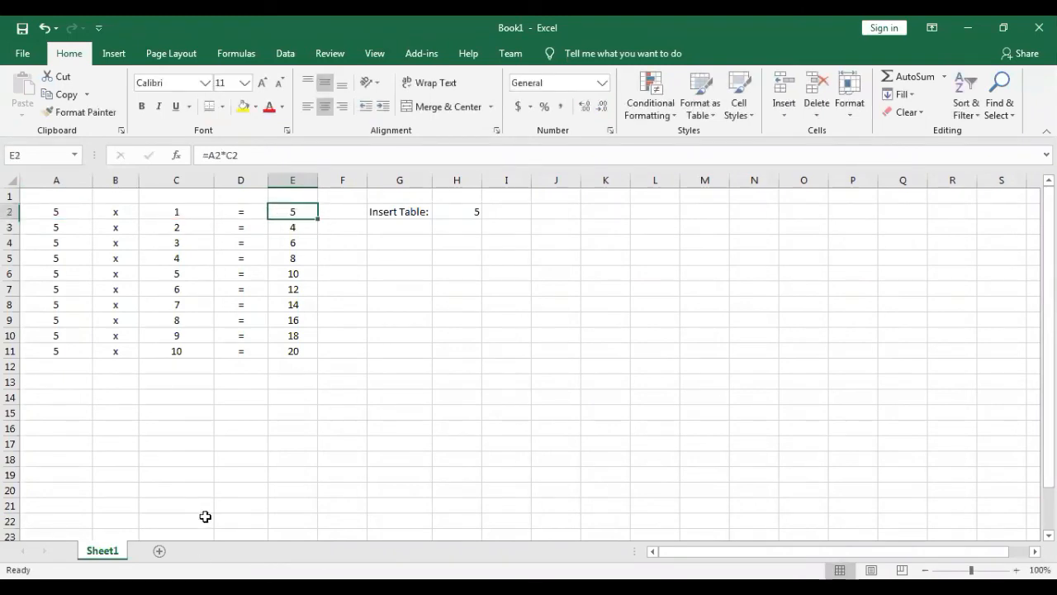
drag(319, 218, 318, 353)
click(424, 381)
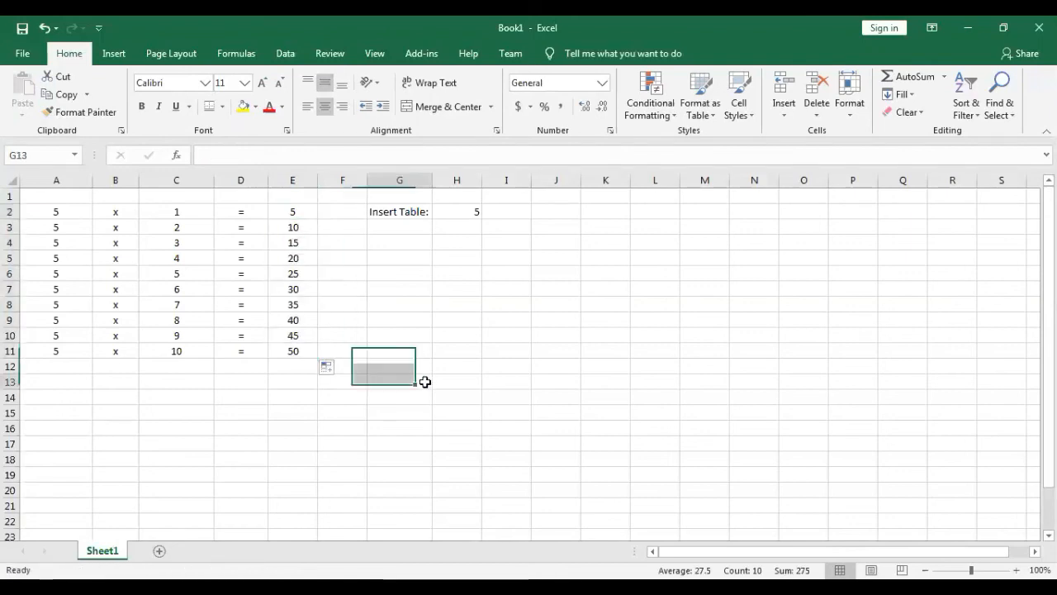
Step: Test the table by entering 9, 12, 7 and 63 in H2 one after another
click(475, 213)
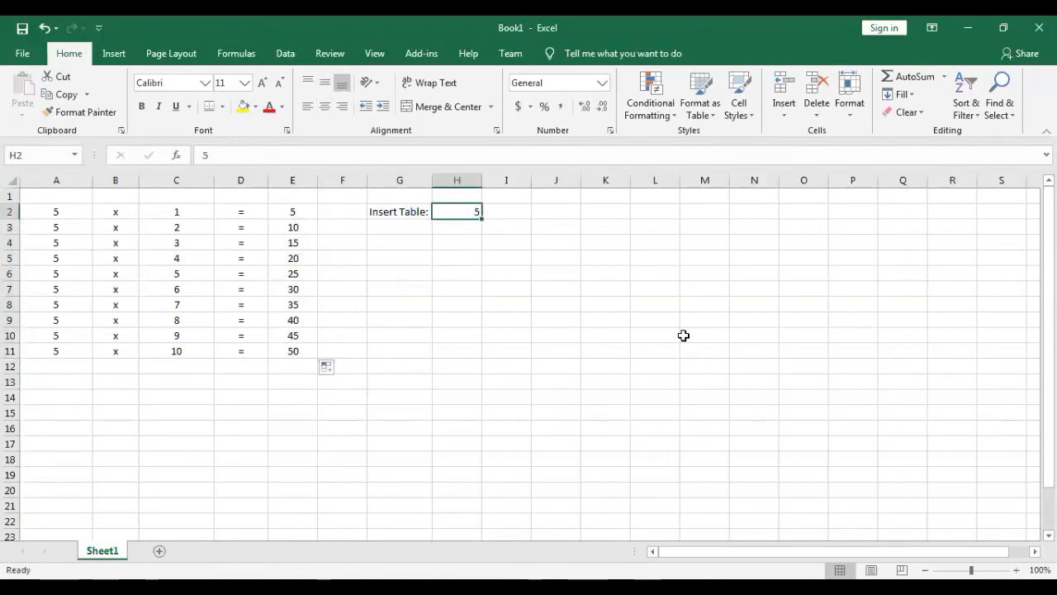
text(9)
key(Return)
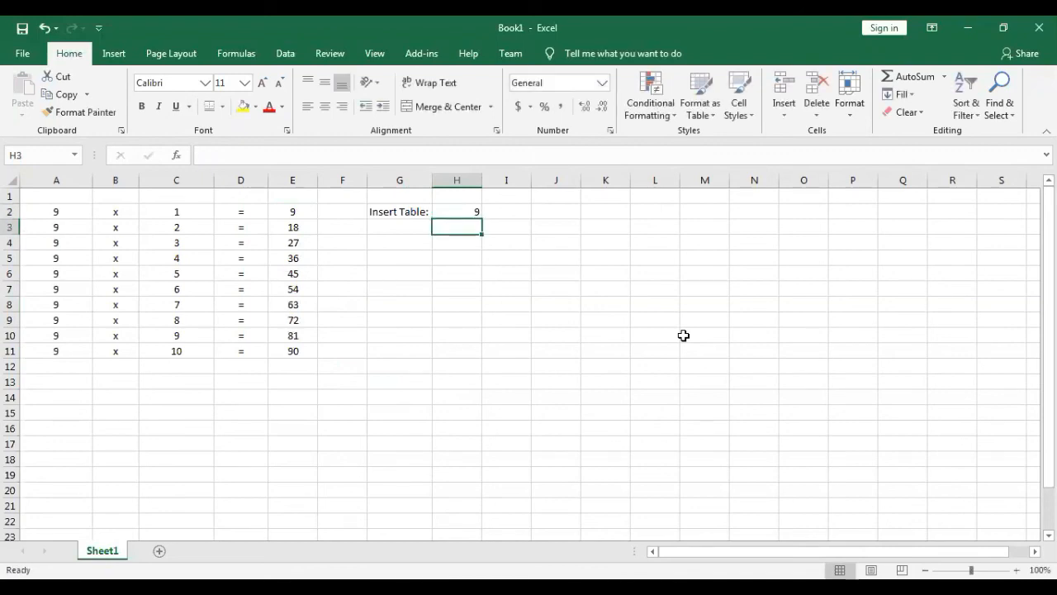
key(Up)
text(12)
key(Return)
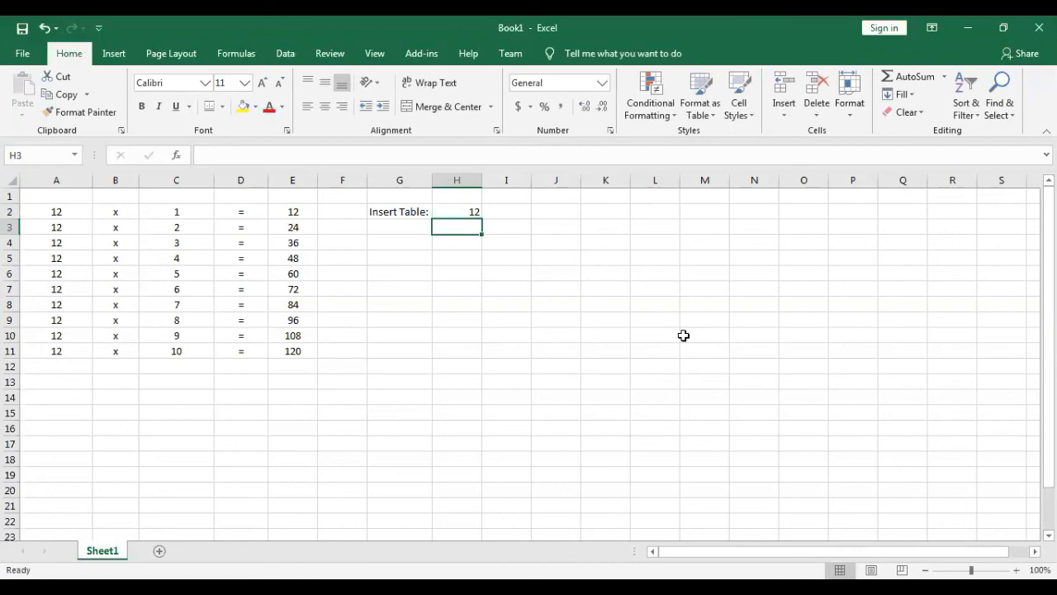
key(Up)
text(7)
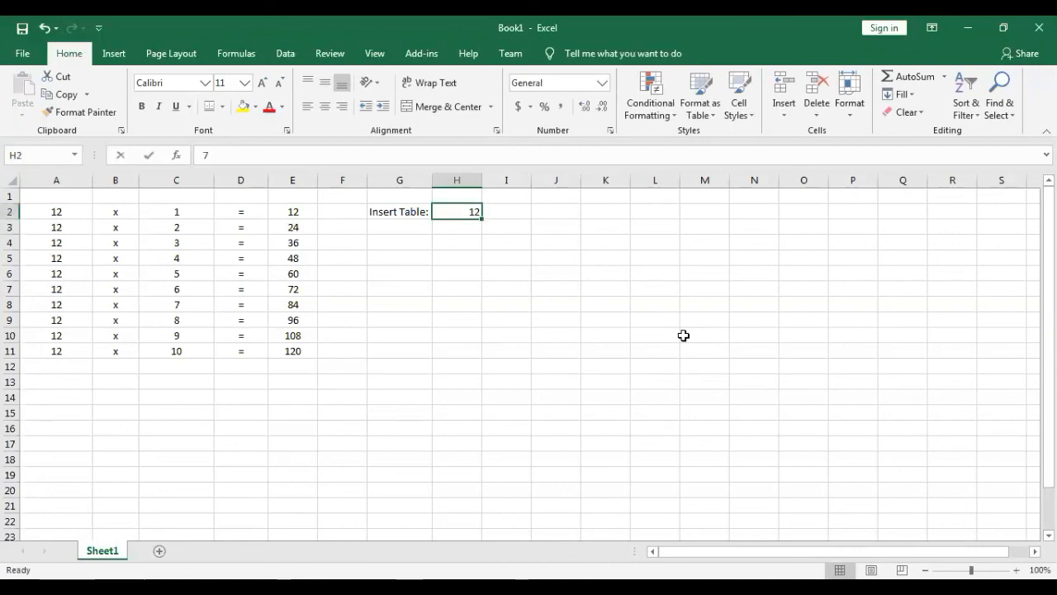
key(Return)
key(Up)
text(63)
key(Return)
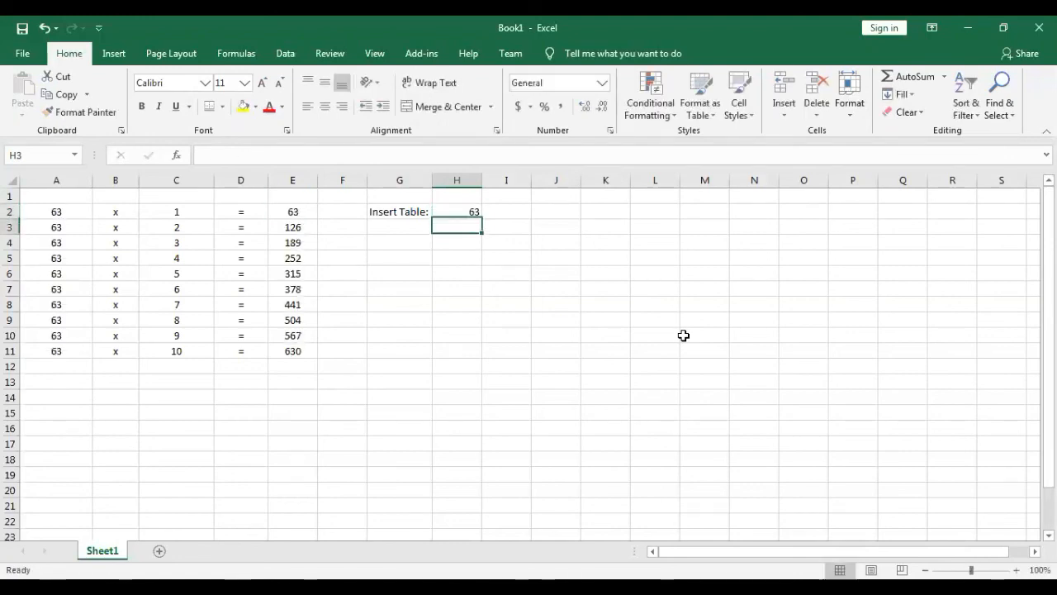
Step: Set the table number in H2 to 89
key(Up)
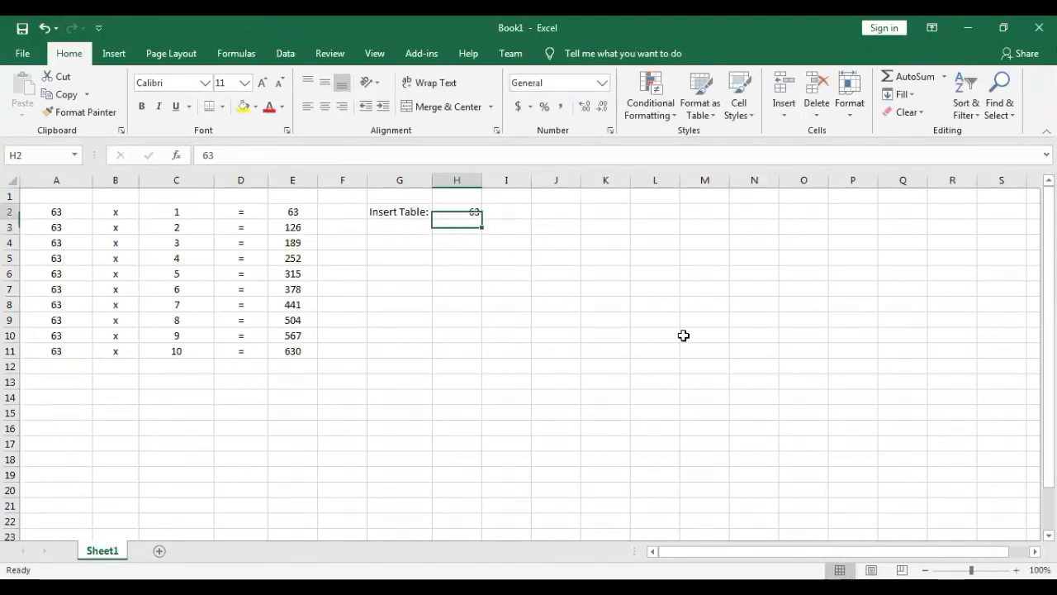
text(89)
key(Return)
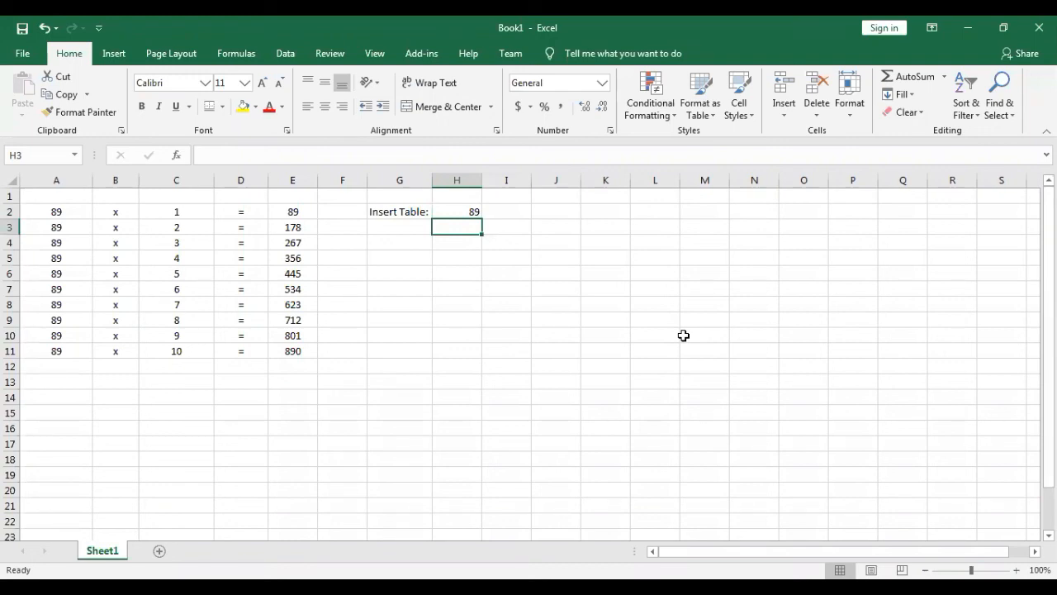
Step: Merge and center cells A1:D1 above the multiplication table
key(Up)
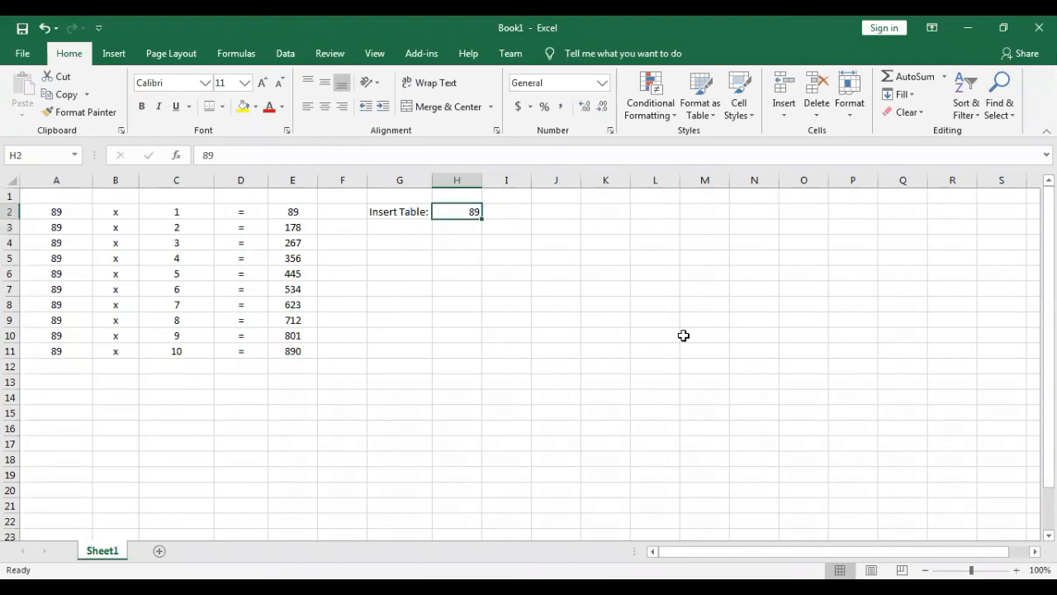
key(Up)
key(Left)
key(Left)
key(Left)
key(Left)
key(Left)
key(Left)
key(Left)
key(Left)
key(Right)
key(Right)
key(Right)
key(Right)
key(Left)
key(Left)
key(Left)
key(Left)
key(shift+Right)
key(shift+Right)
key(shift+Right)
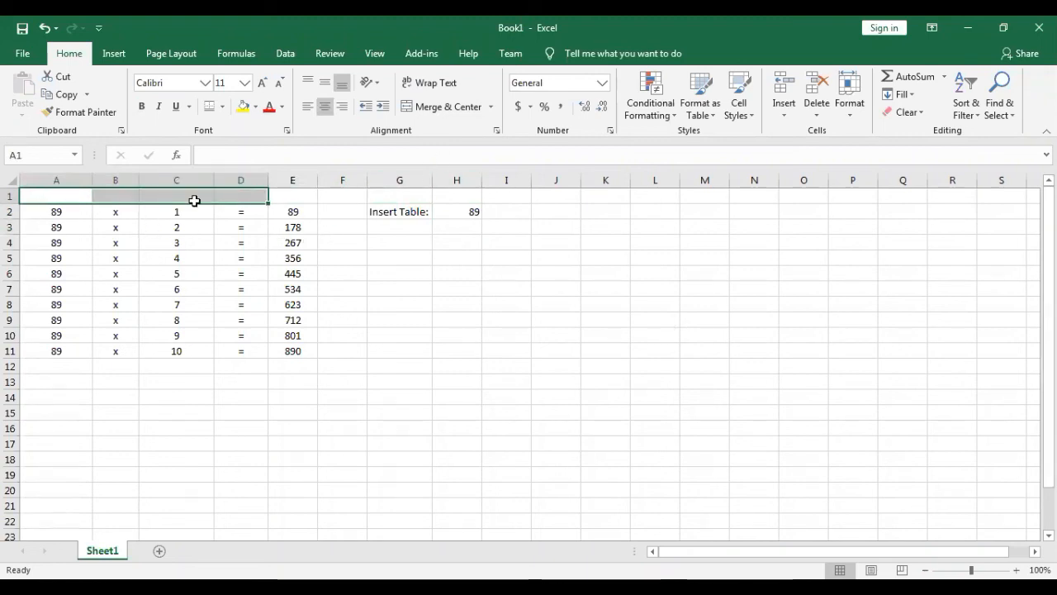
click(454, 106)
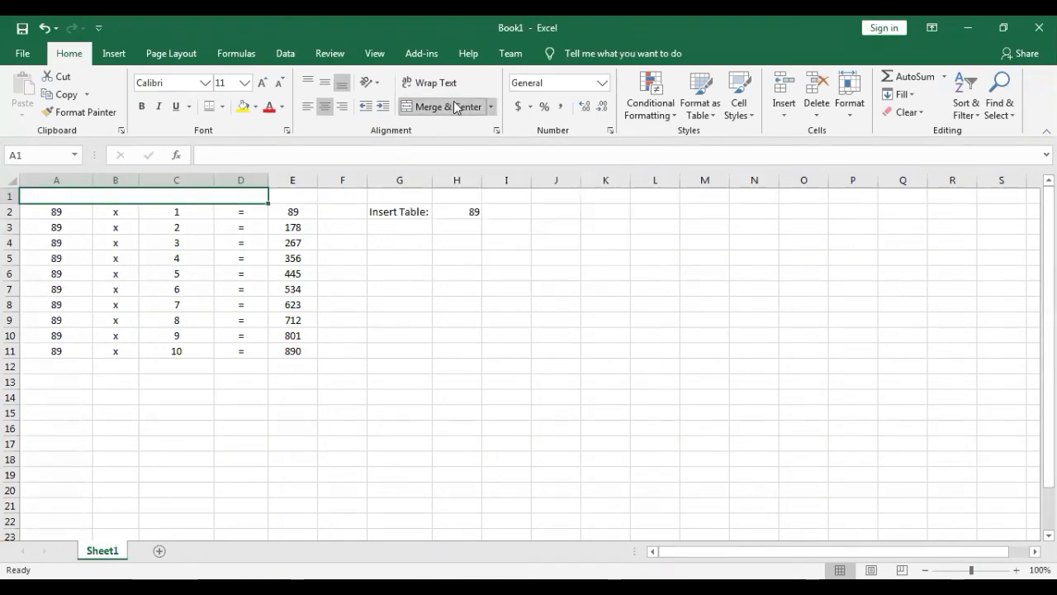
click(373, 380)
Step: Enter the heading "Table:" in the merged cell A1
click(66, 197)
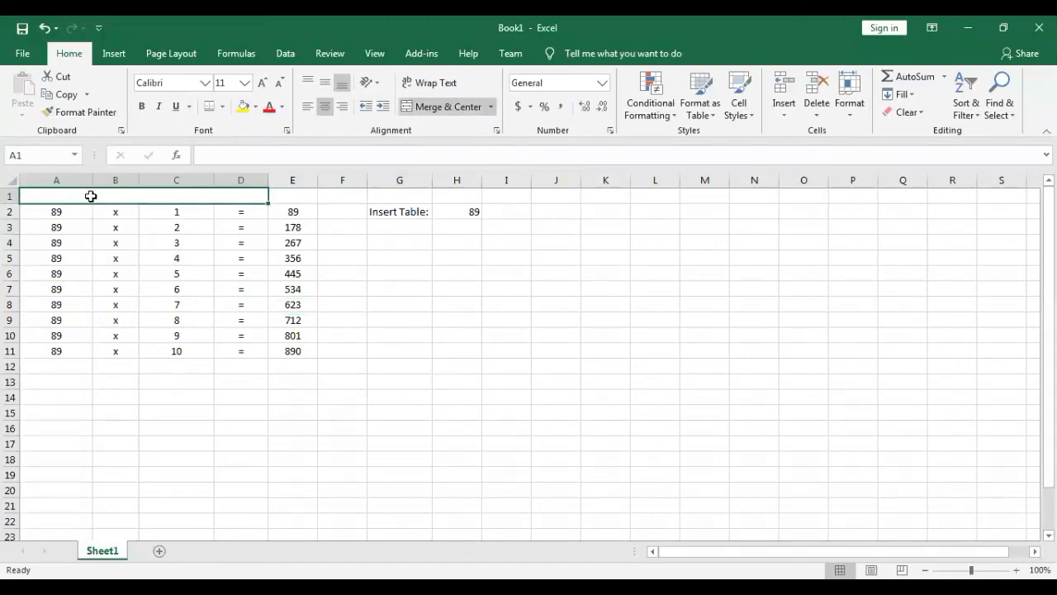
click(305, 153)
text(Table:)
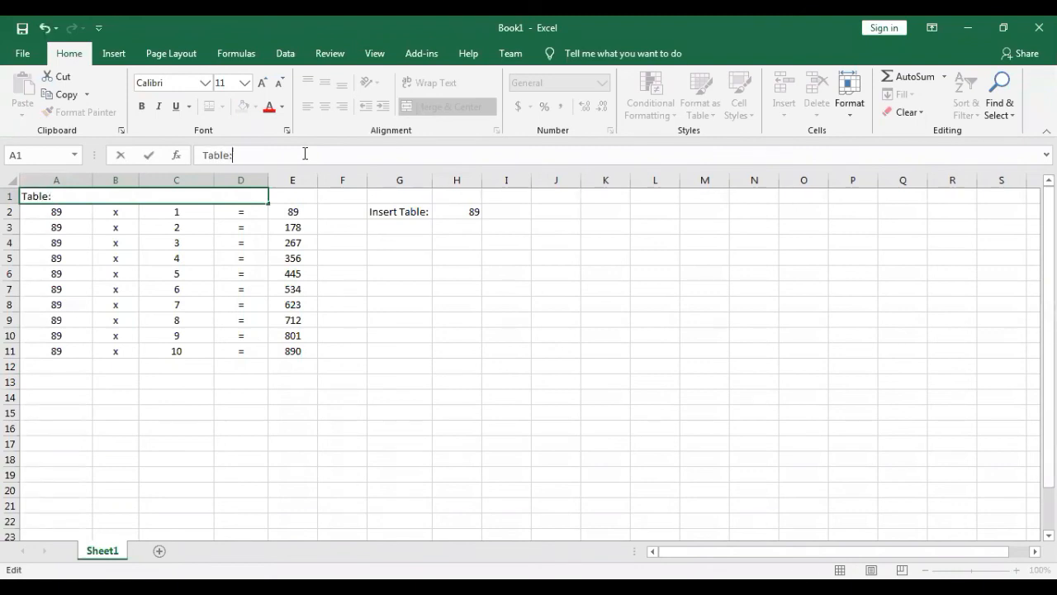
key(Return)
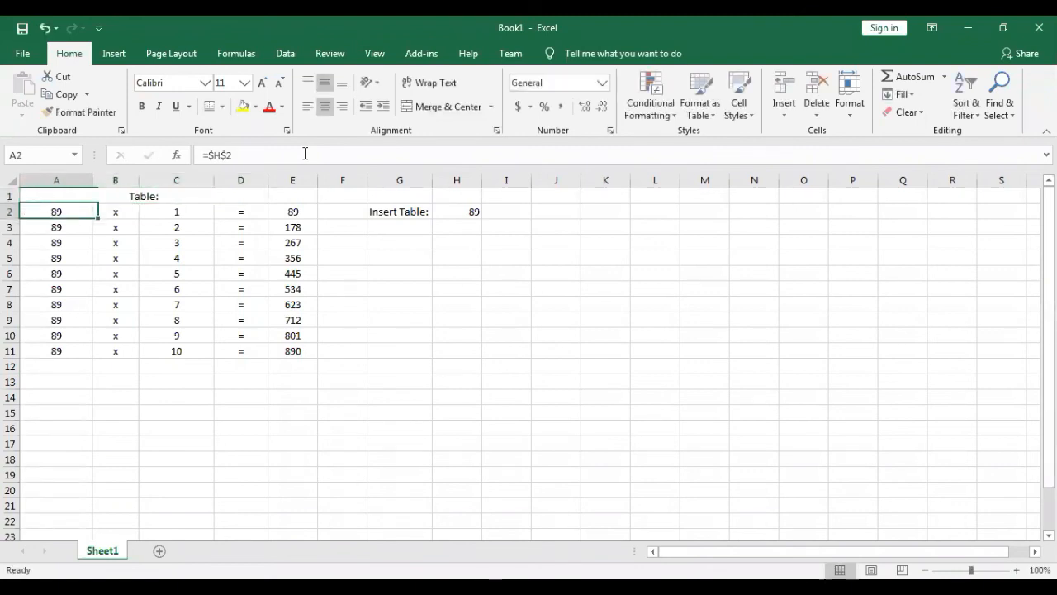
Step: Link cell E1 beside the "Table:" heading to the table number with the formula =H2
key(Up)
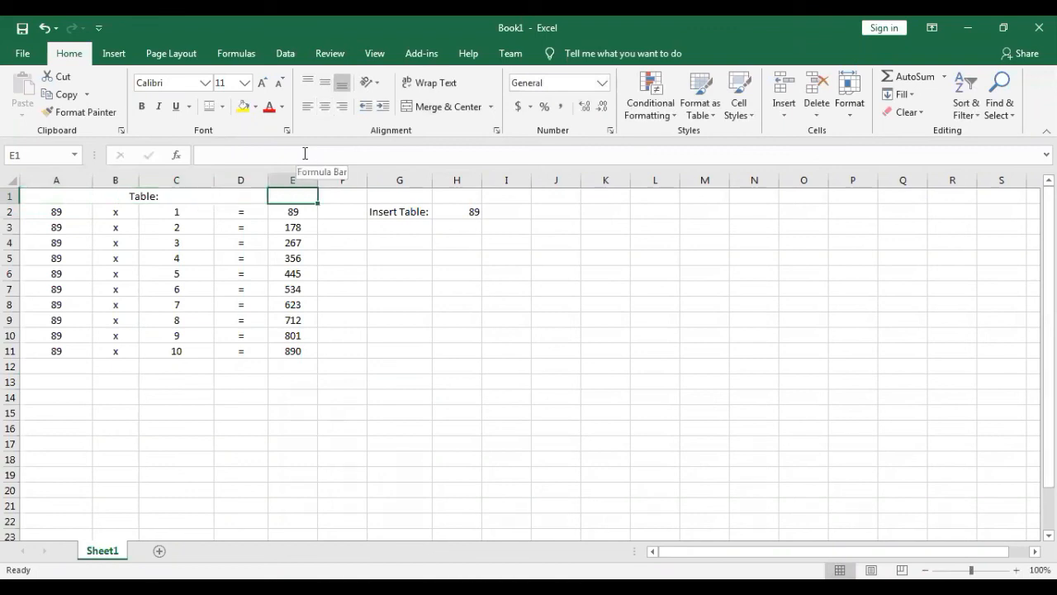
text(=)
key(Right)
key(Right)
key(Right)
key(Down)
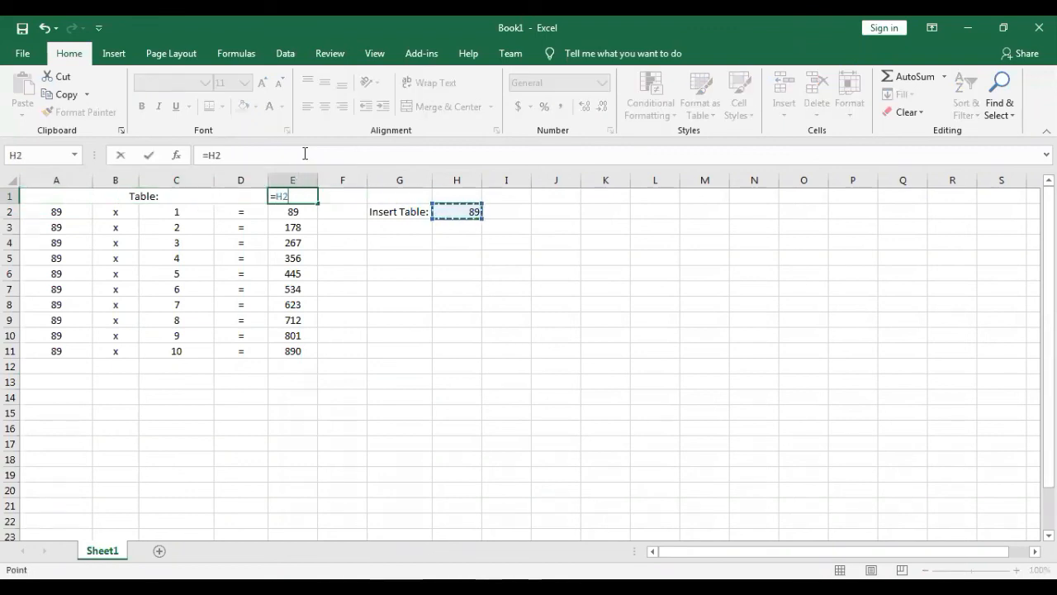
key(Return)
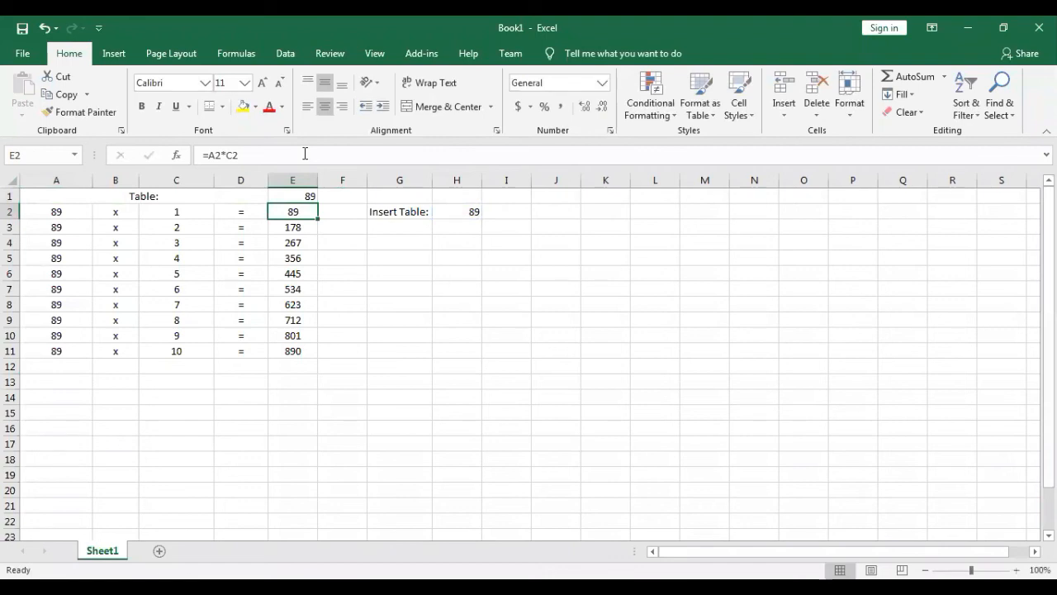
Step: Center E1 horizontally and vertically, and fill the heading cells A1:E1 with yellow
key(Up)
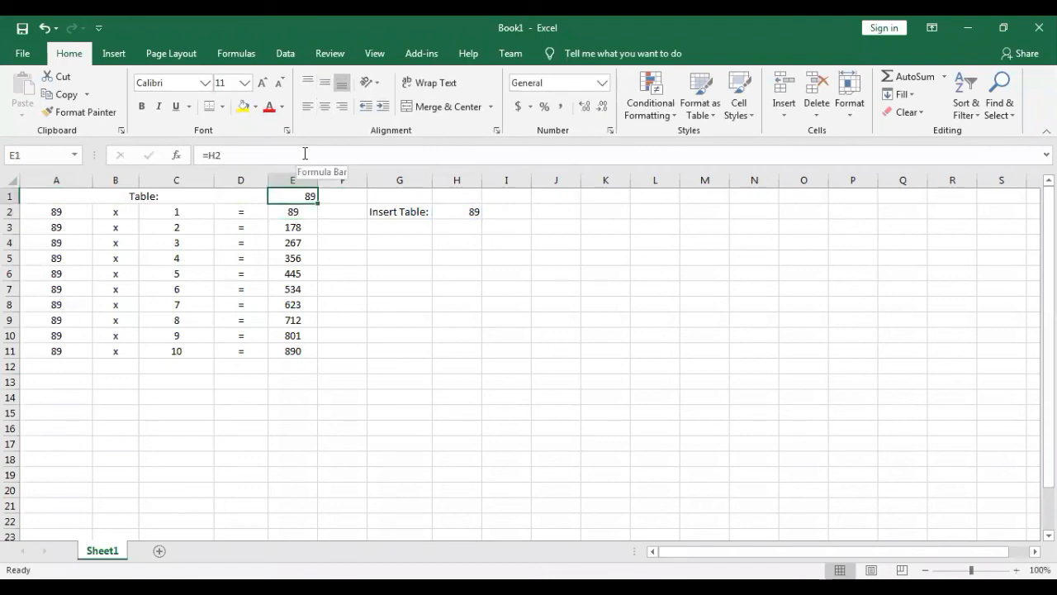
click(326, 107)
click(325, 82)
drag(147, 193, 290, 194)
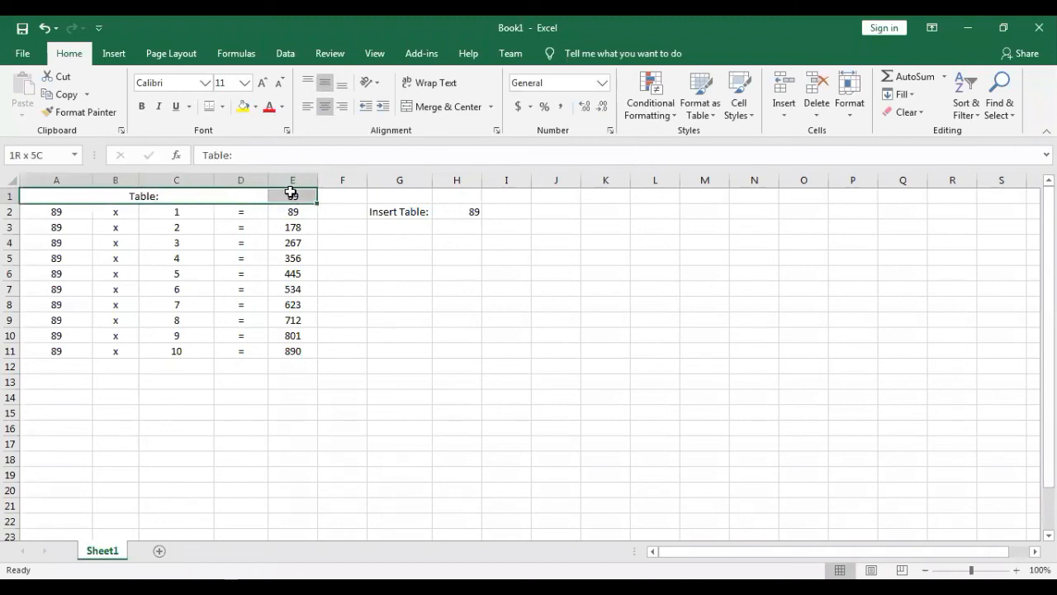
click(245, 100)
click(465, 335)
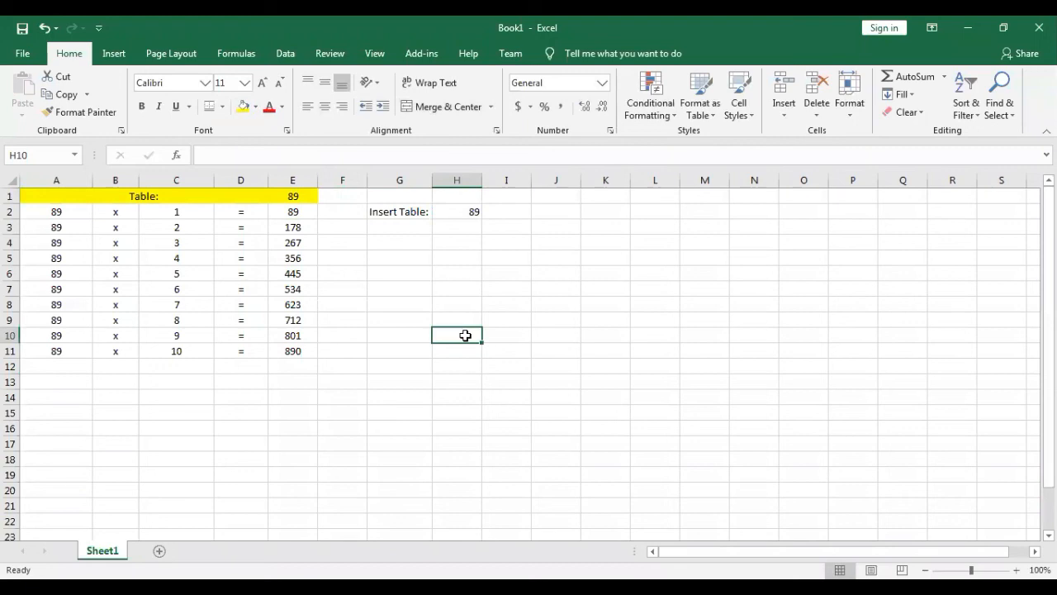
Step: Set the table number in H2 to 56
click(475, 214)
text(56)
key(Return)
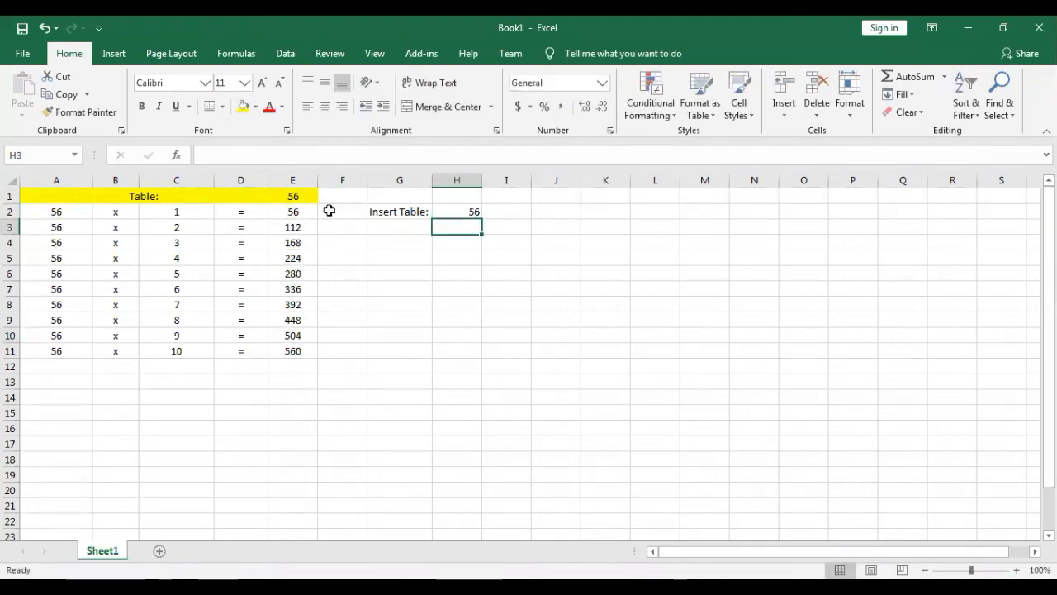
click(369, 347)
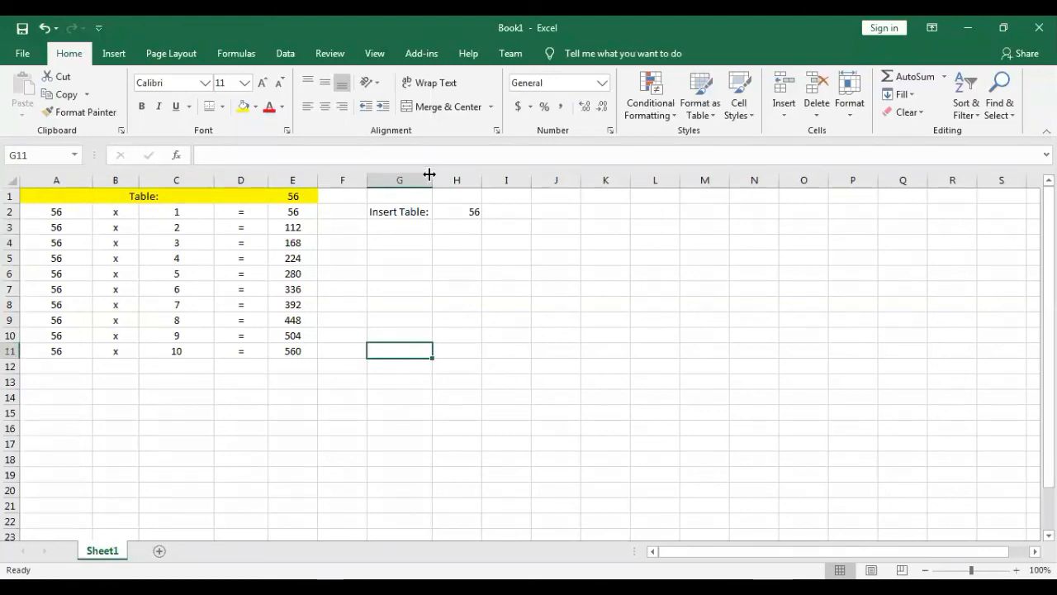
Step: Narrow column G below the width of its label and apply Wrap Text to G2
drag(431, 174, 400, 175)
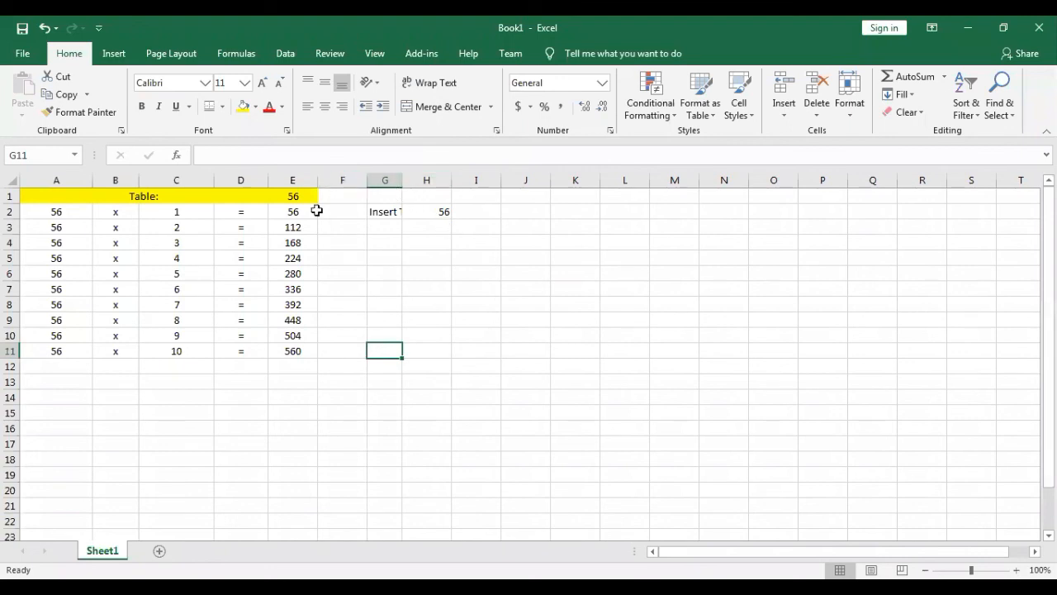
click(373, 211)
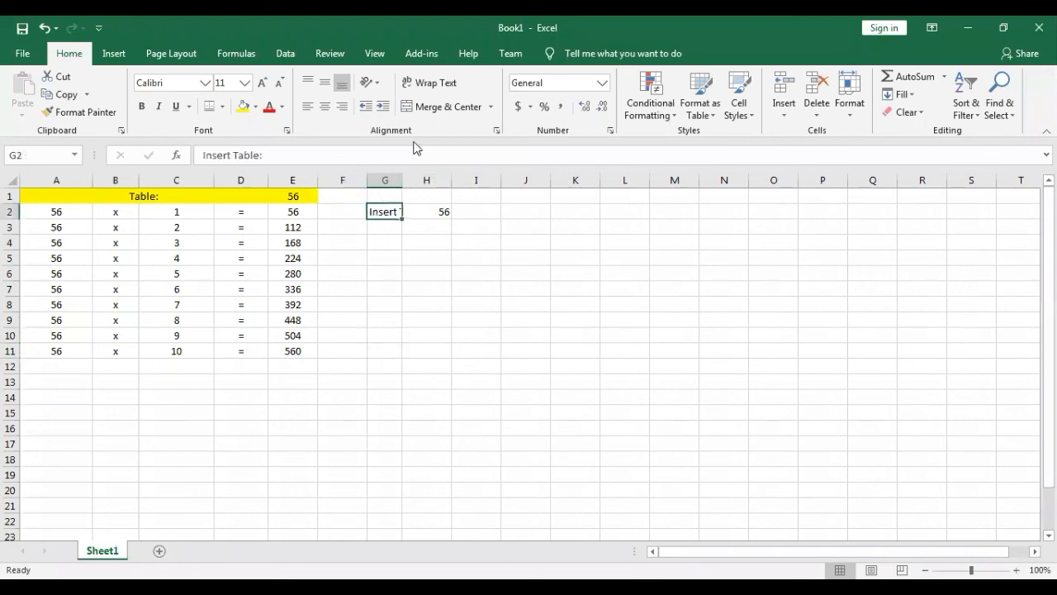
click(432, 82)
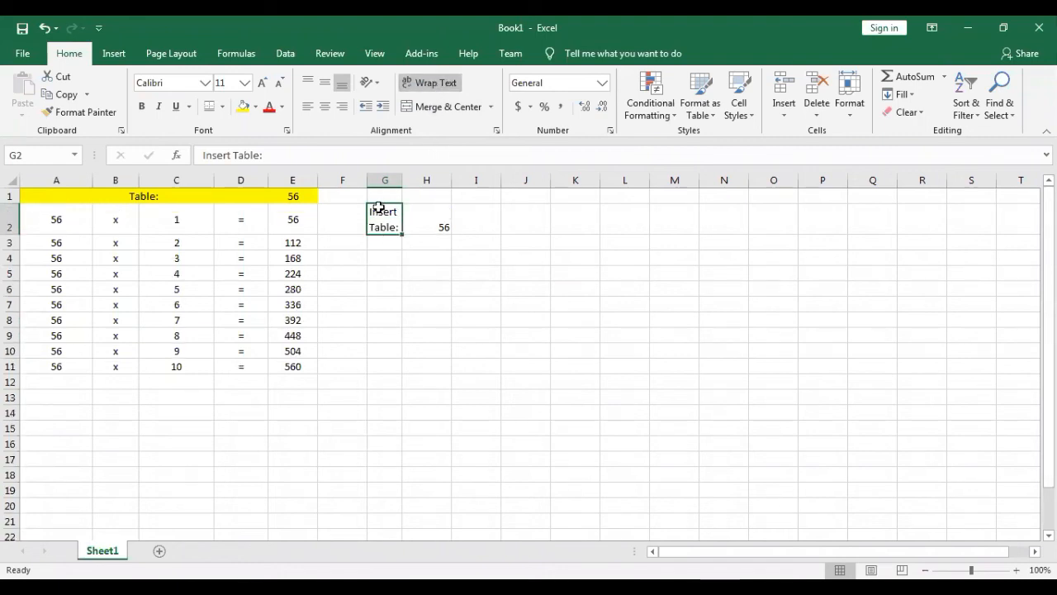
click(596, 307)
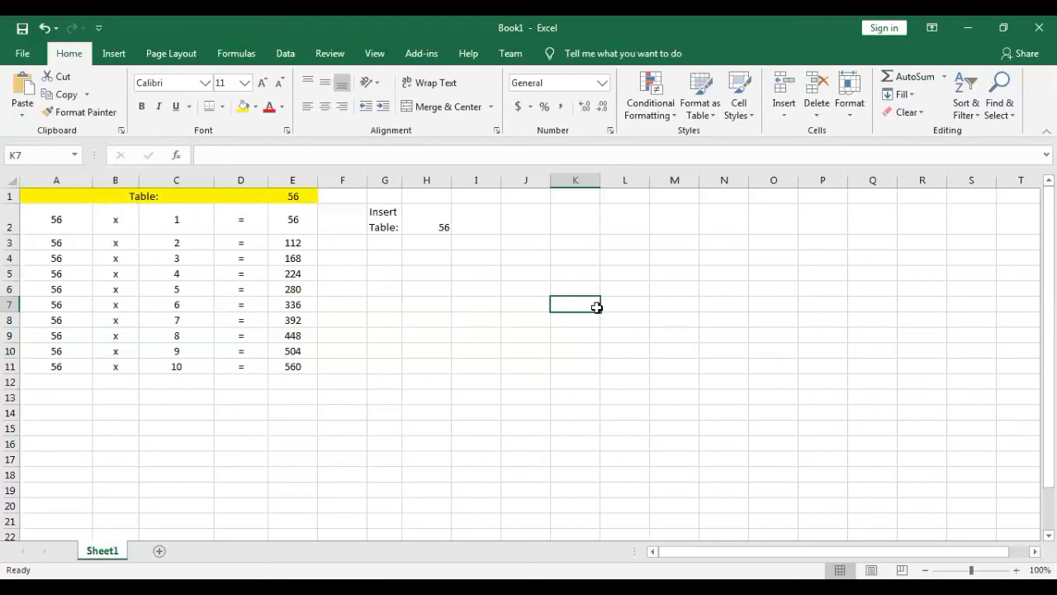
Step: Enter the sample text "ABC" in cell K2
click(582, 221)
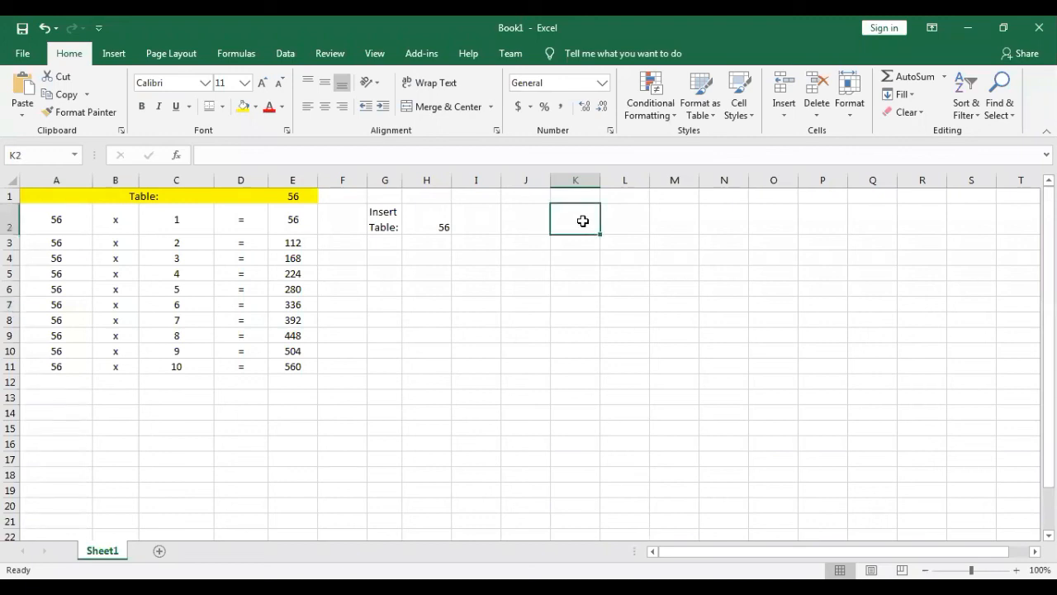
text(ABC)
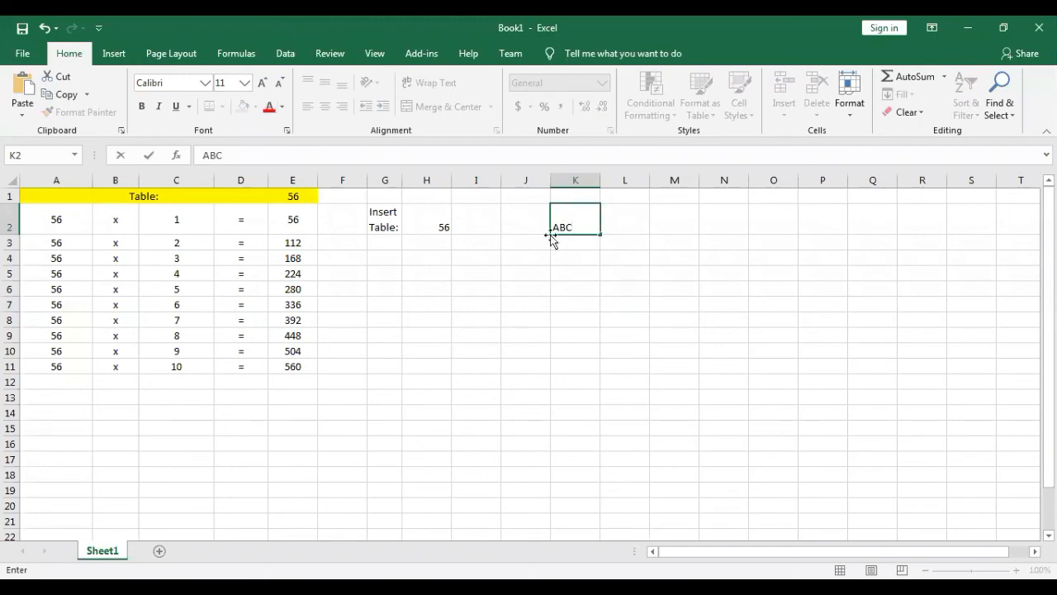
click(554, 281)
Step: Format K2 with a light green theme fill, red font color and font size 22
click(569, 222)
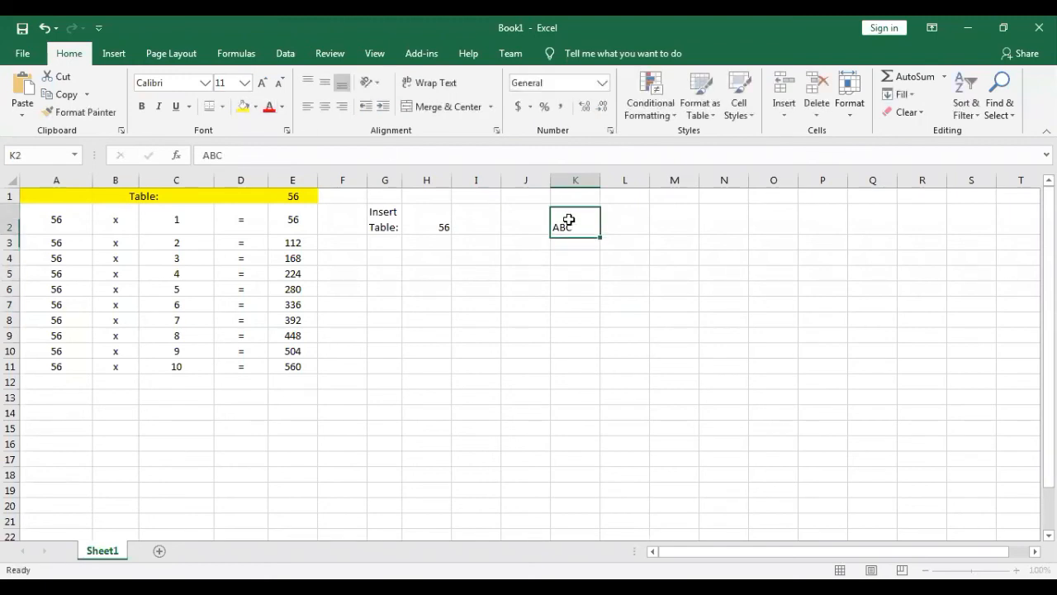
click(256, 106)
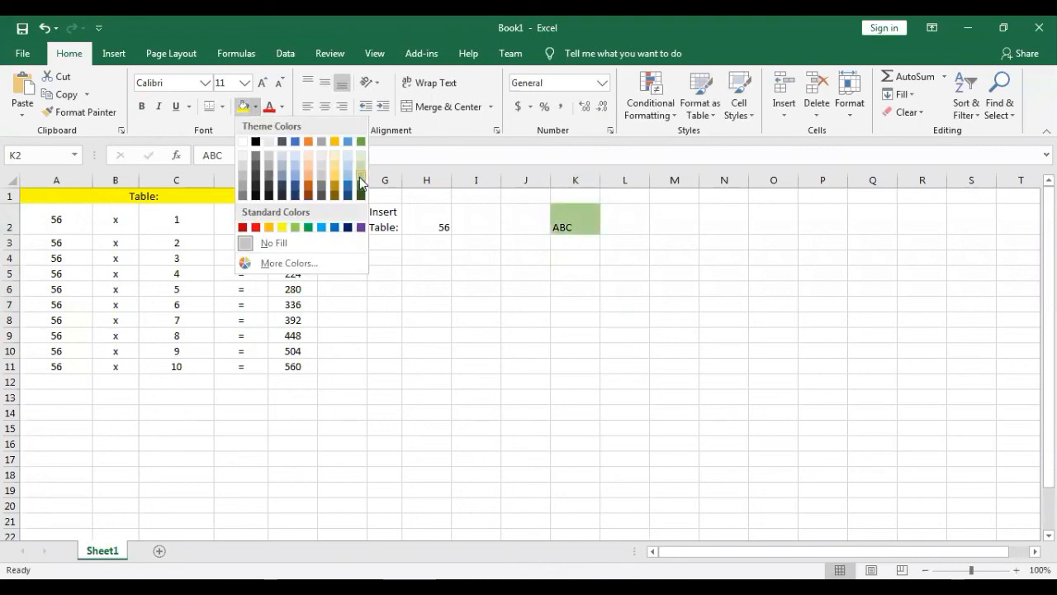
click(361, 183)
click(269, 107)
click(259, 82)
click(259, 82)
click(259, 83)
click(259, 83)
click(517, 365)
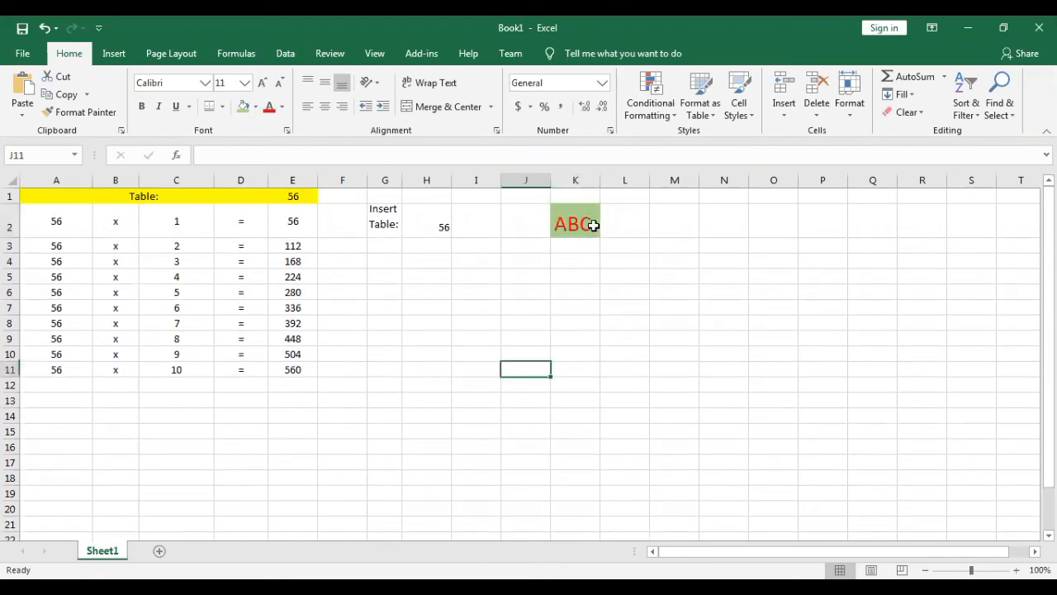
Step: Copy K2's formatting onto the "Insert Table:" label in G2 with Format Painter and autofit column G
click(593, 226)
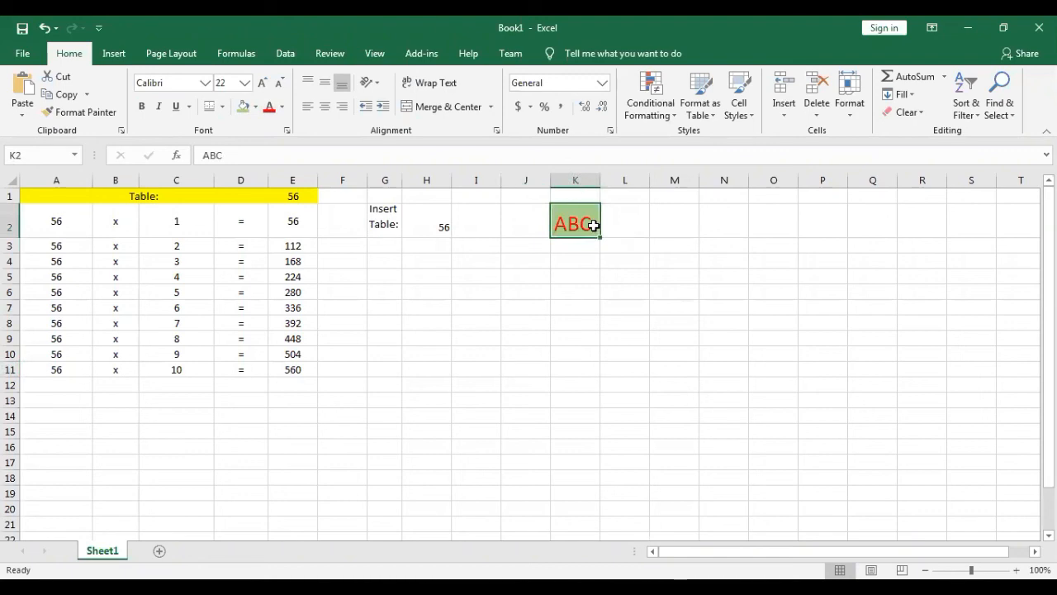
click(385, 219)
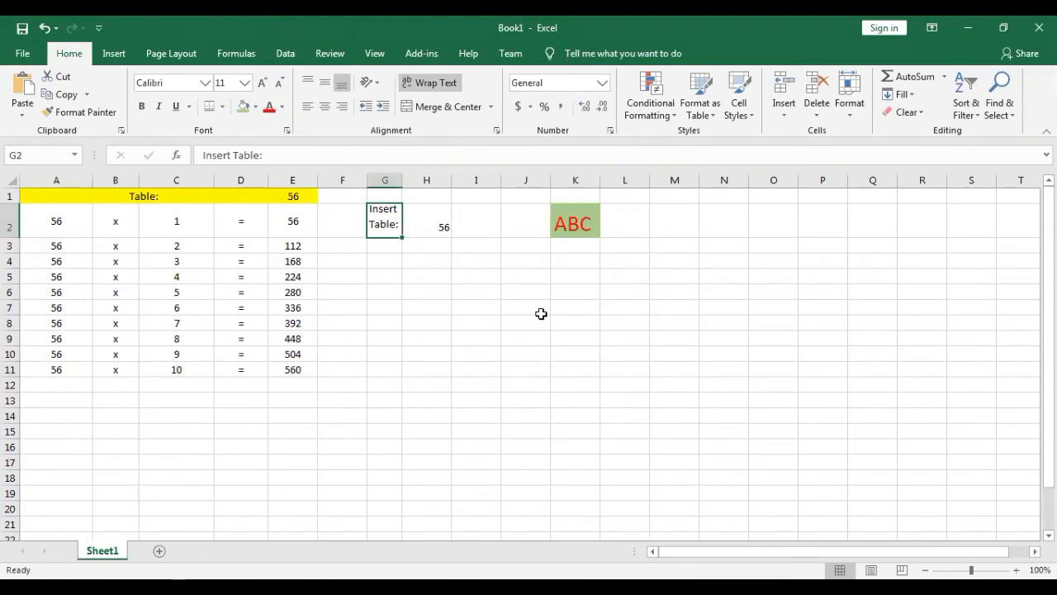
click(596, 226)
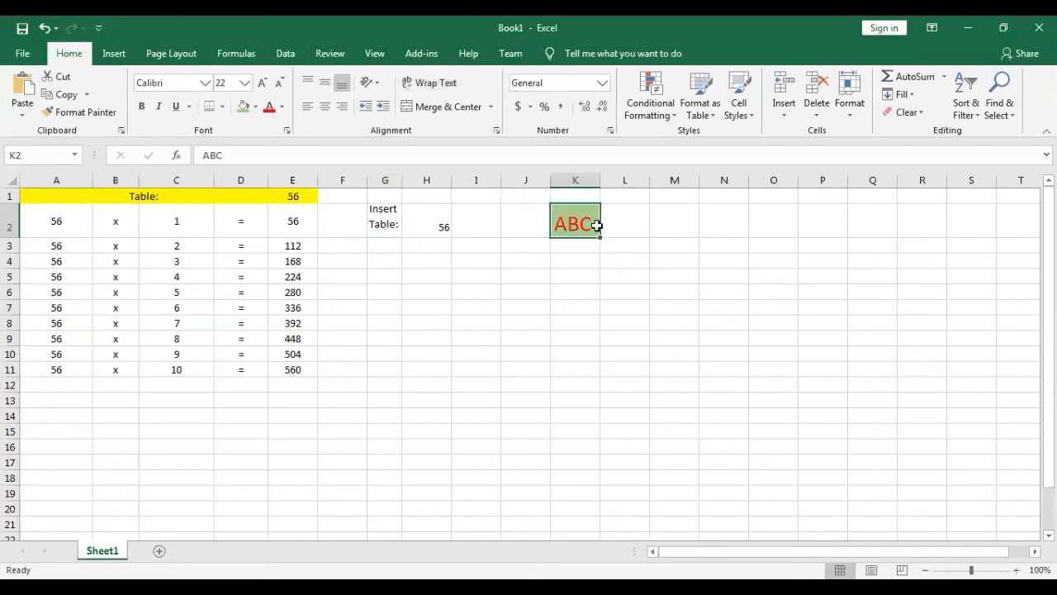
click(84, 113)
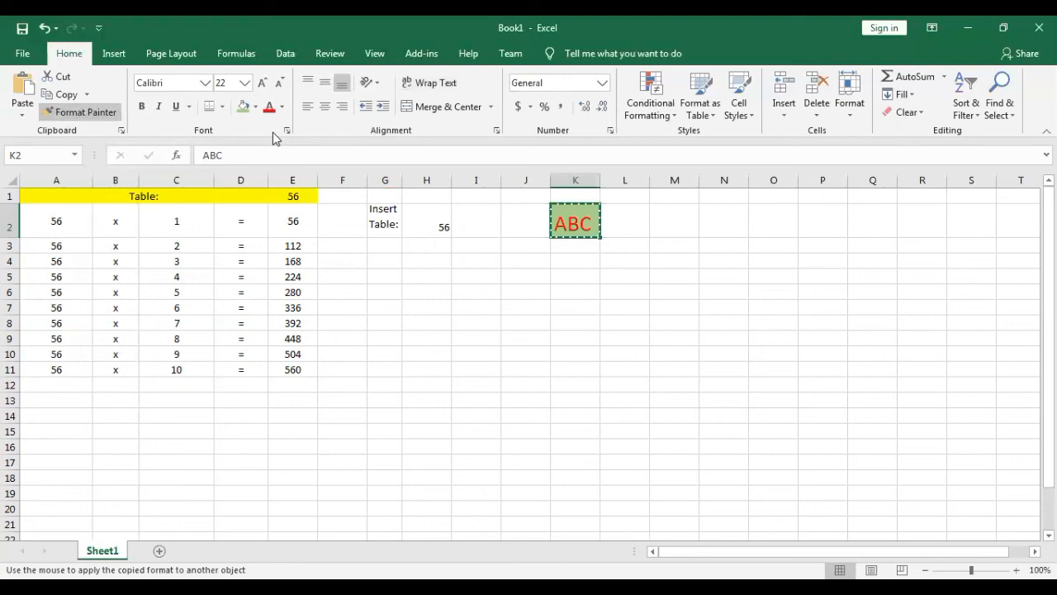
click(386, 221)
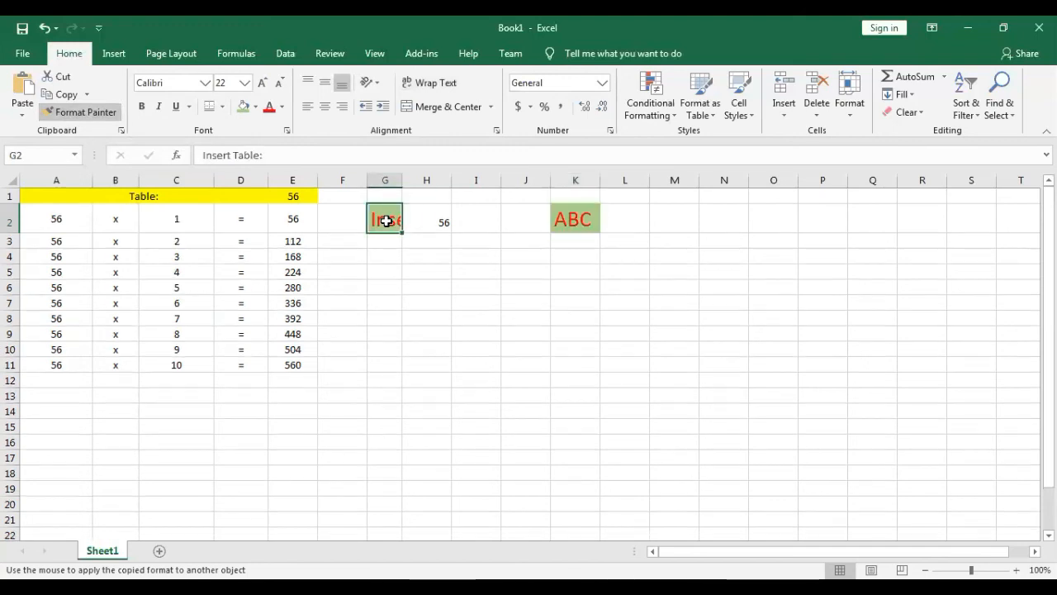
double_click(402, 180)
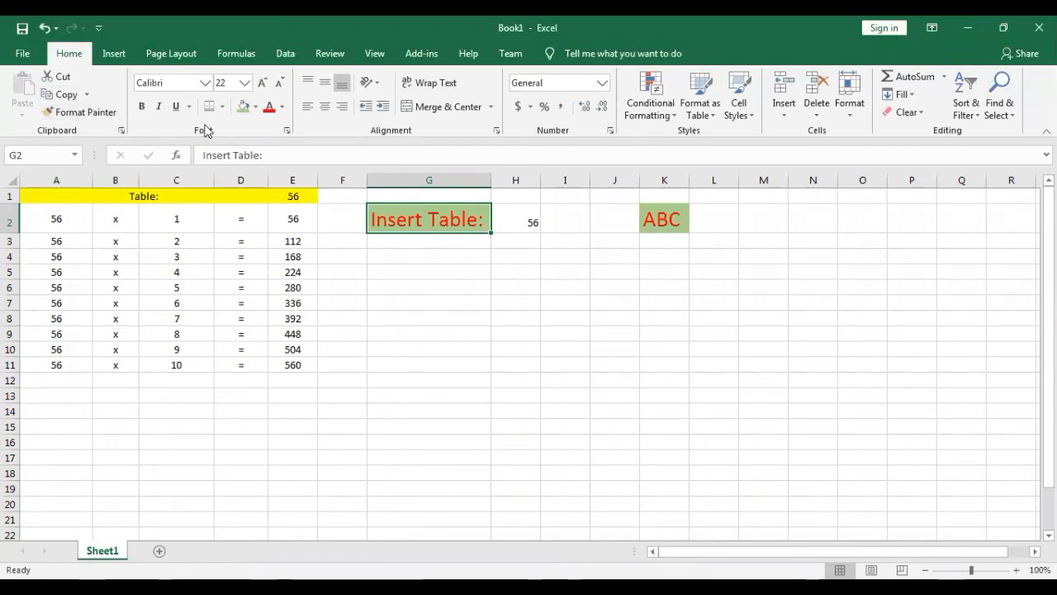
Step: Try Clear Formats on K2 and undo it
click(674, 222)
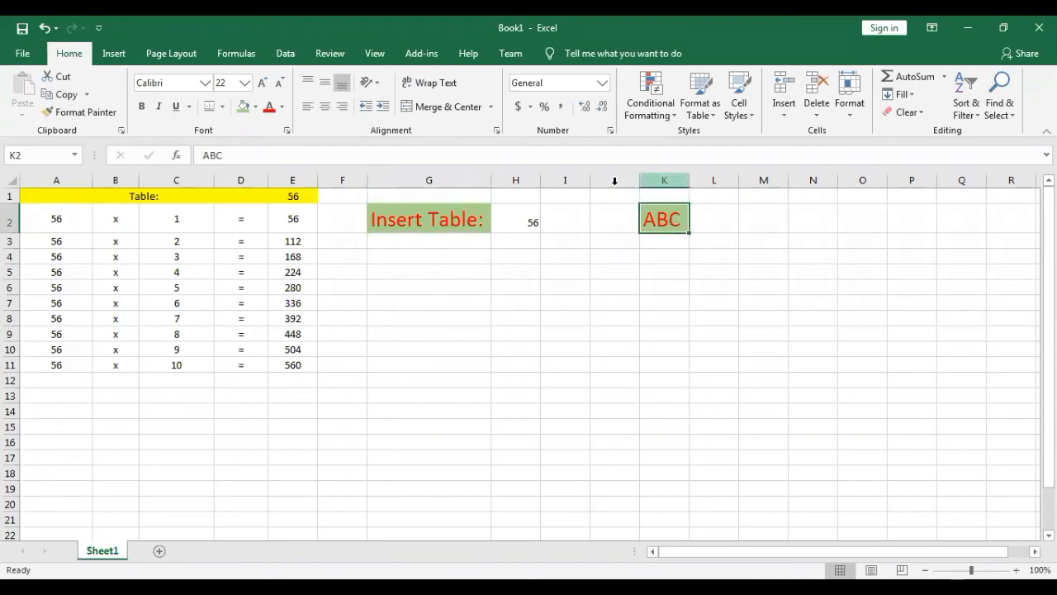
click(919, 114)
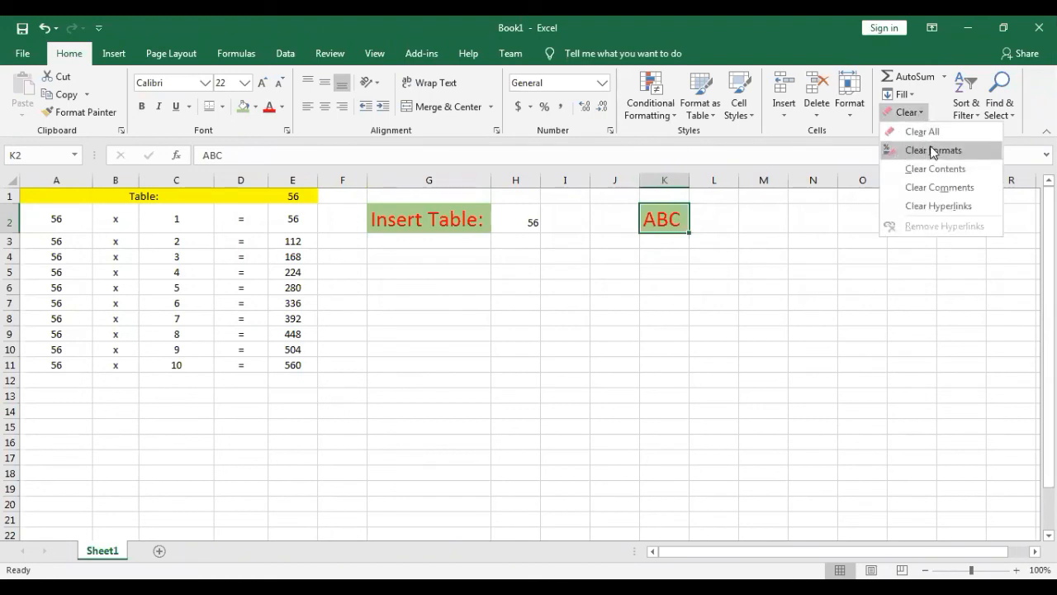
click(933, 151)
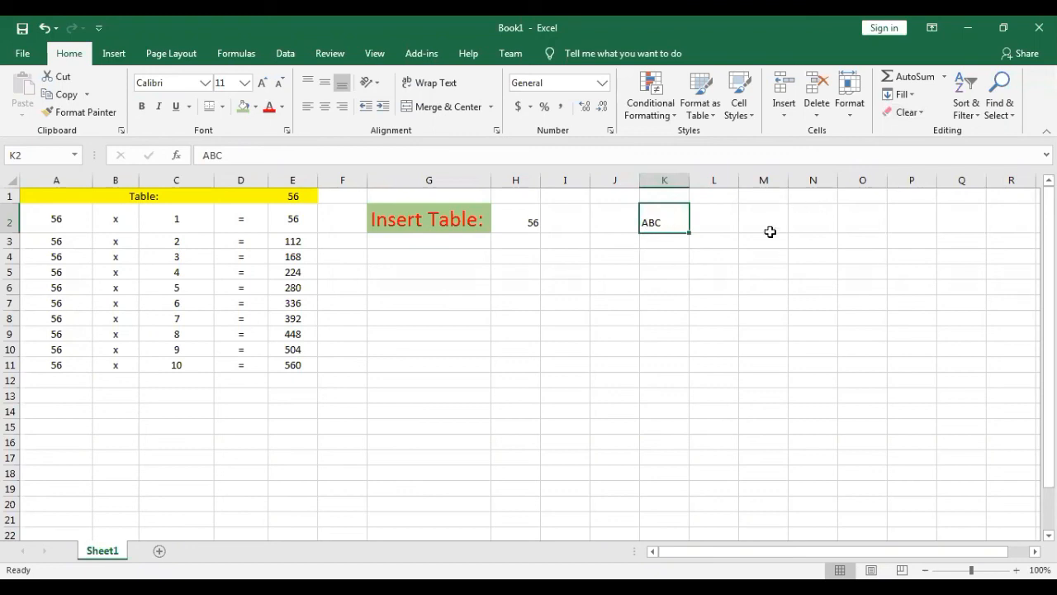
key(ctrl+z)
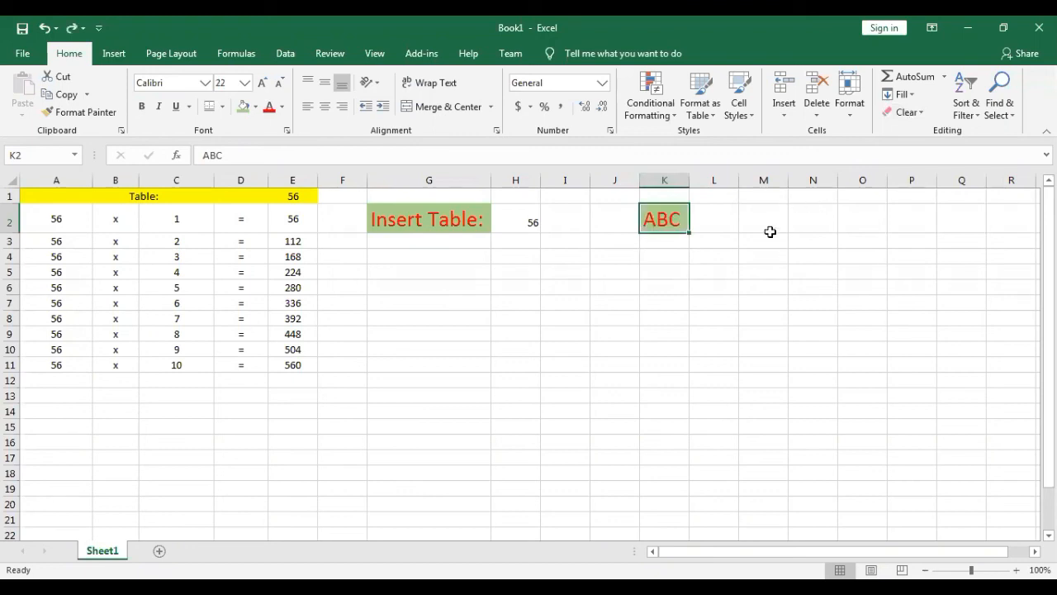
Step: Remove both the contents and the formatting of K2 with Clear All
click(920, 111)
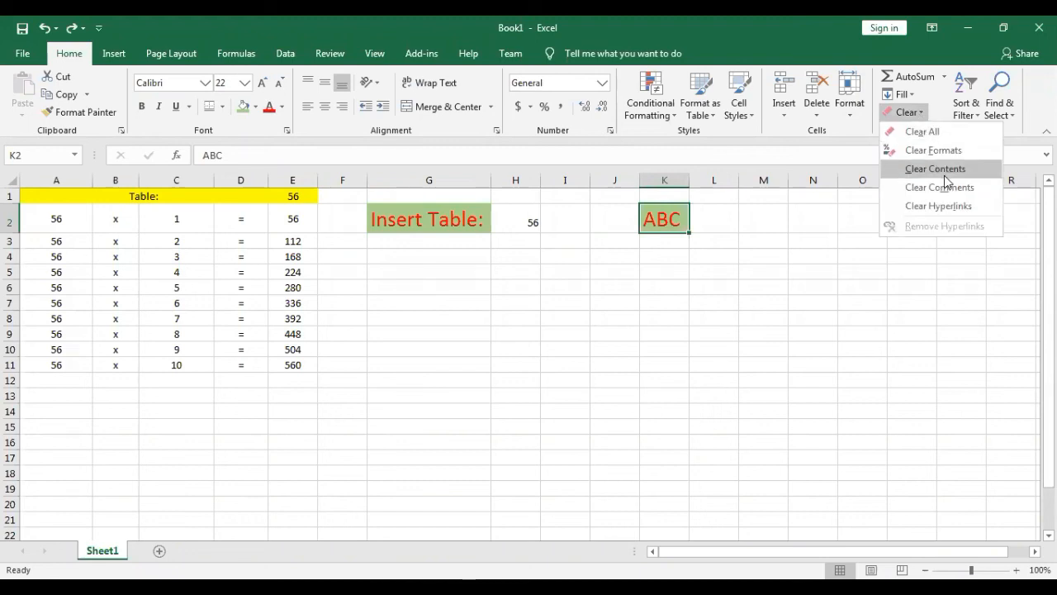
click(935, 133)
click(705, 306)
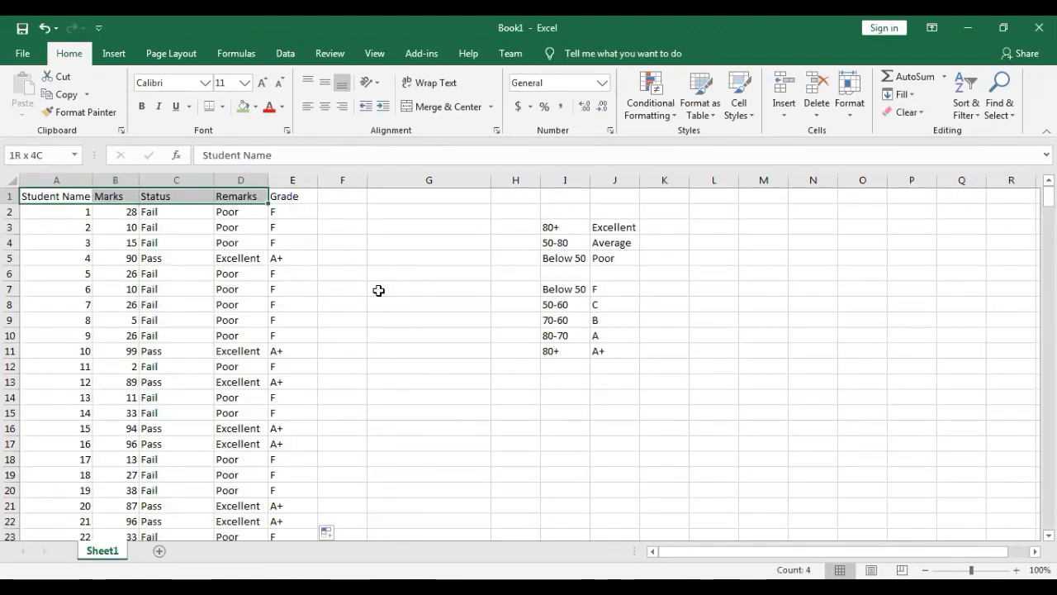
Step: Angle the student table headings in A1:E1 counterclockwise
key(shift+Right)
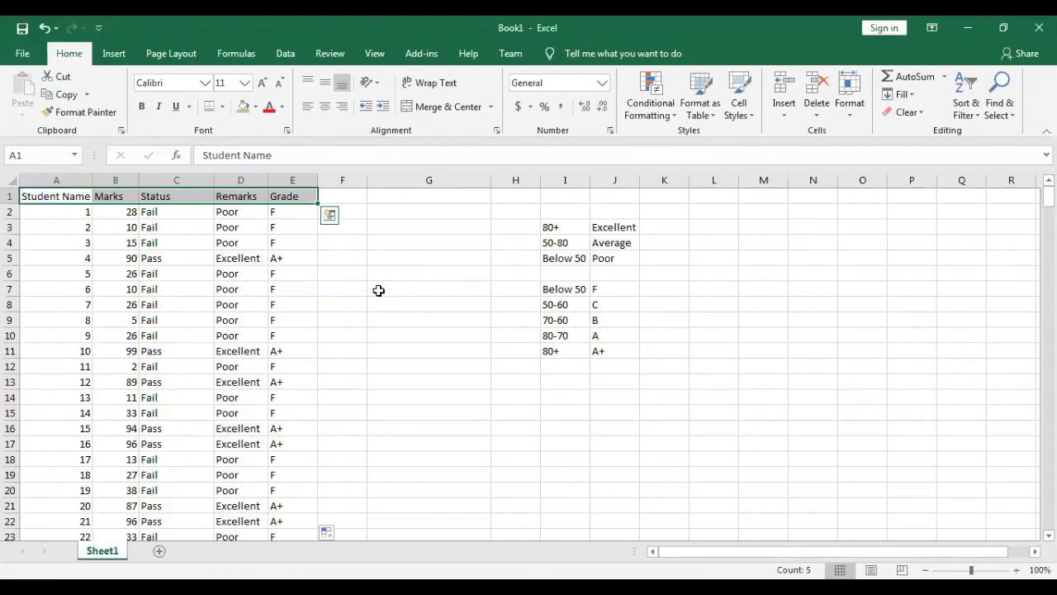
click(368, 84)
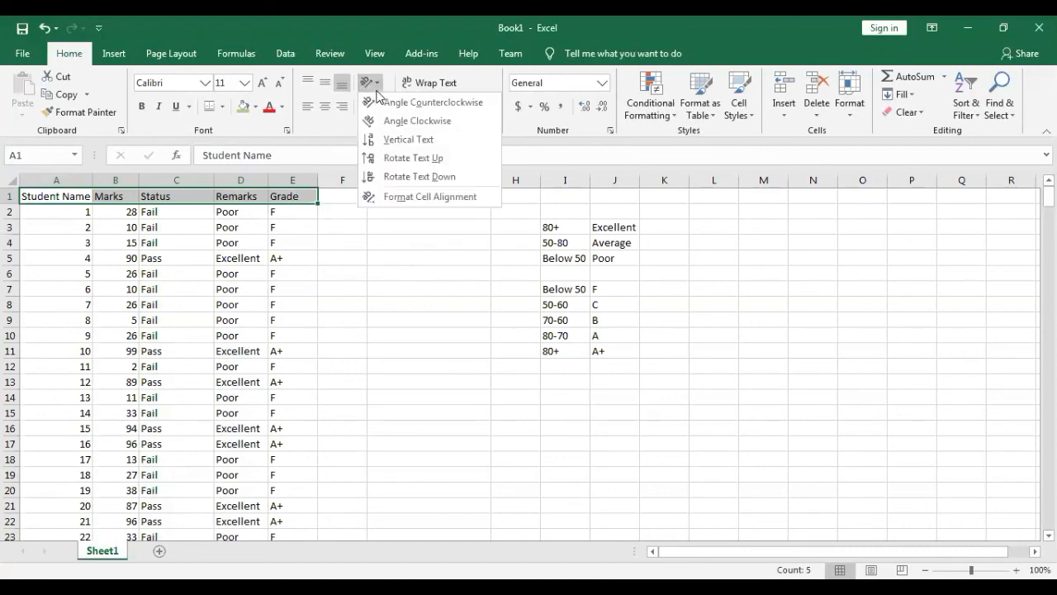
click(390, 102)
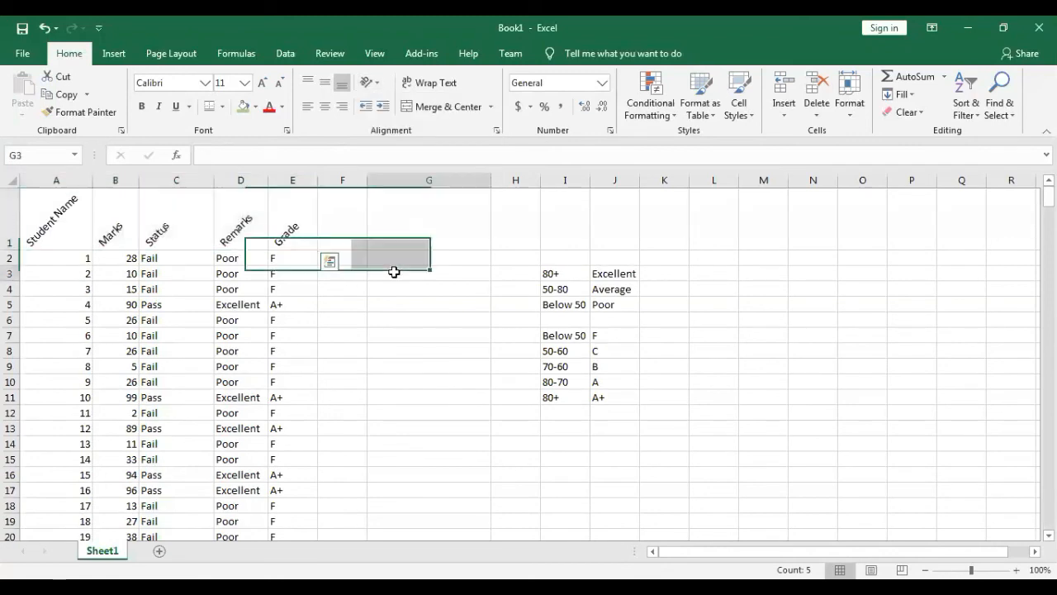
Step: Apply Thick Outside Borders to the angled headings in A1:E1
click(82, 219)
drag(81, 220, 285, 213)
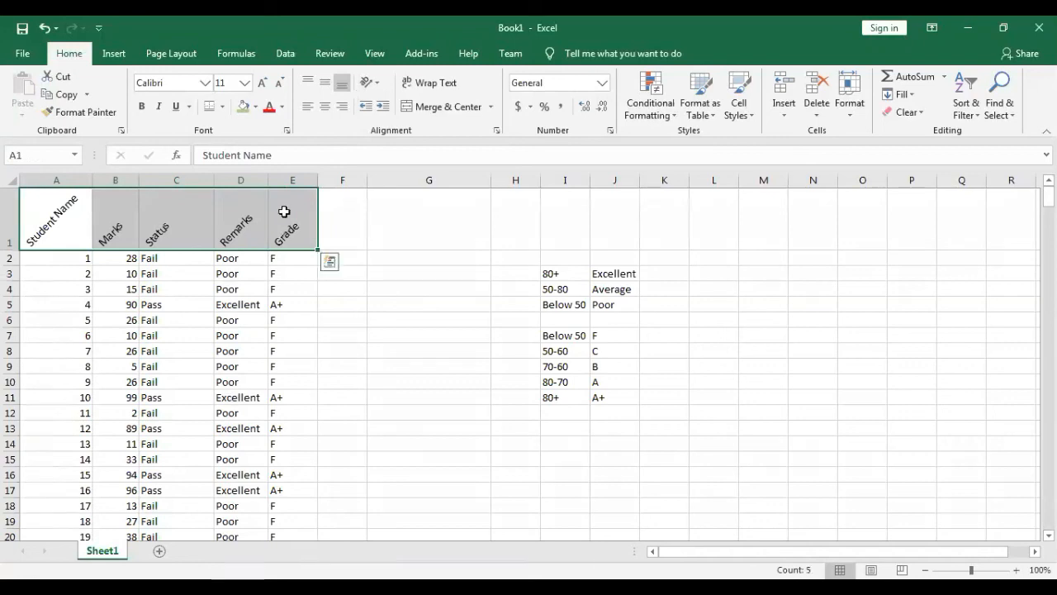
click(222, 107)
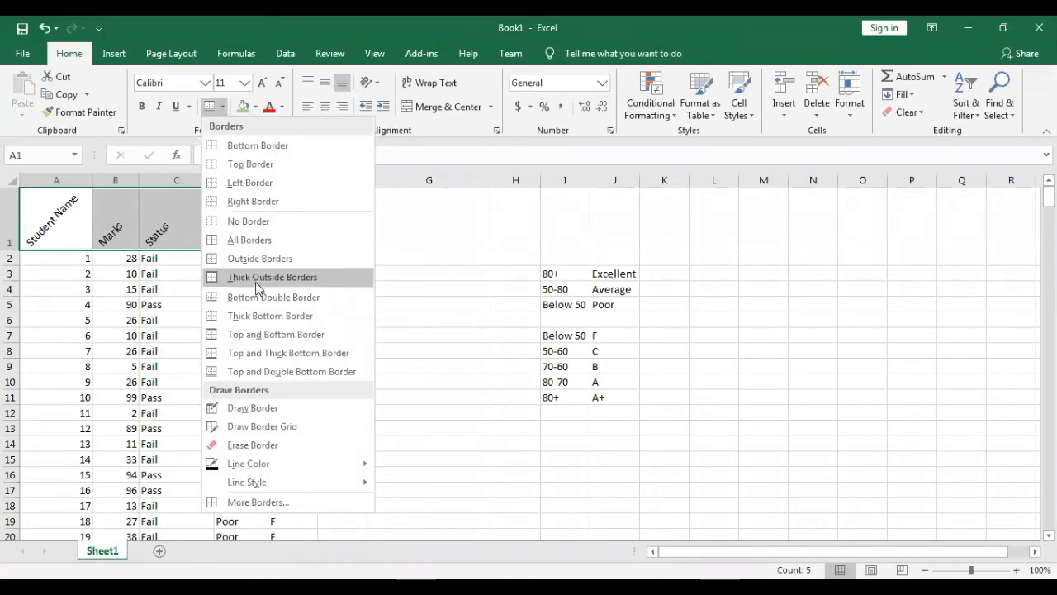
click(255, 278)
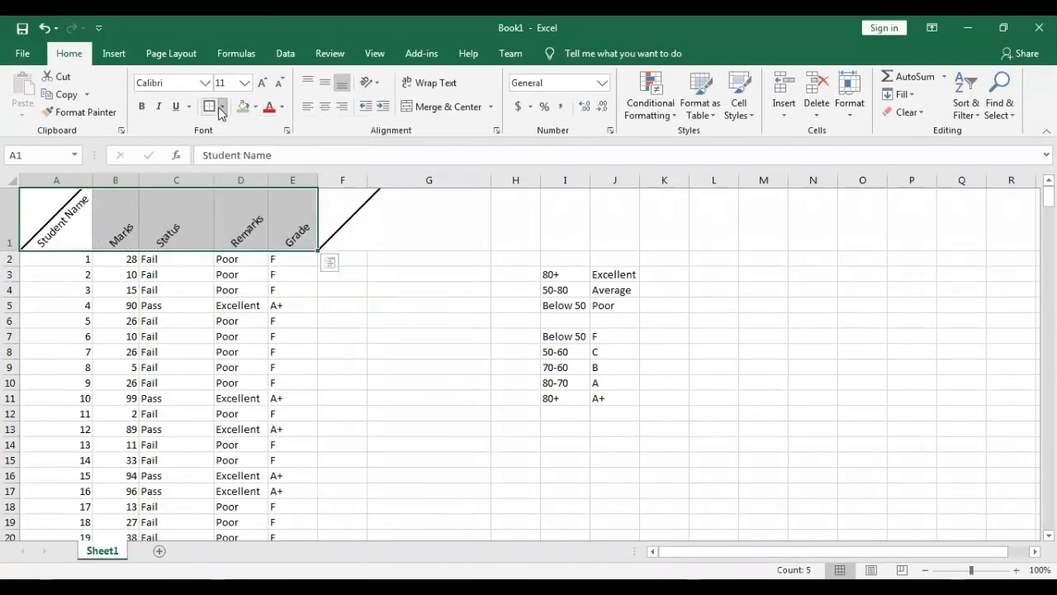
Step: Apply All Borders to the angled headings in A1:E1
click(222, 107)
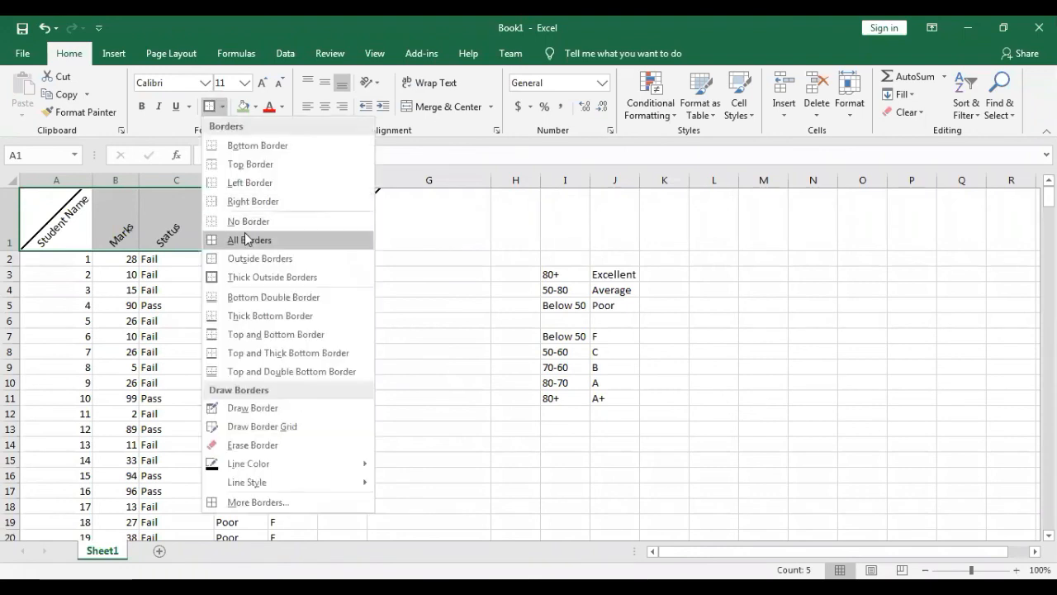
click(391, 319)
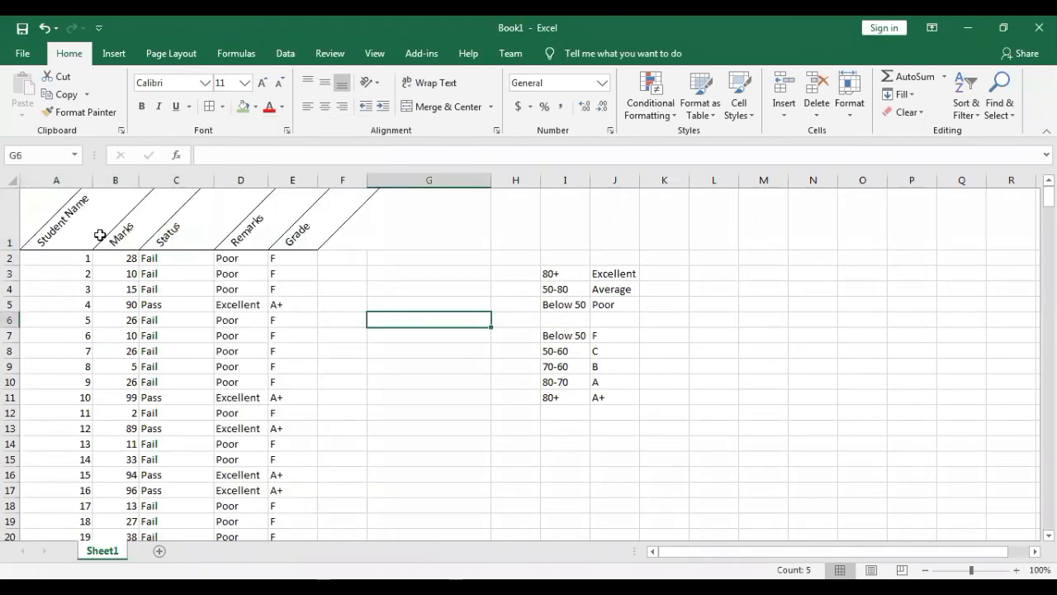
Step: Outline the data block A2:E352 with Outside Borders, and do the same separately for A2:A352 and B2:B352
click(74, 252)
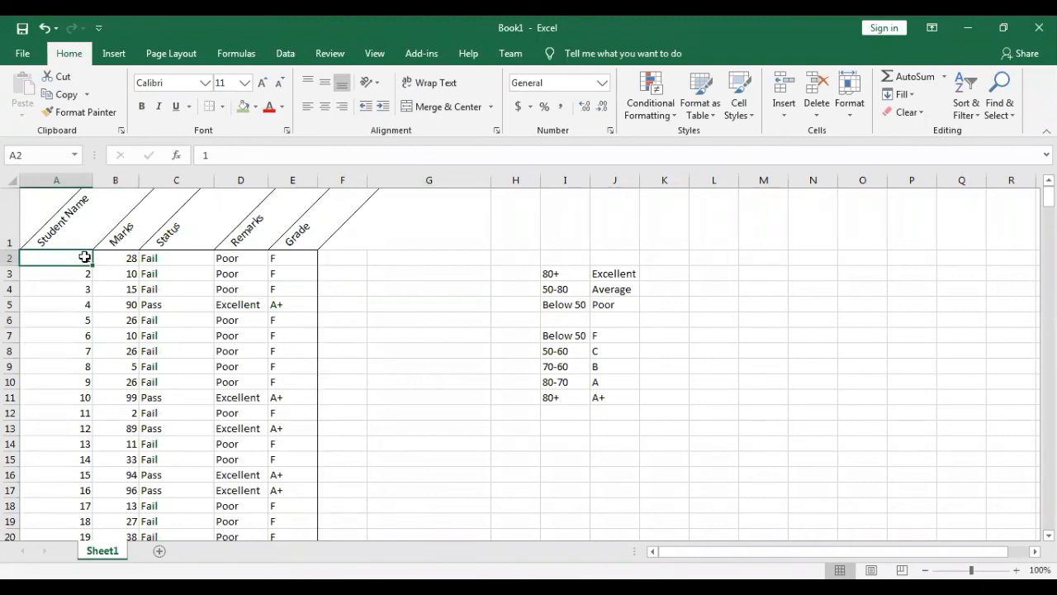
key(ctrl+shift+Down)
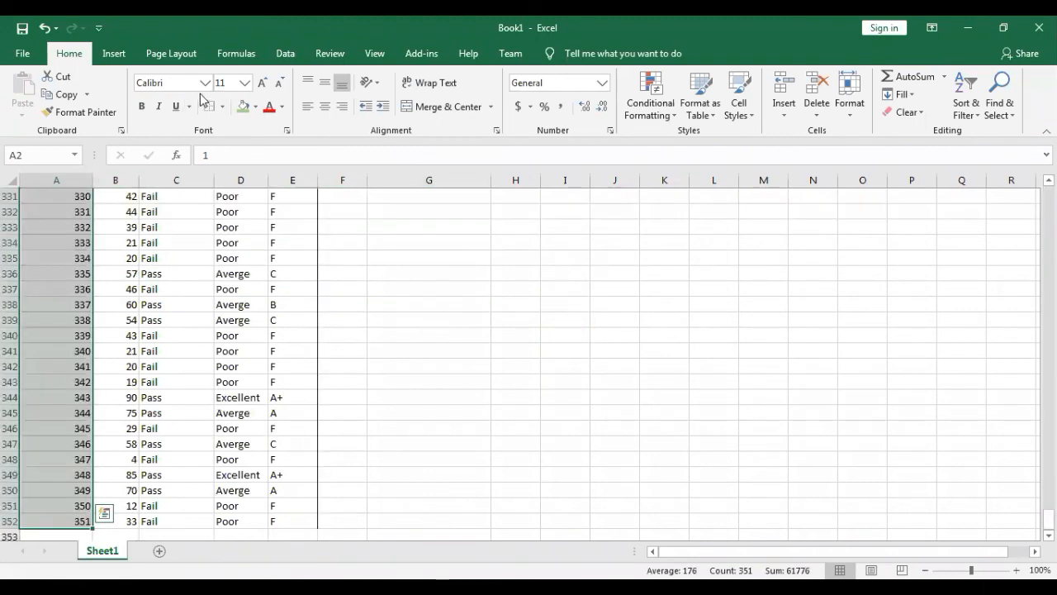
key(ctrl+BackSpace)
key(Right)
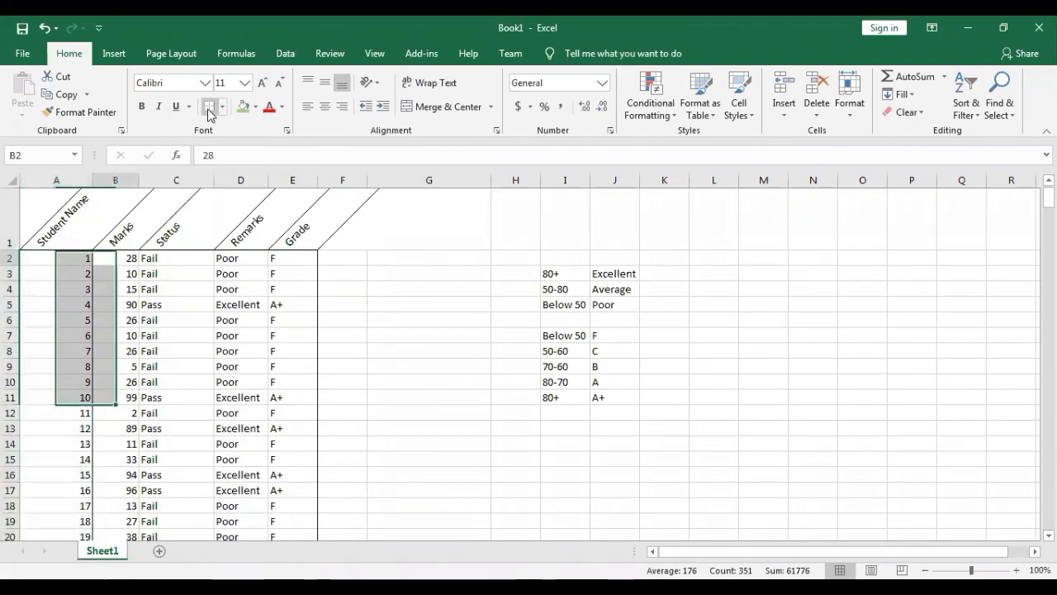
key(ctrl+shift+Down)
key(ctrl+BackSpace)
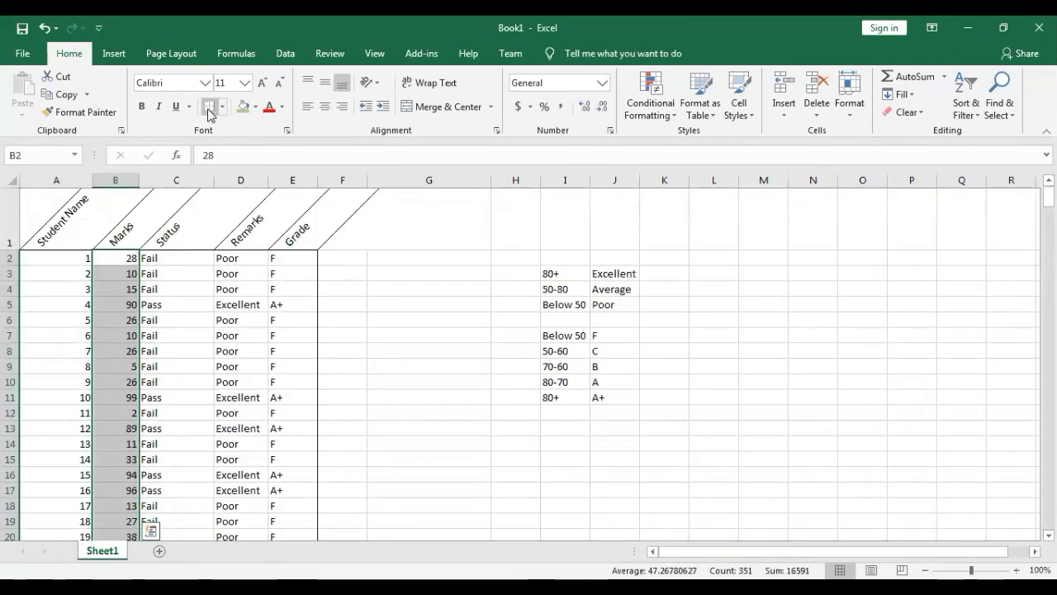
Step: Apply Outside Borders separately to the Status and Remarks data columns, C2:C352 and D2:D352
key(Right)
key(ctrl+shift+Down)
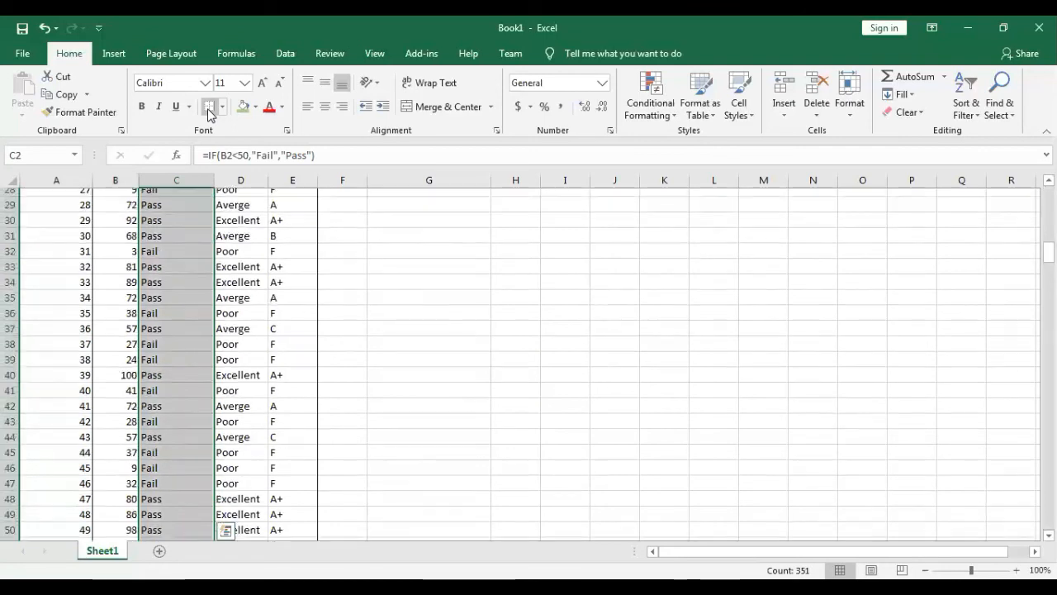
key(ctrl+BackSpace)
key(Right)
key(ctrl+shift+Down)
key(ctrl+BackSpace)
key(Right)
key(Right)
key(Right)
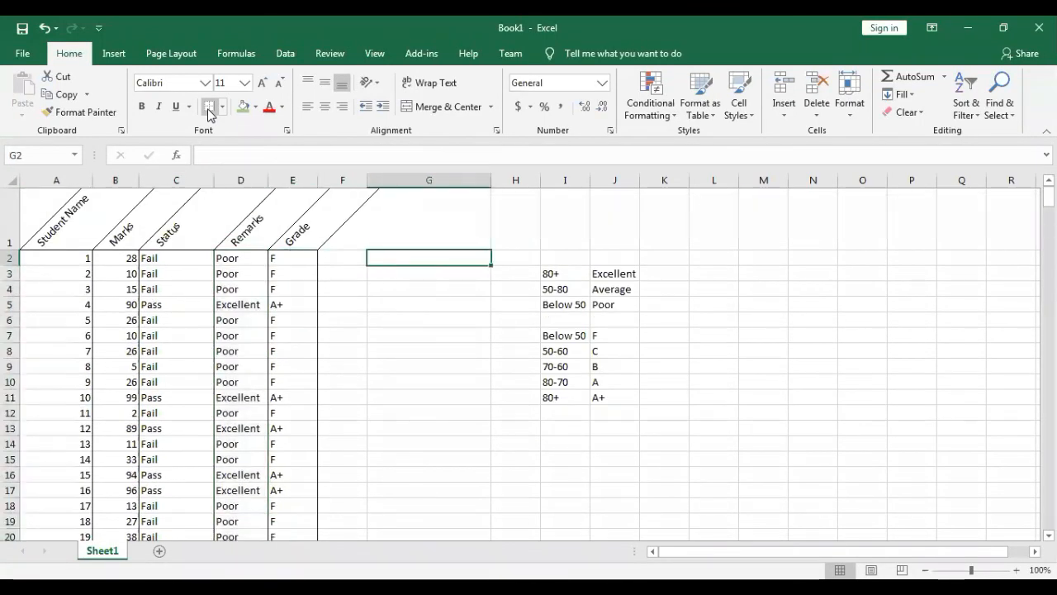
Step: Fill the angled headings in A1:E1 with light green and set their font color to red
key(Left)
key(Up)
key(Left)
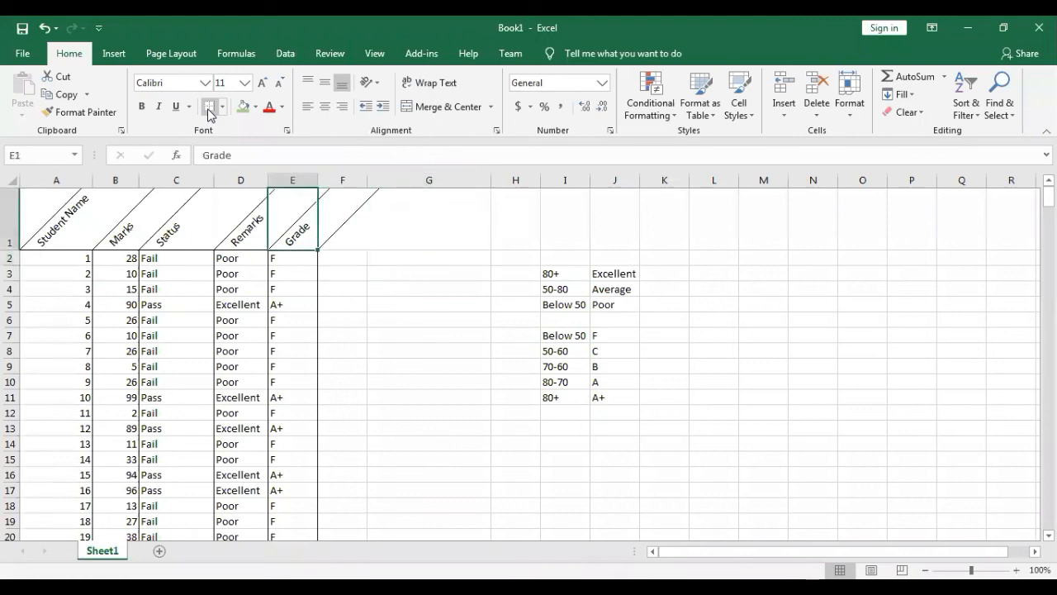
key(ctrl+shift+Left)
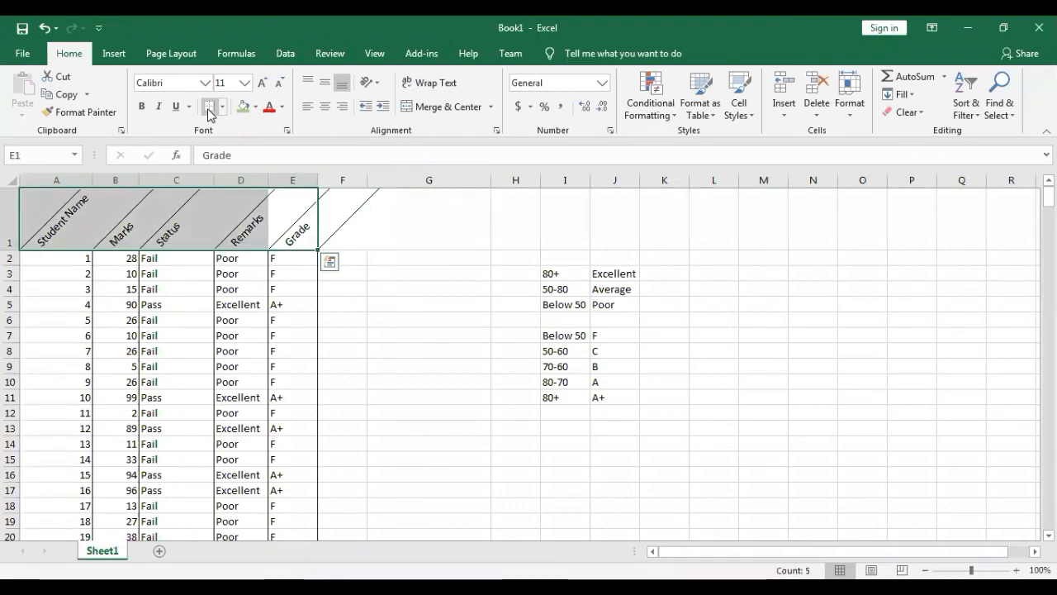
click(243, 107)
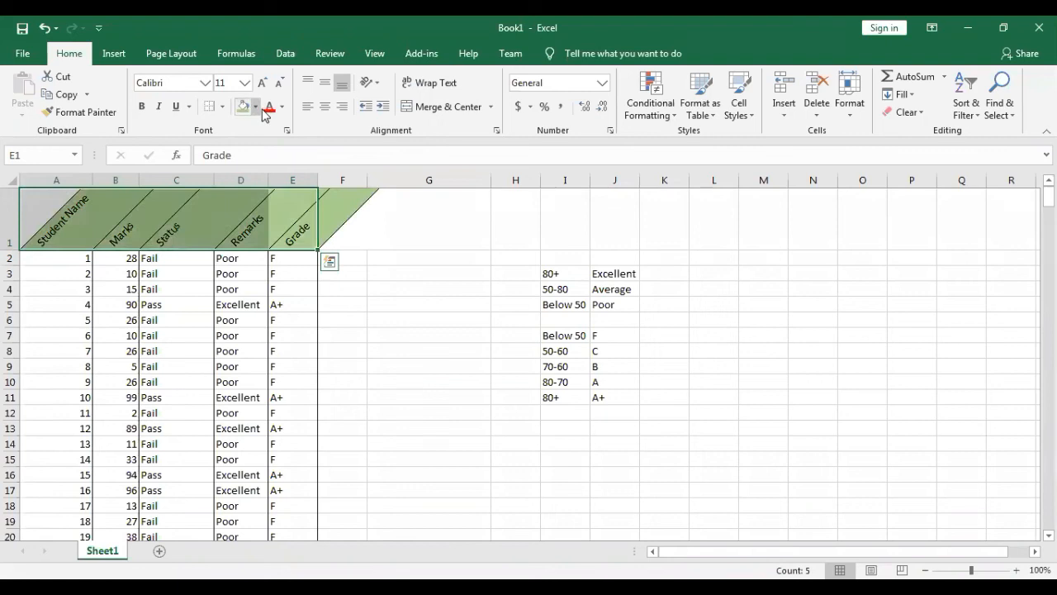
click(271, 108)
click(420, 278)
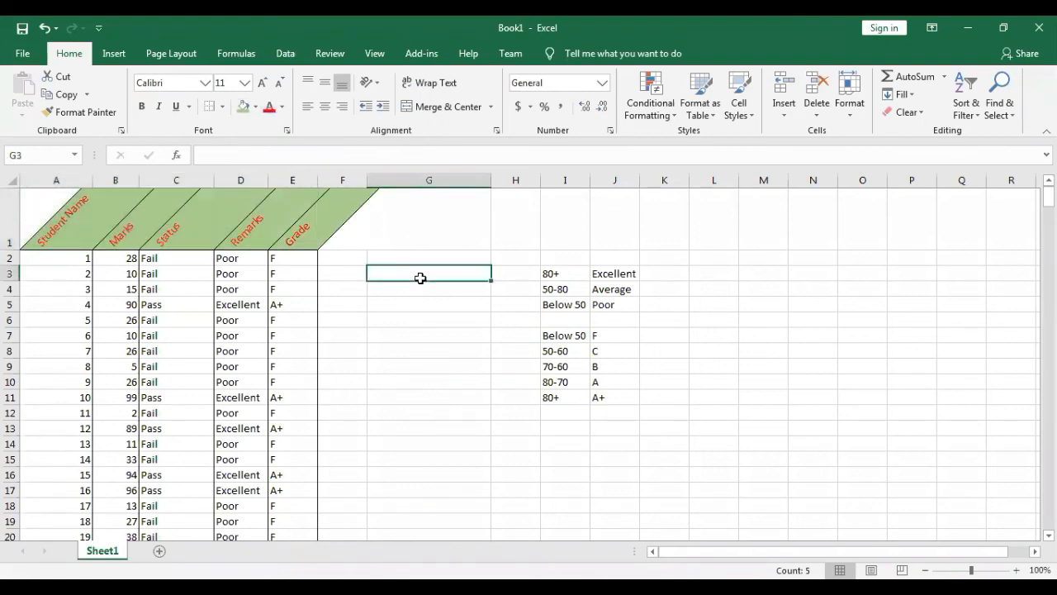